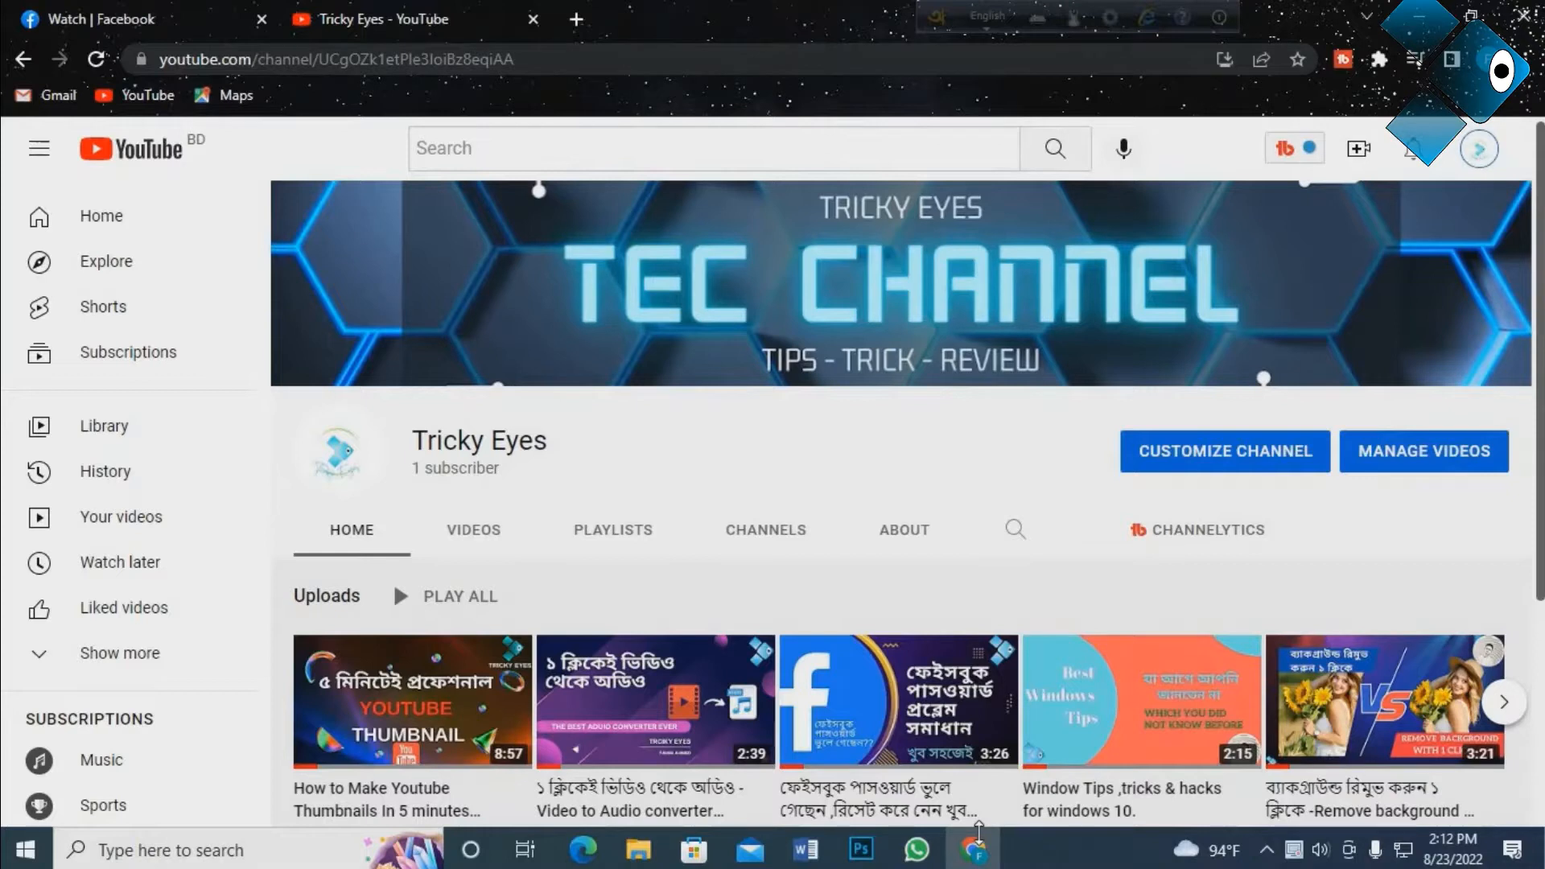
mouse_move(987, 836)
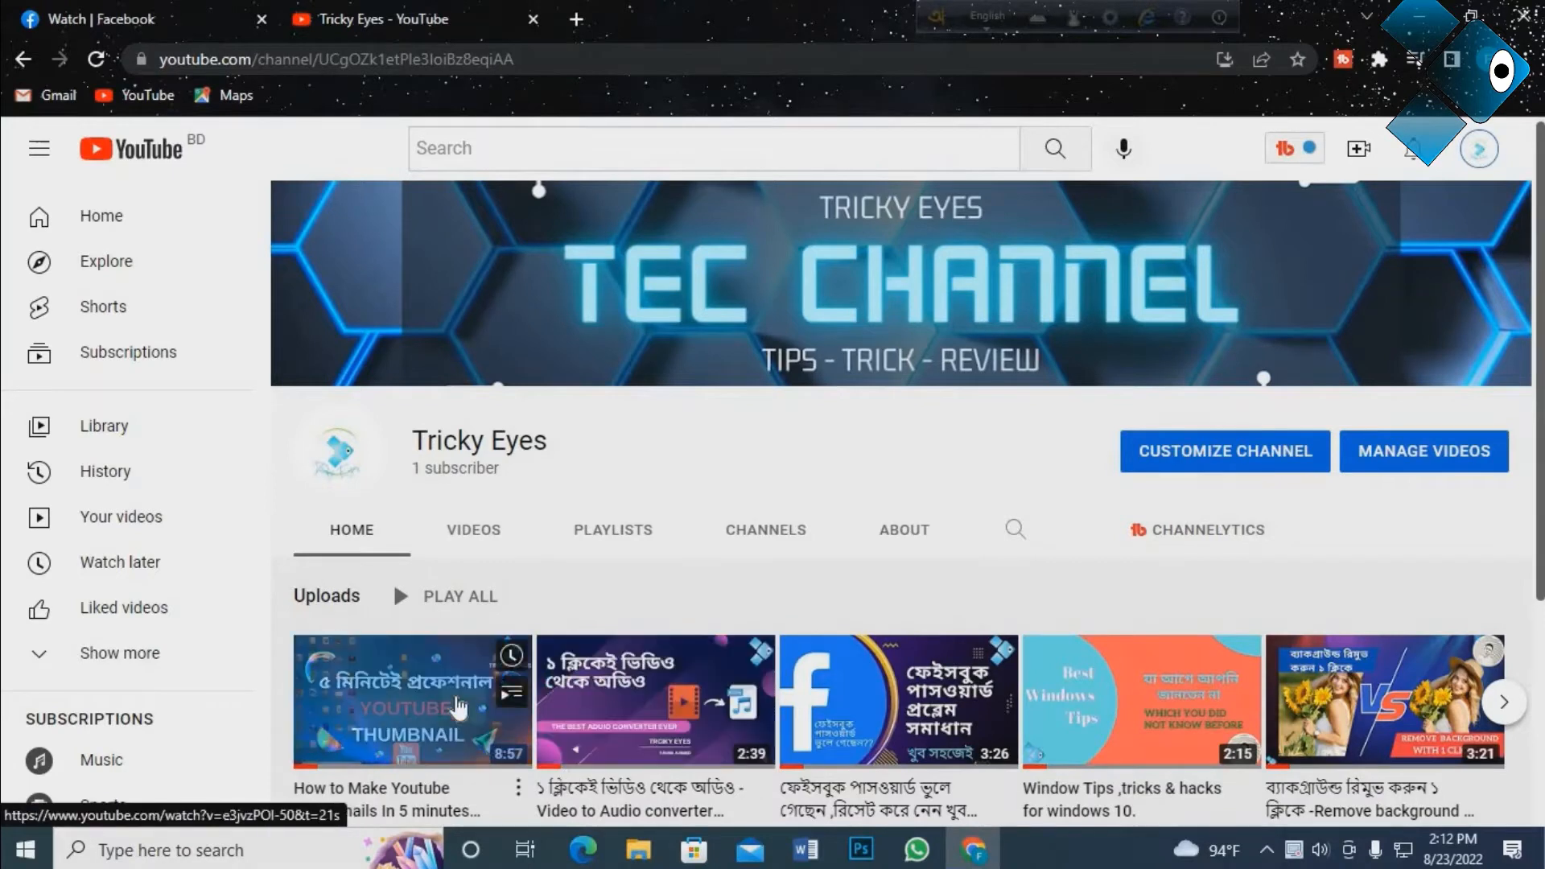
mouse_move(460, 713)
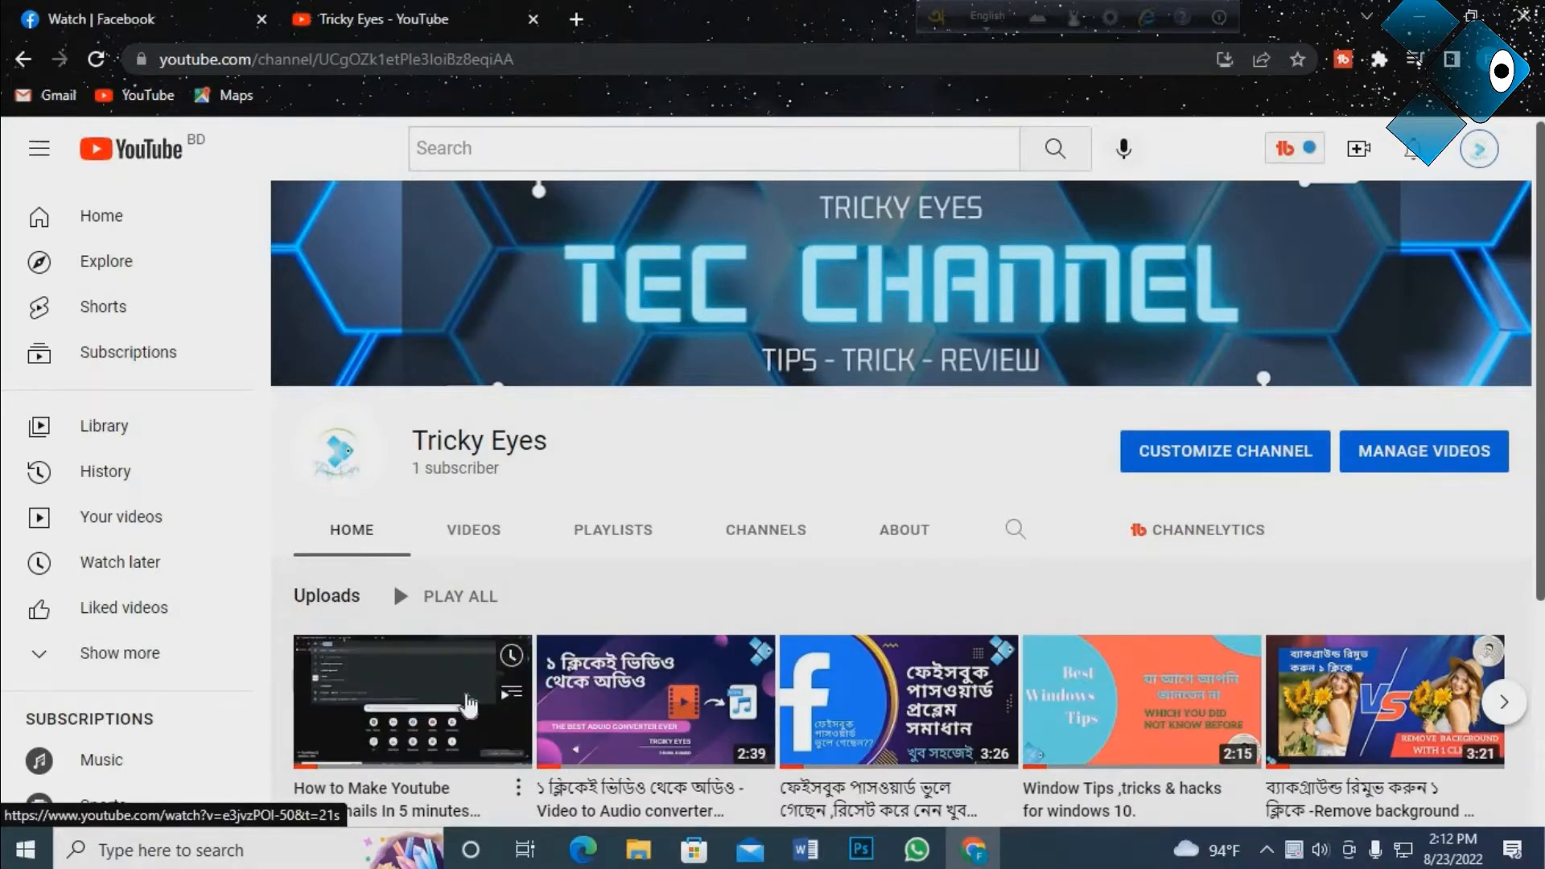
mouse_move(934, 712)
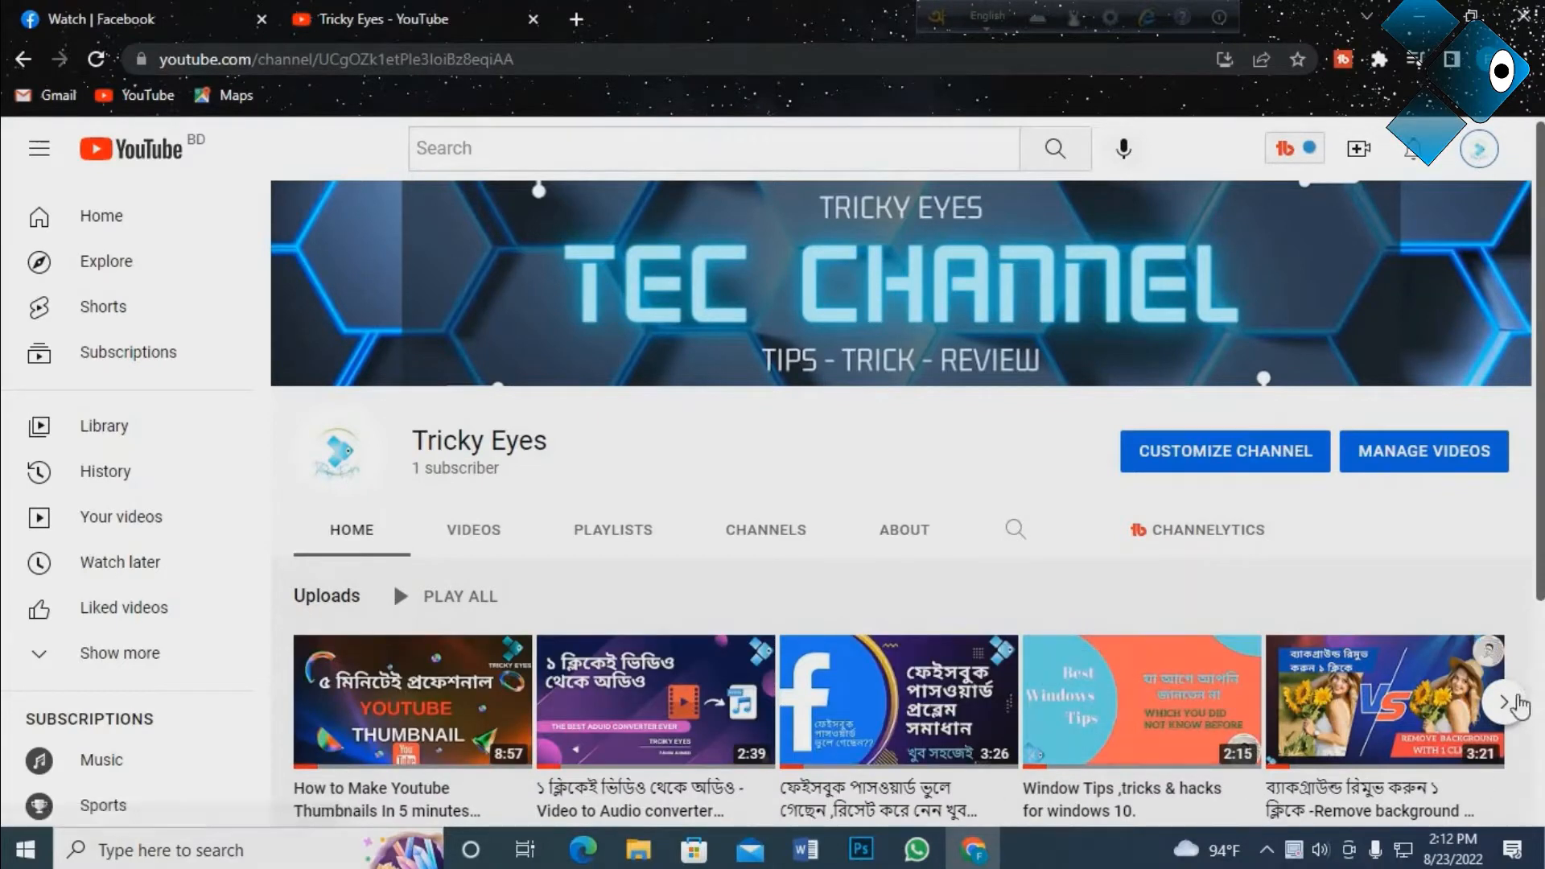
click(1503, 702)
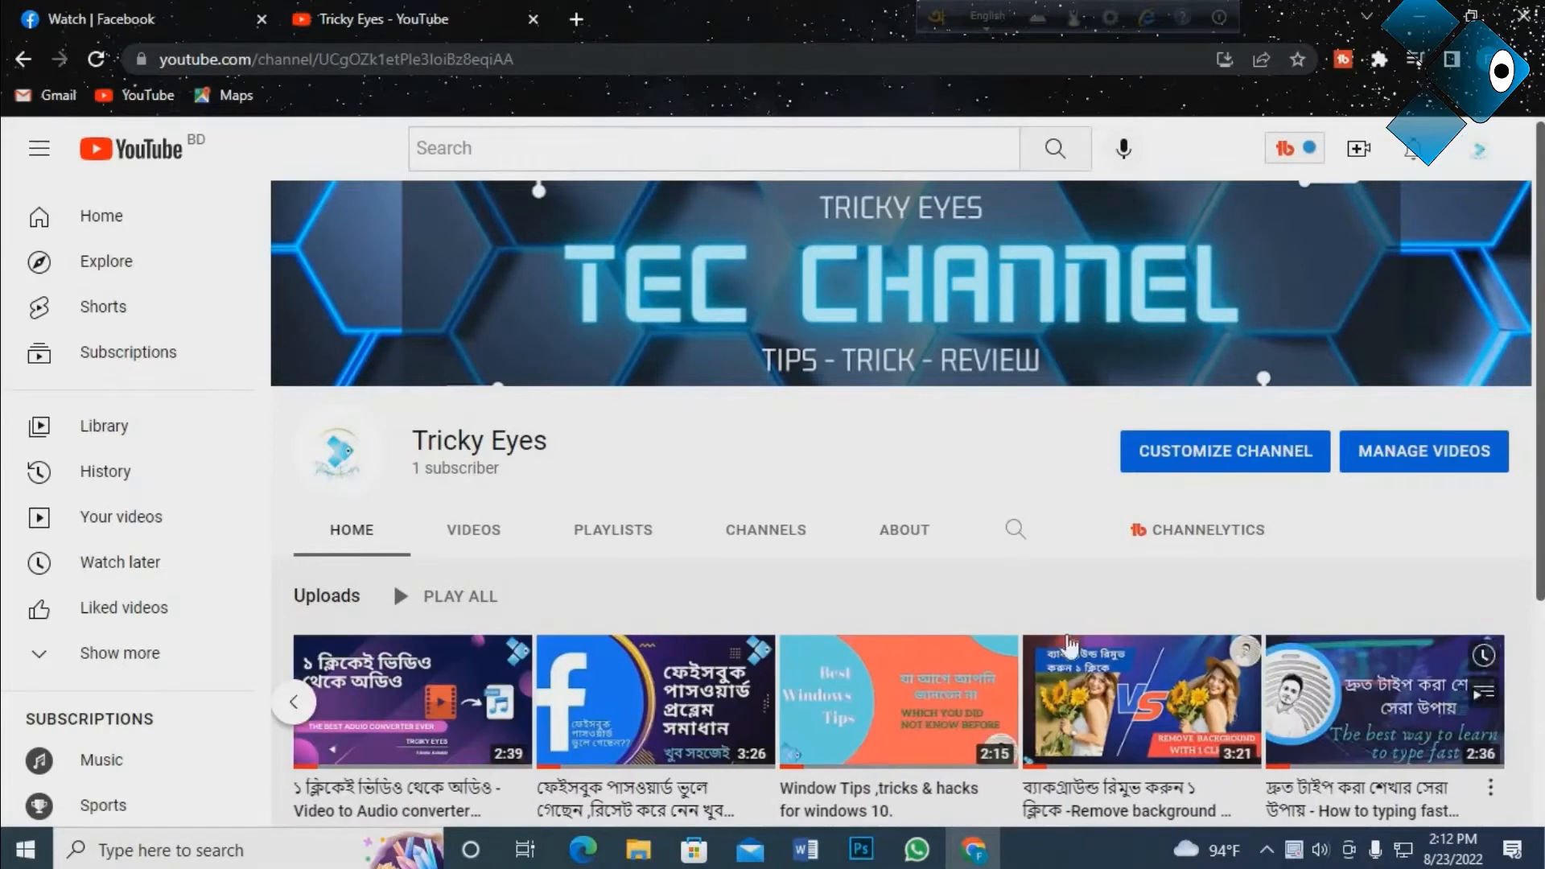
Open canva.com in a new browser tab and dismiss the Canva Create event announcement.
click(586, 21)
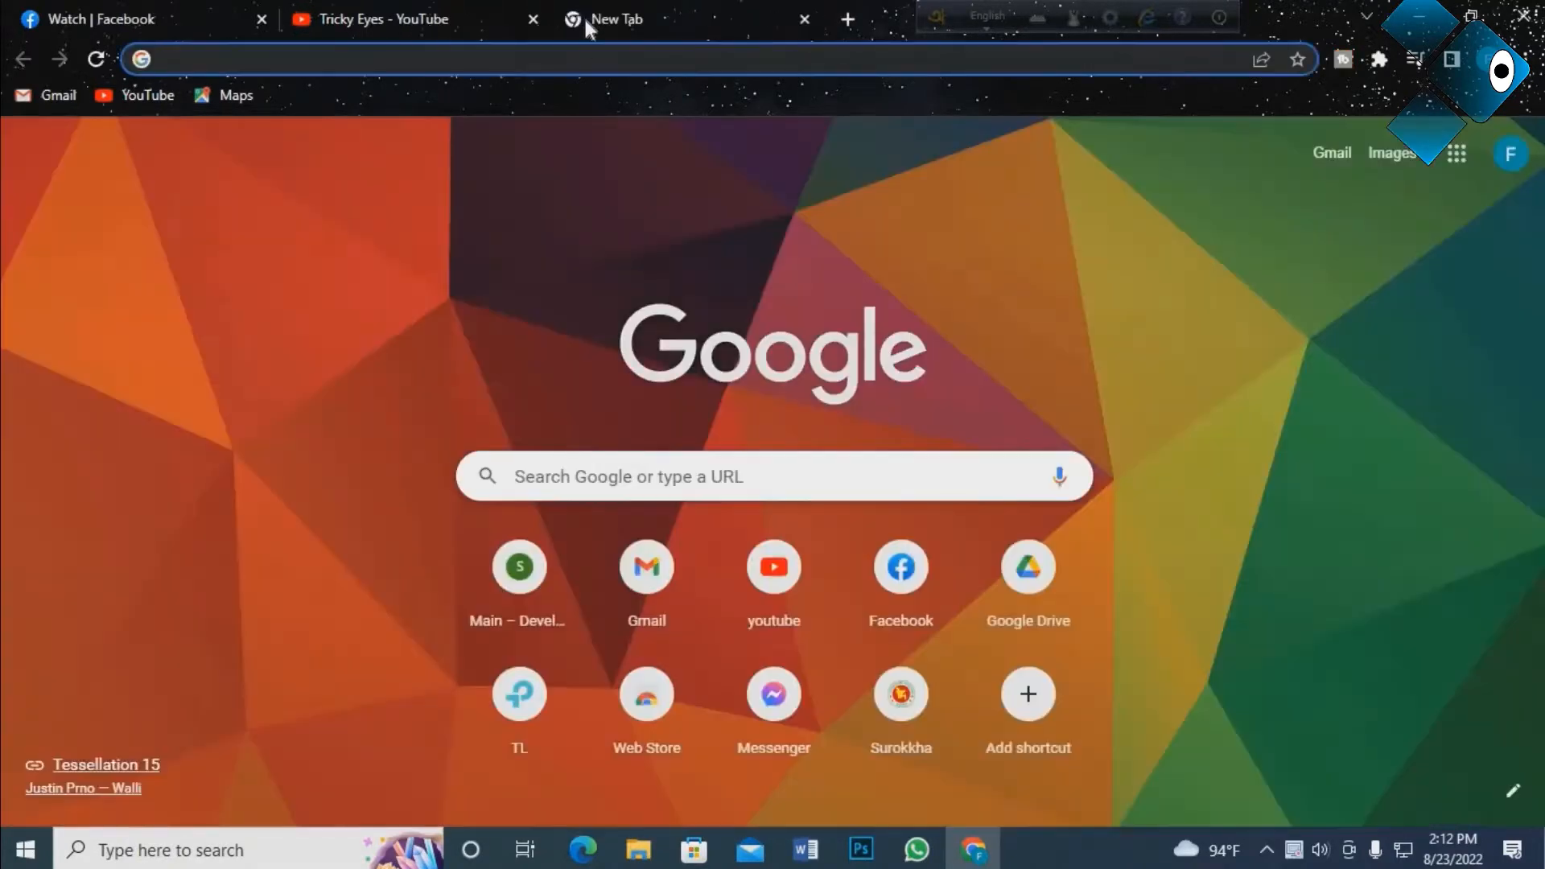
text(canmva)
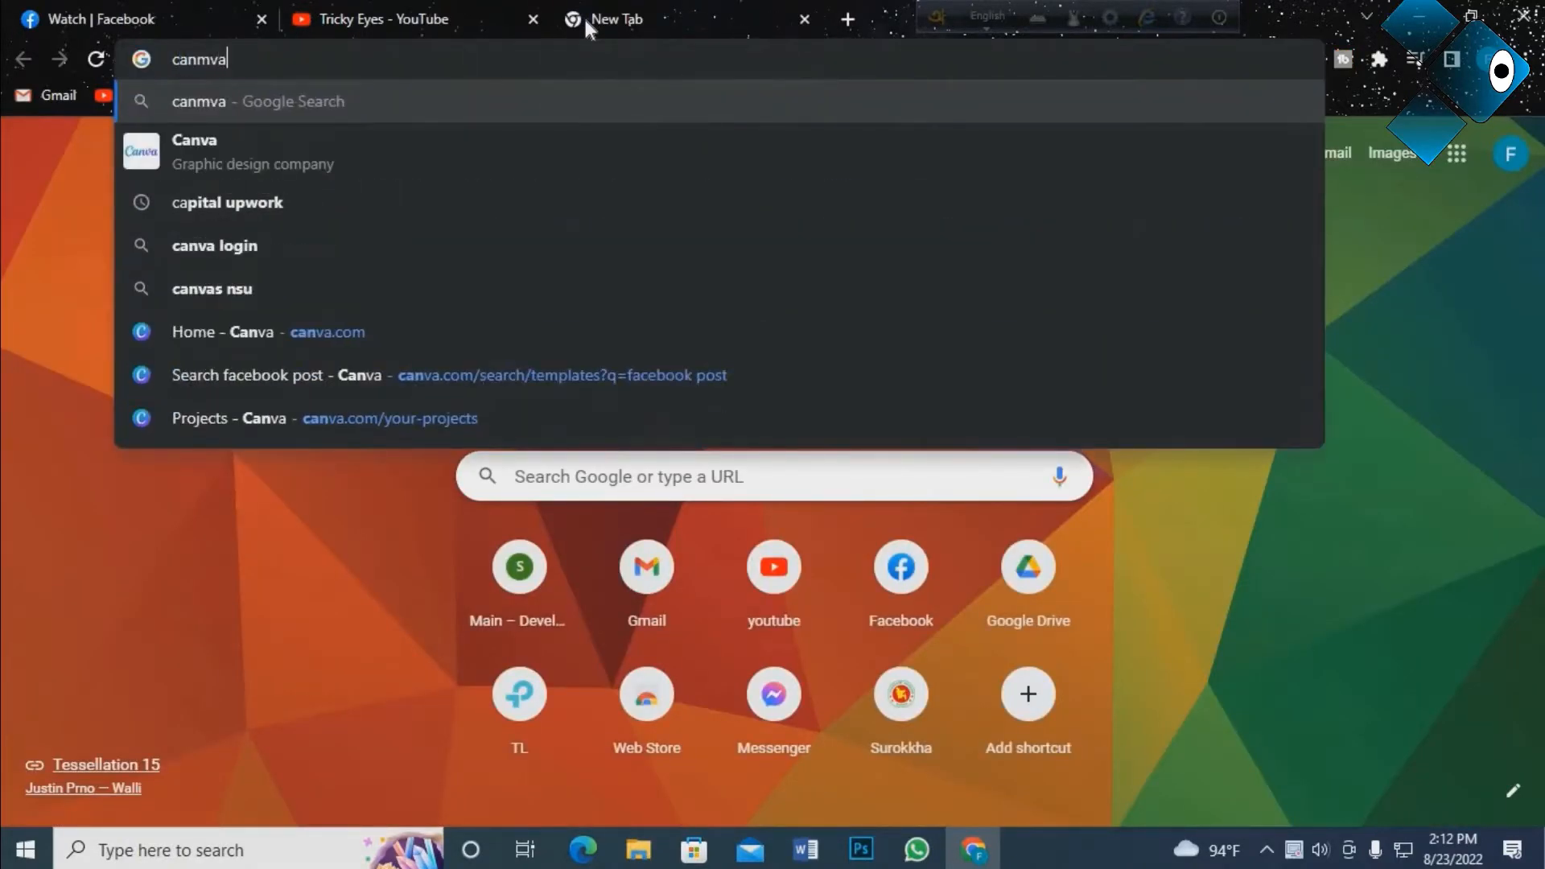
key(BackSpace)
key(BackSpace)
key(BackSpace)
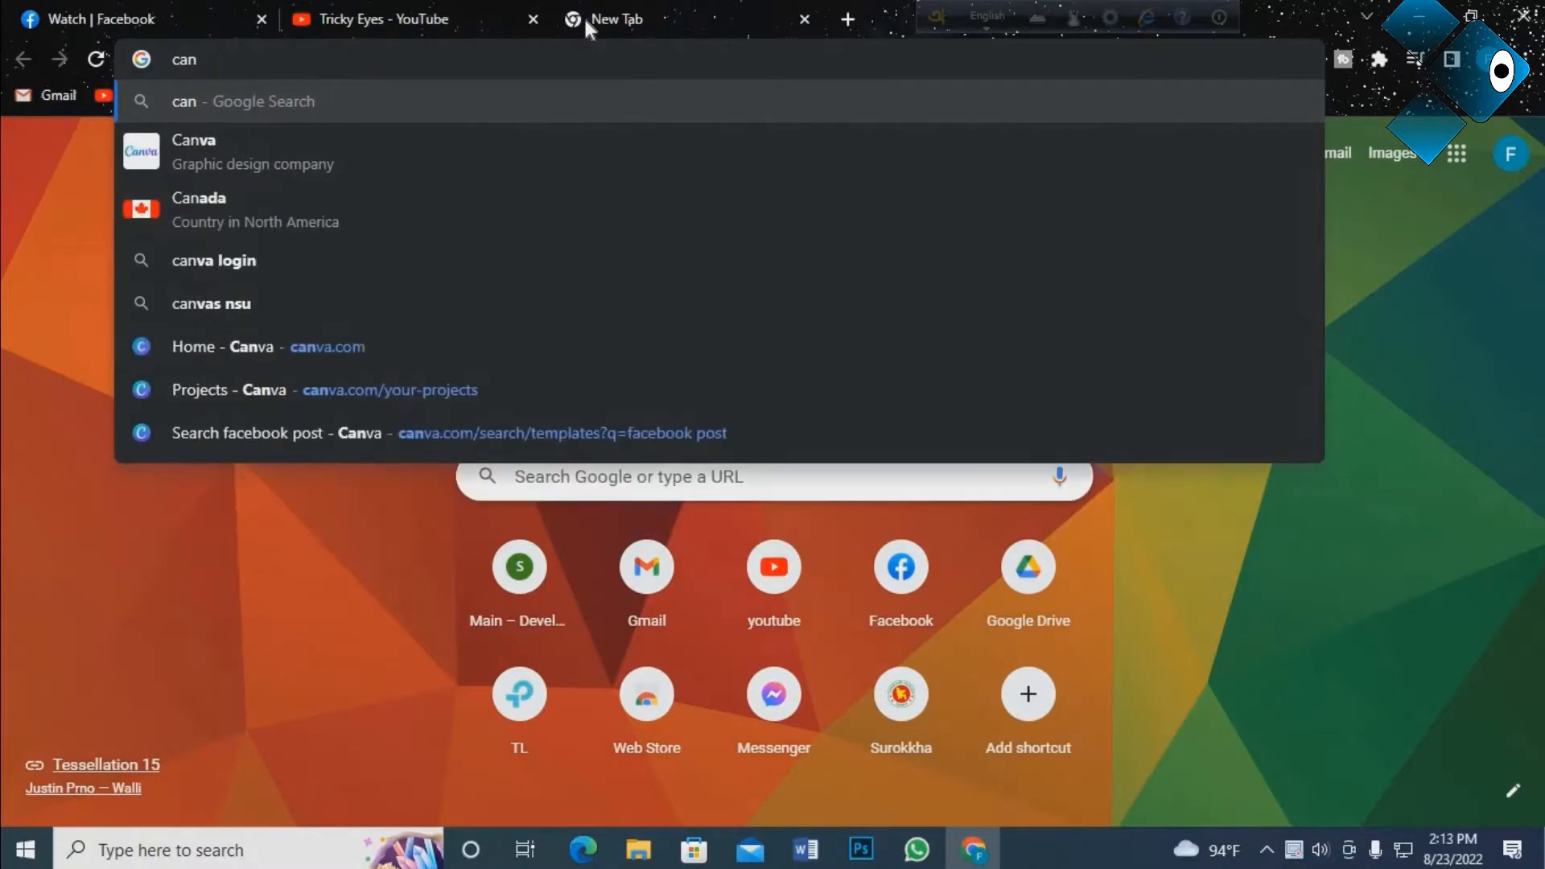
text(va.)
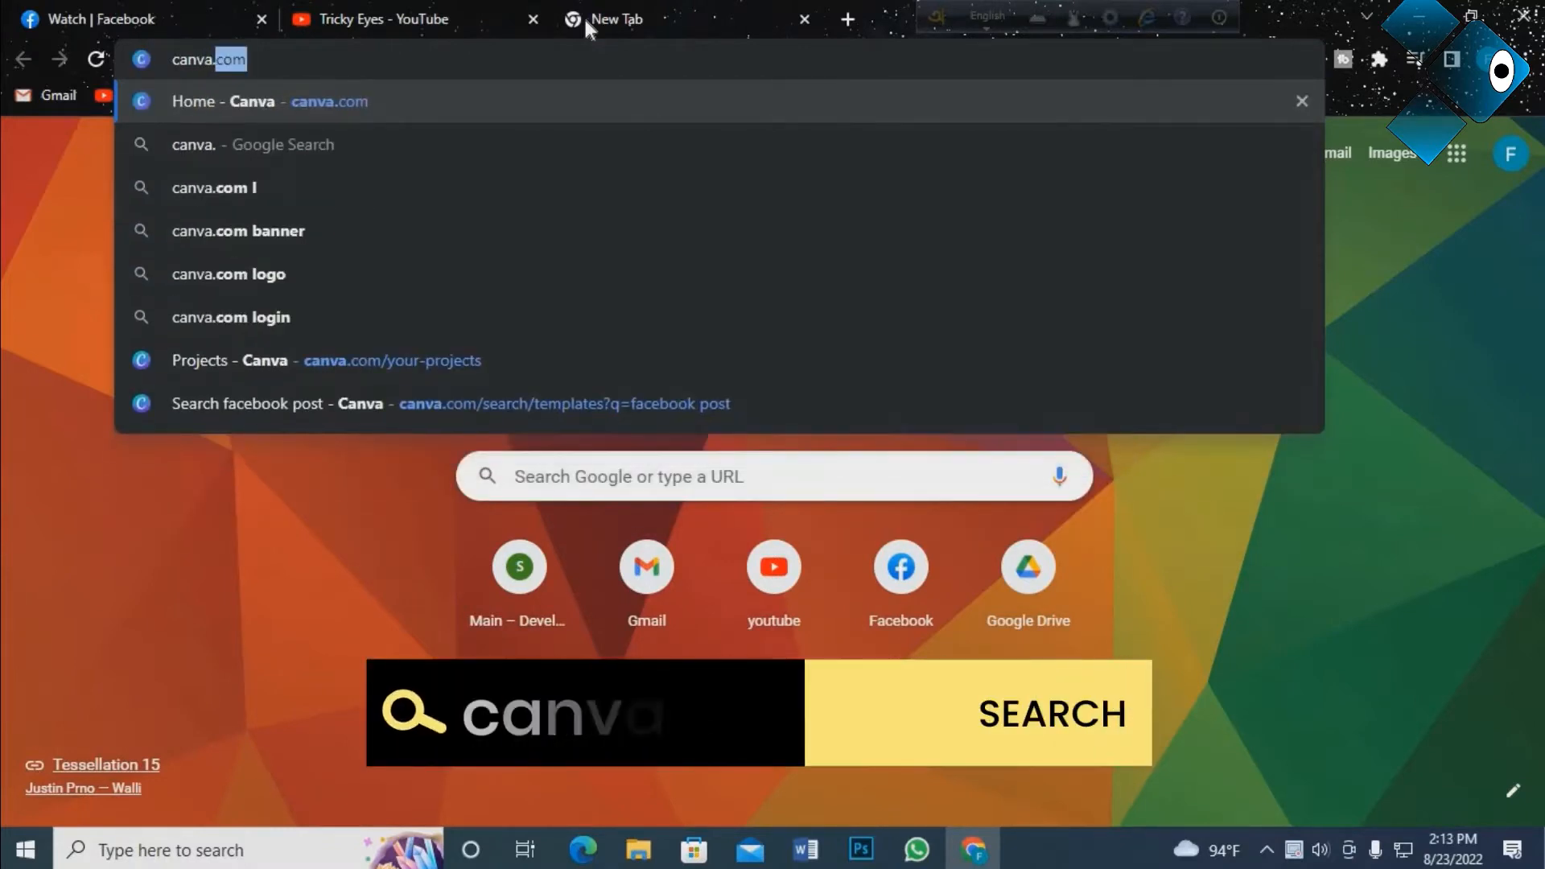
text(com)
key(Return)
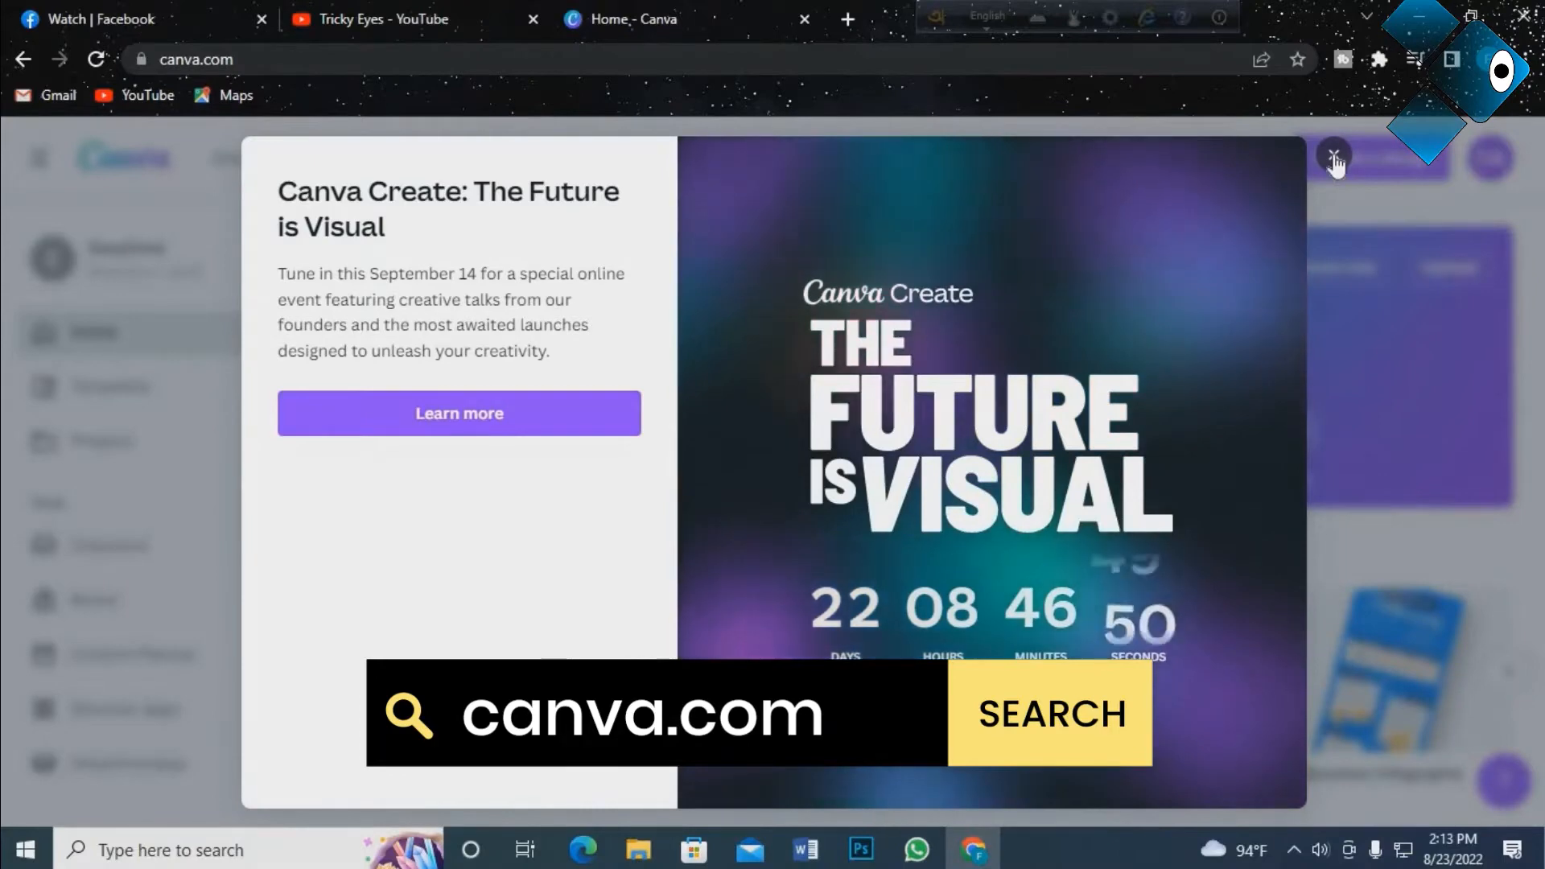
click(1332, 156)
Search the Canva templates for "facebook cover page".
click(696, 346)
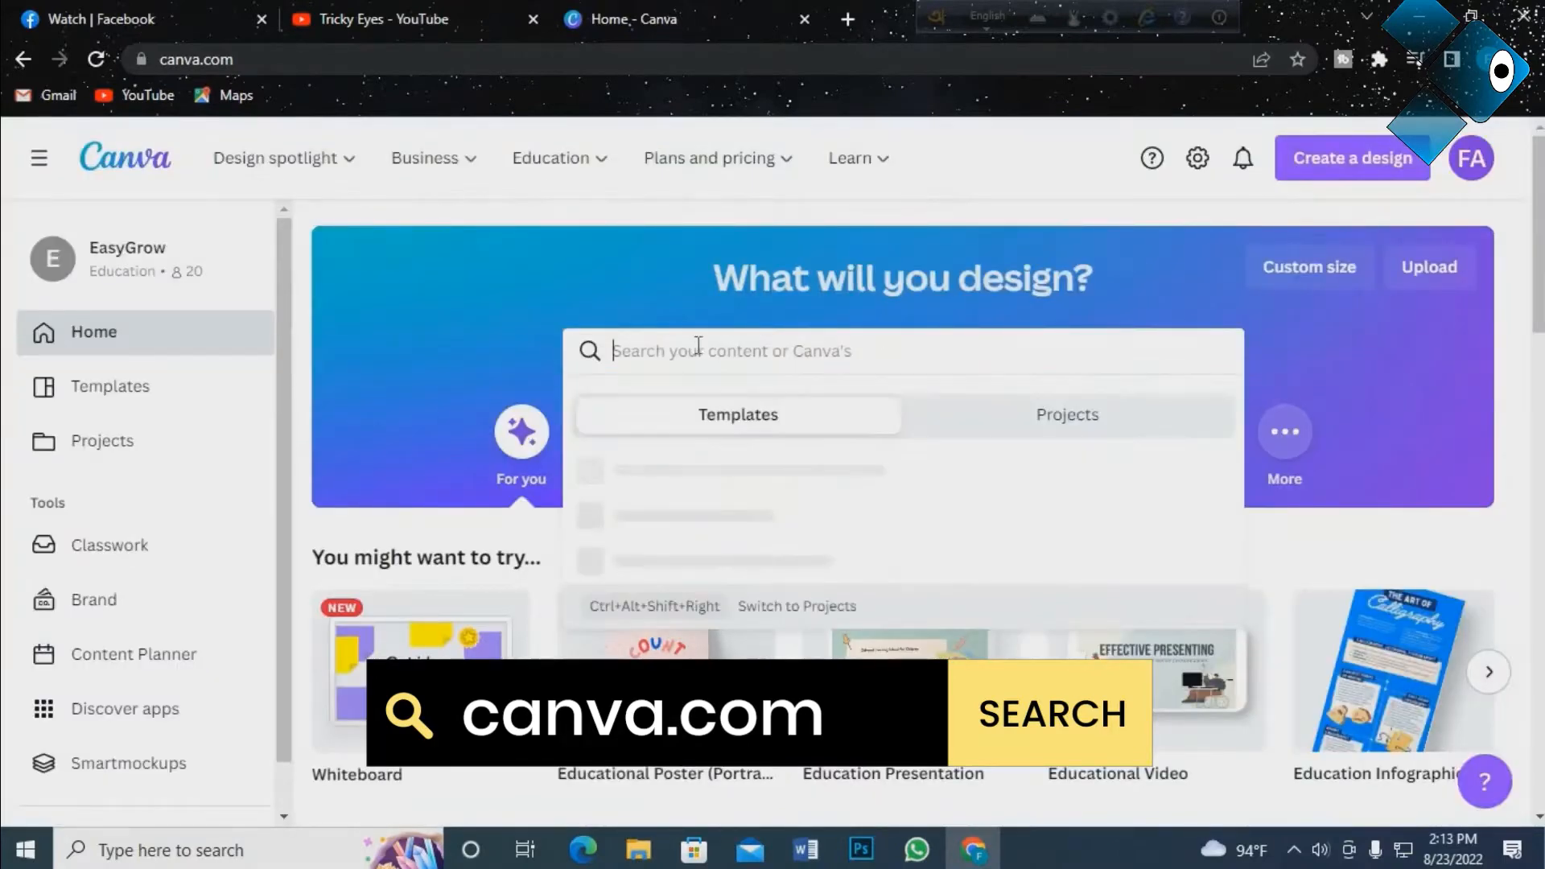
text(f)
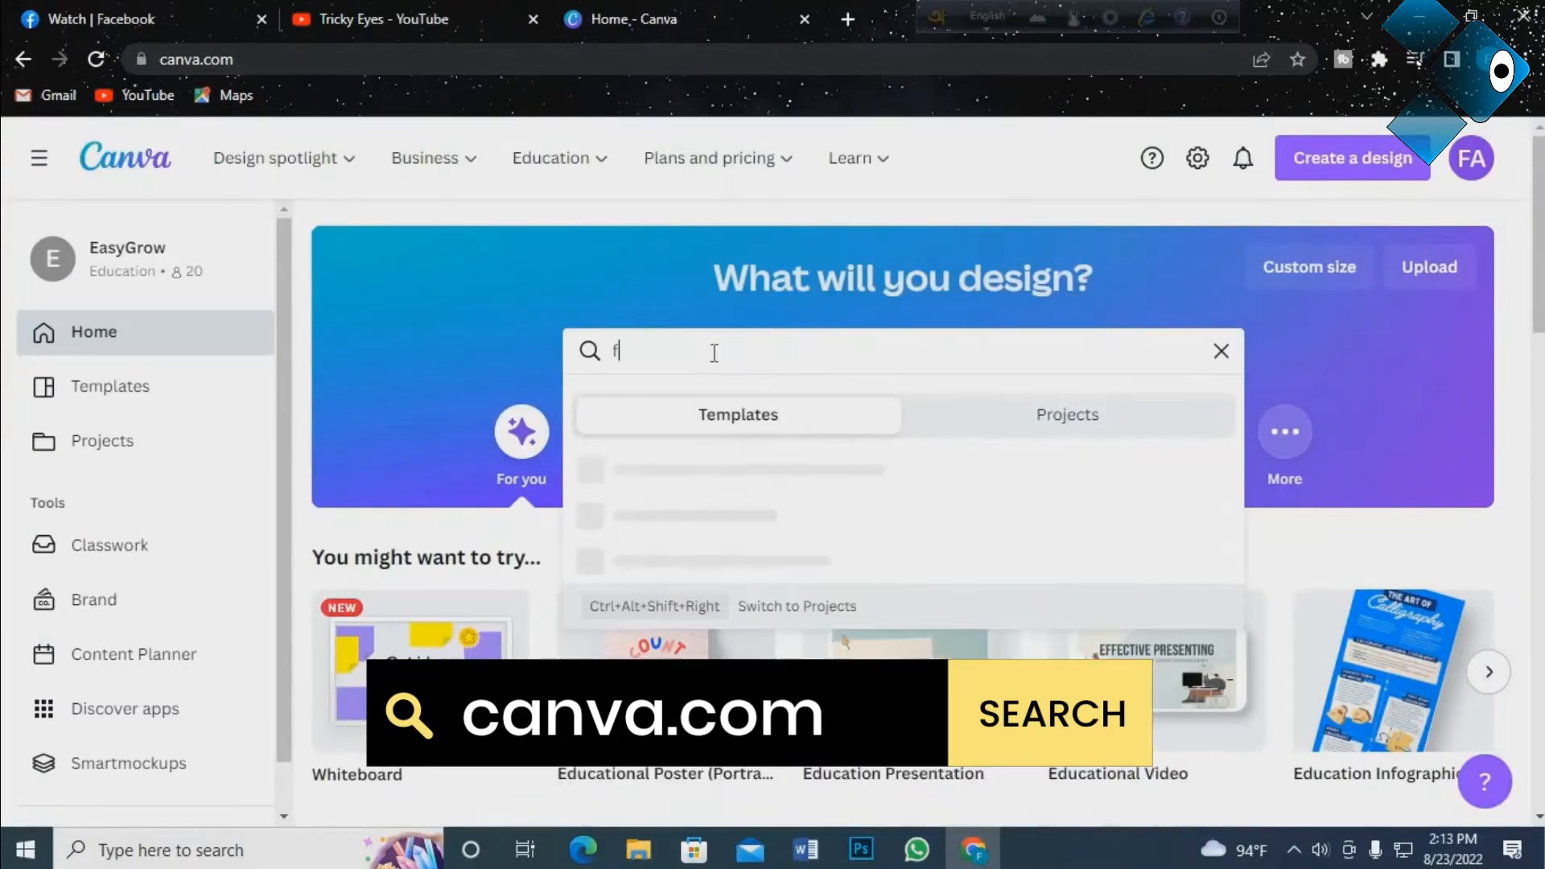
text(ace)
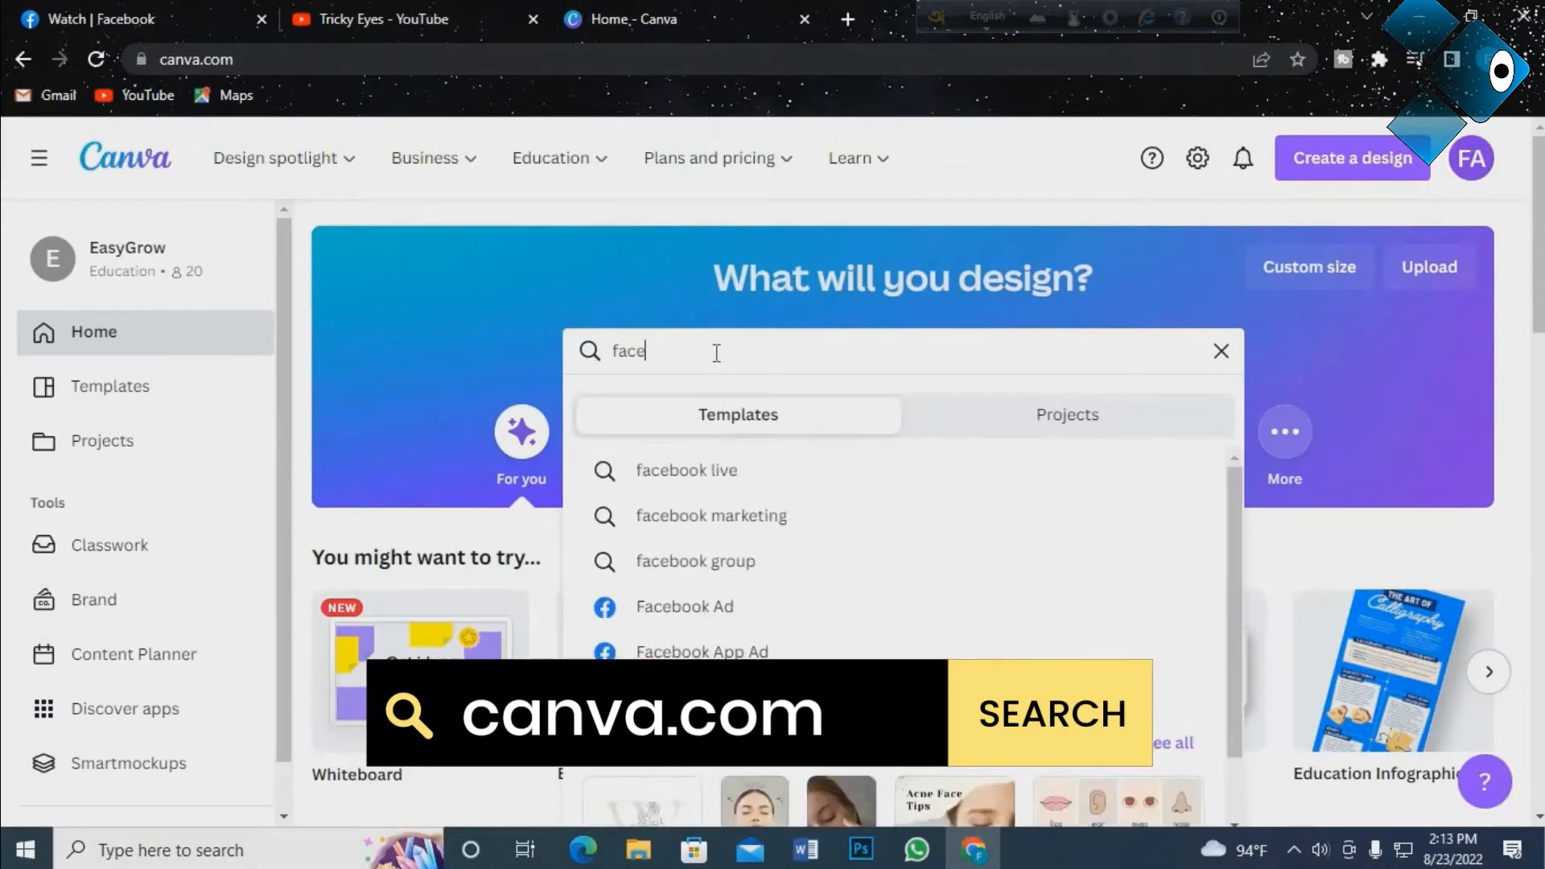
text(book co)
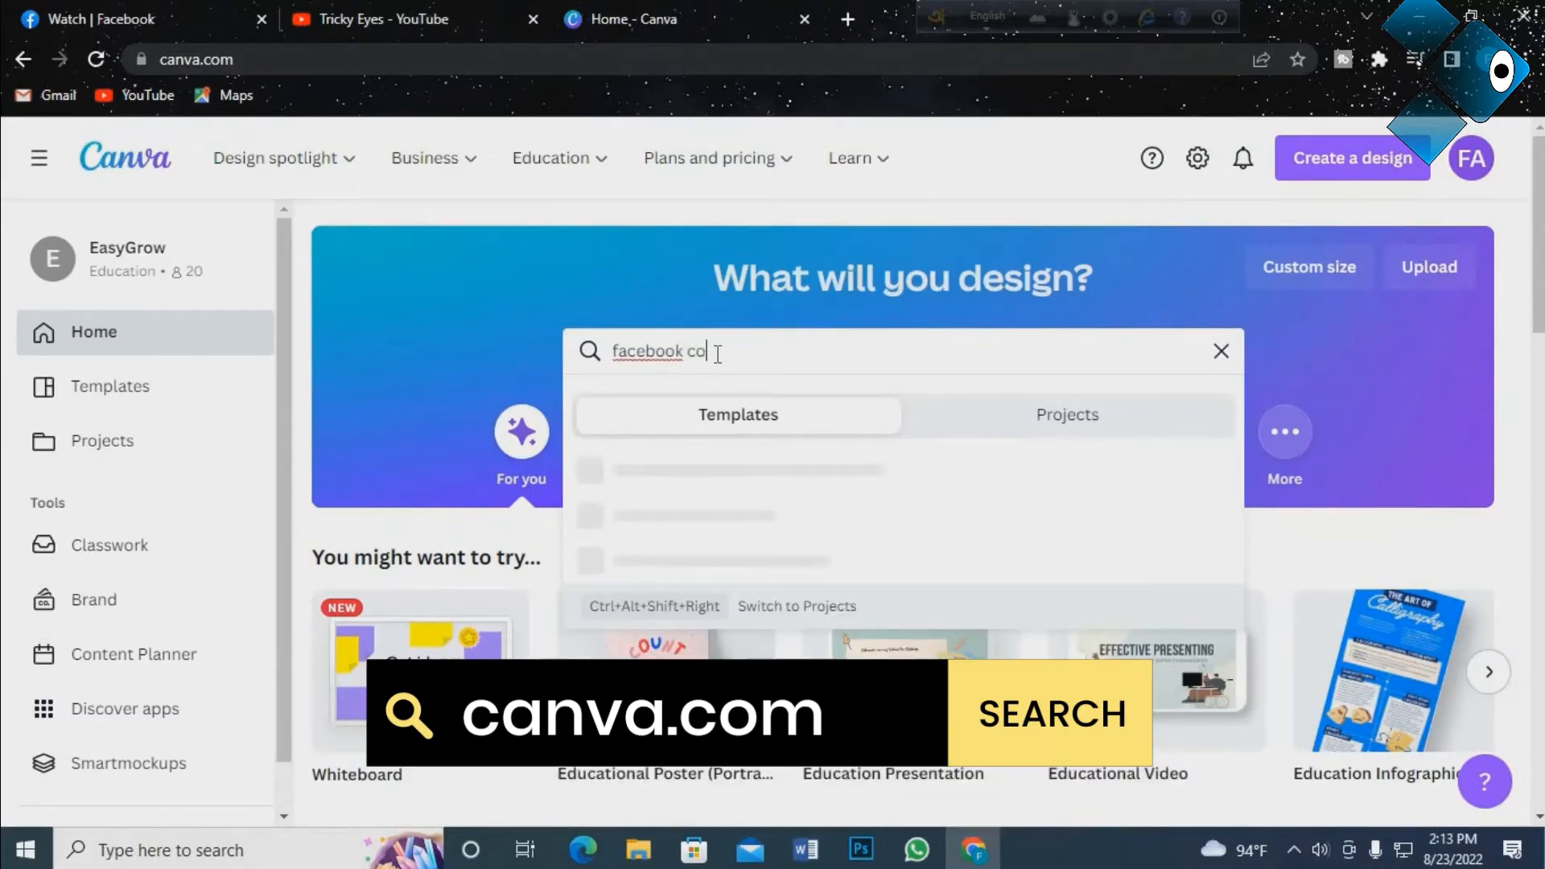
text(ver page)
key(Return)
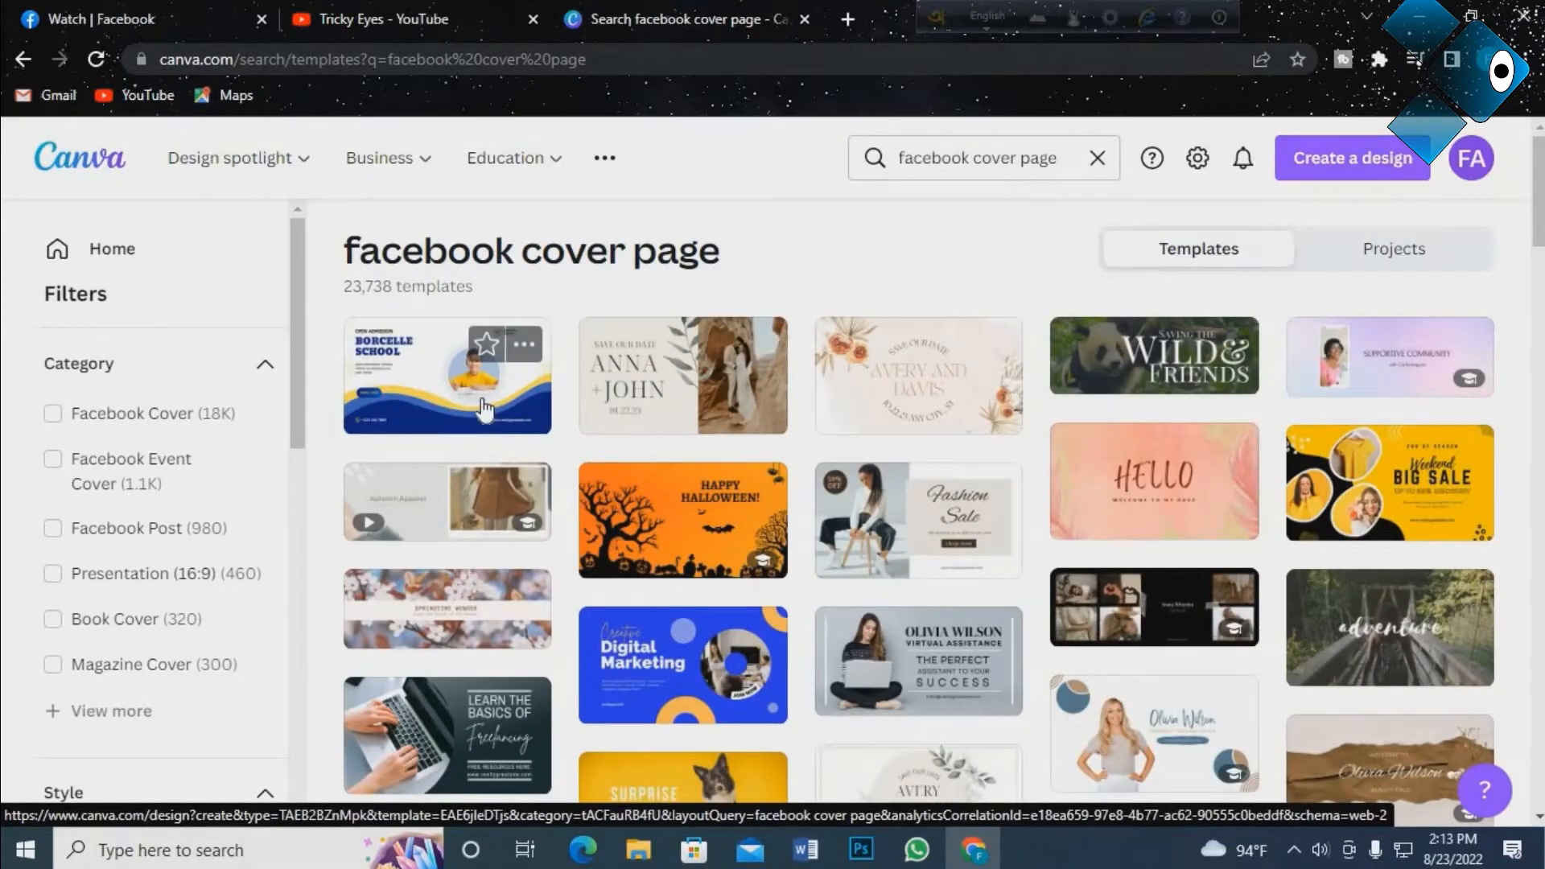
Browse the template results and open the blue and yellow Borcelle School admission Facebook cover in the editor.
scroll(579, 424, down, 15)
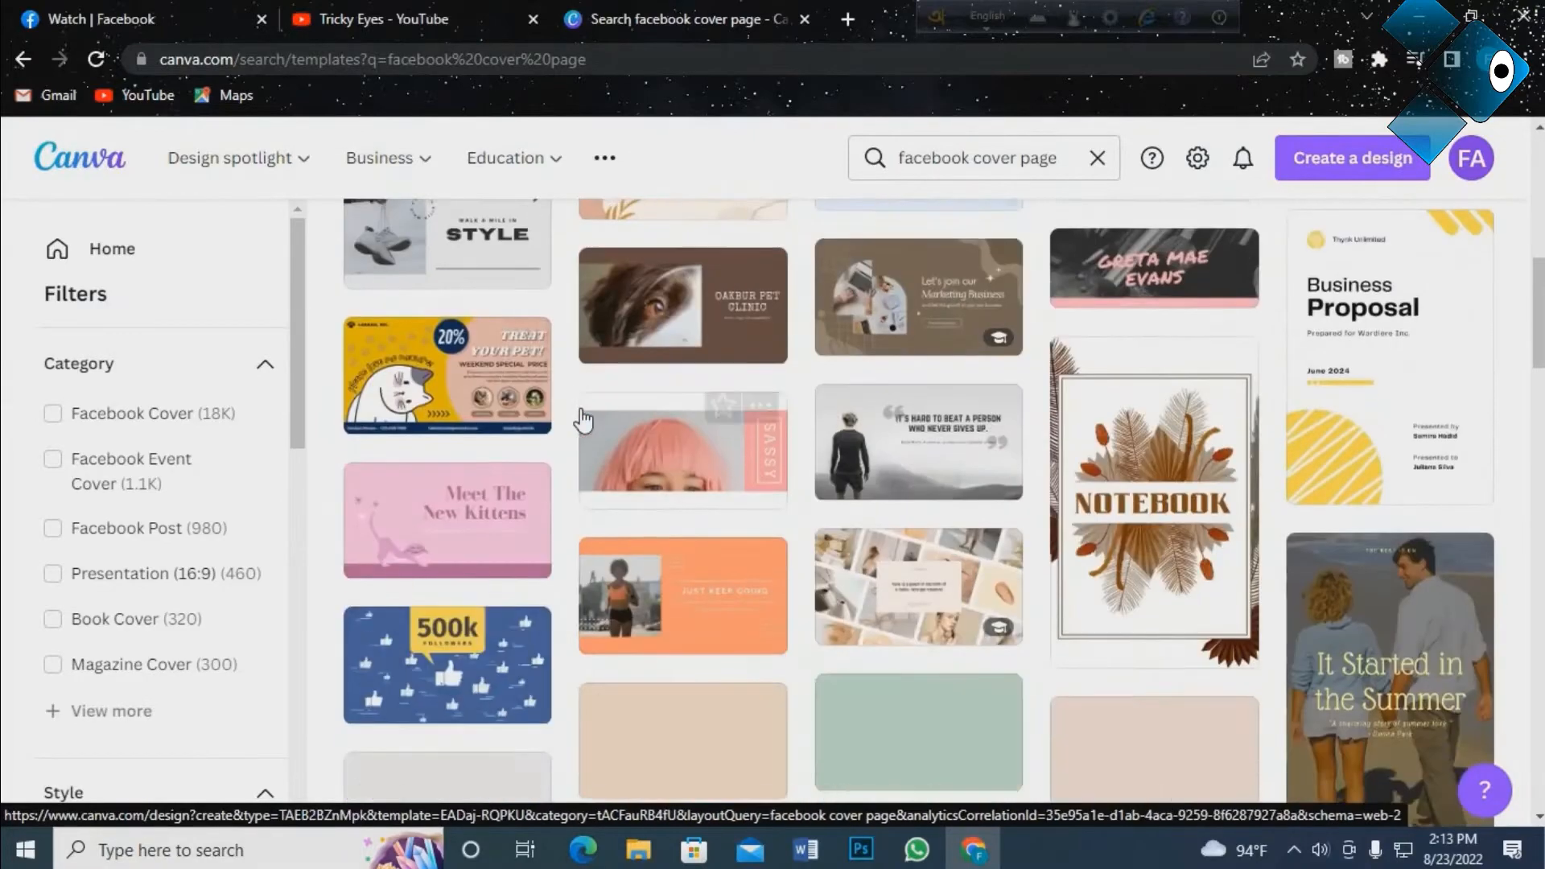
scroll(581, 419, down, 15)
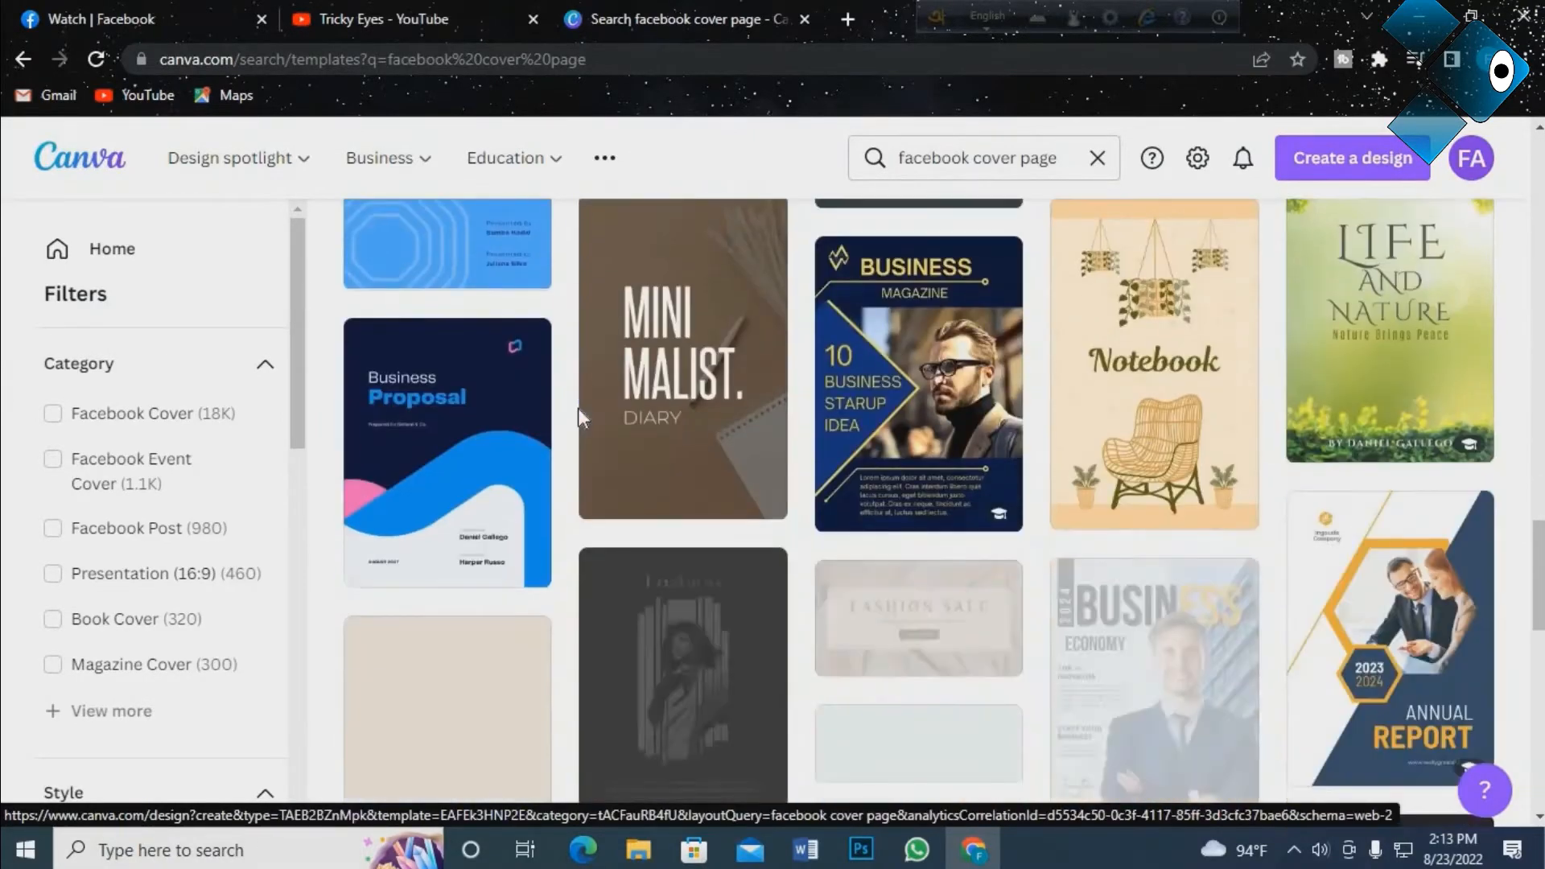
scroll(578, 408, up, 20)
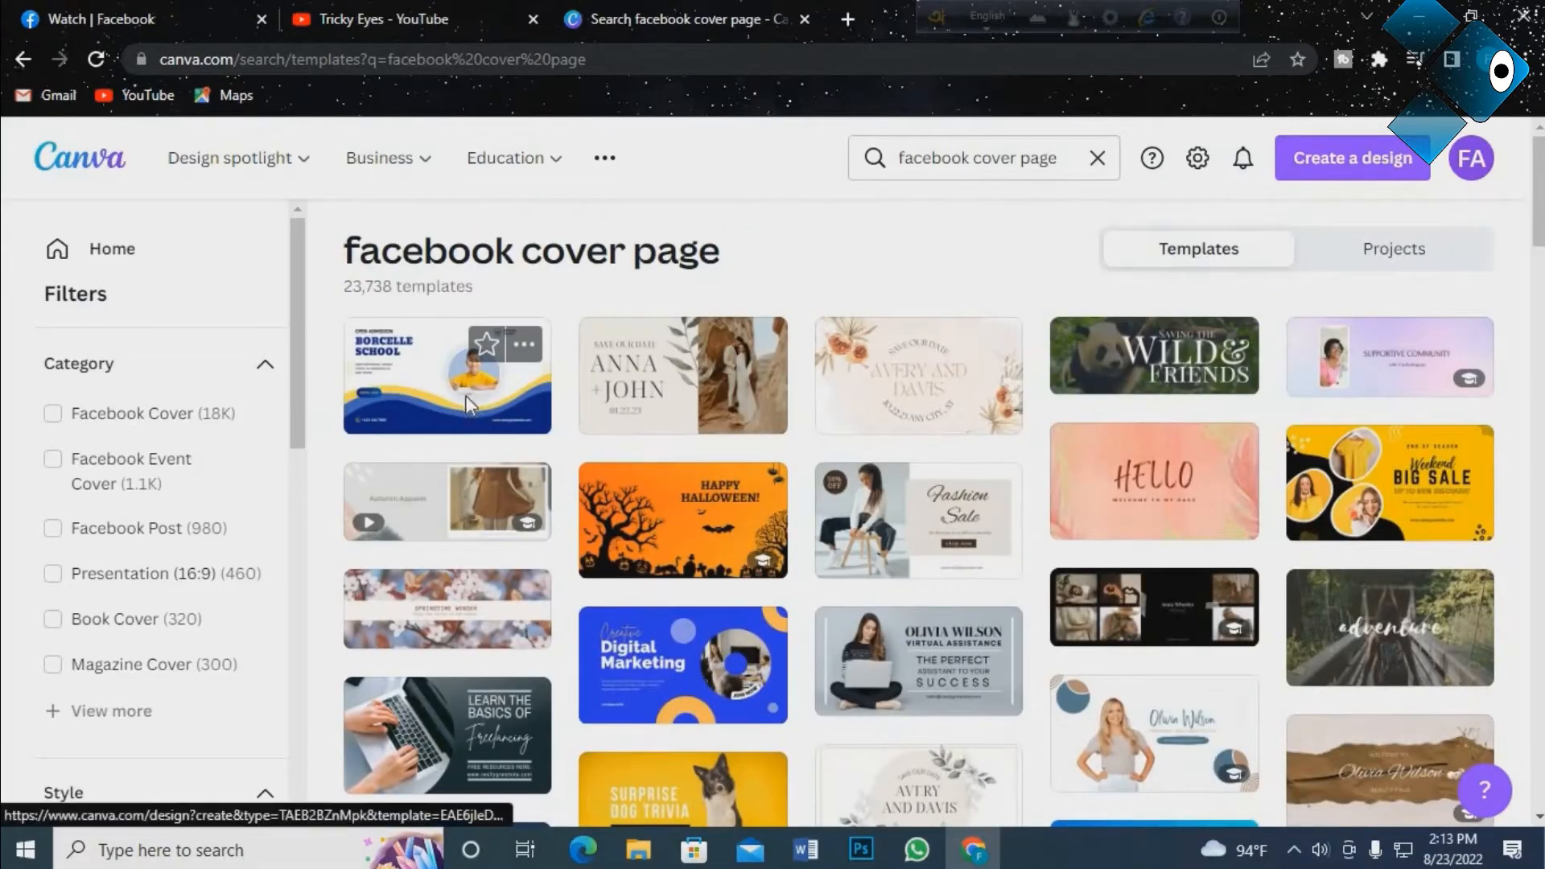
click(476, 400)
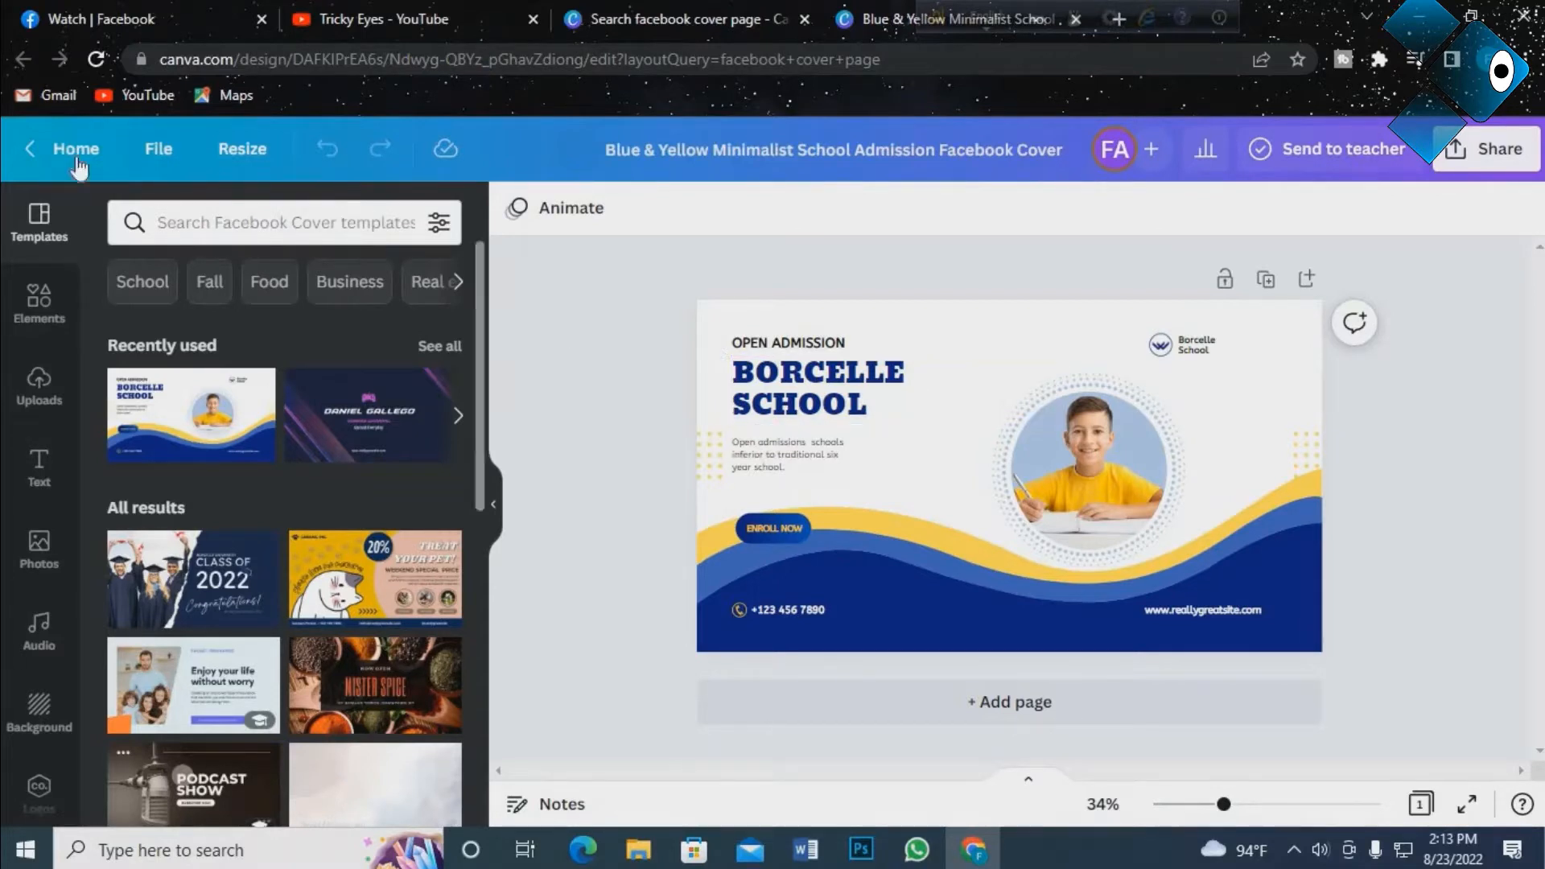
Leave the school admission design and return to the Canva home page.
click(29, 150)
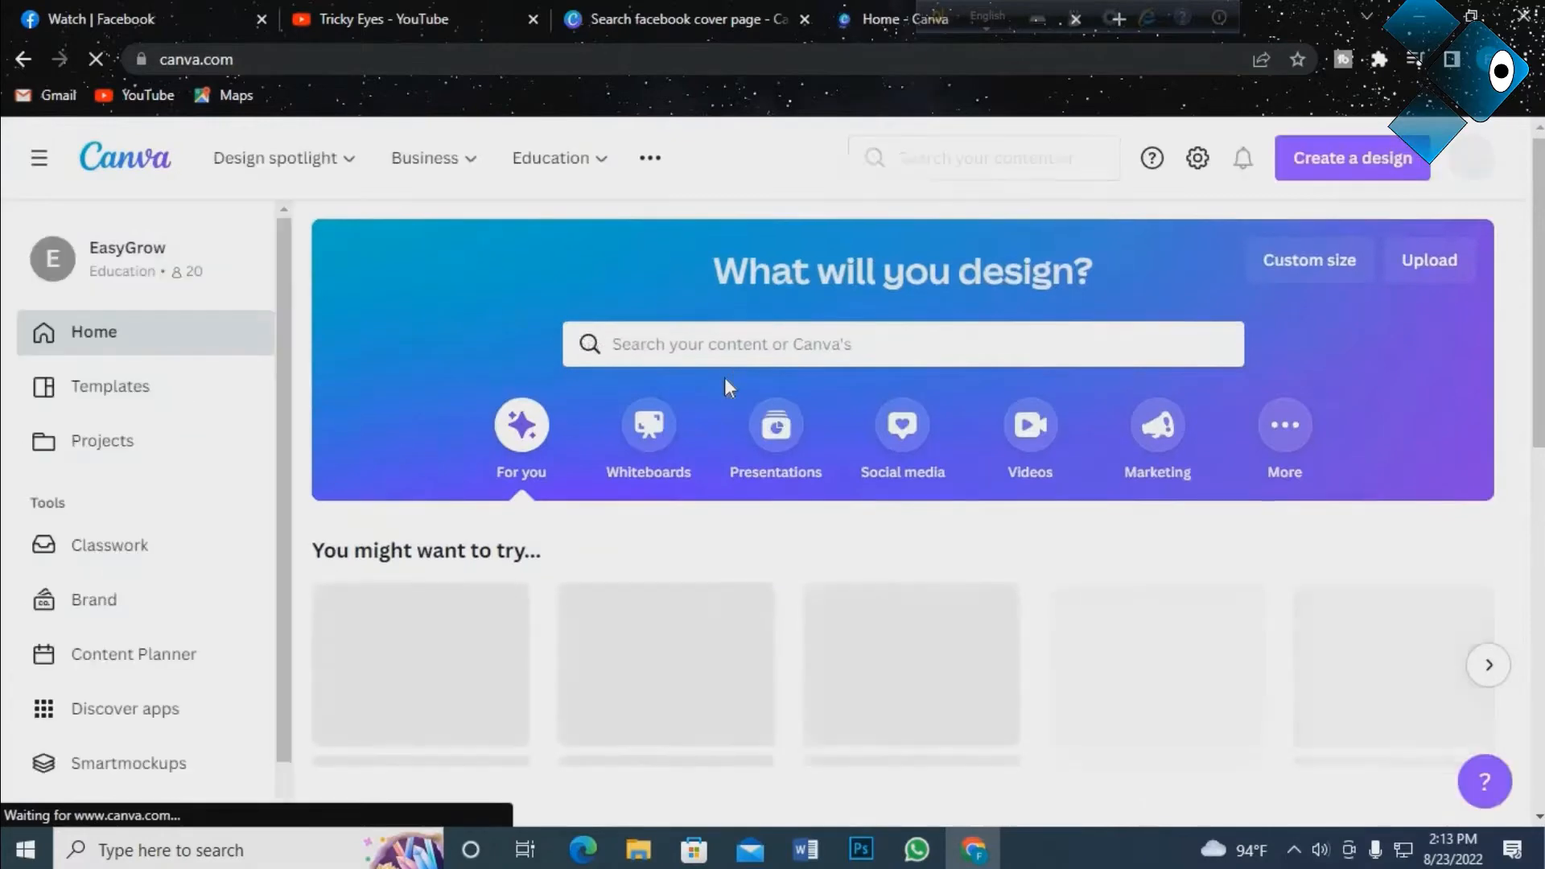
scroll(725, 379, down, 3)
scroll(791, 304, up, 4)
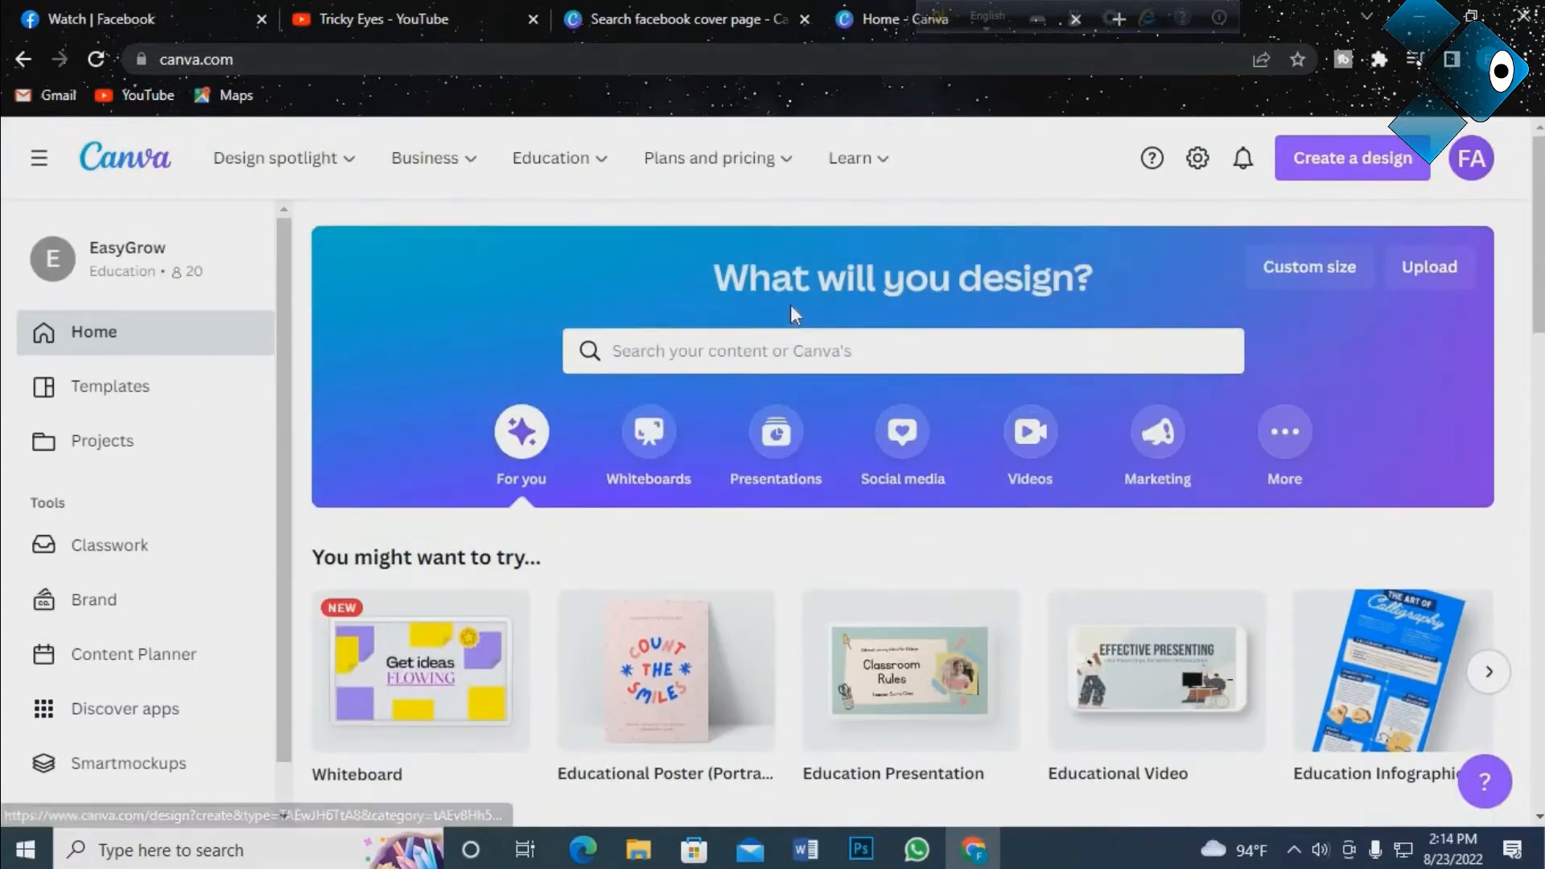
Go back to the "facebook cover page" search results and examine the range of available template designs.
click(658, 11)
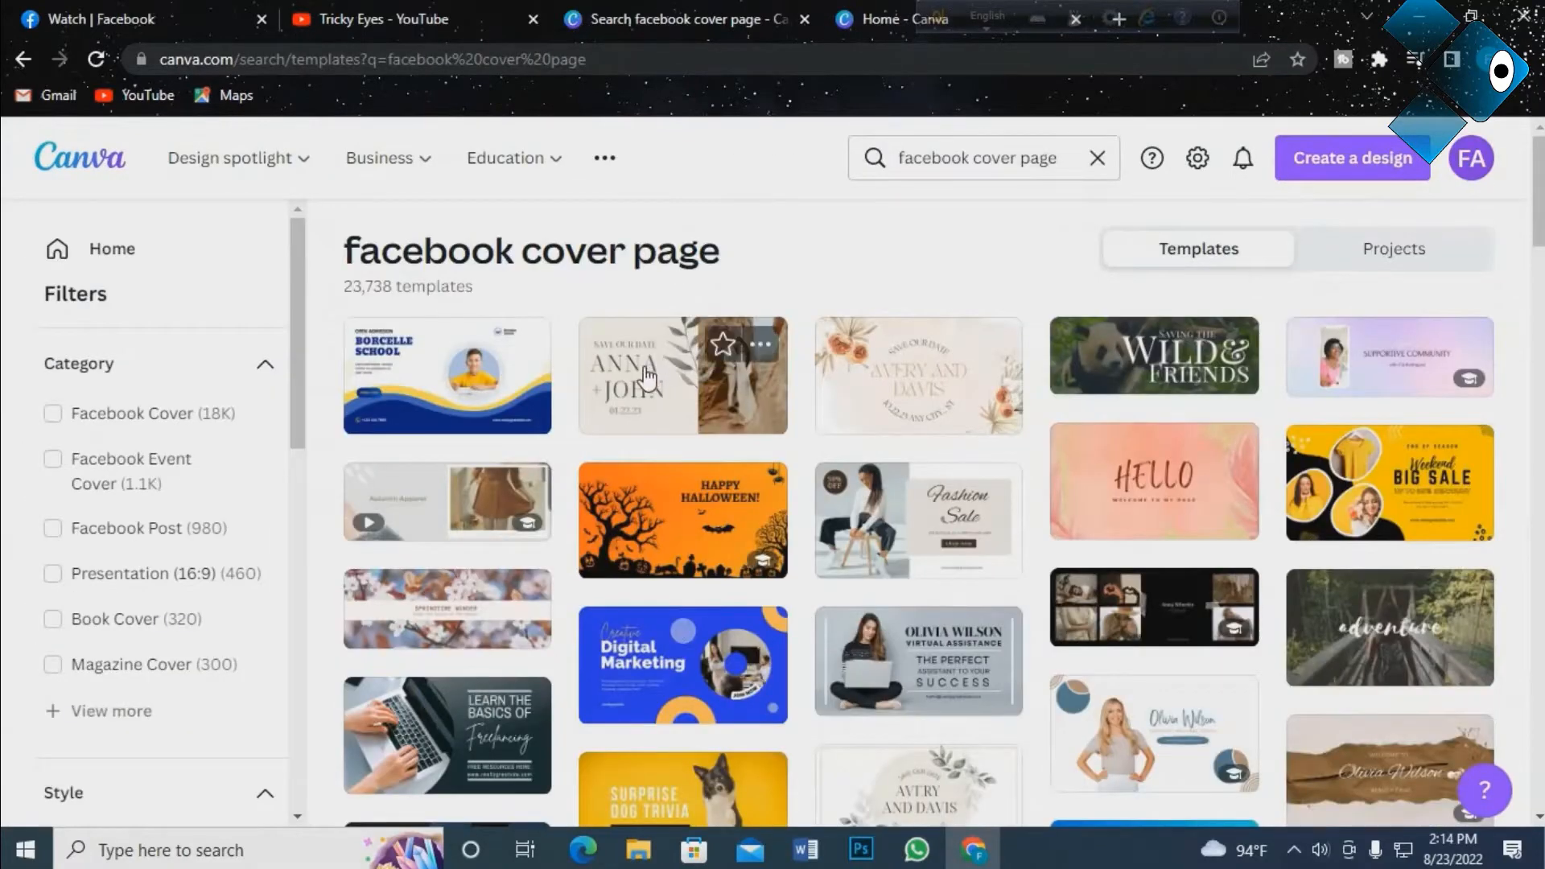
scroll(648, 374, down, 1)
scroll(828, 407, down, 3)
scroll(828, 407, up, 3)
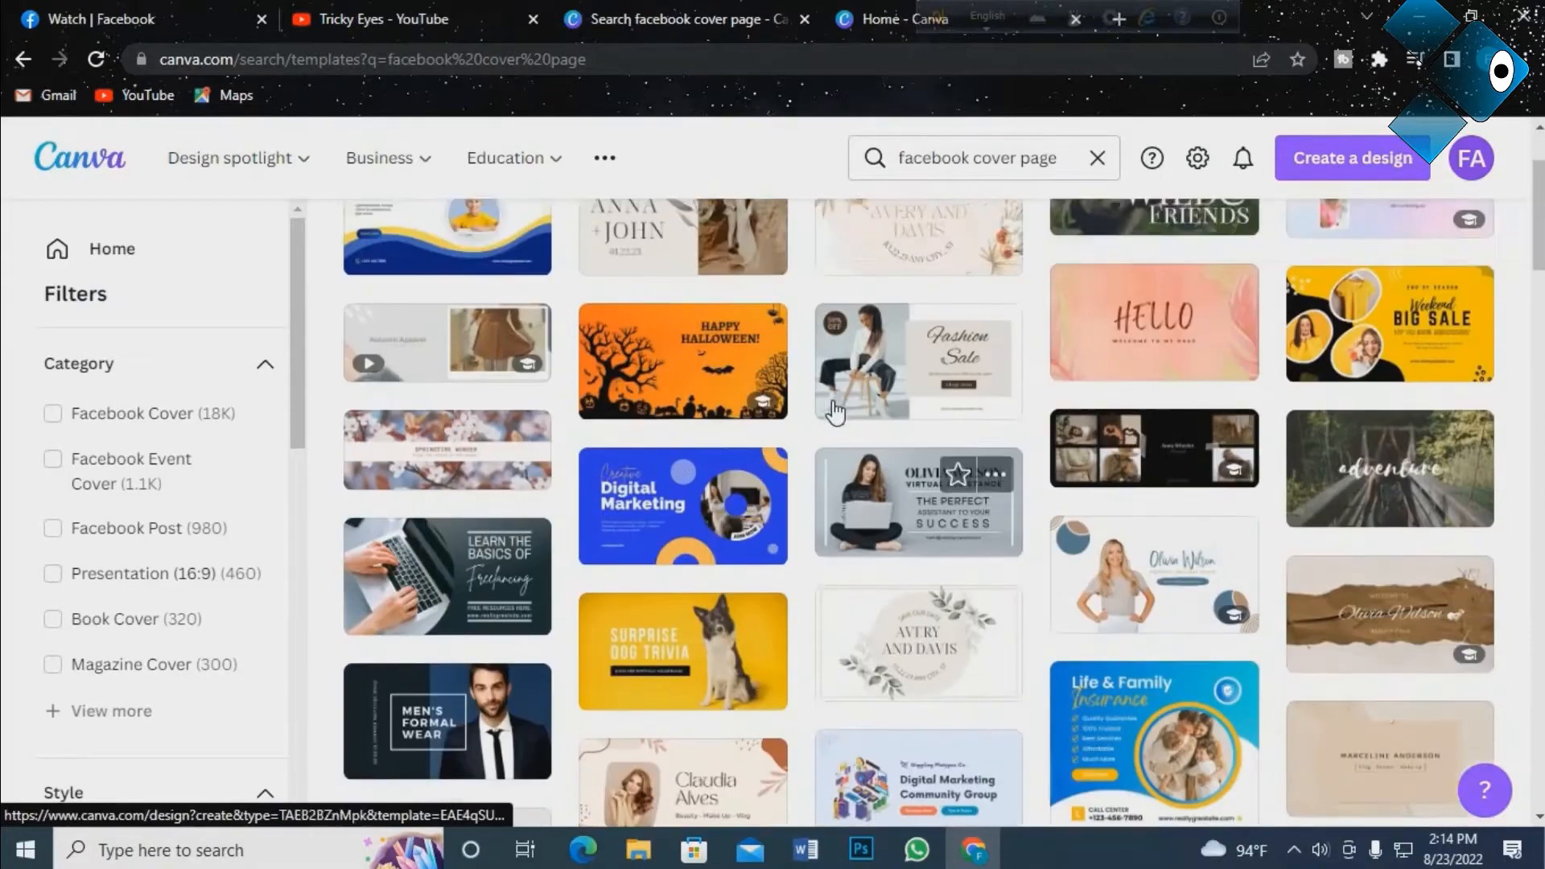
scroll(835, 412, down, 3)
scroll(835, 412, down, 6)
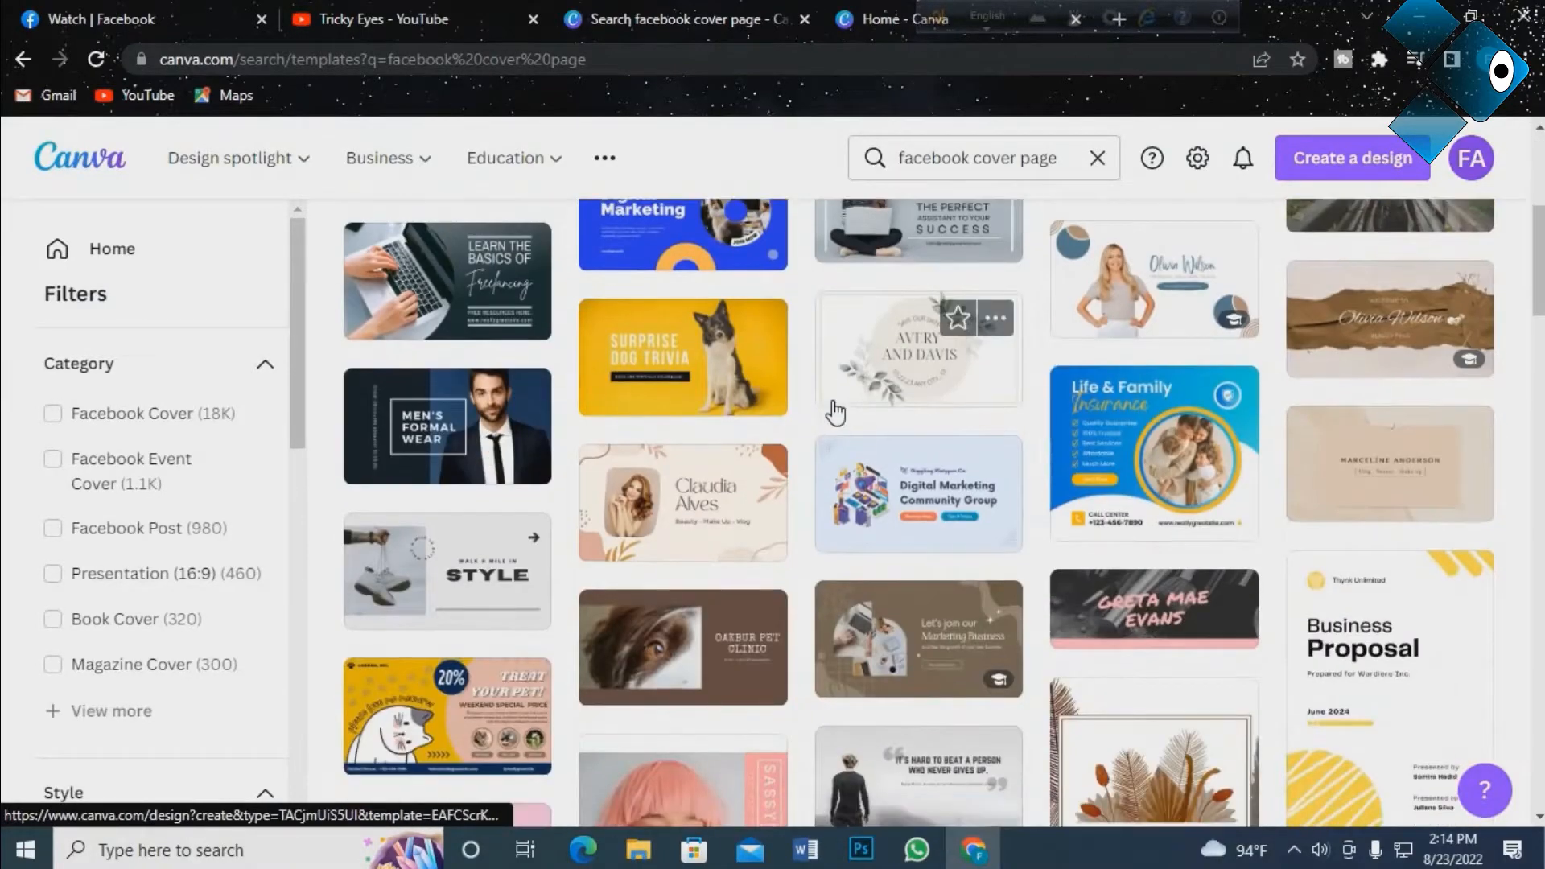
scroll(832, 399, down, 6)
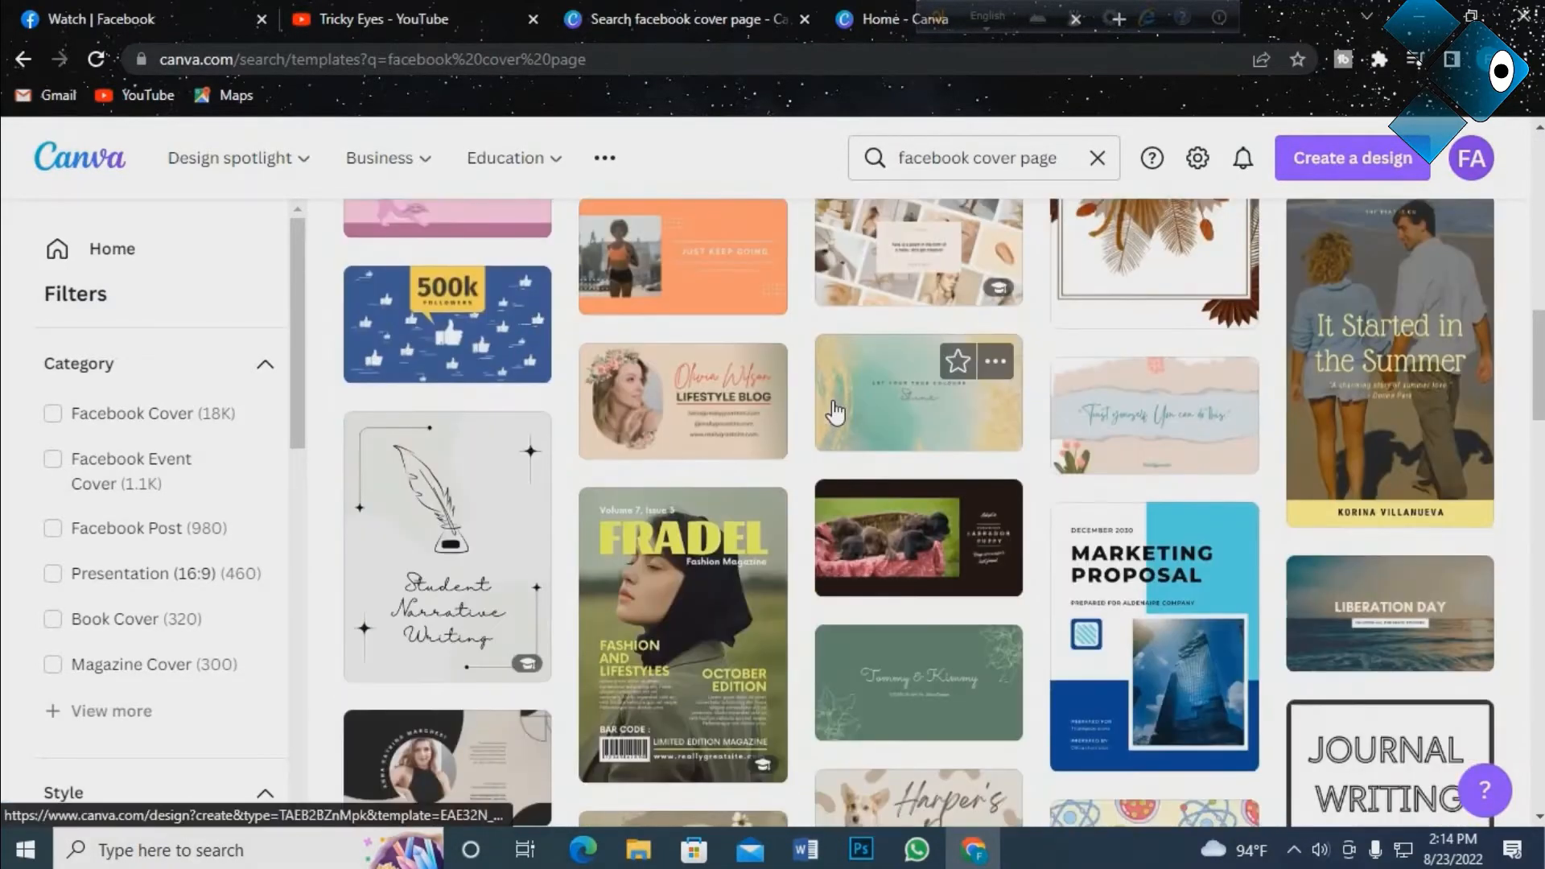
scroll(832, 399, down, 8)
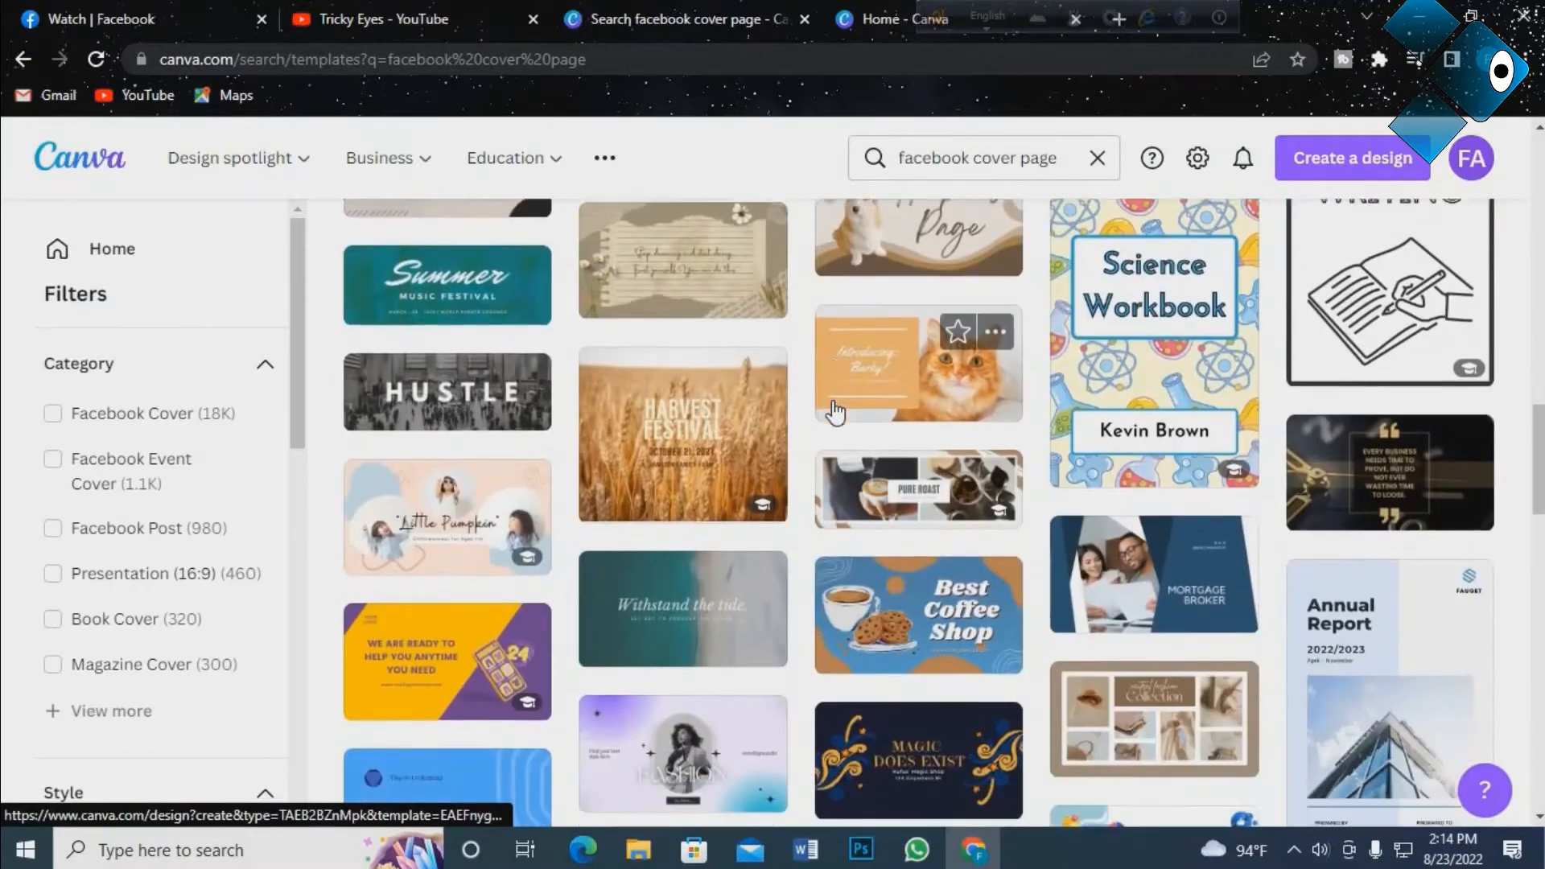
scroll(837, 410, down, 8)
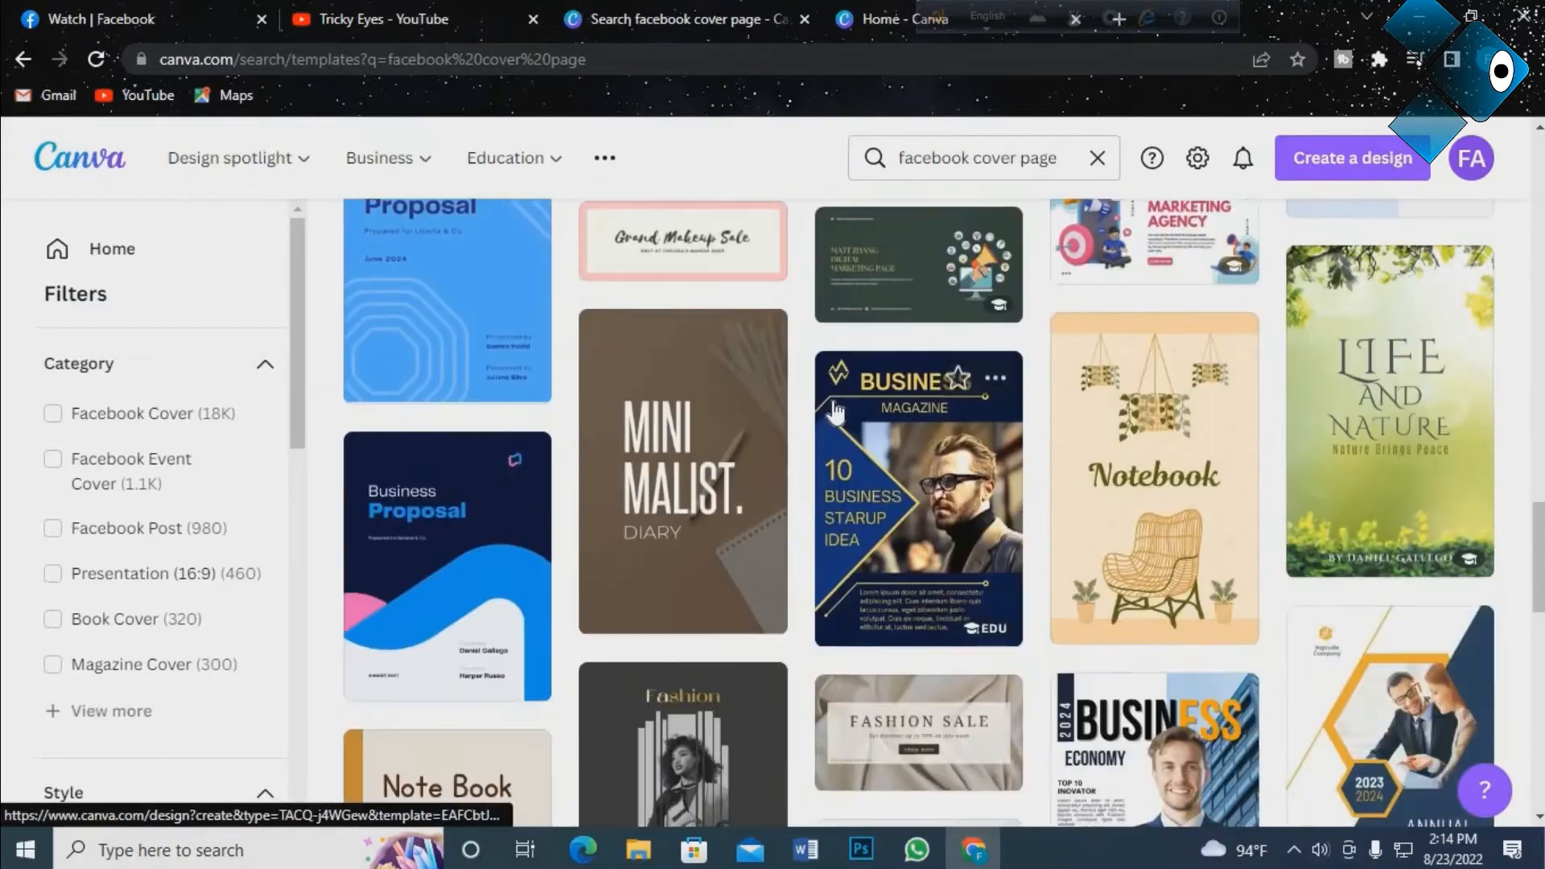
scroll(834, 411, down, 3)
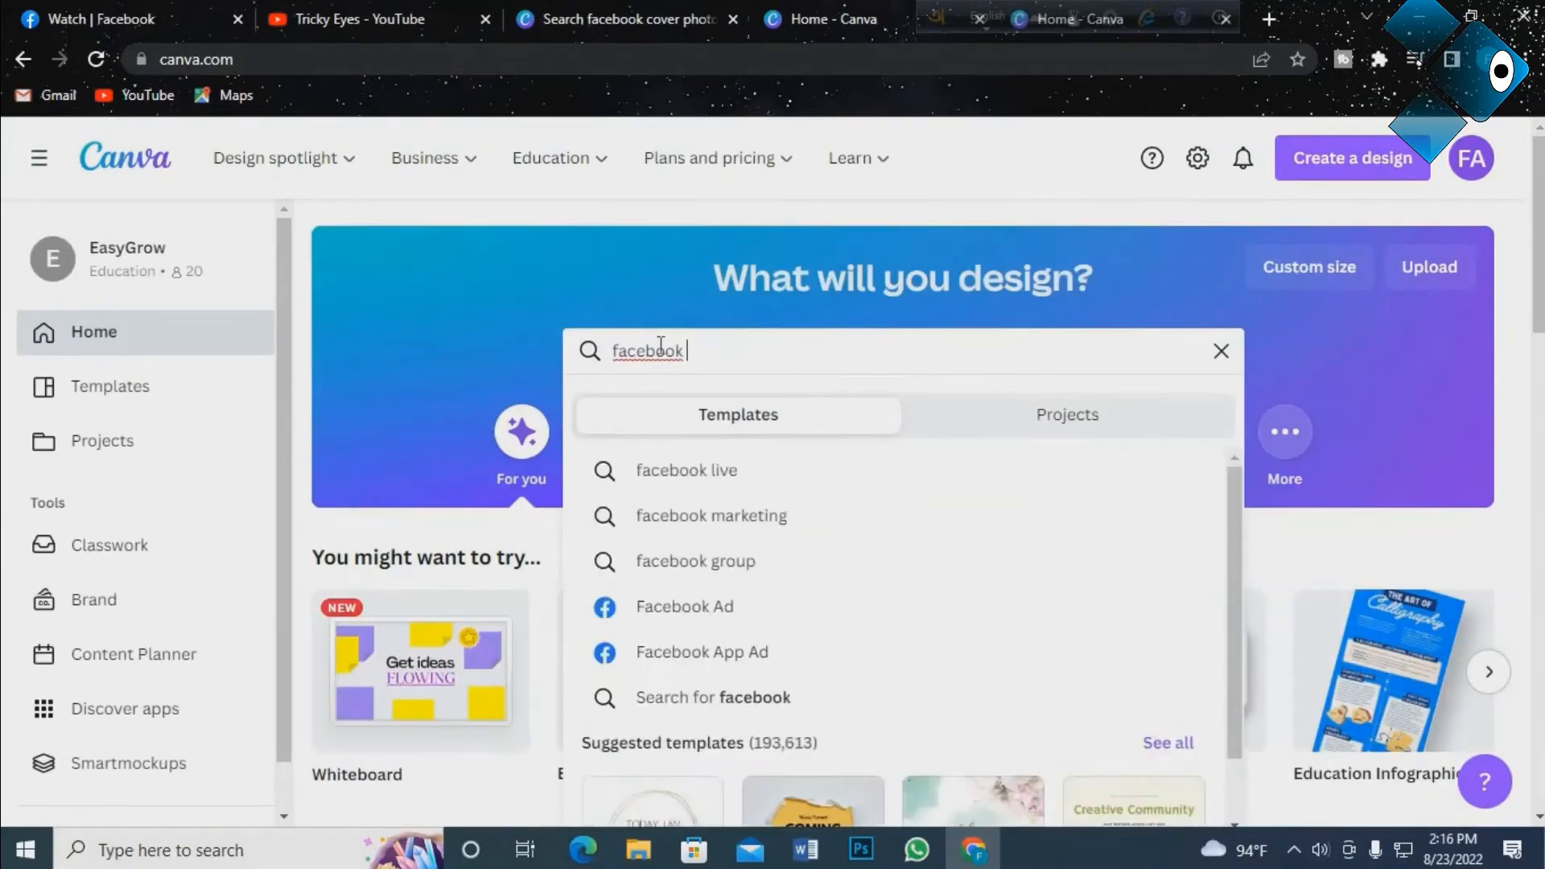
Search the Canva templates for "facebook cover photo tech".
text(cv)
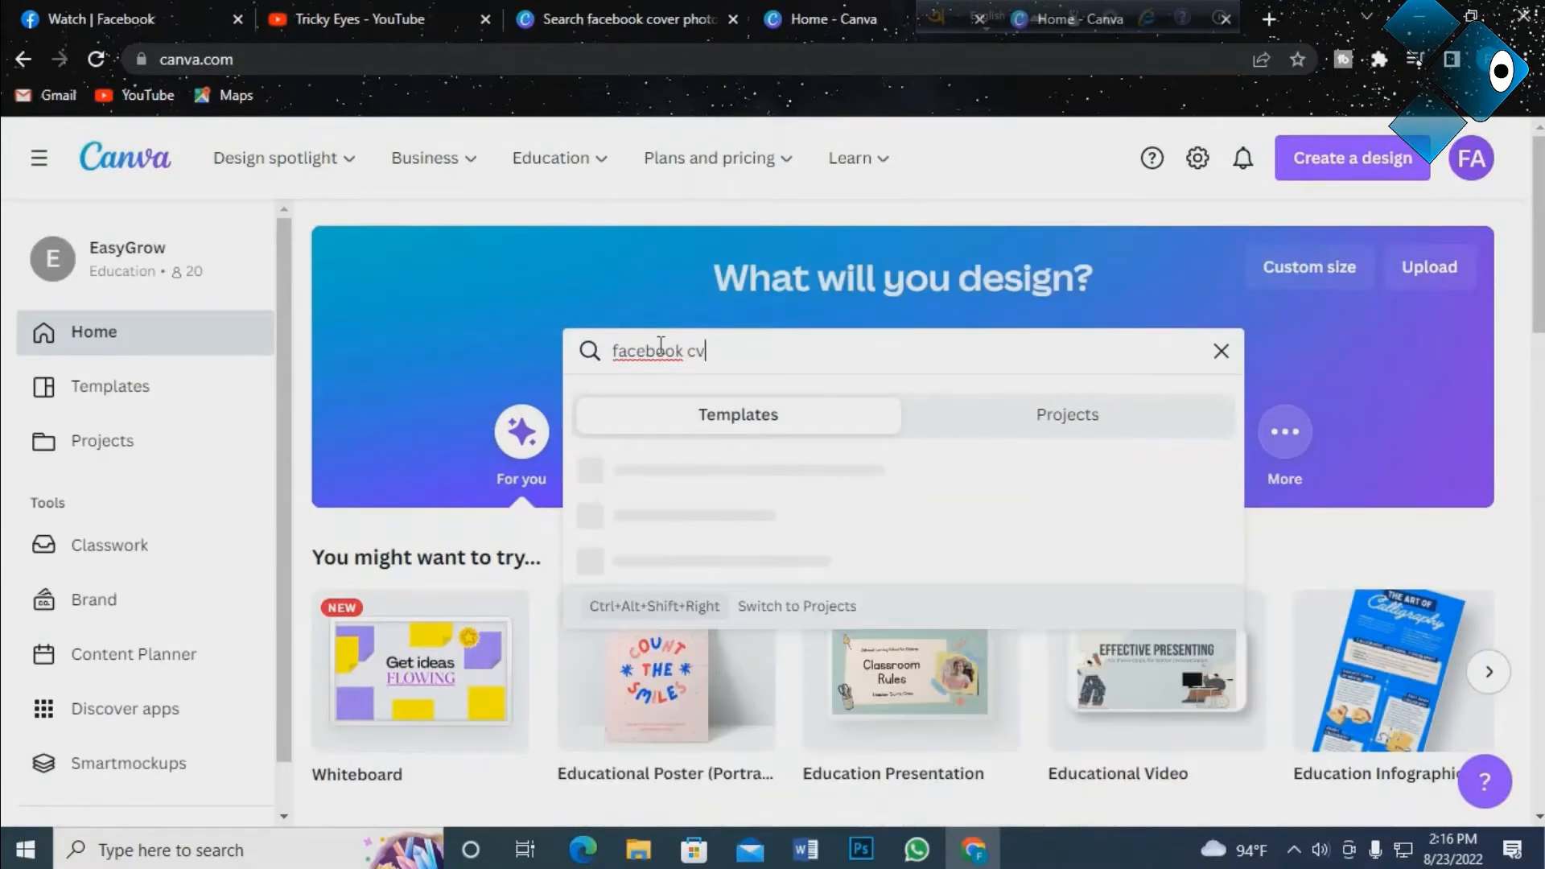
text(e)
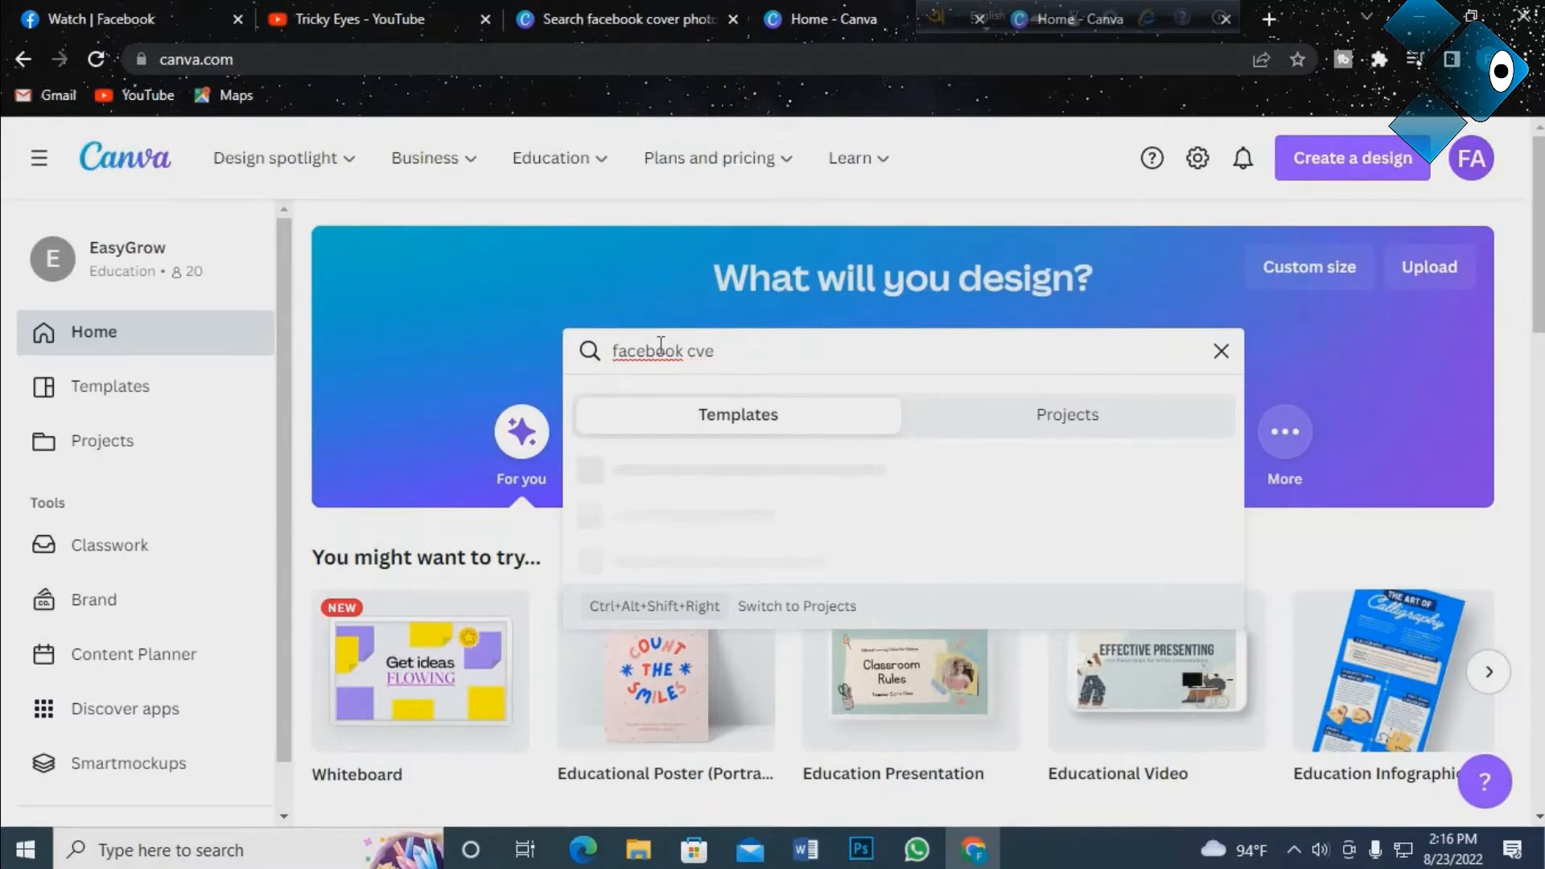
key(BackSpace)
key(BackSpace)
text(over photo )
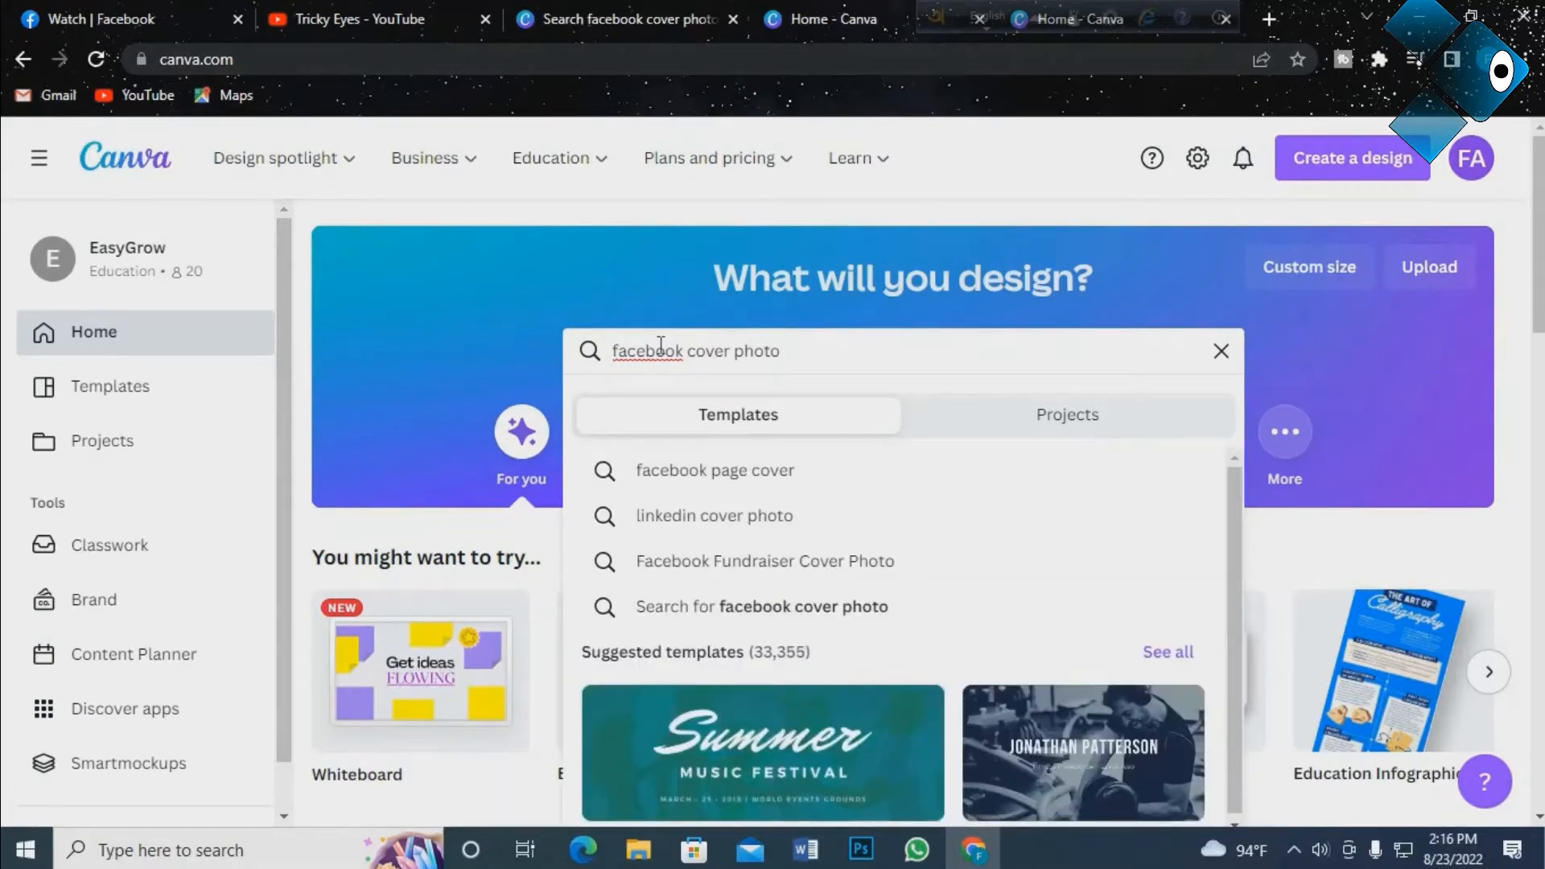
text(tec)
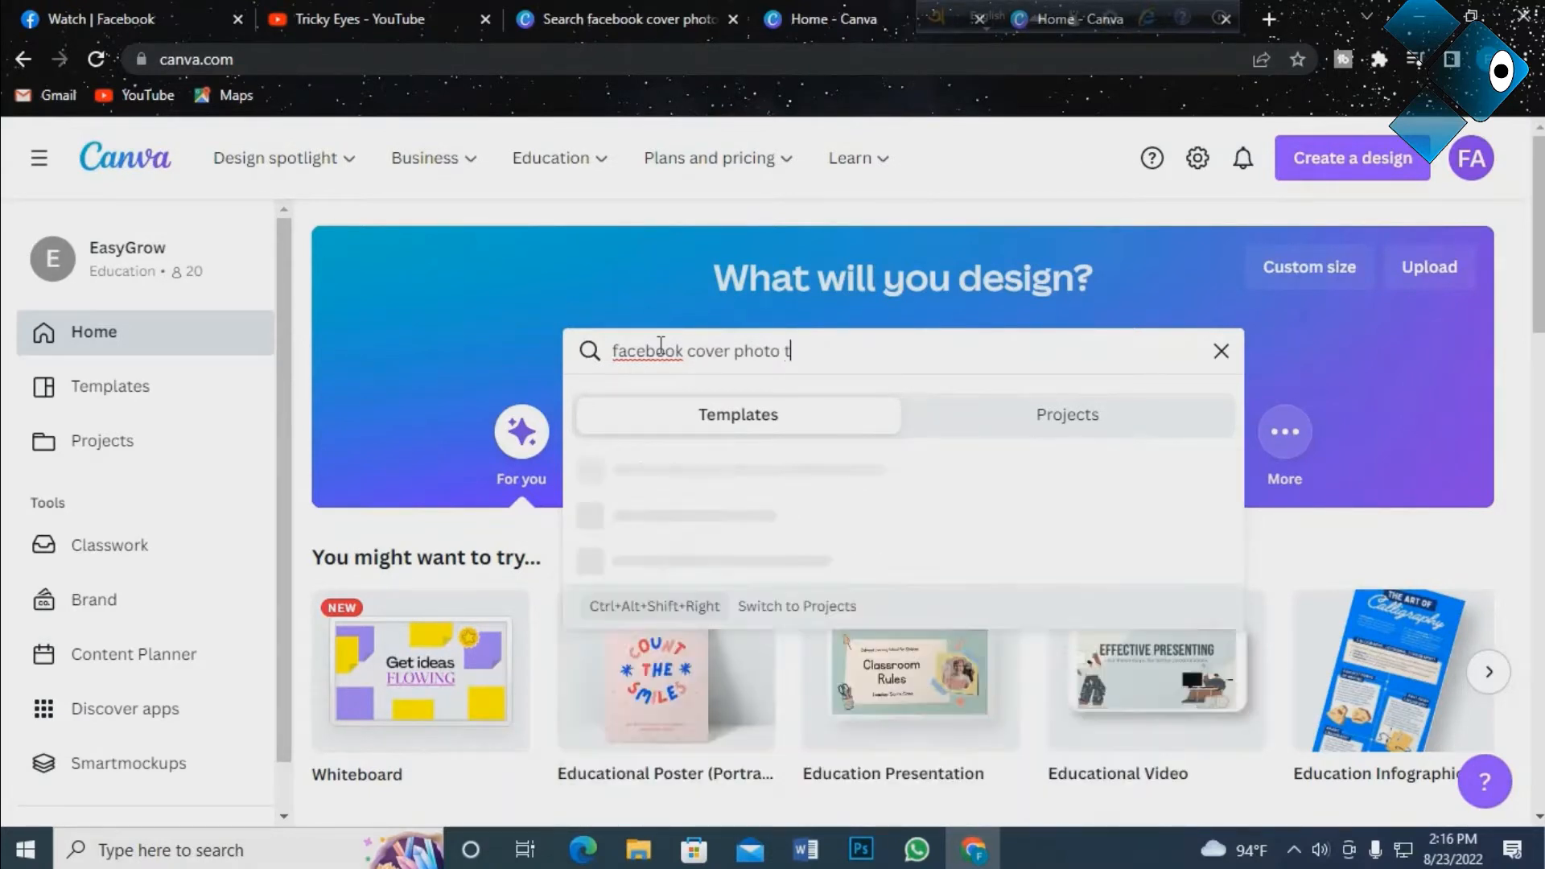
text(h)
key(Return)
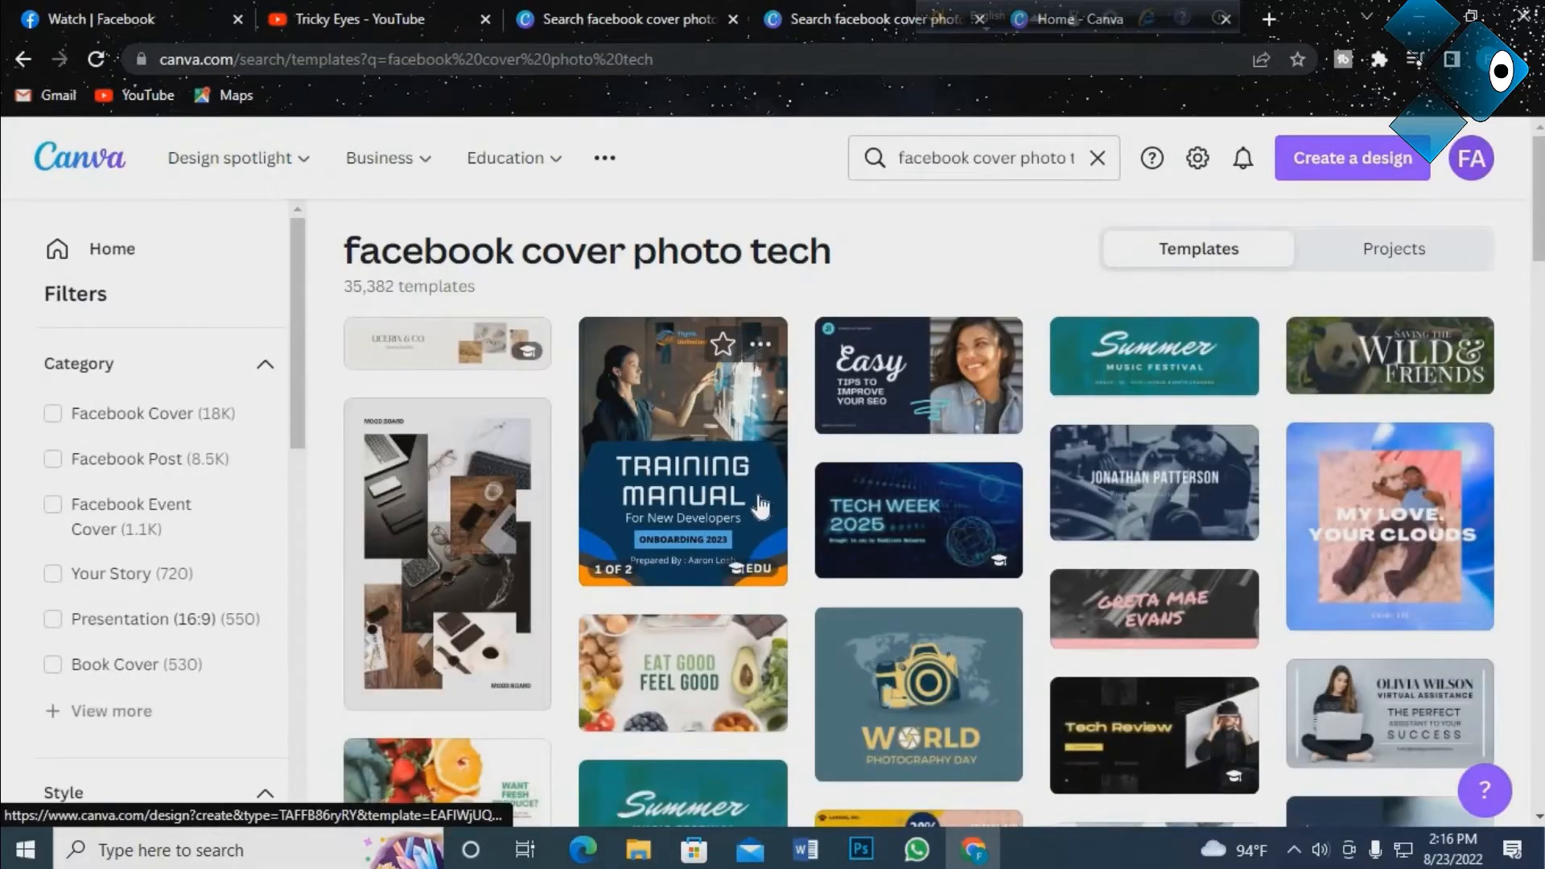
Open the black and yellow "Tech Review" Facebook cover template from the search results in the editor.
scroll(757, 505, down, 3)
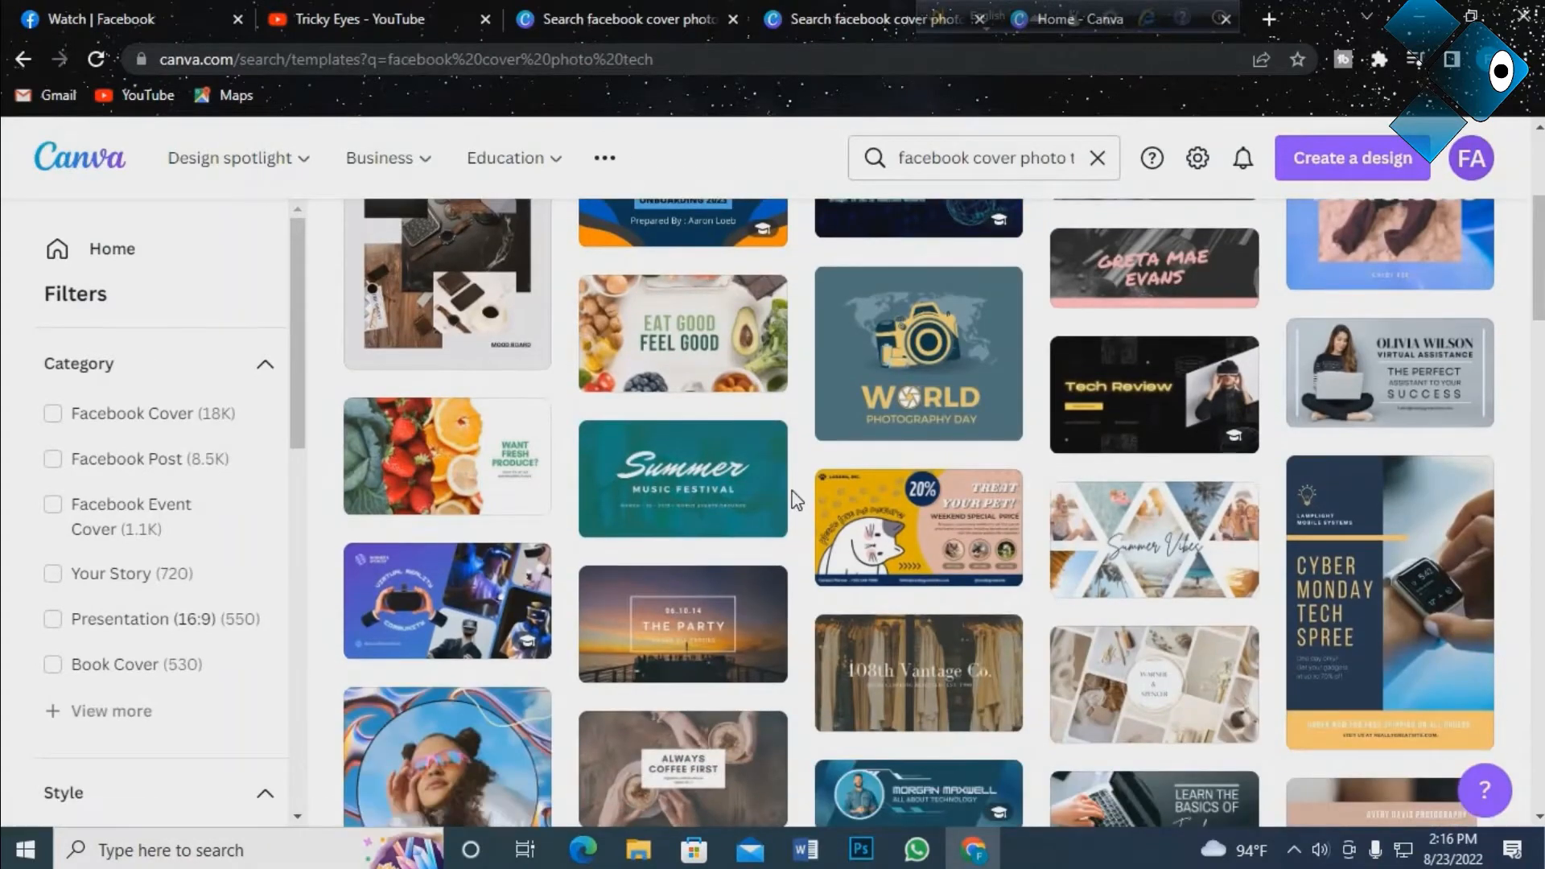
scroll(1168, 304, down, 3)
click(1168, 304)
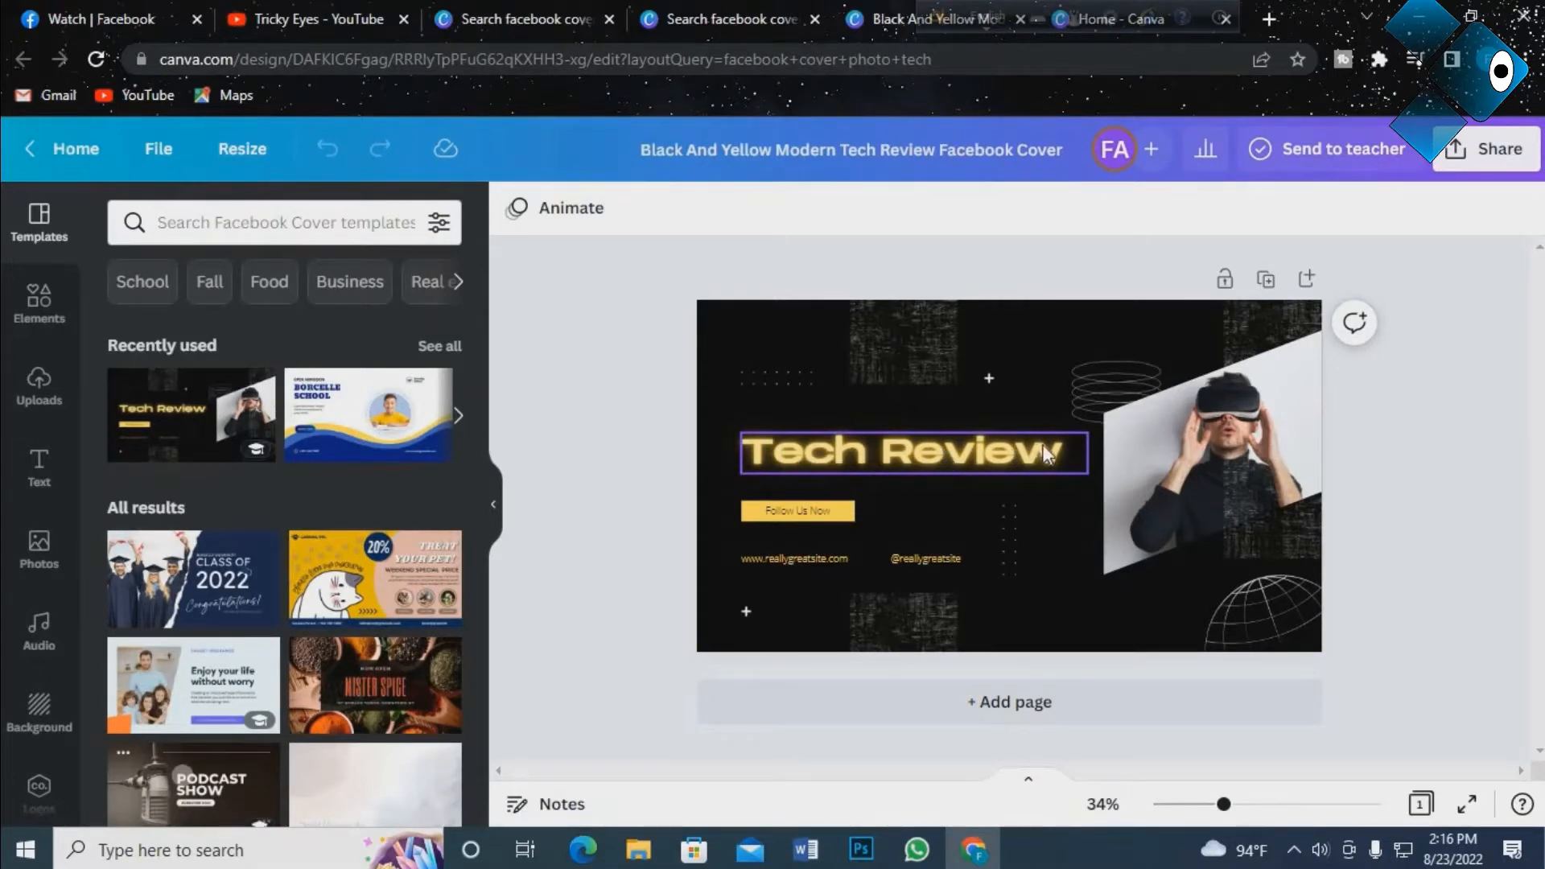
Rename the design as "Facebook cover".
double_click(872, 452)
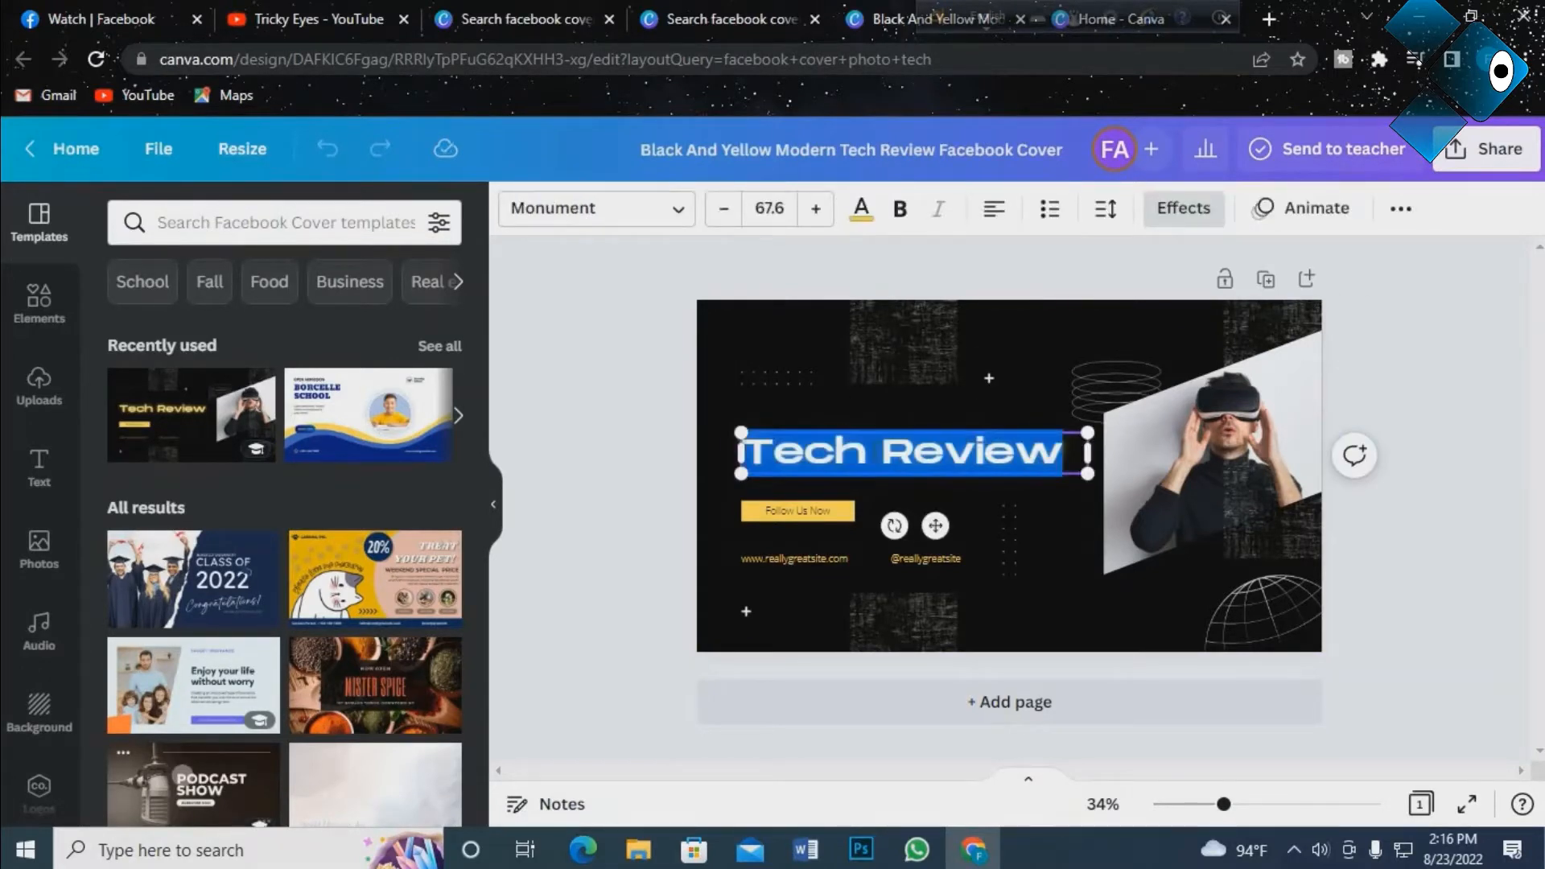
click(1062, 153)
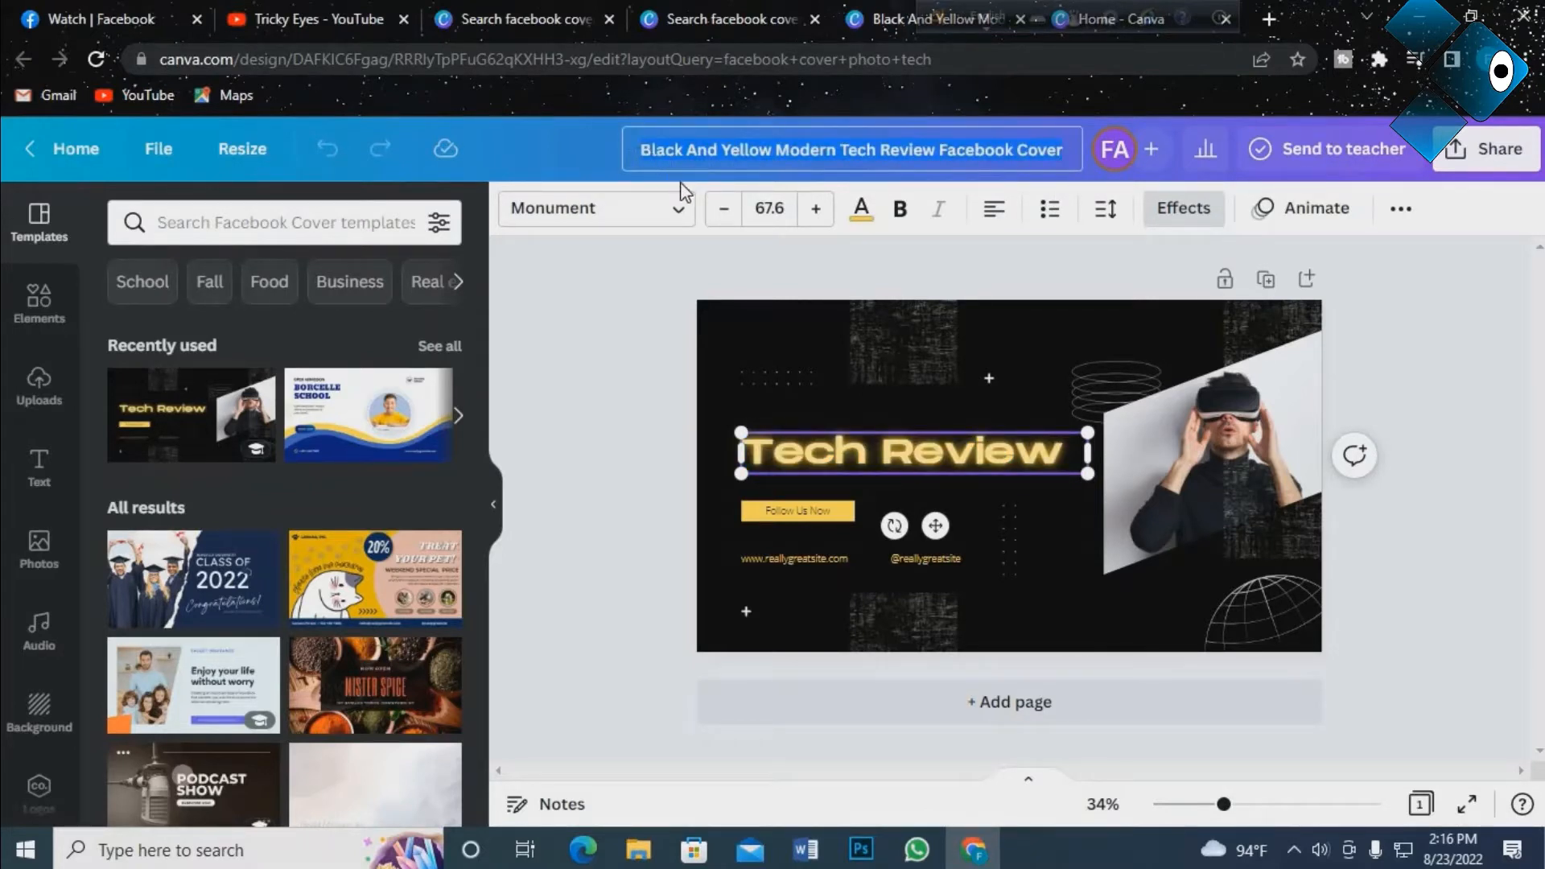
text(Facev)
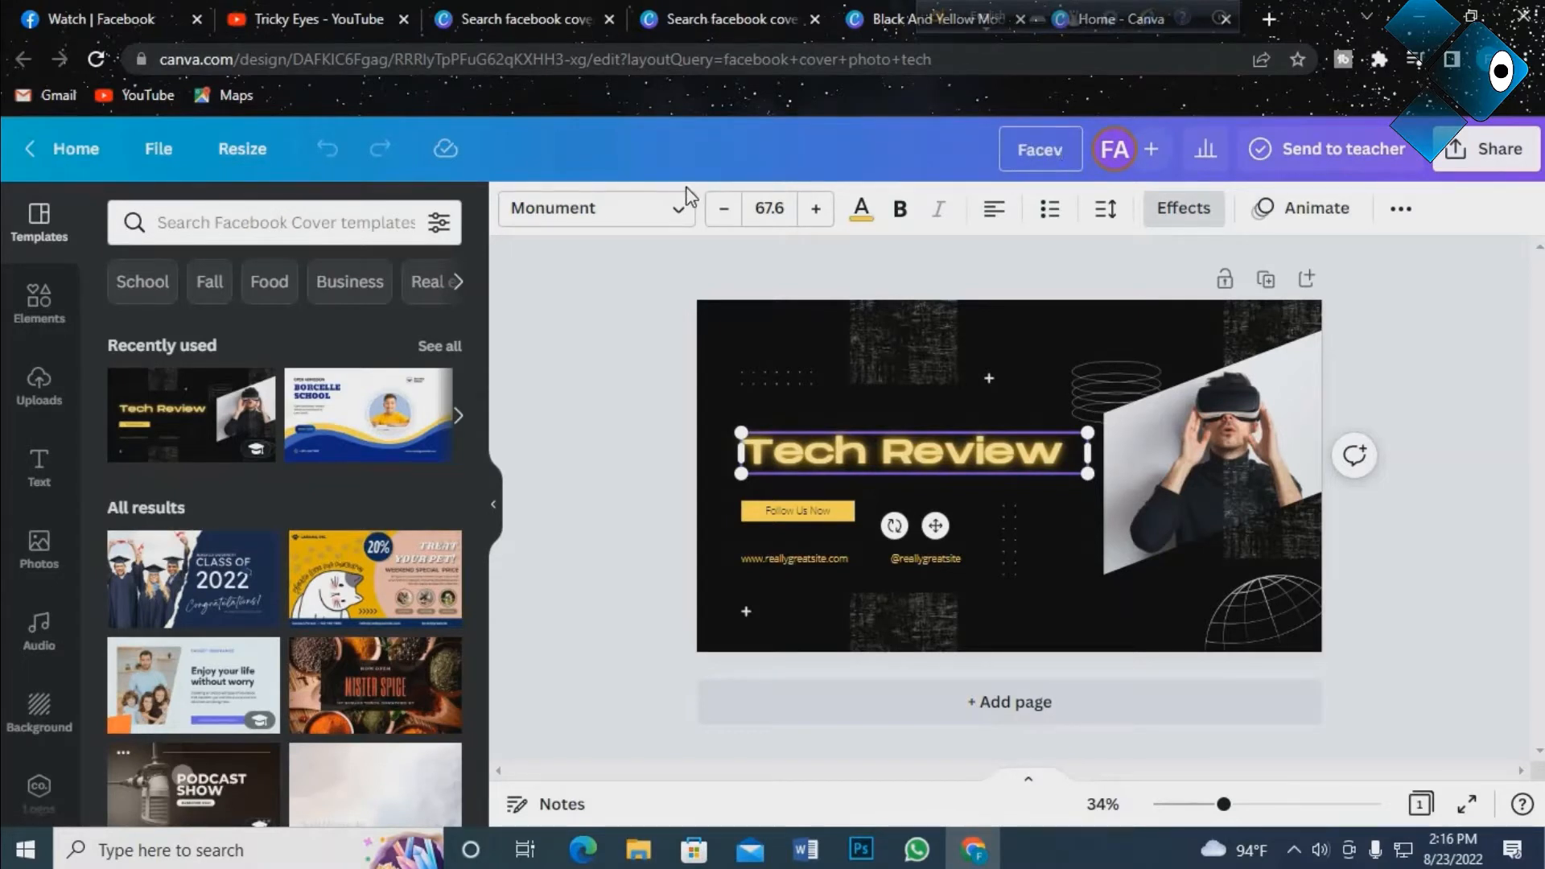
key(BackSpace)
text(book cove)
text(r)
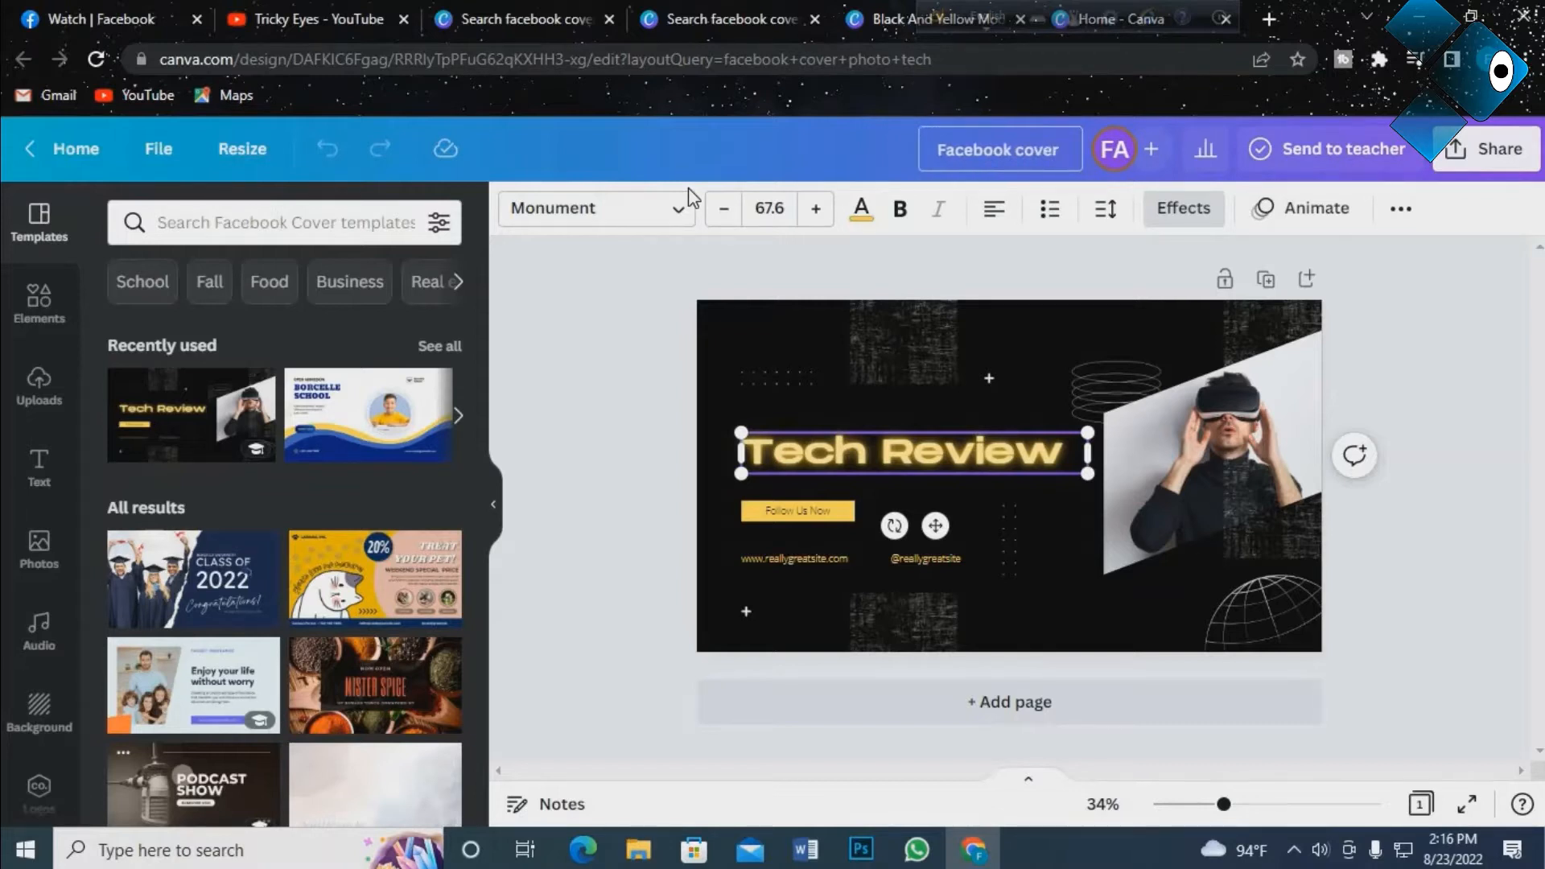
key(Return)
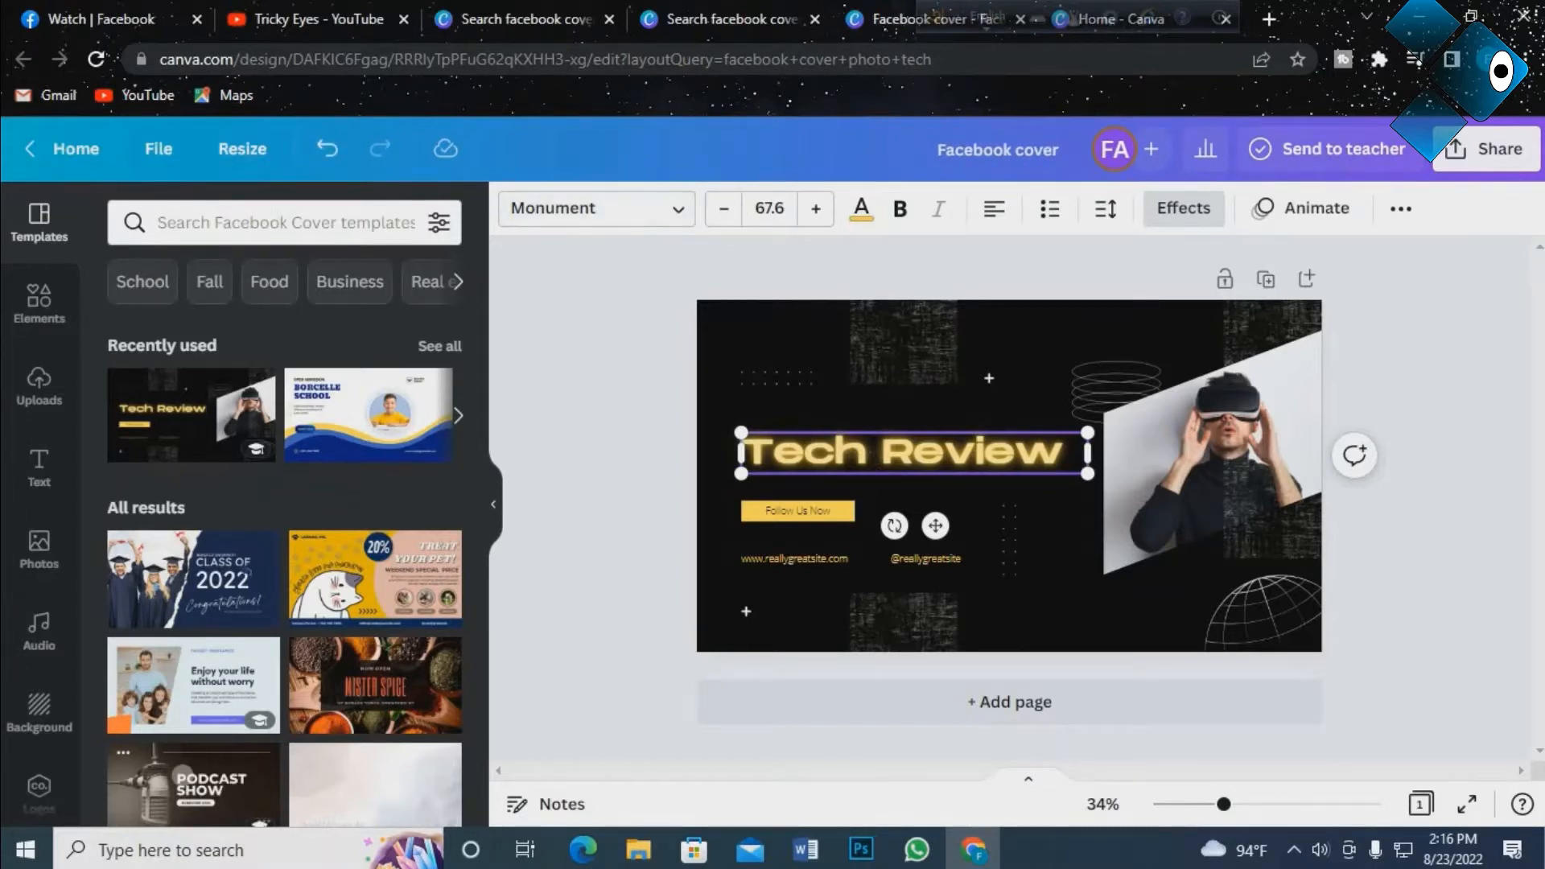
Try to reposition the "Tech Review" heading slightly, and undo the recent changes back through the design rename.
double_click(741, 450)
click(1042, 359)
double_click(932, 466)
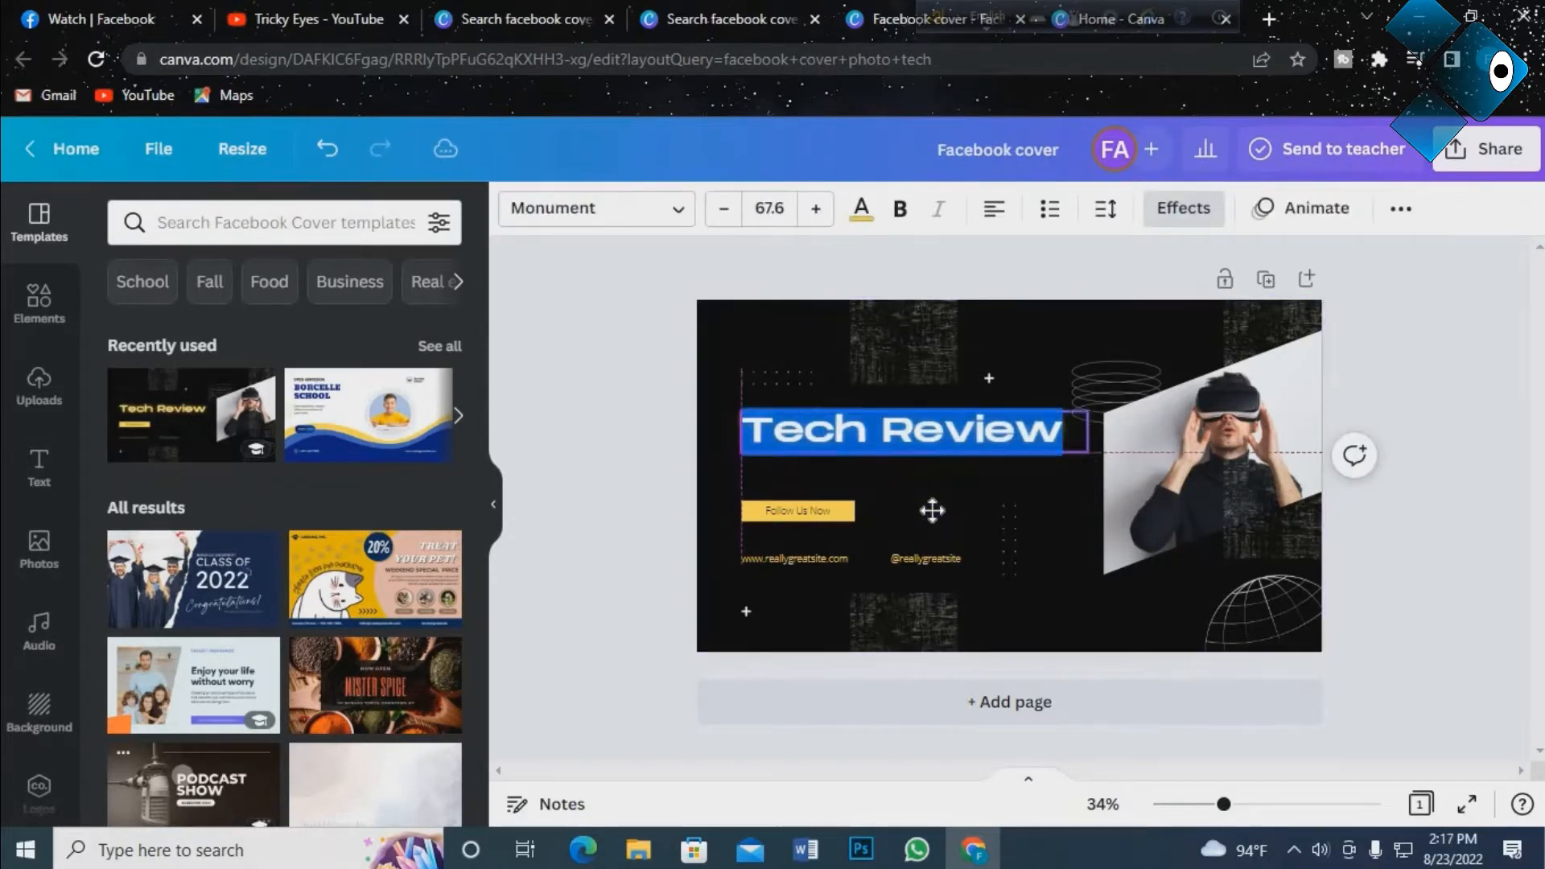
drag(933, 525, 933, 522)
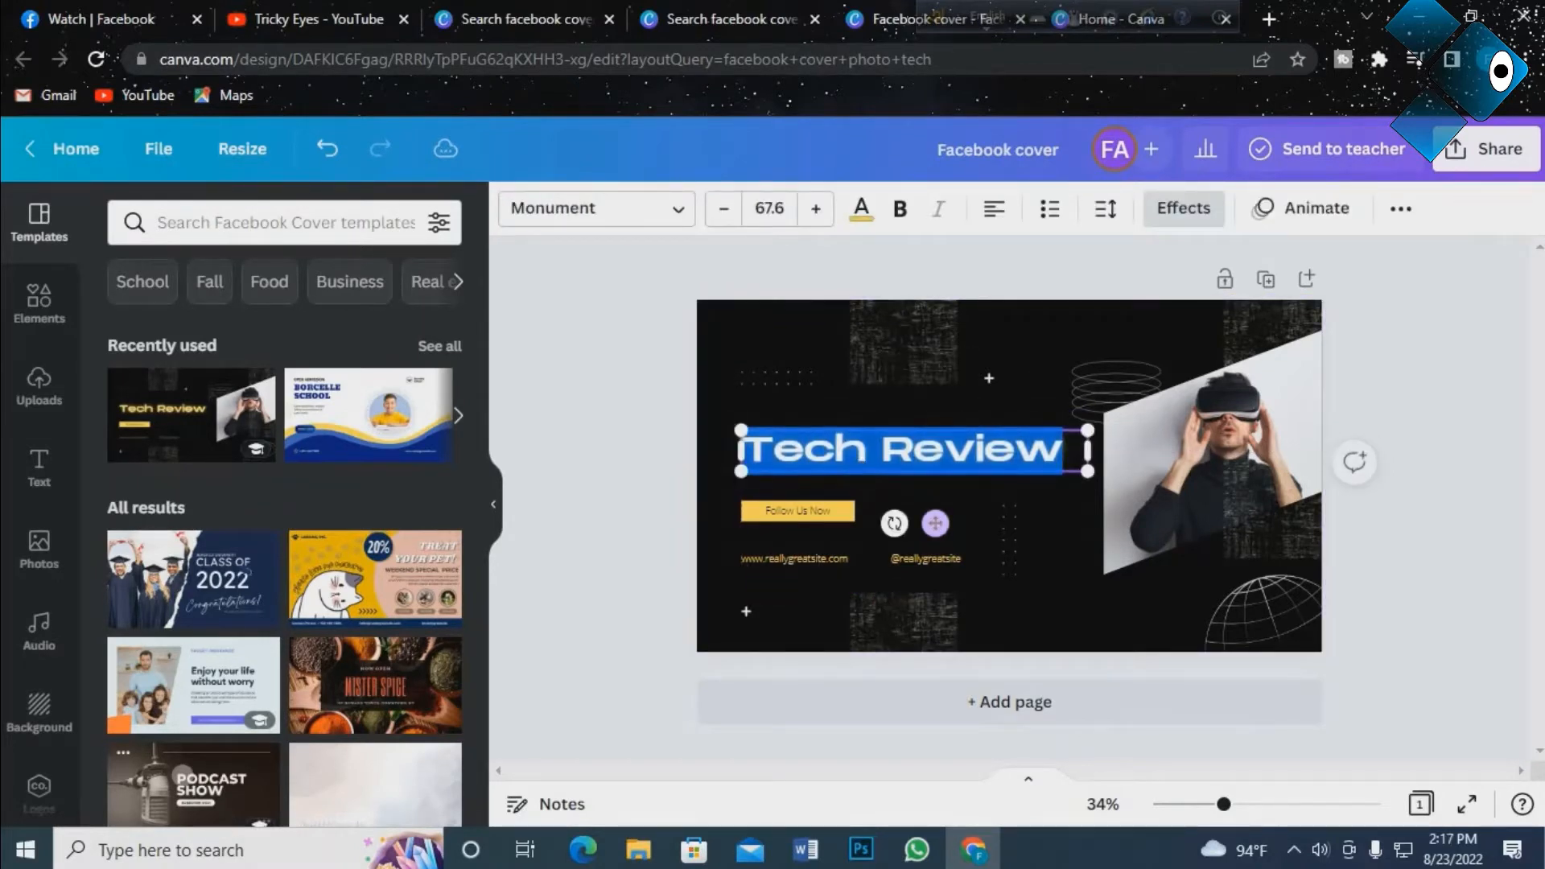
click(326, 149)
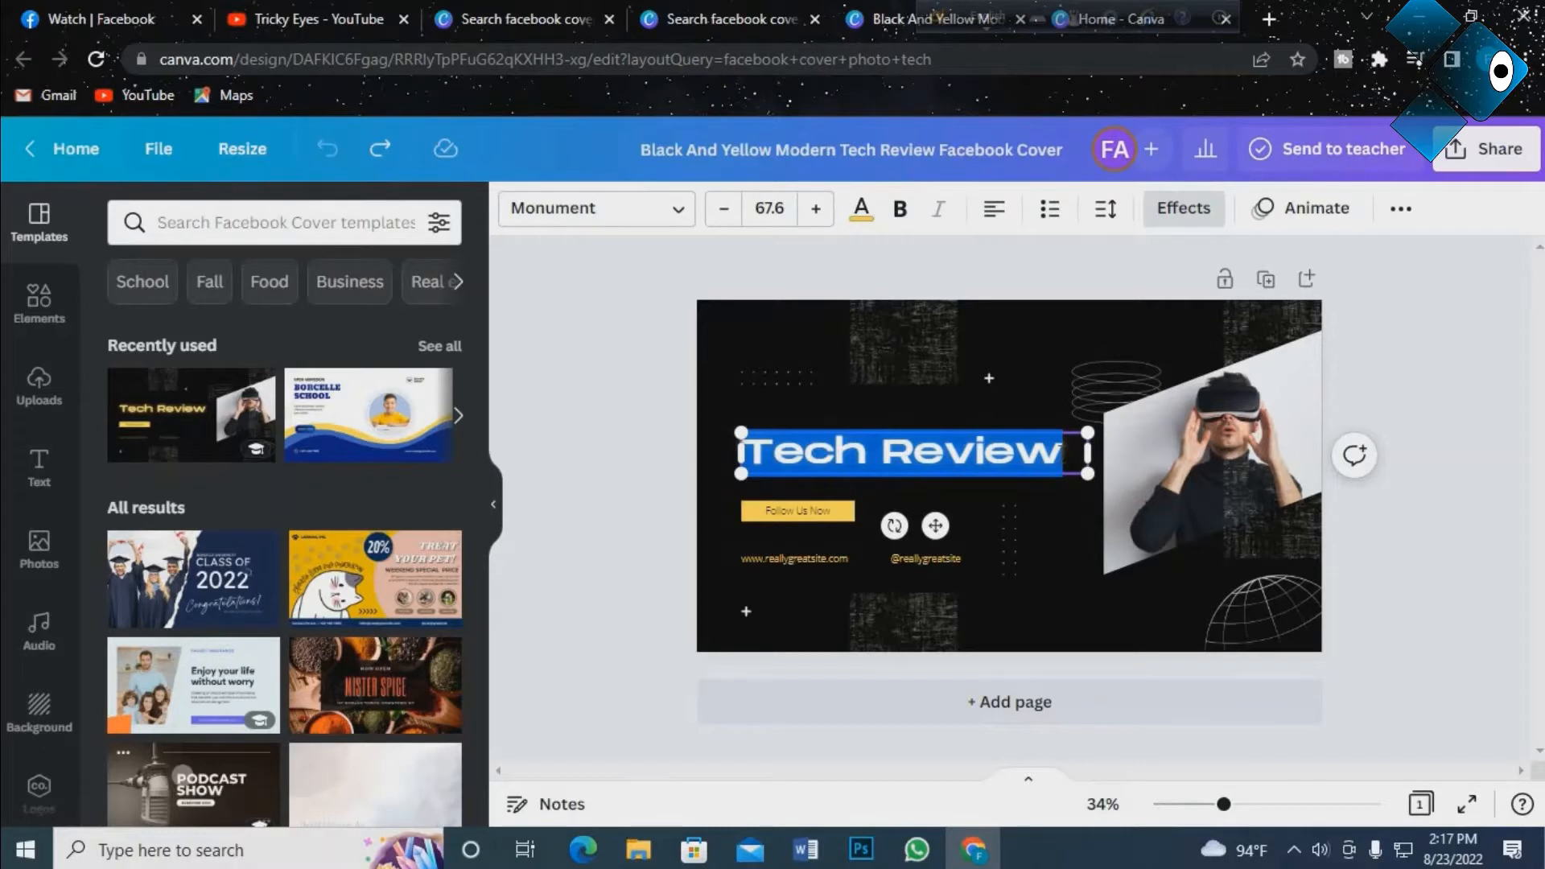
Replace the "Tech Review" heading text with "Tricky Eyes".
drag(1088, 453, 732, 452)
text(T)
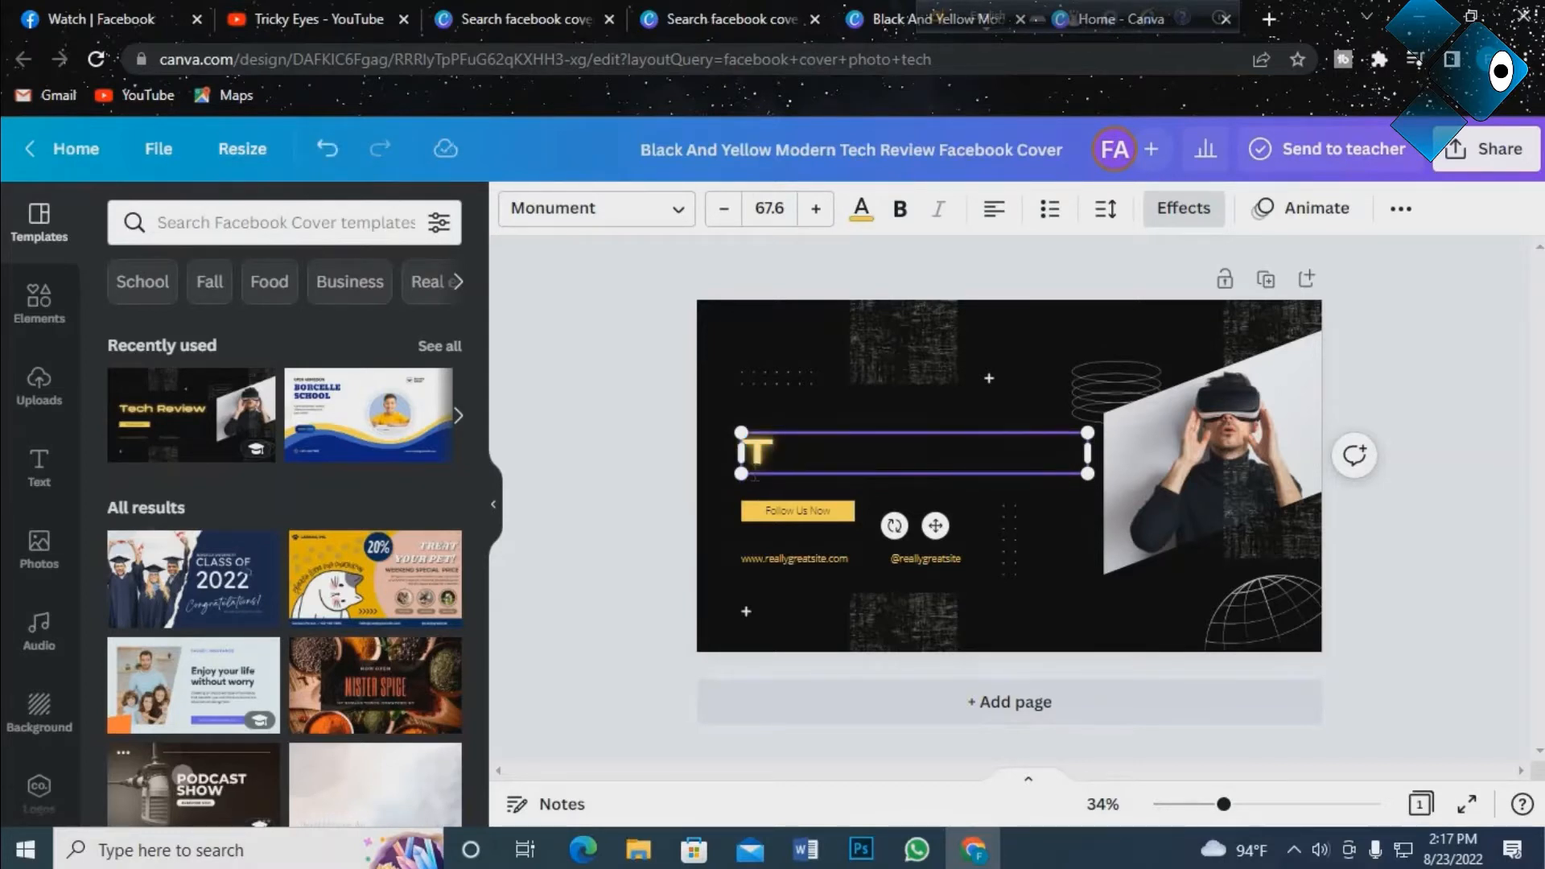
text(ricky)
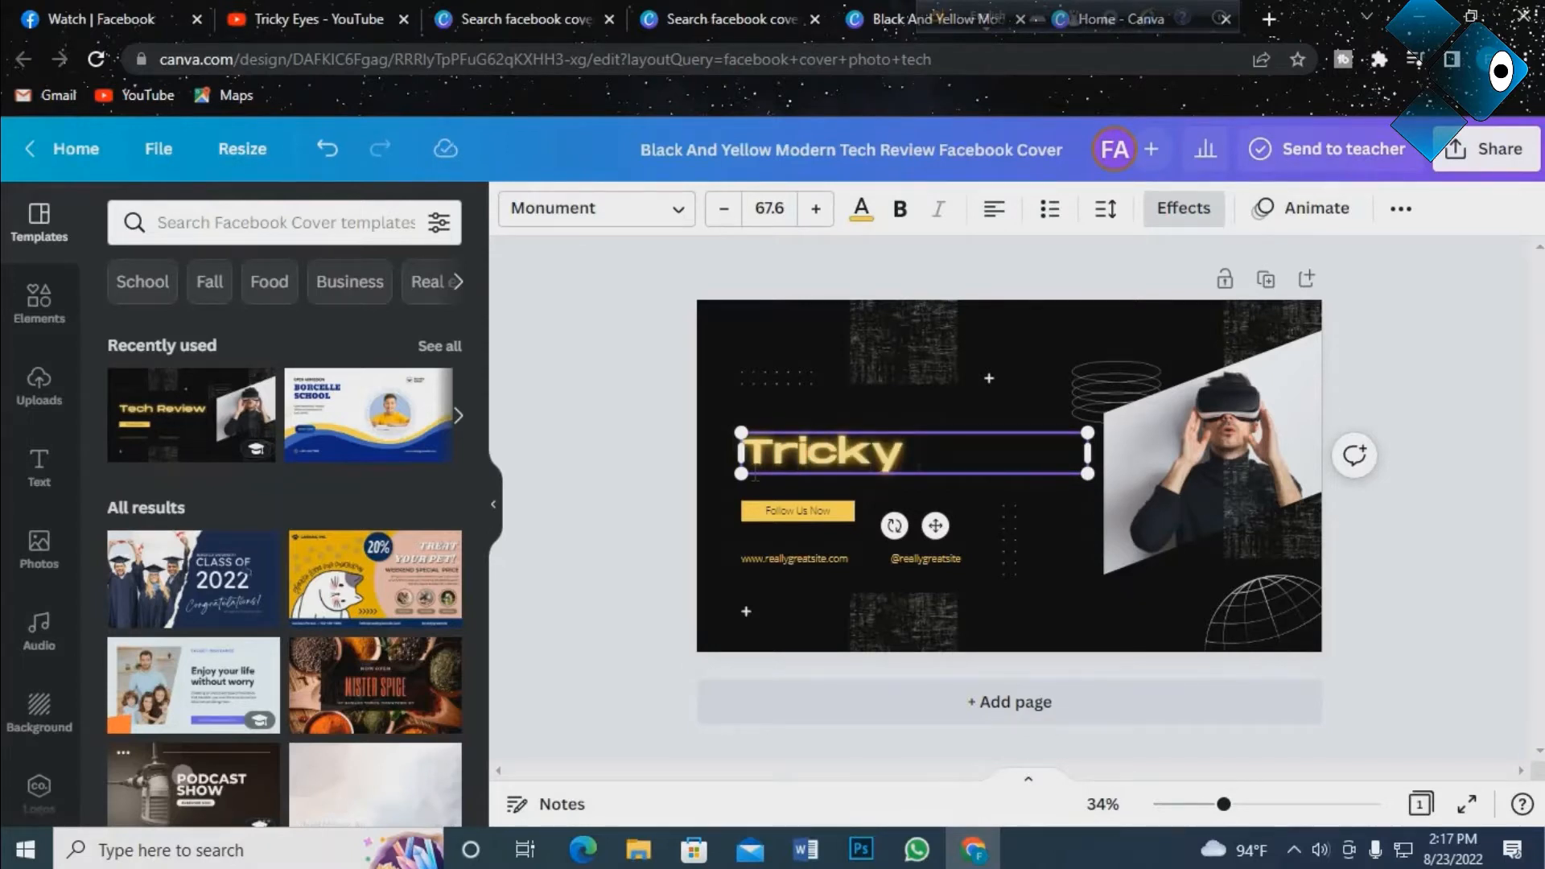
text( Eyes)
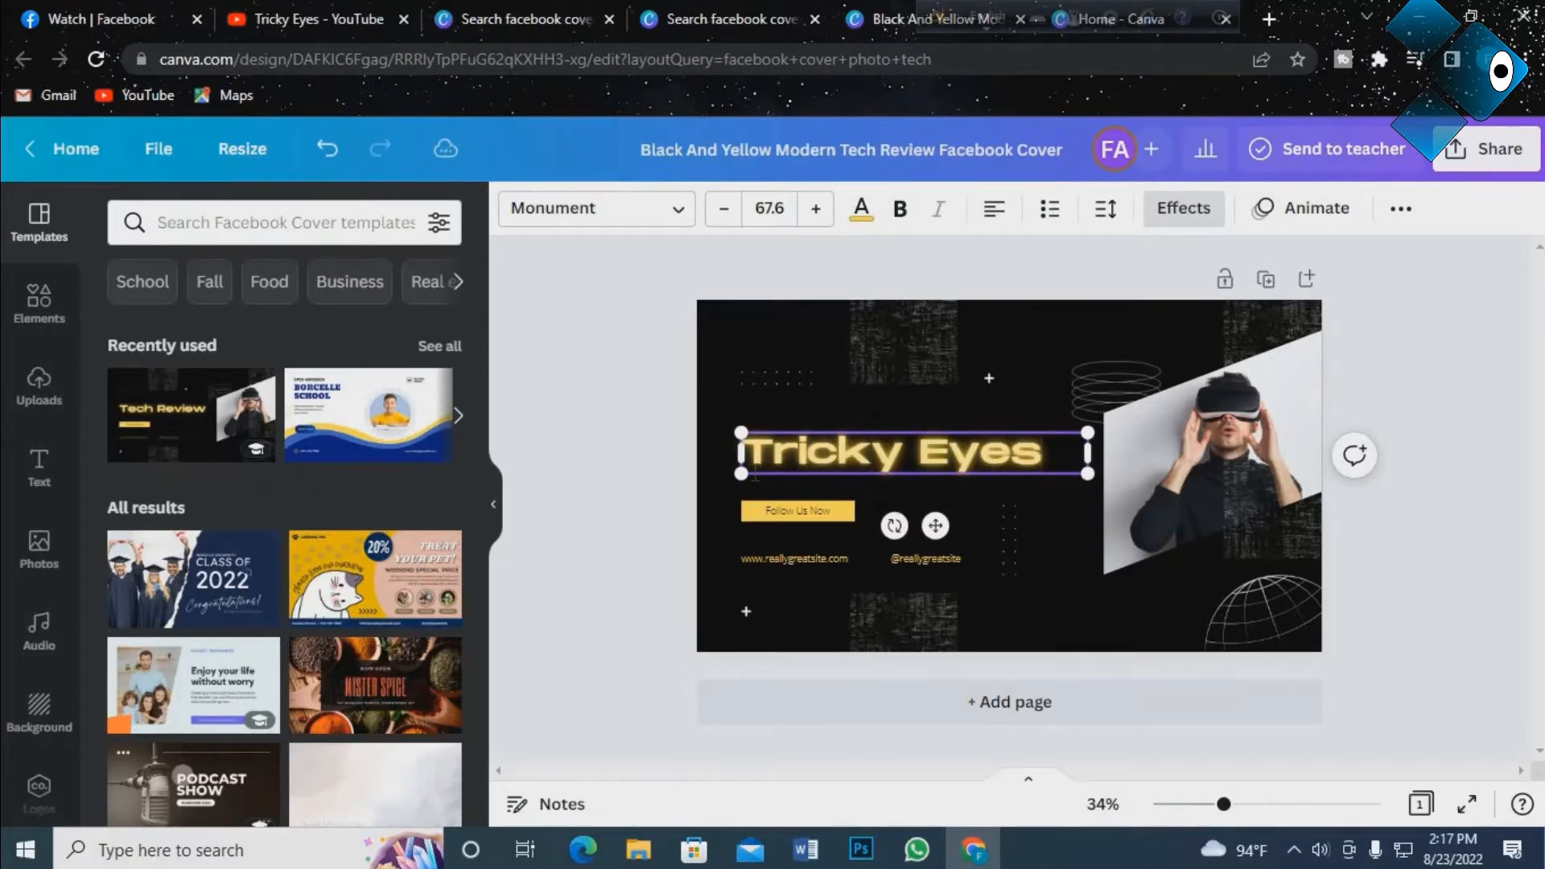
Format the "Follow Us Now" text as bold at size 25.2 and shift it to the left edge of its yellow bar.
click(817, 513)
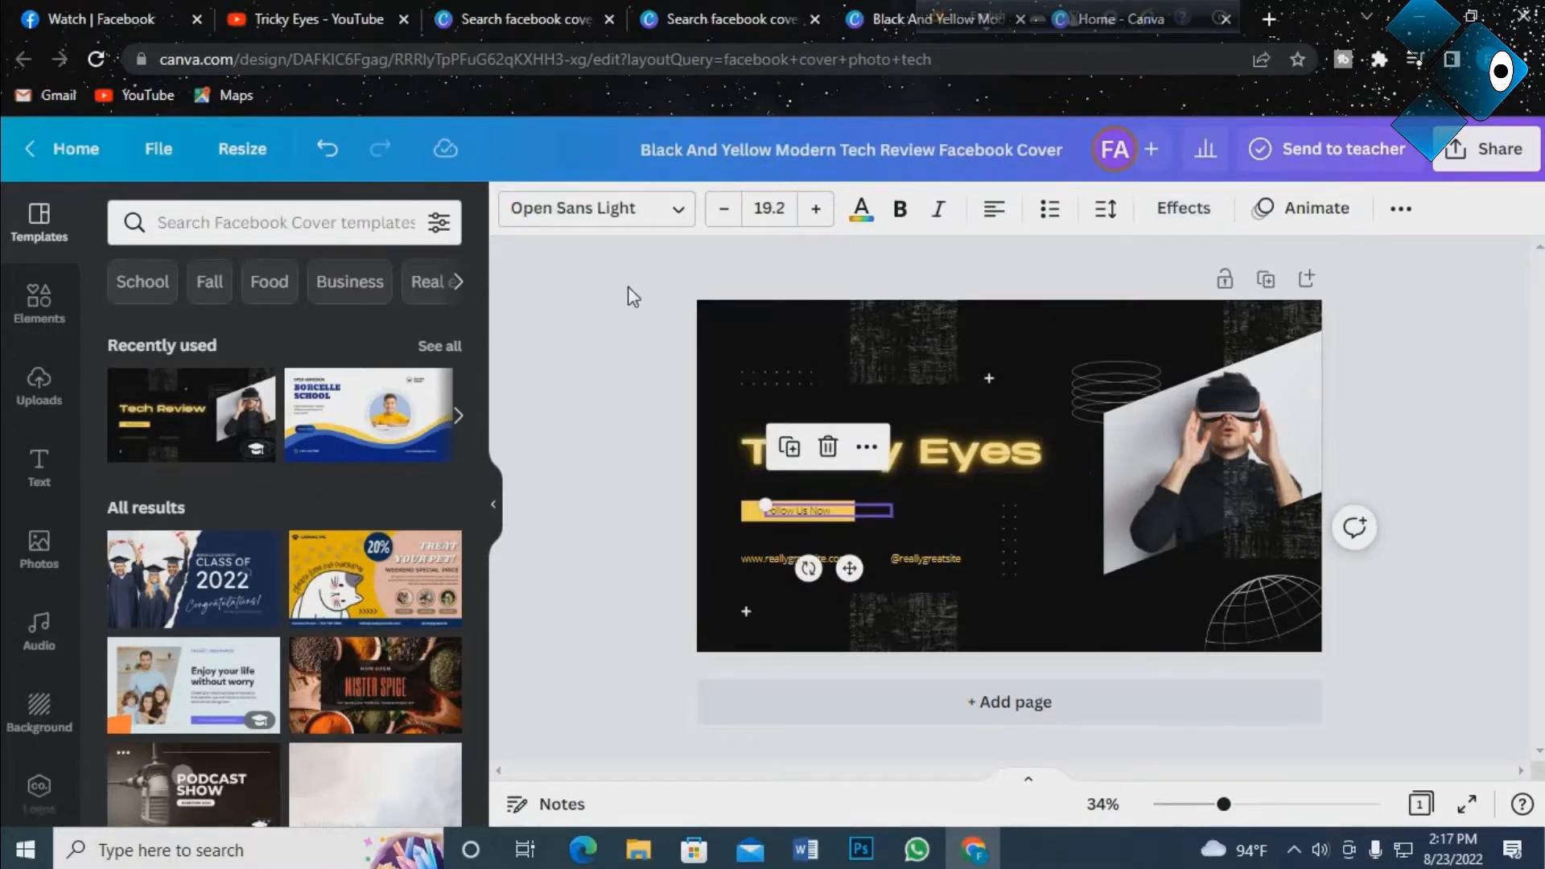
click(815, 209)
click(815, 209)
click(815, 208)
click(815, 208)
click(815, 208)
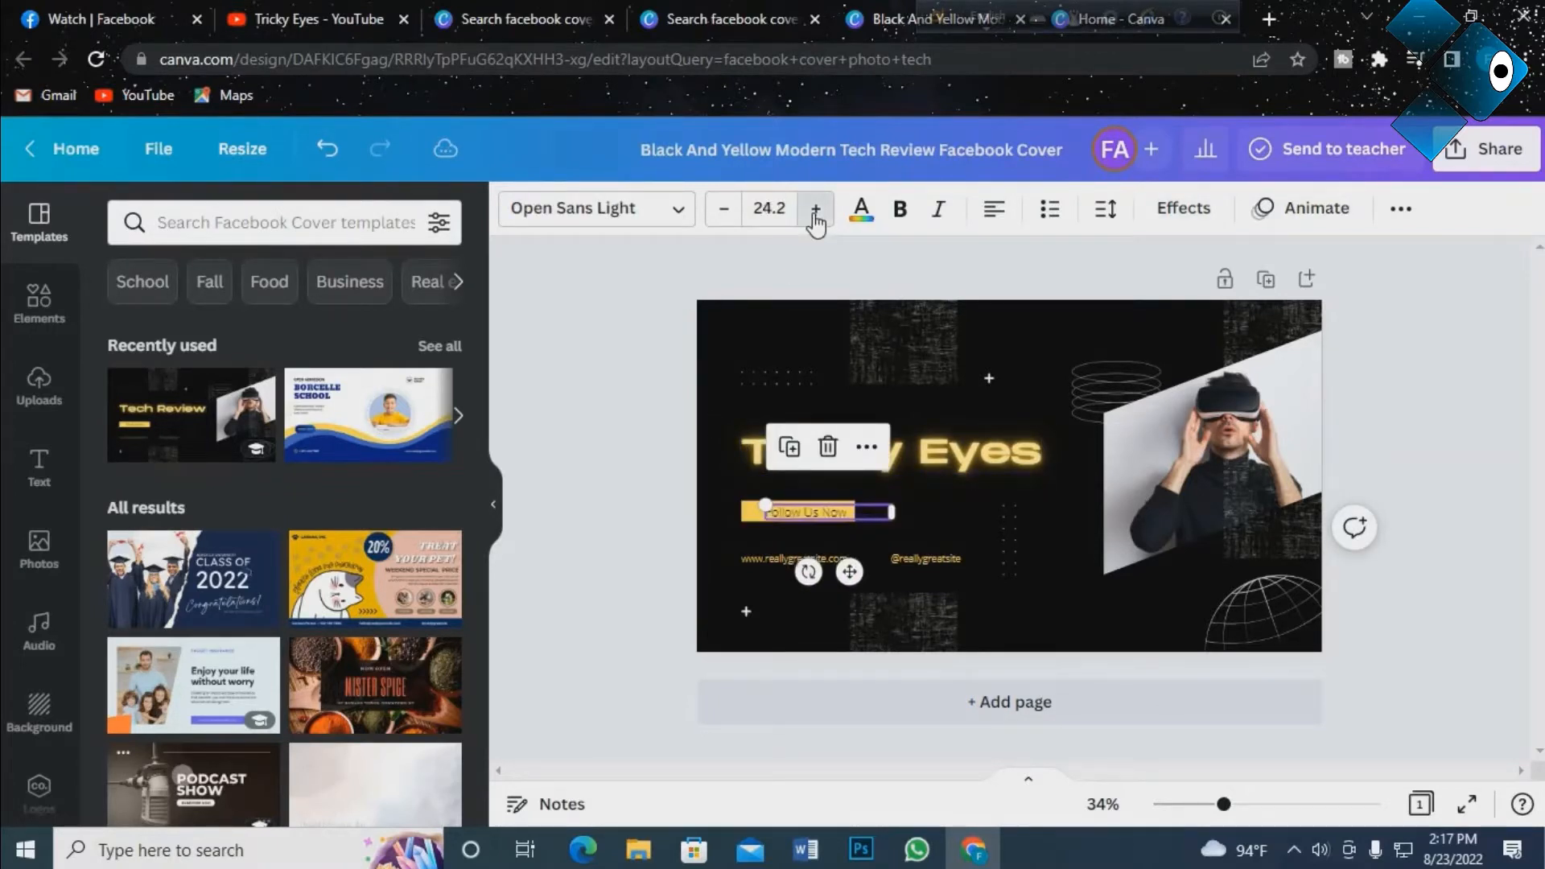
click(815, 208)
drag(849, 573, 830, 571)
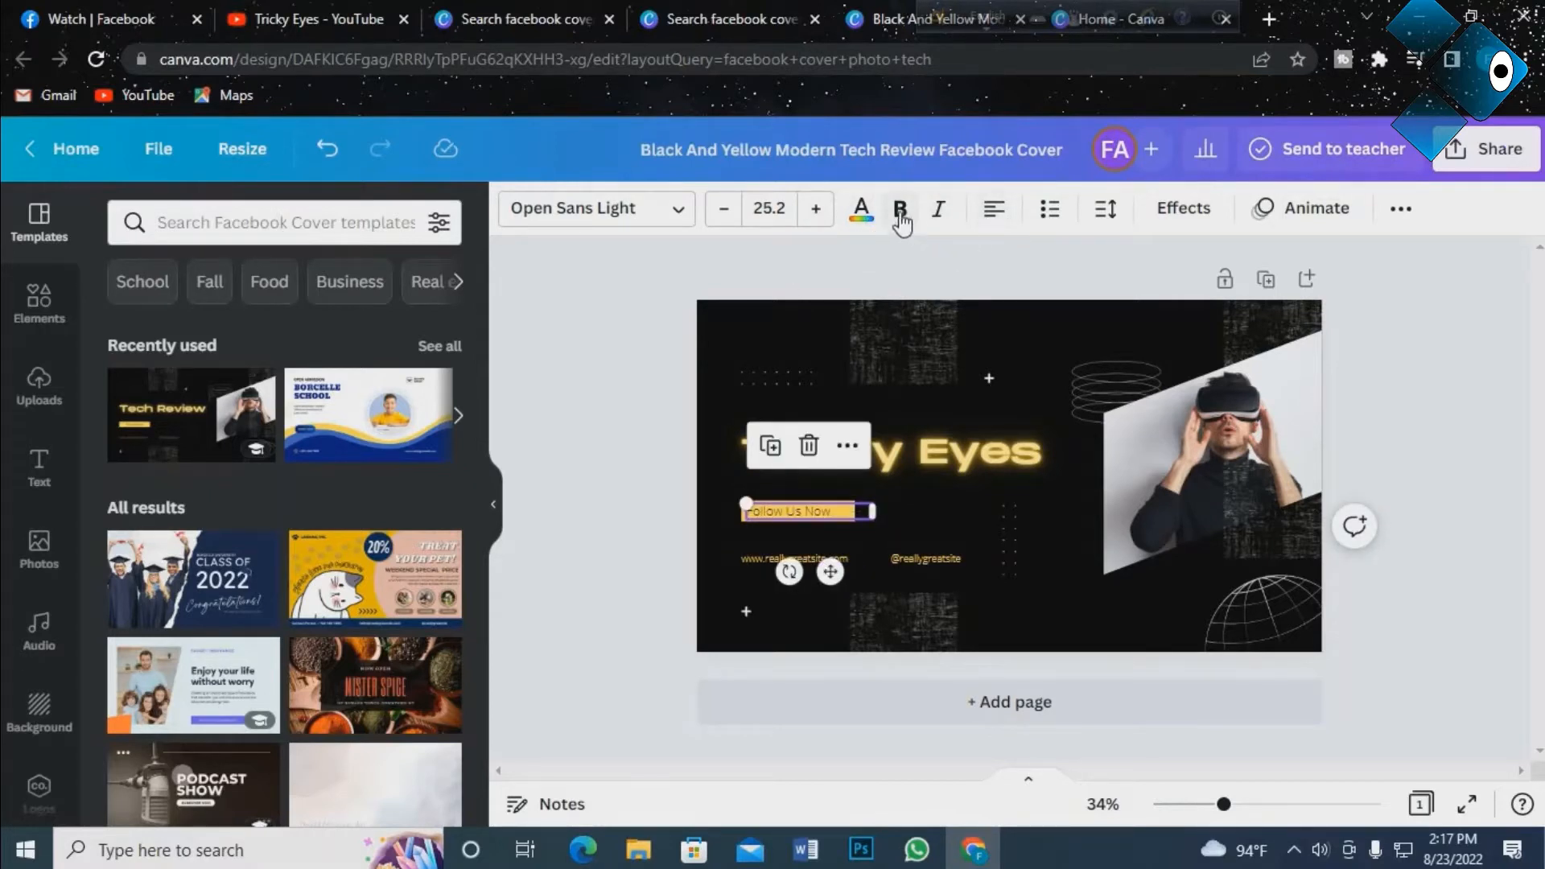
click(908, 213)
Recolor the "Tricky Eyes" heading with the turquoise blue default color.
click(859, 449)
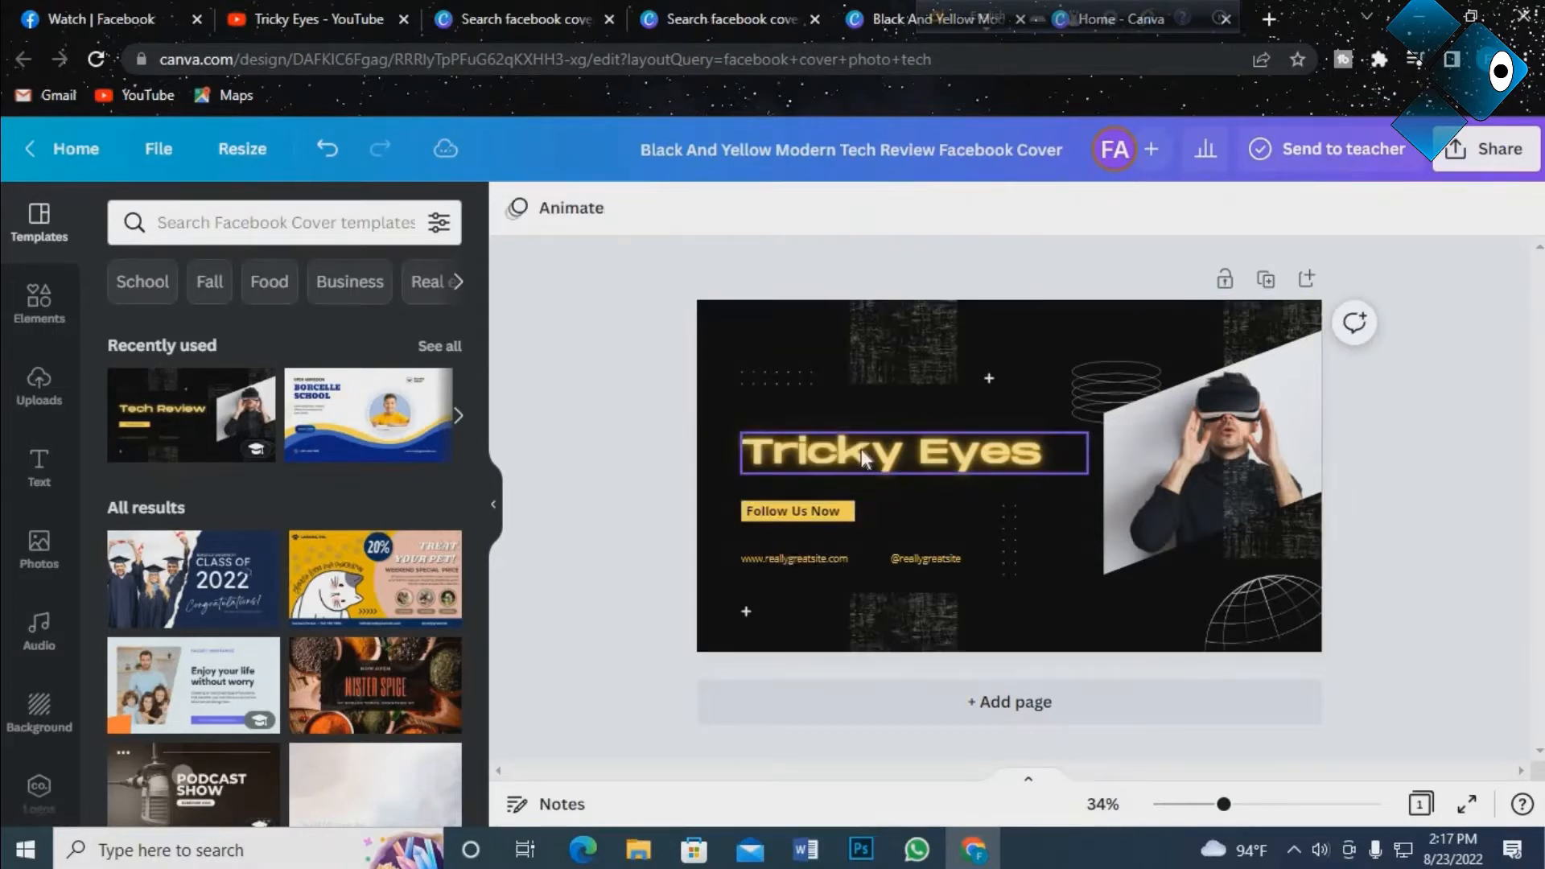
click(861, 224)
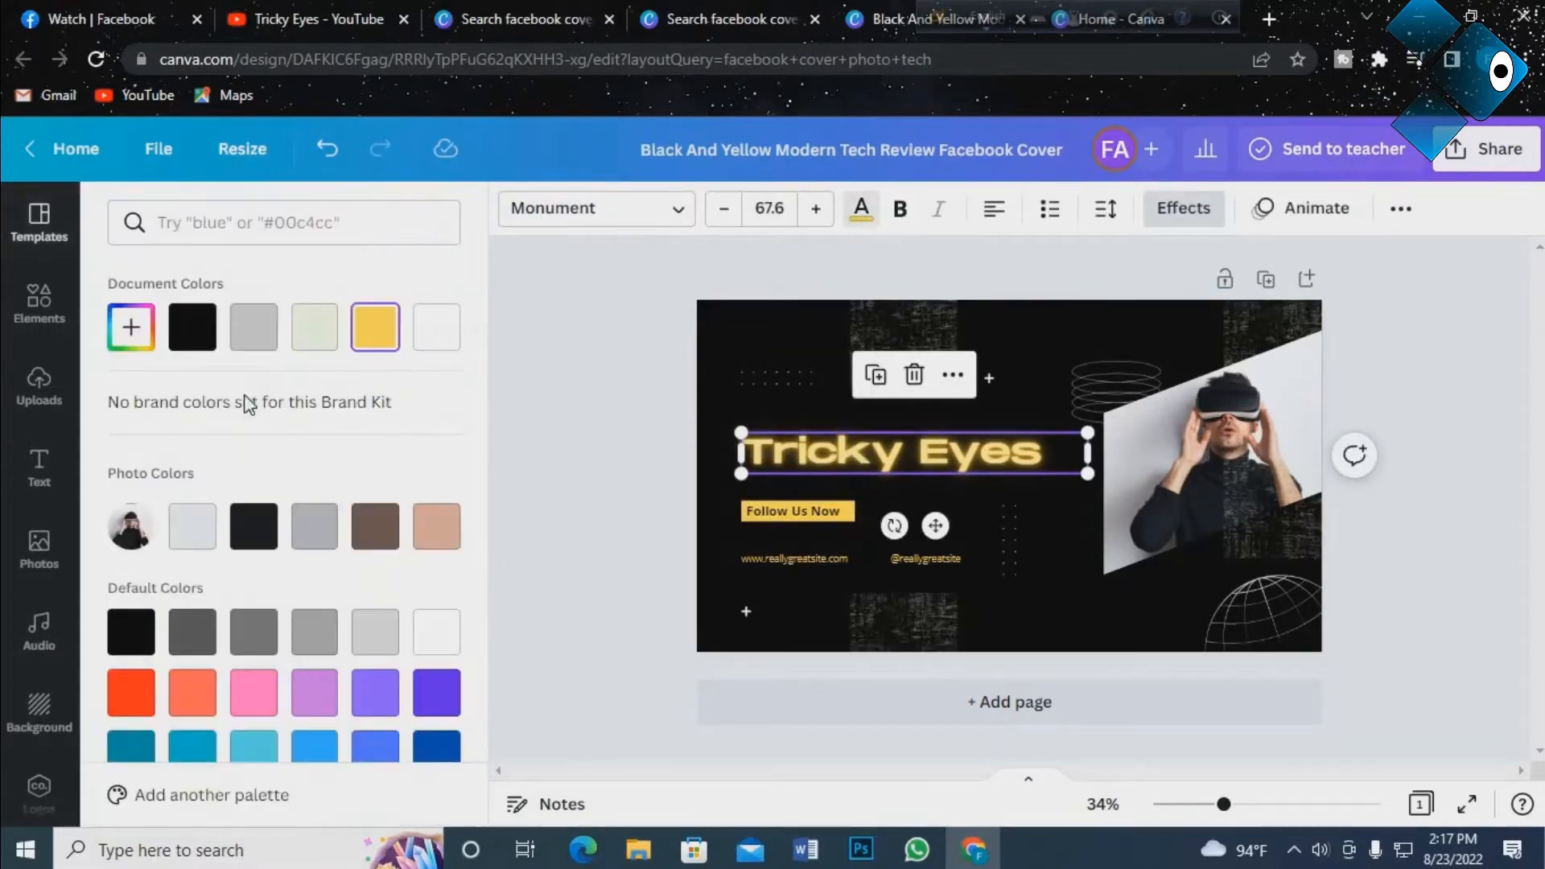
scroll(211, 692, down, 2)
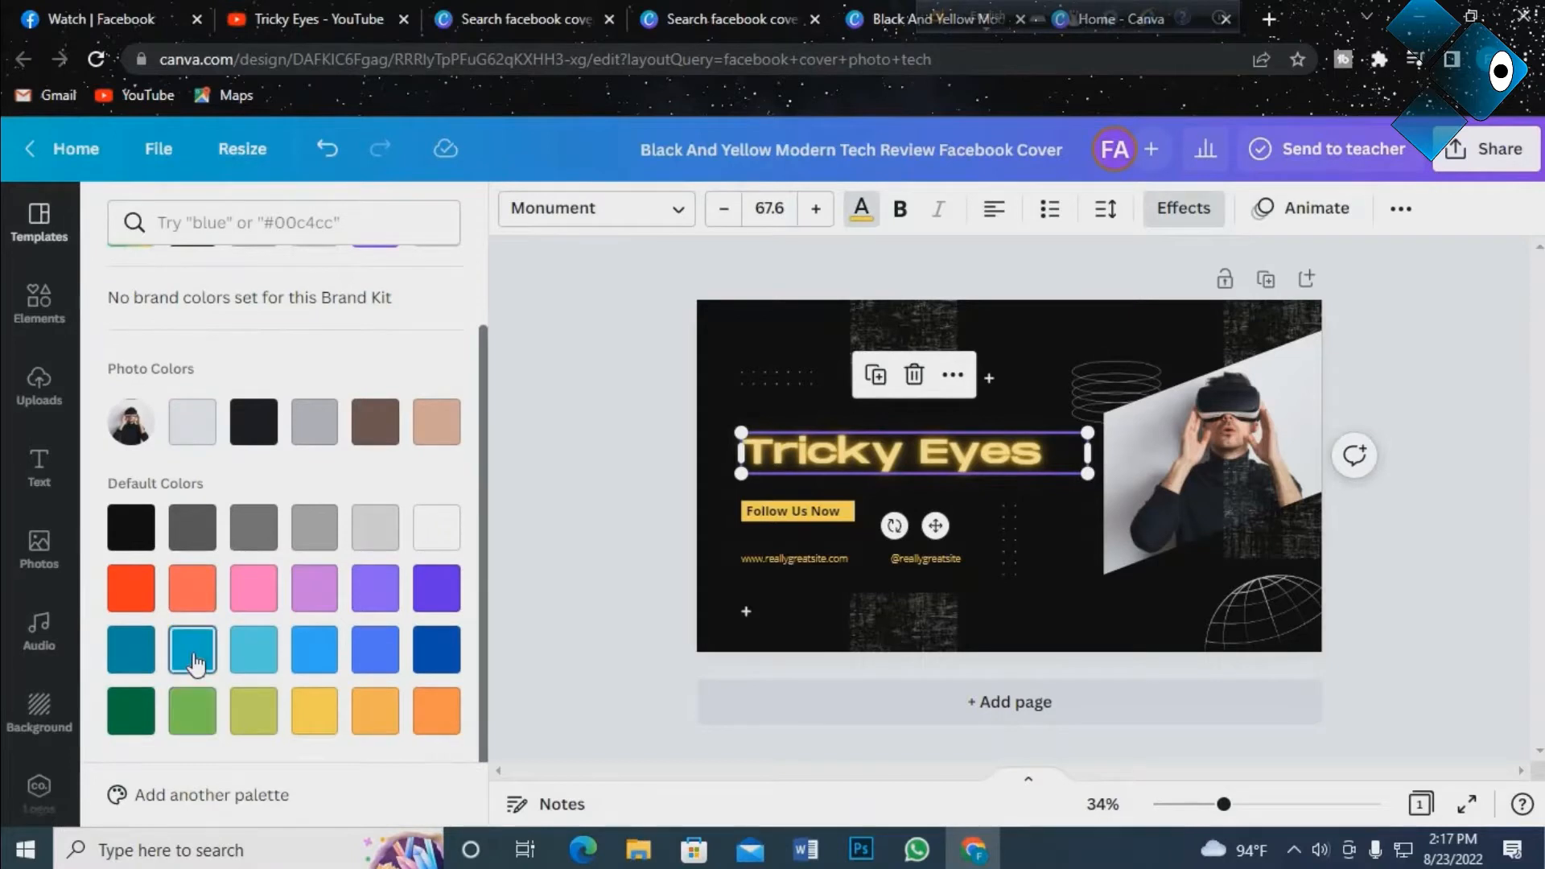
click(196, 649)
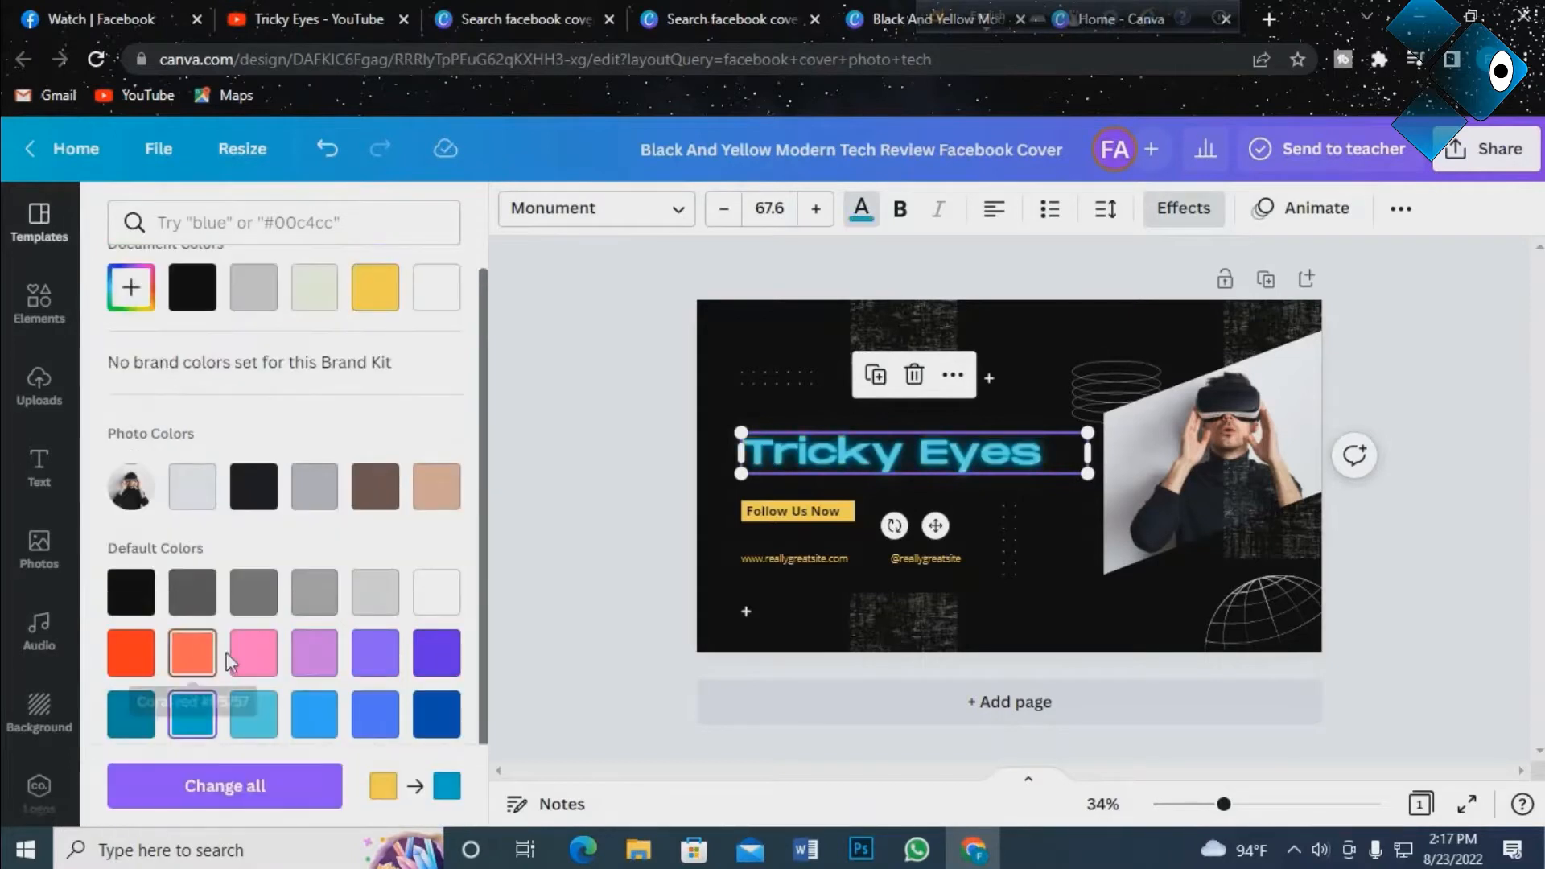
Change the fill of the yellow bar behind "Follow Us Now" to the light blue default color.
click(852, 520)
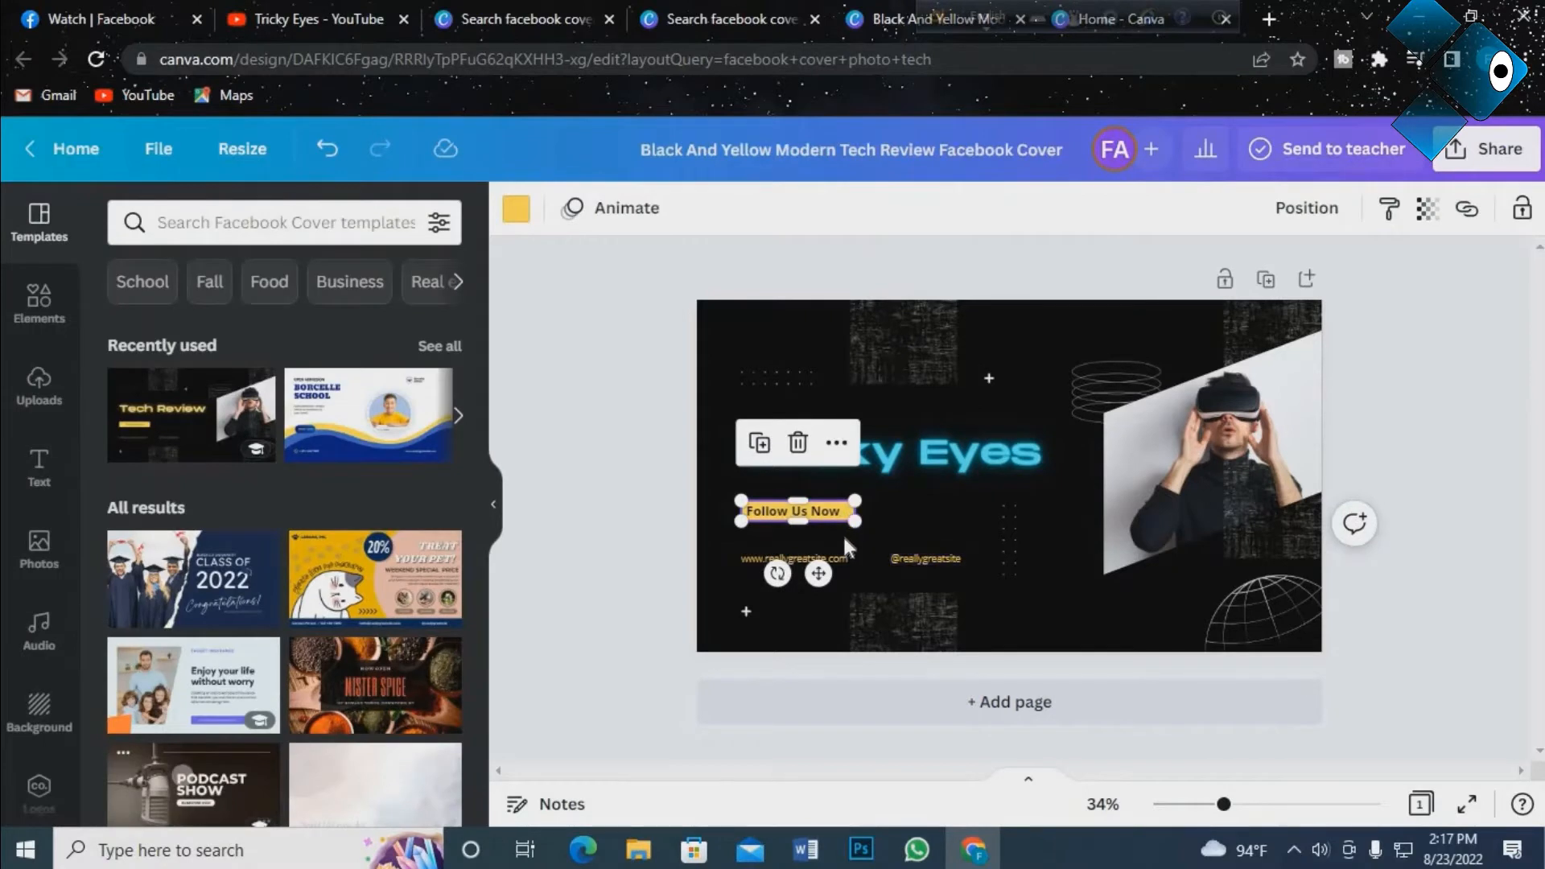
click(516, 209)
scroll(386, 539, down, 3)
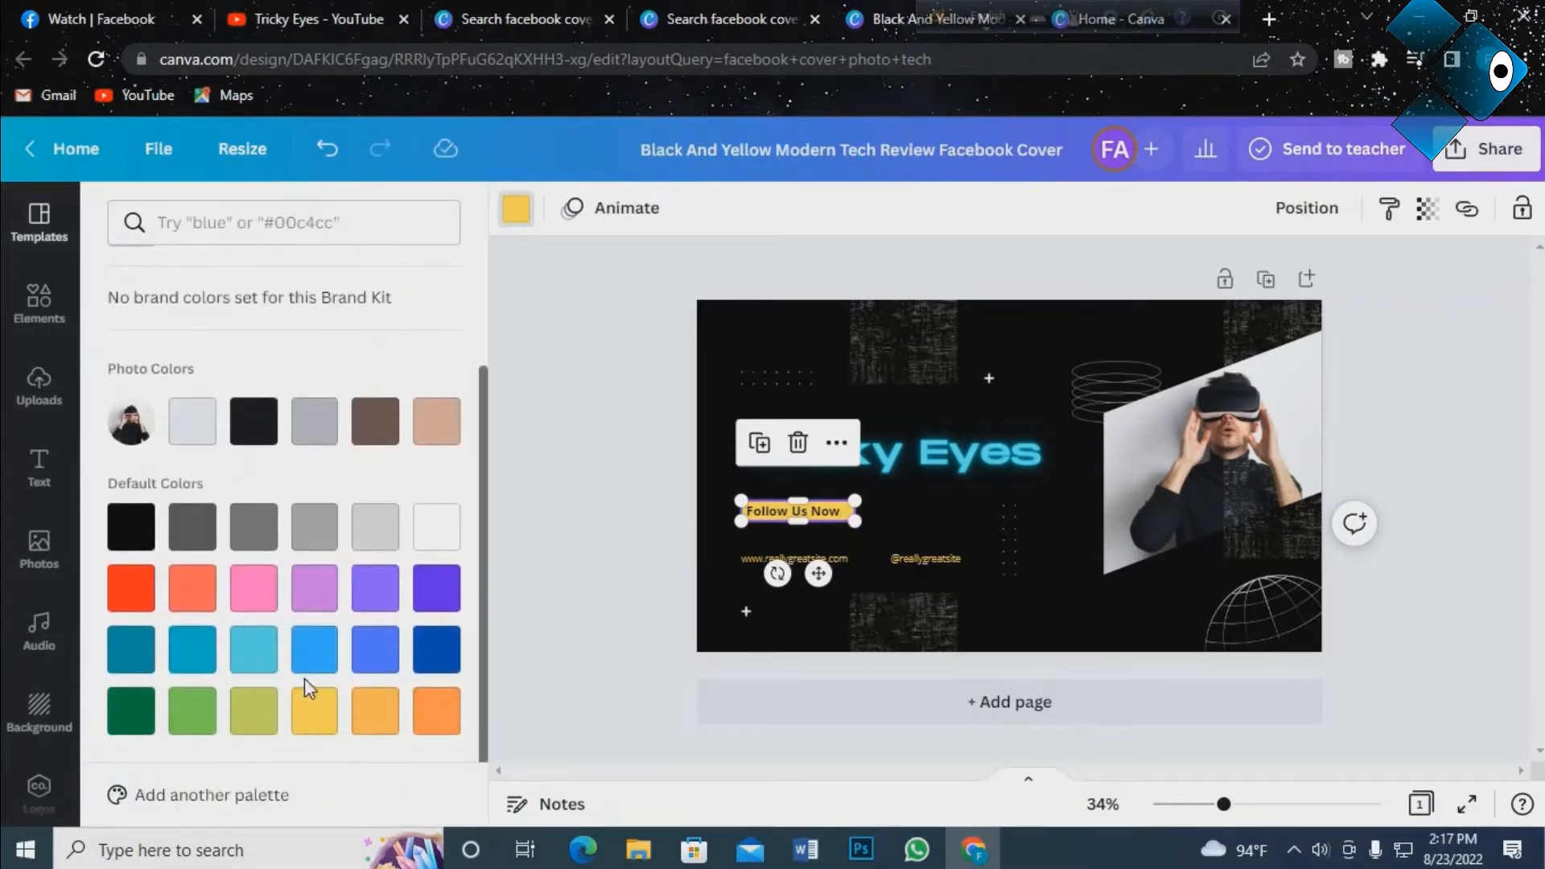
click(312, 653)
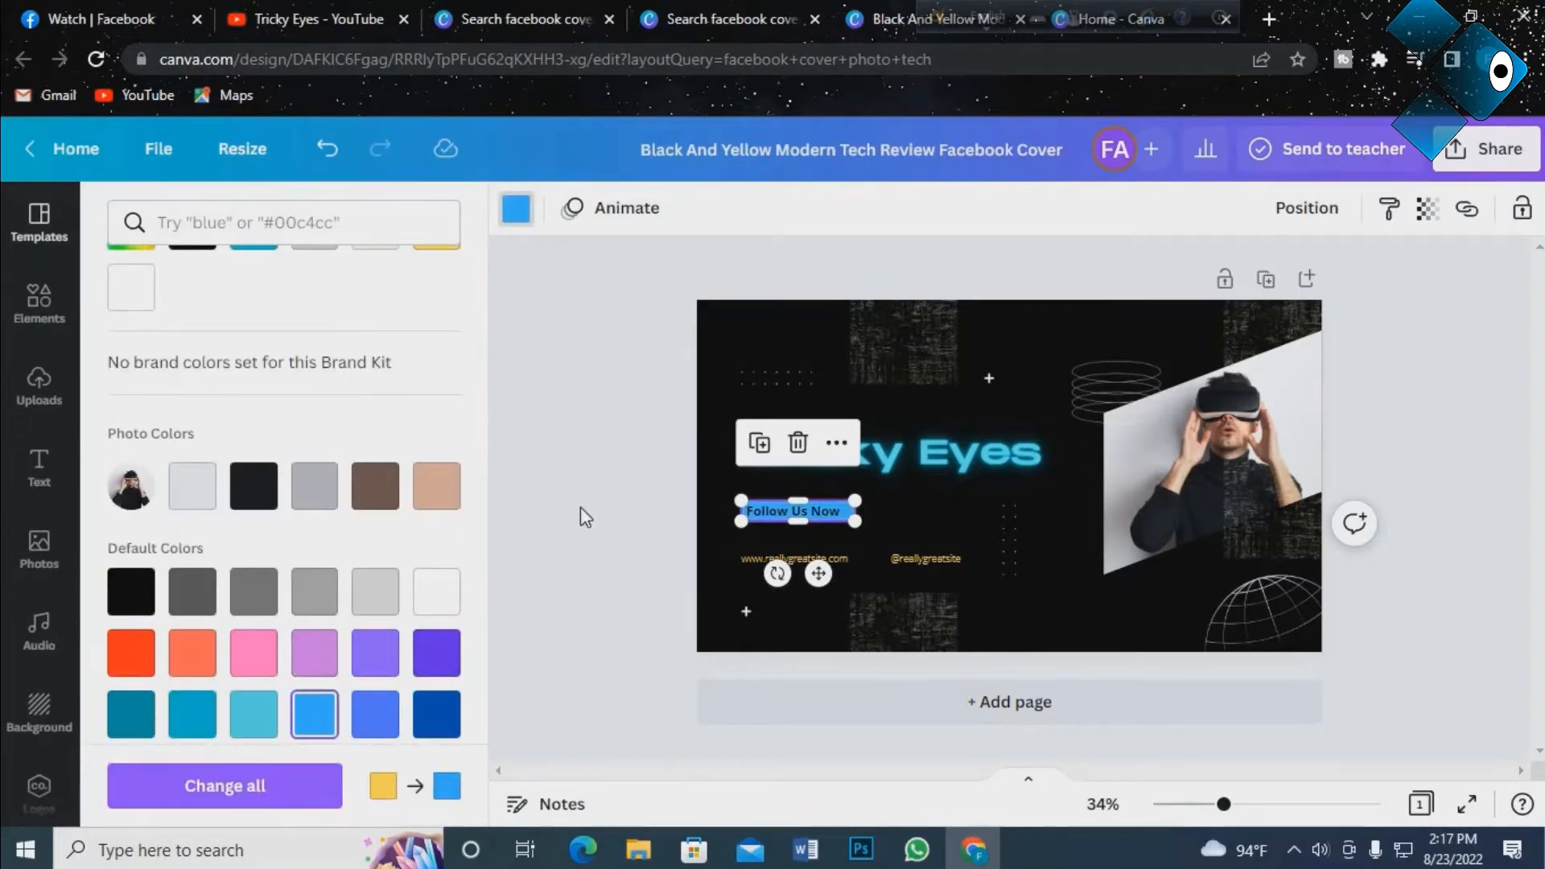
click(581, 508)
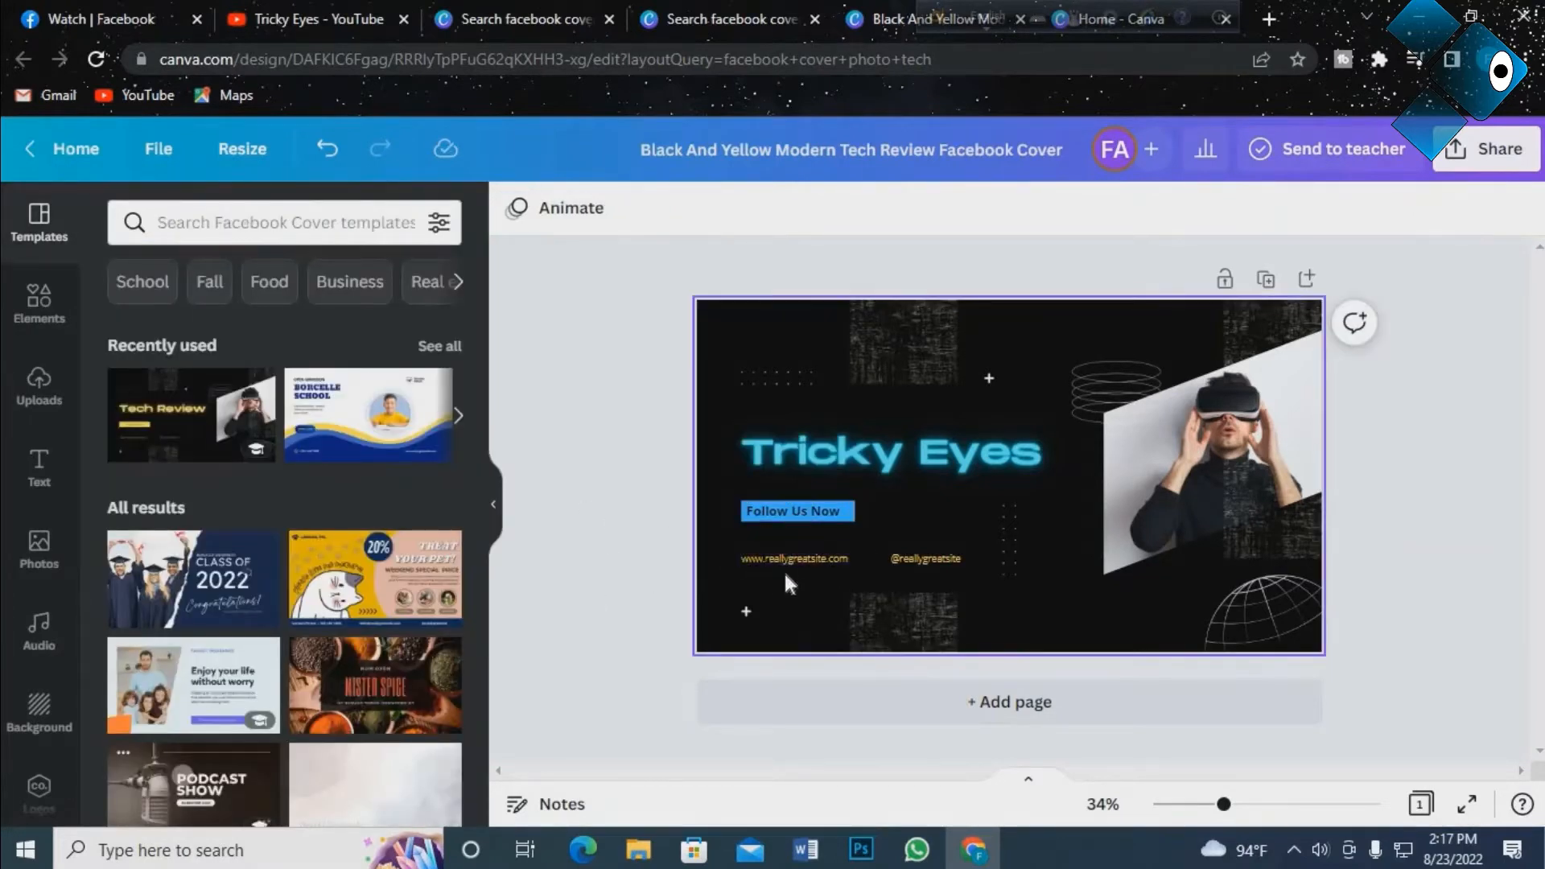
Shift the lower texture patch to the design's bottom-left corner, the upper one away from the top center, and the dot row toward the top-left corner.
drag(872, 620, 705, 635)
click(875, 354)
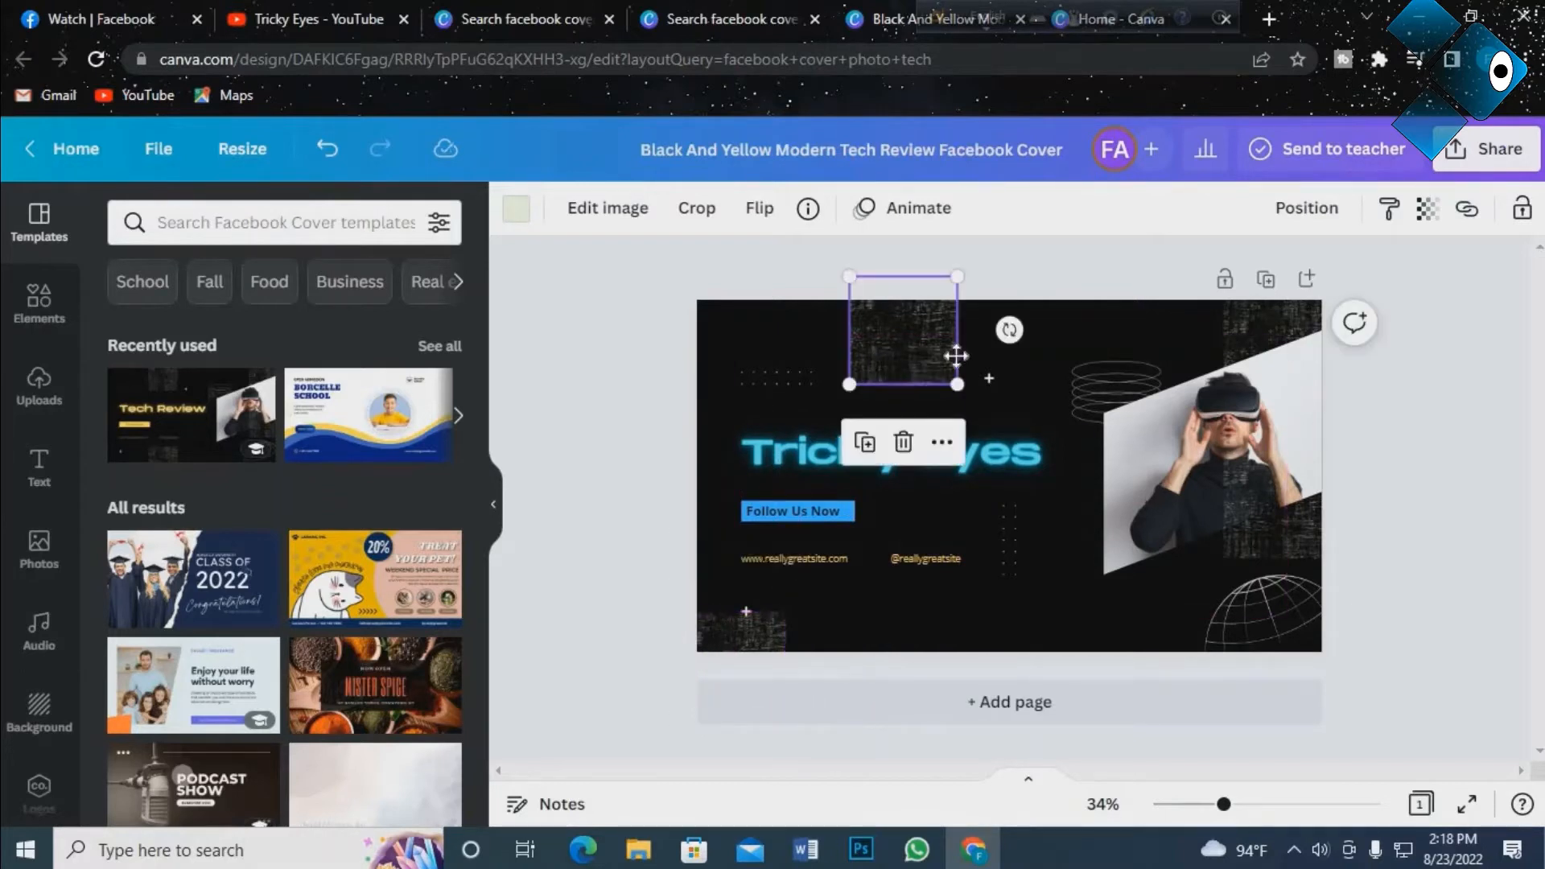
drag(955, 355, 1045, 342)
click(766, 374)
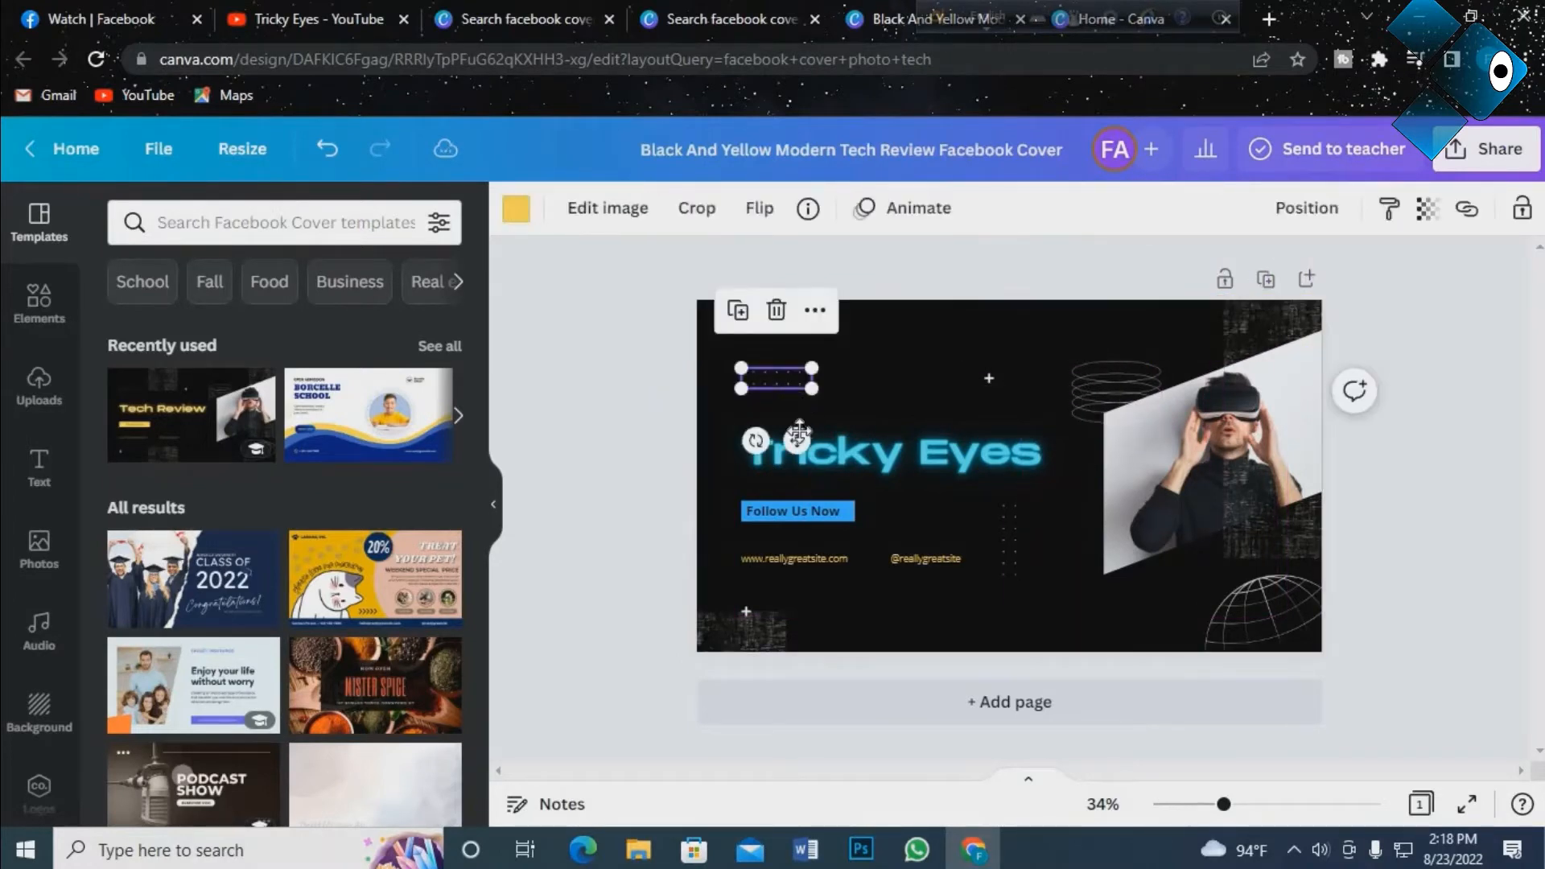
mouse_move(760, 430)
mouse_down()
mouse_move(759, 383)
mouse_move(769, 408)
mouse_move(756, 410)
mouse_move(771, 416)
mouse_up()
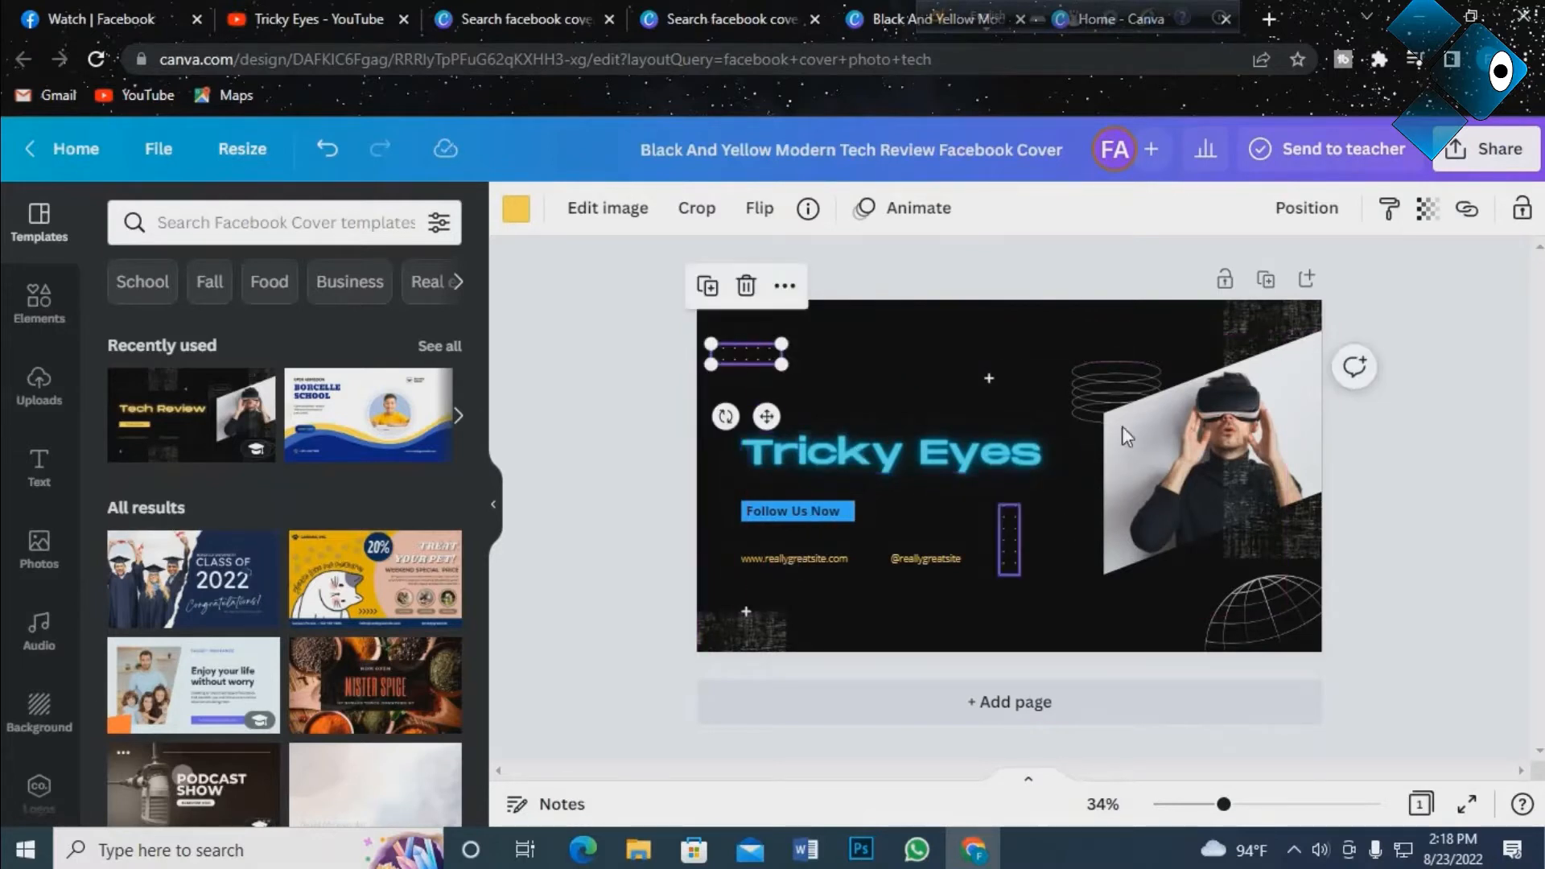
click(917, 560)
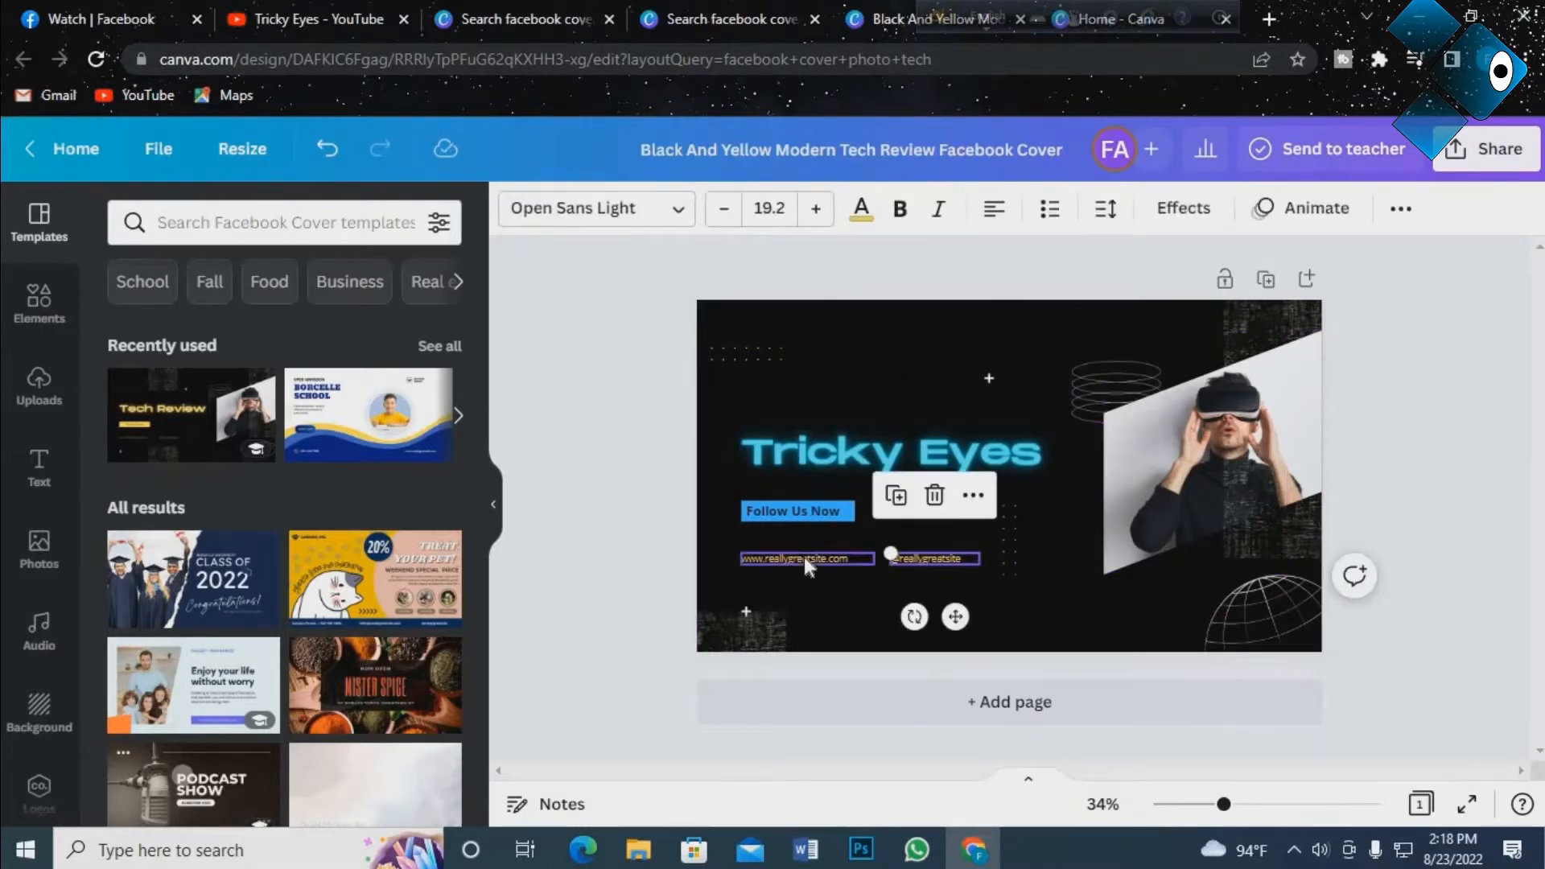
click(807, 558)
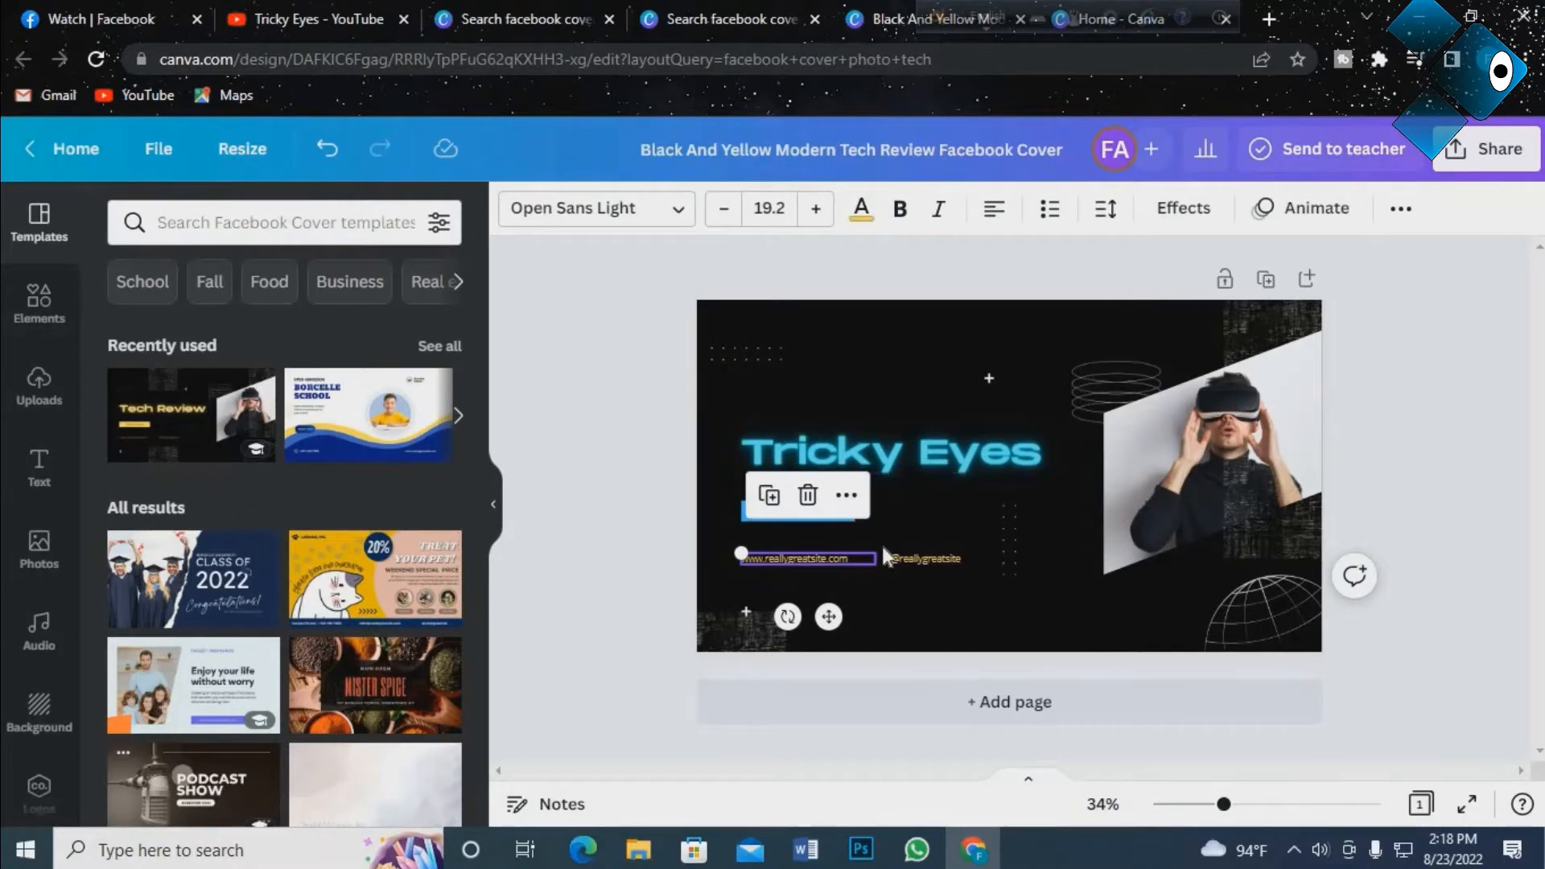
key(Delete)
click(925, 551)
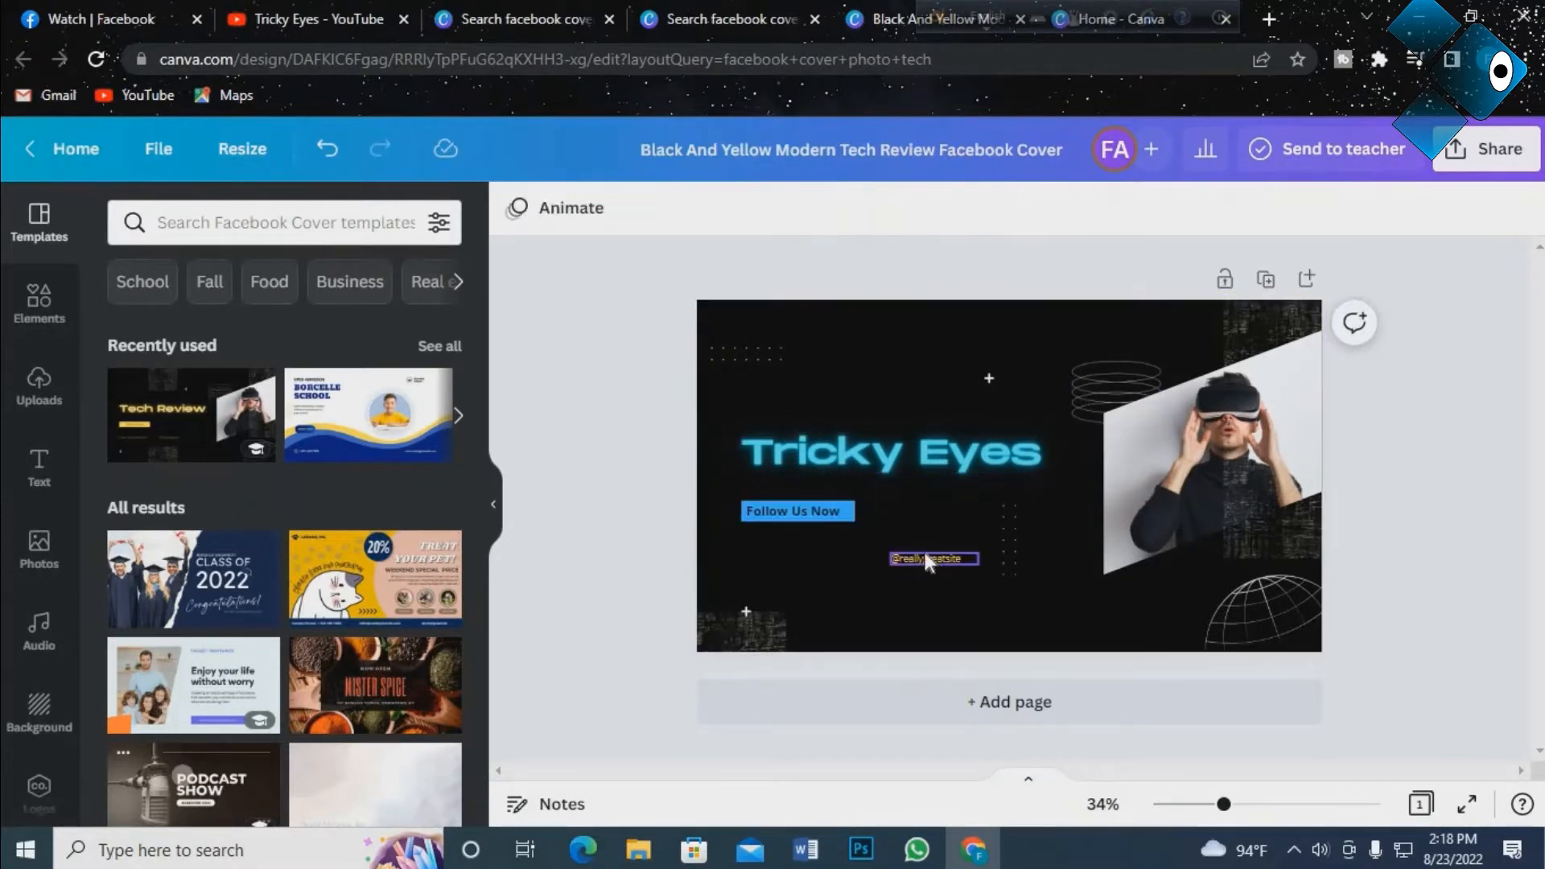
click(934, 496)
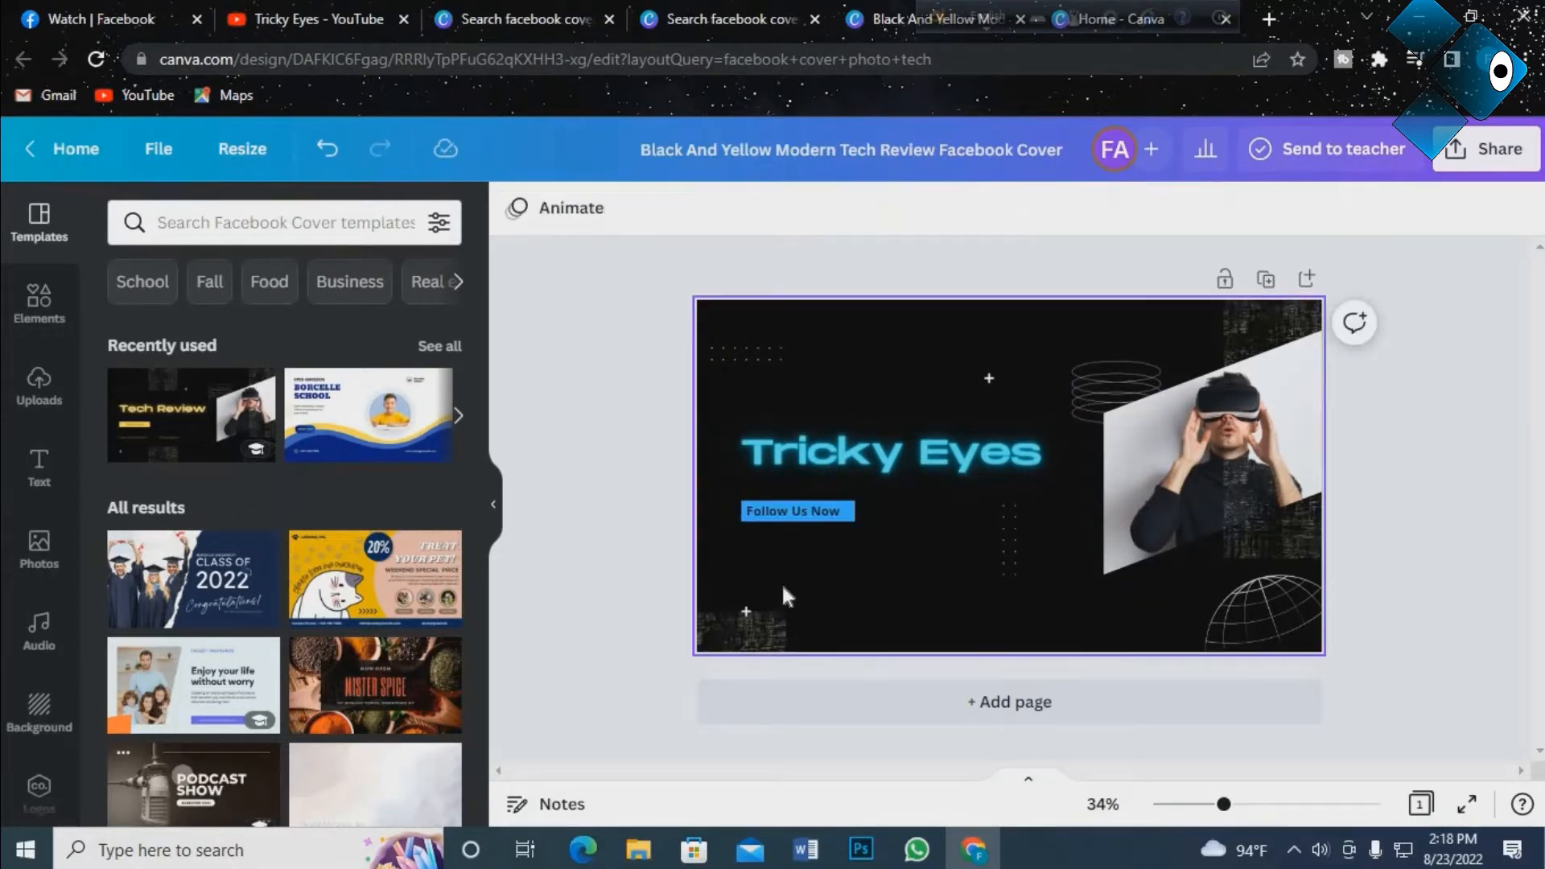
Insert the green "Tricky Eyes" logo image from the uploaded files into the cover design.
click(1190, 452)
drag(1190, 453, 1195, 456)
scroll(250, 555, down, 5)
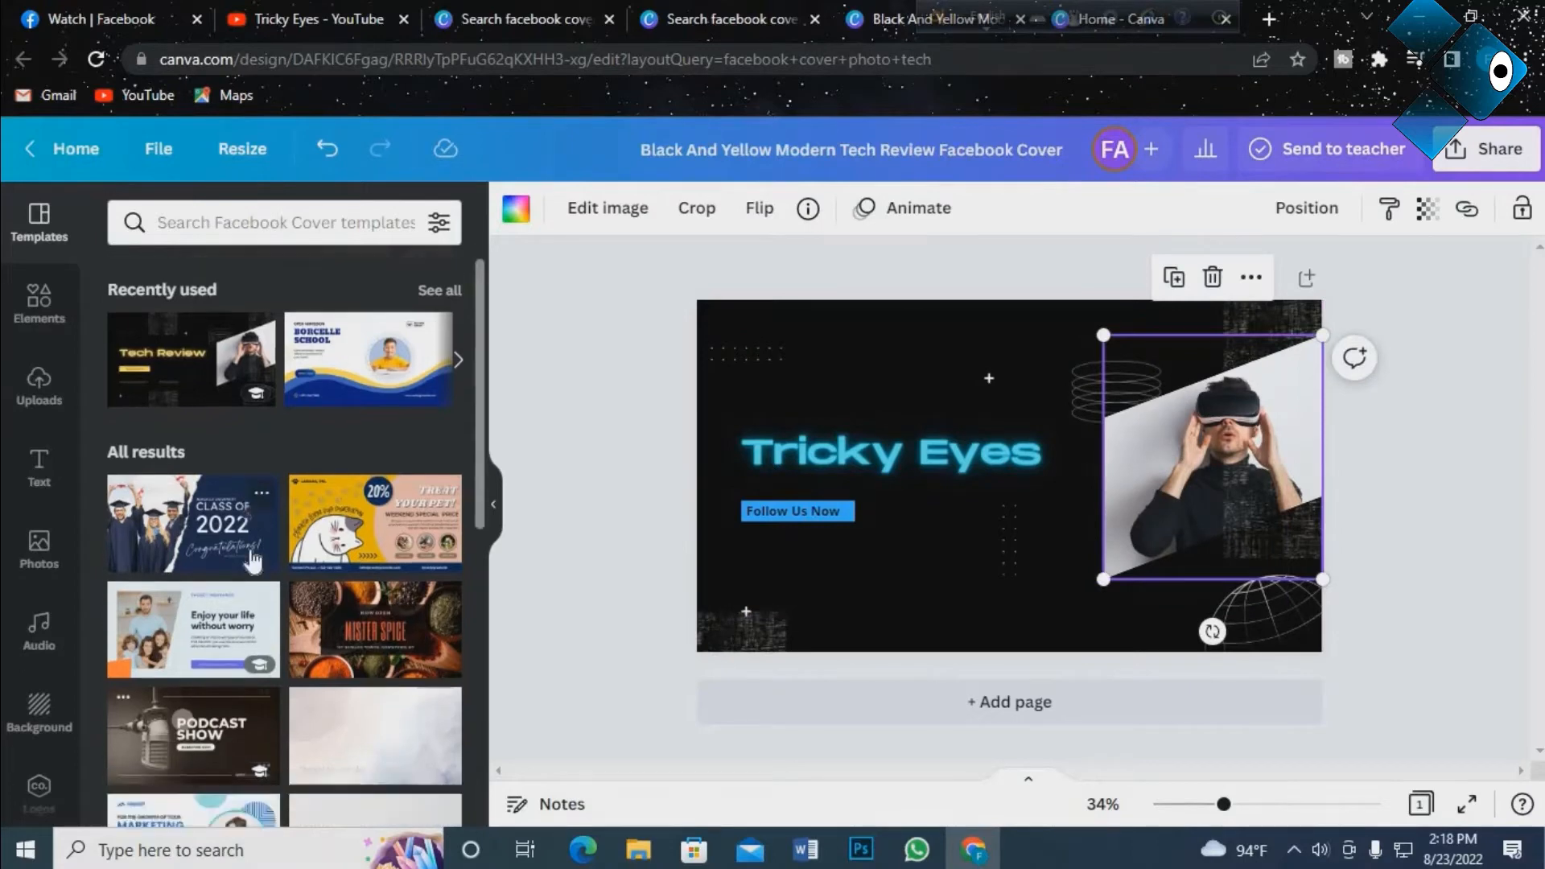
click(39, 384)
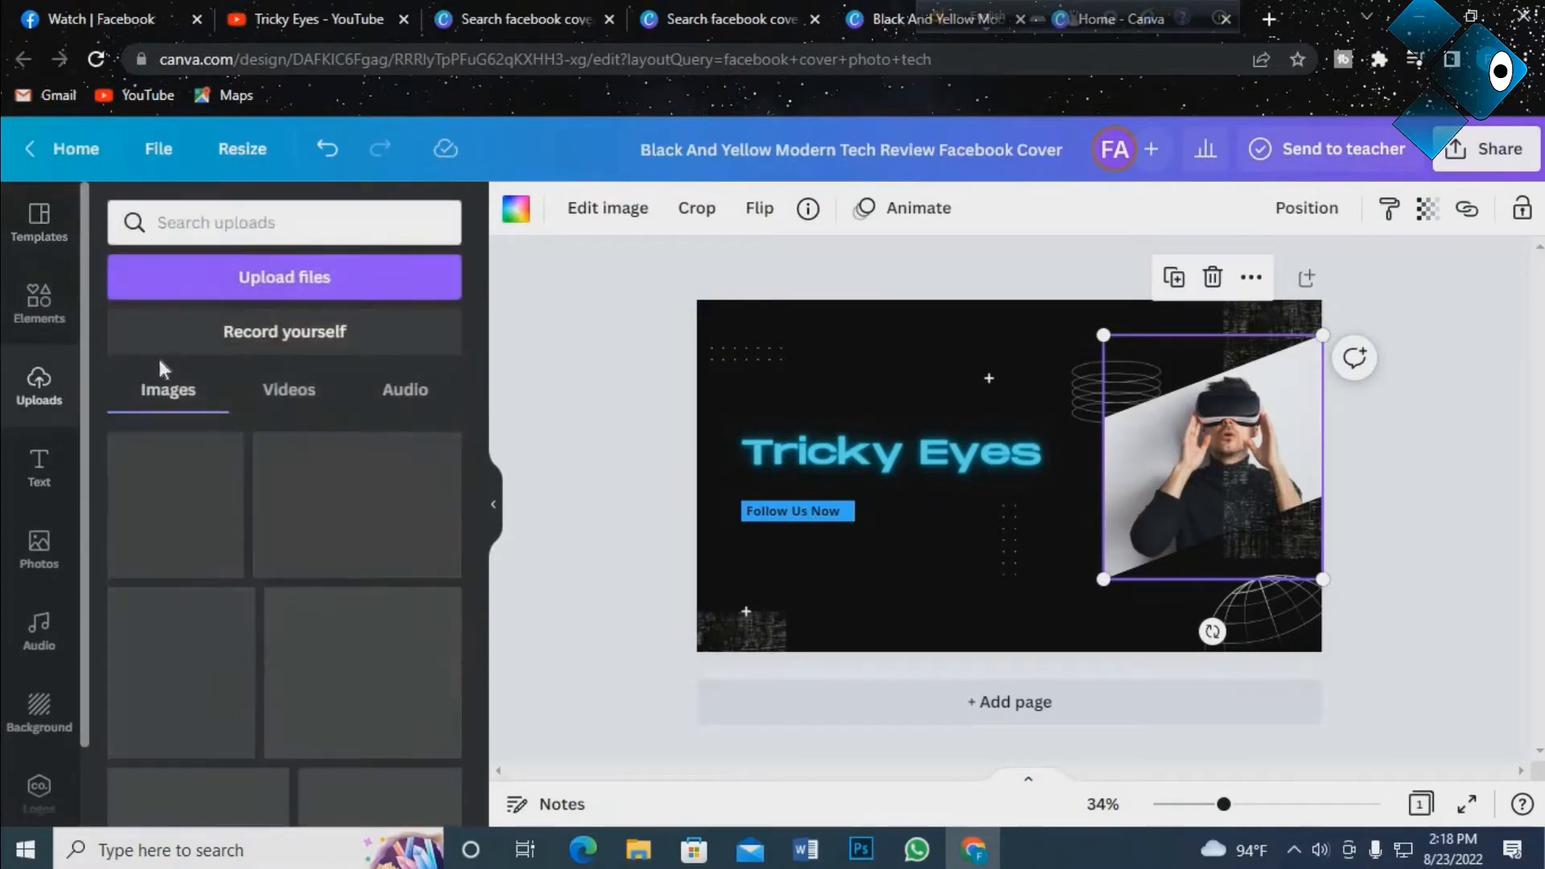
scroll(262, 539, down, 5)
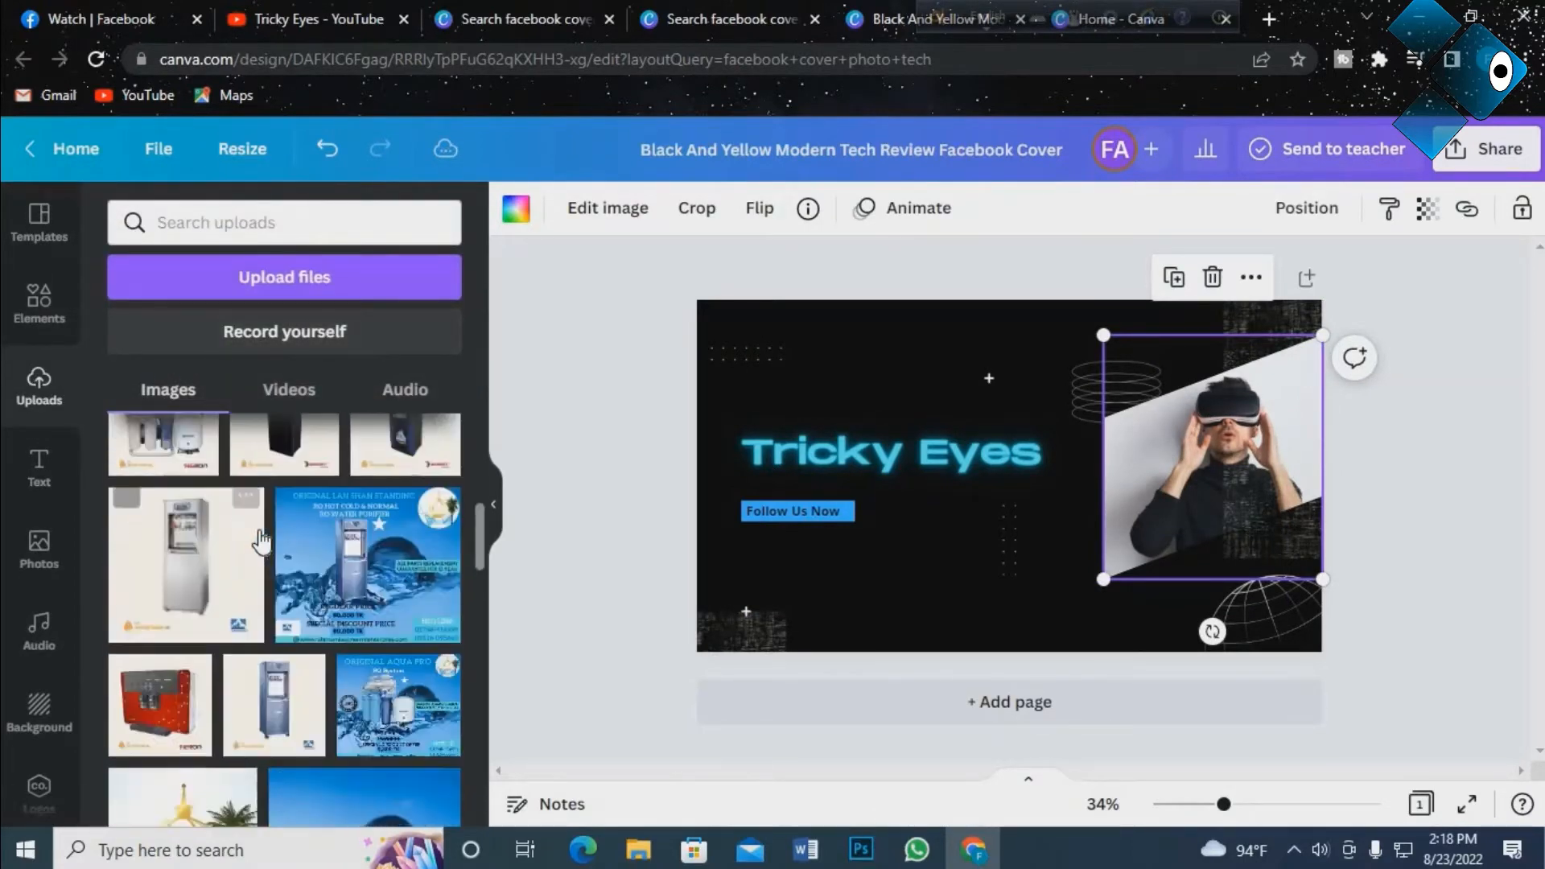
scroll(262, 539, down, 10)
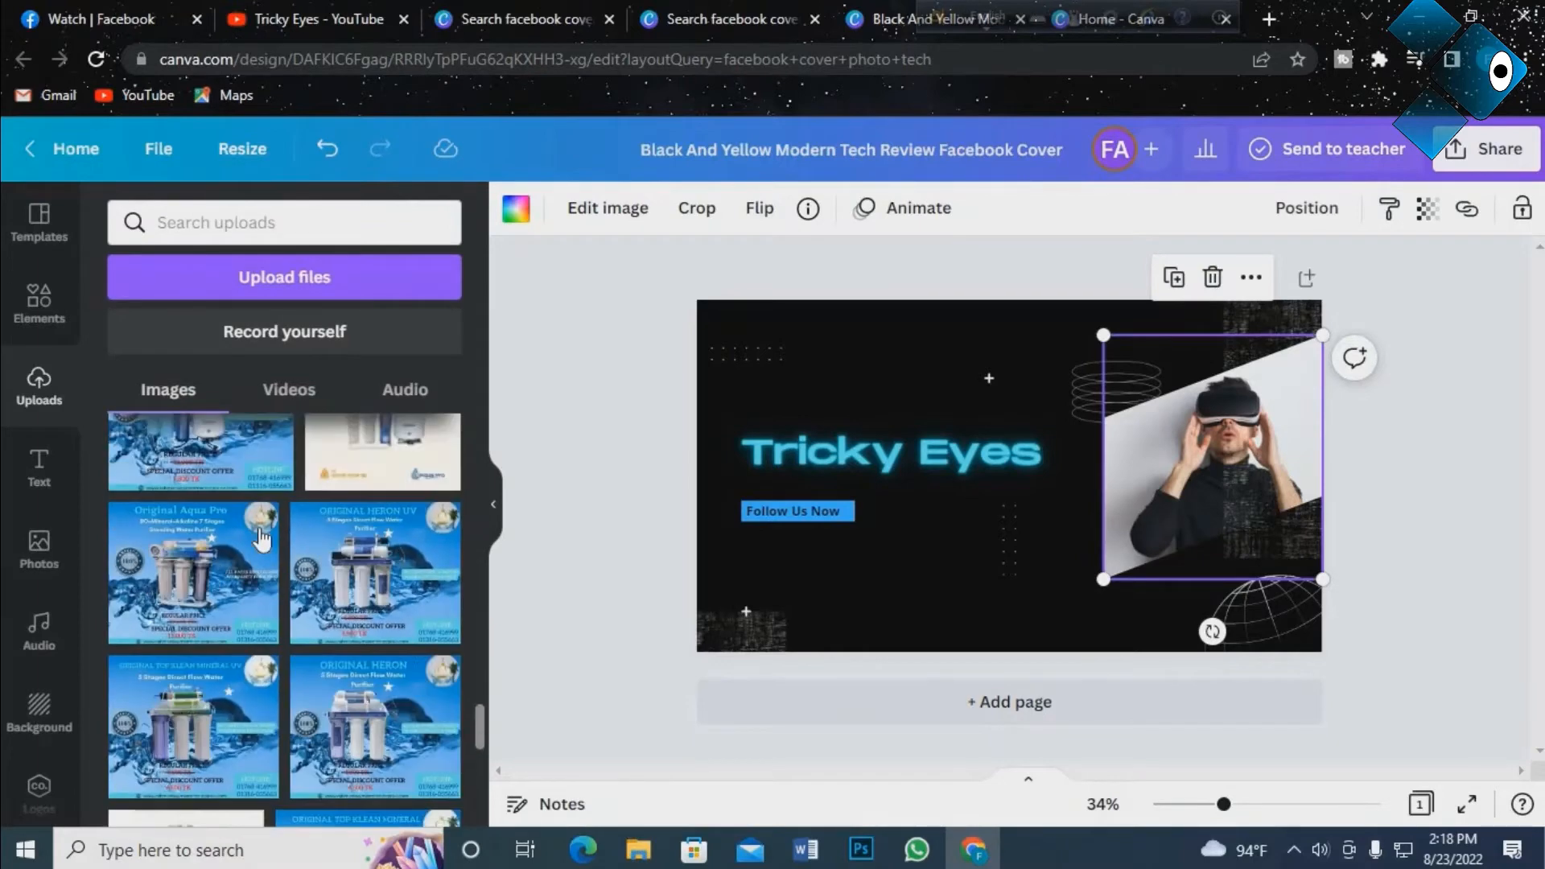
scroll(259, 536, down, 3)
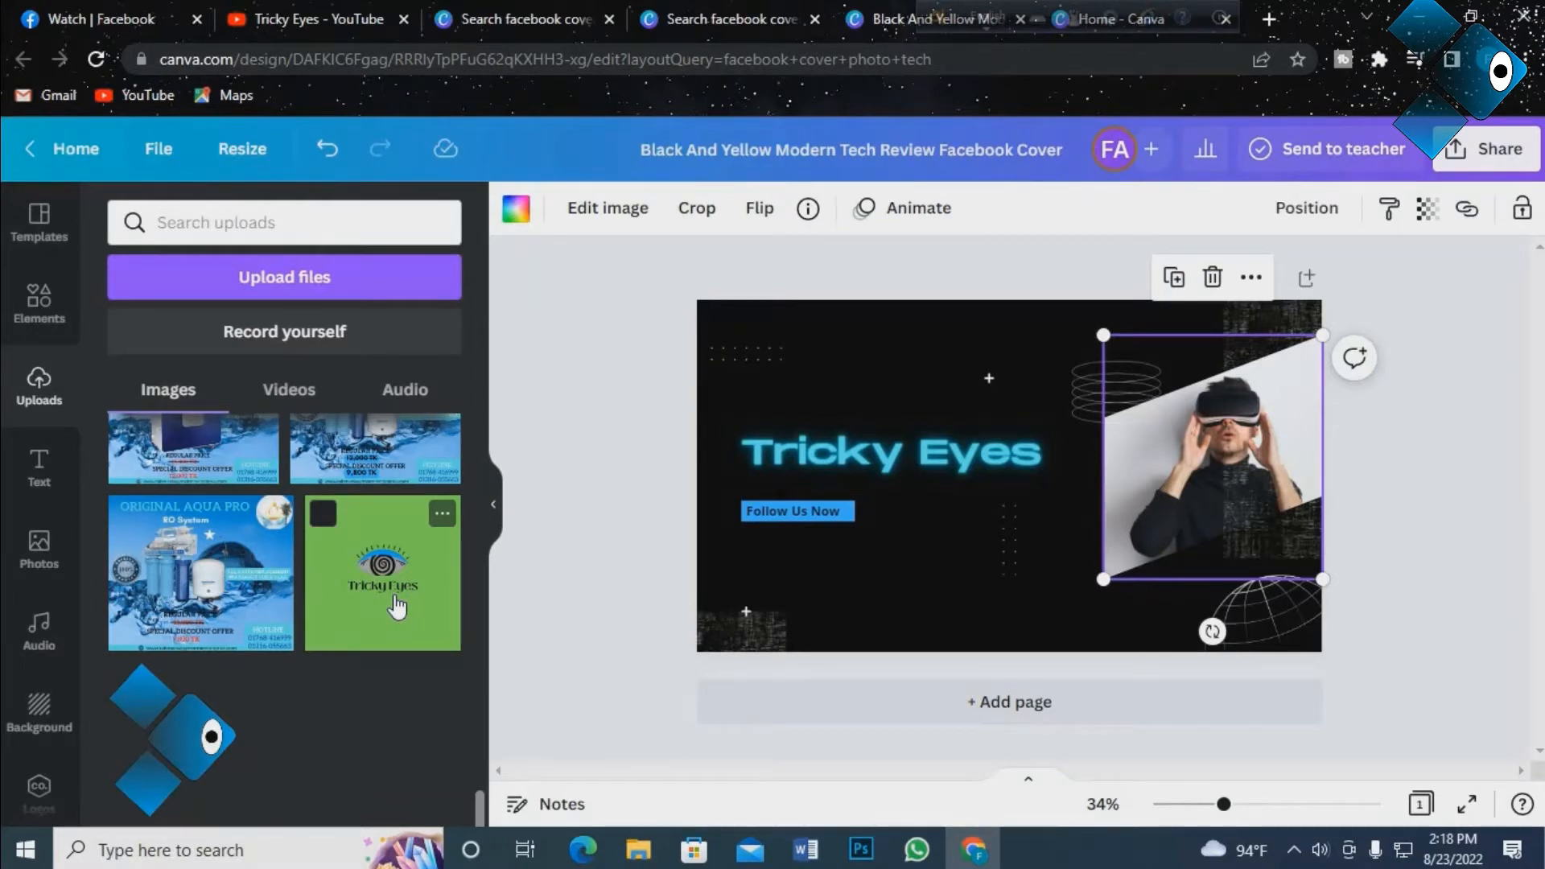
click(397, 607)
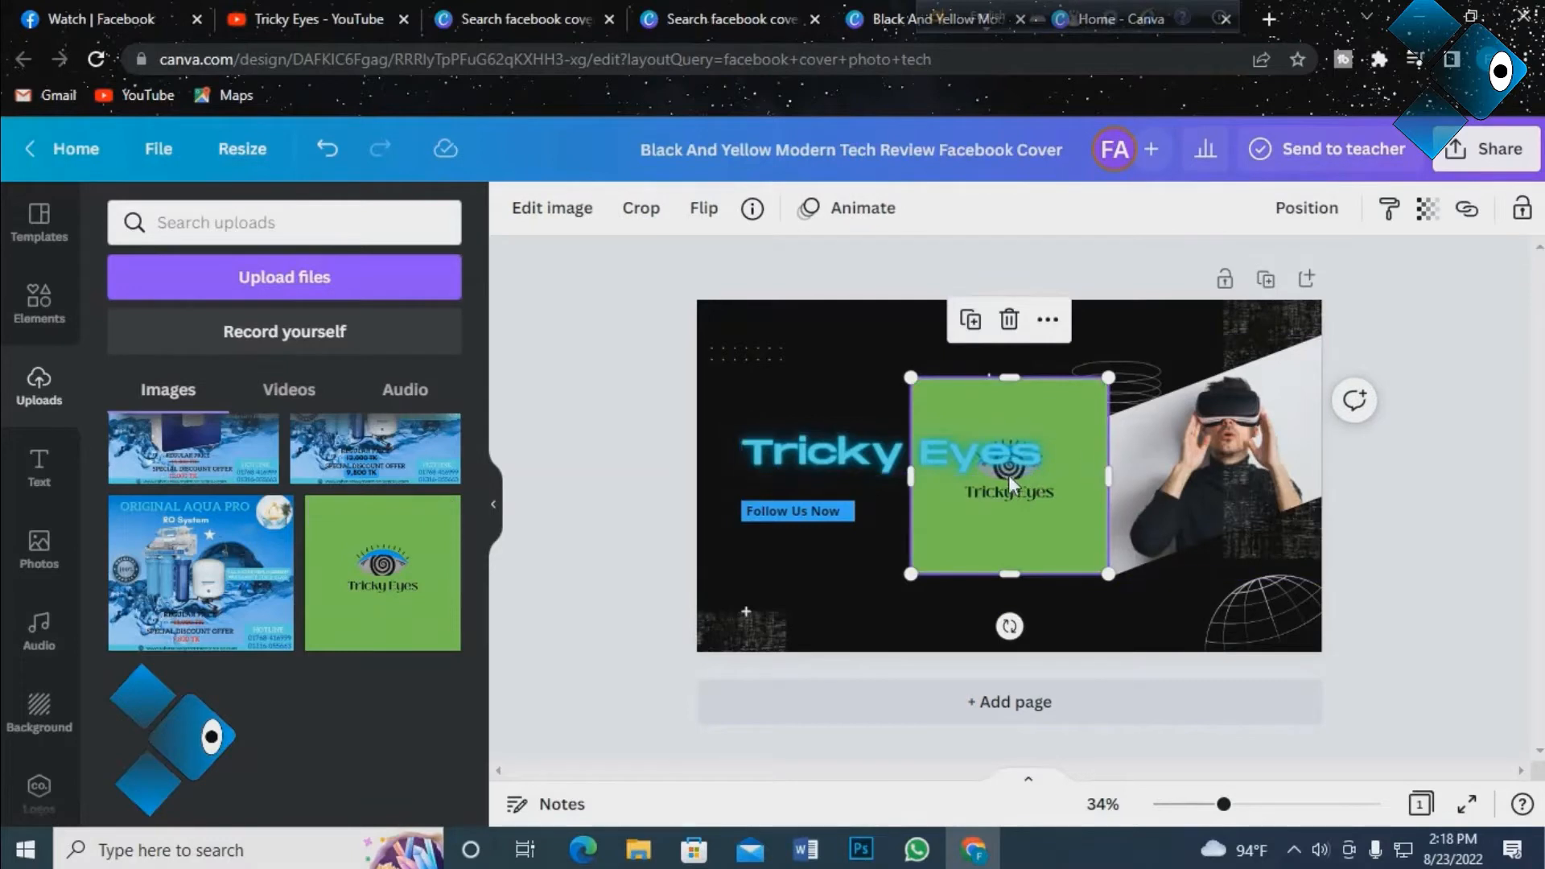
Delete the loose green logo copy and replace the VR headset photo in the slanted frame with the green "Tricky Eyes" logo from the uploads.
click(1009, 320)
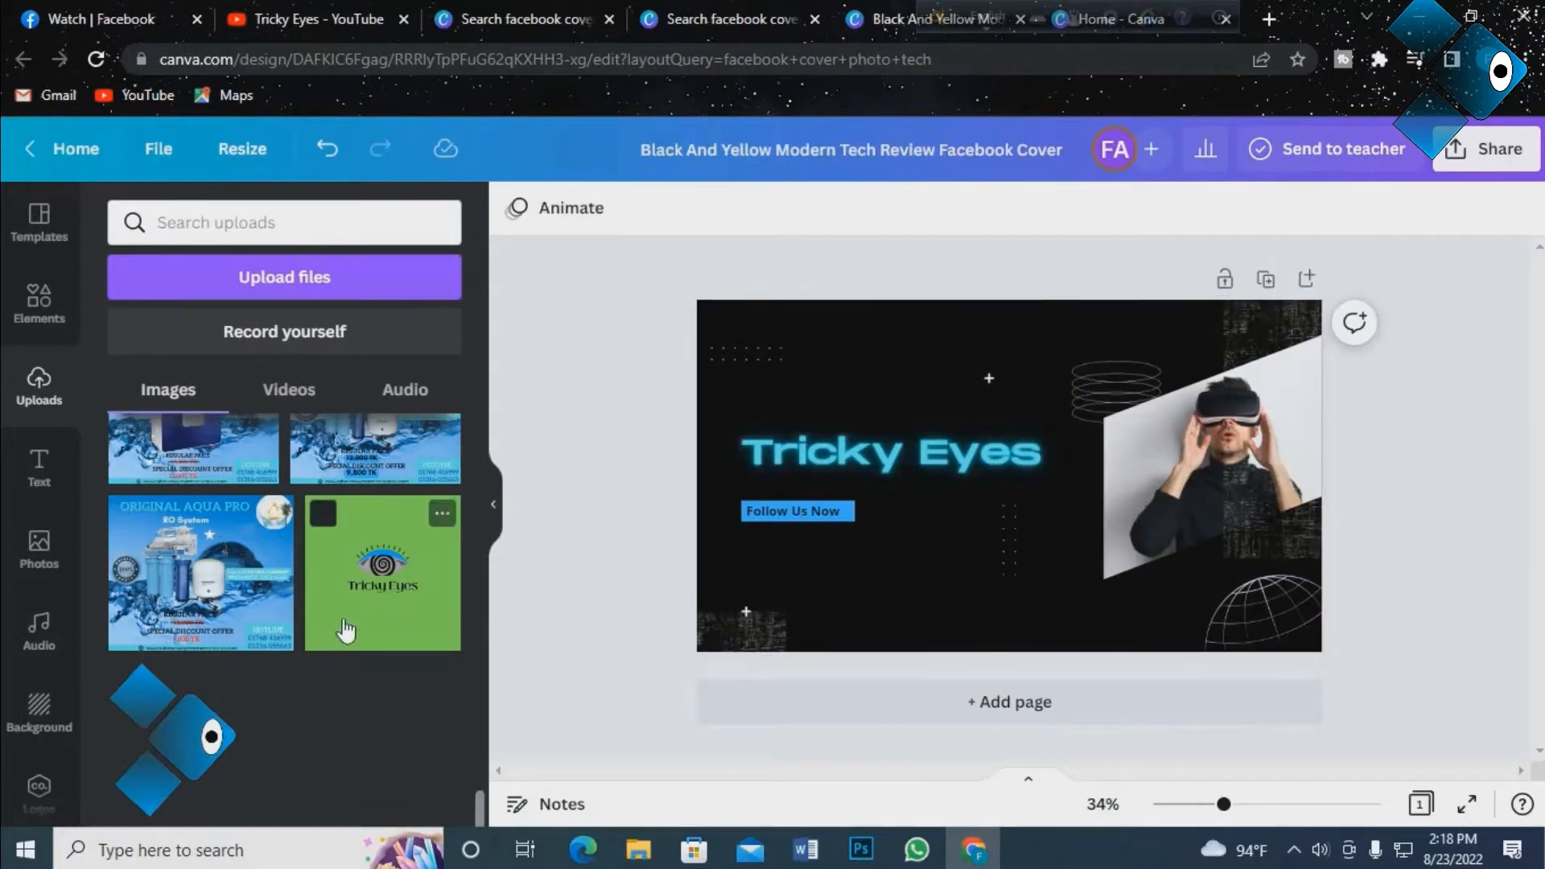
drag(346, 631, 1125, 513)
click(640, 278)
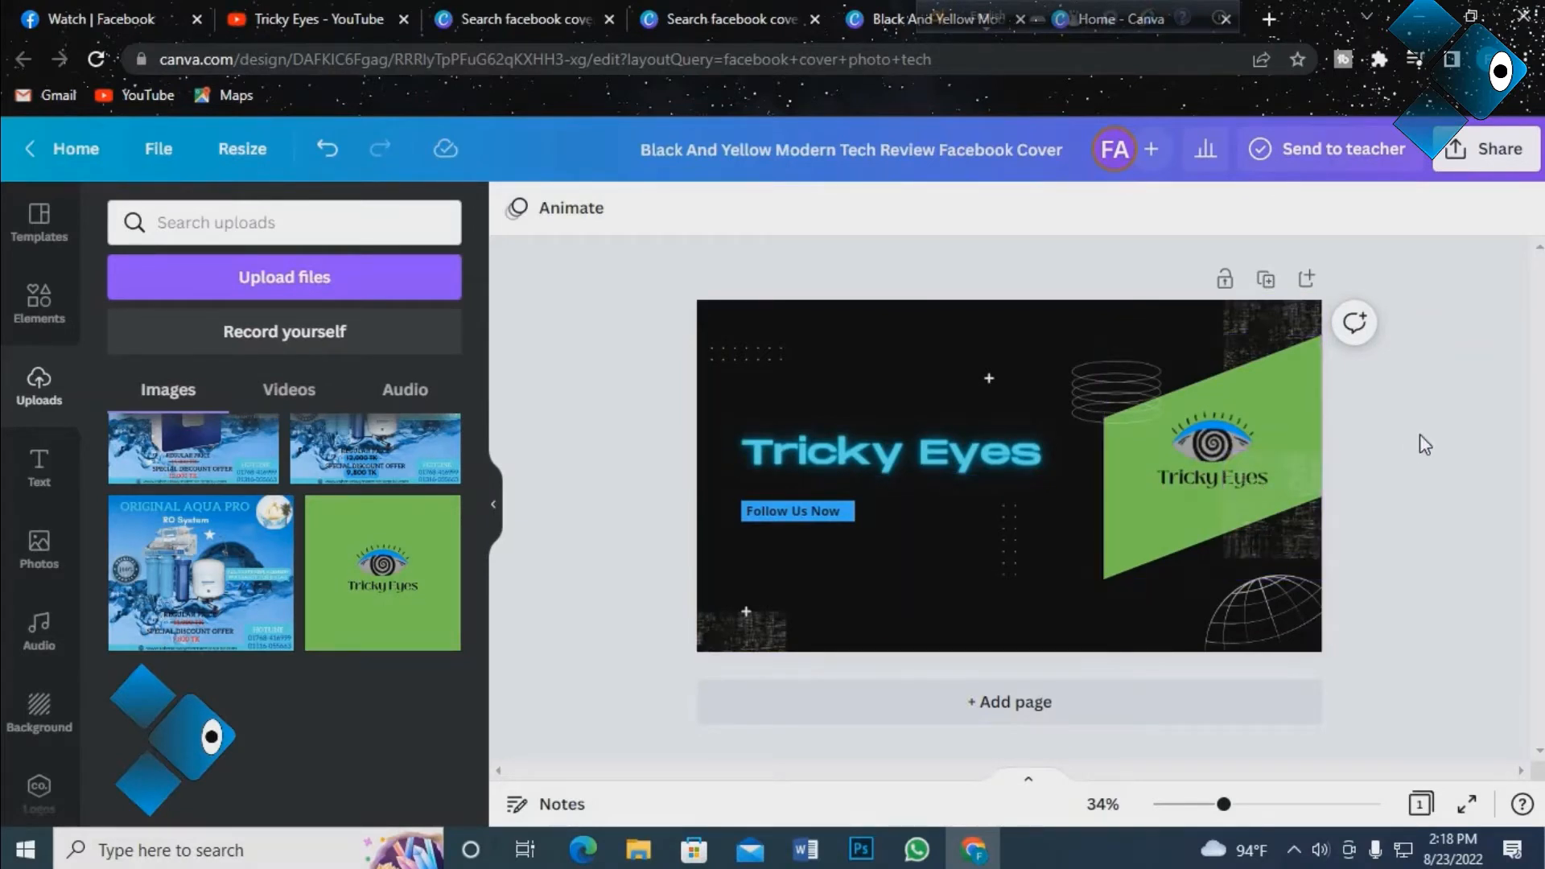
Delete all three dark texture patches, beside the logo frame, in the bottom-left corner and in the top-right corner of the design.
click(1281, 484)
drag(1282, 484, 1046, 581)
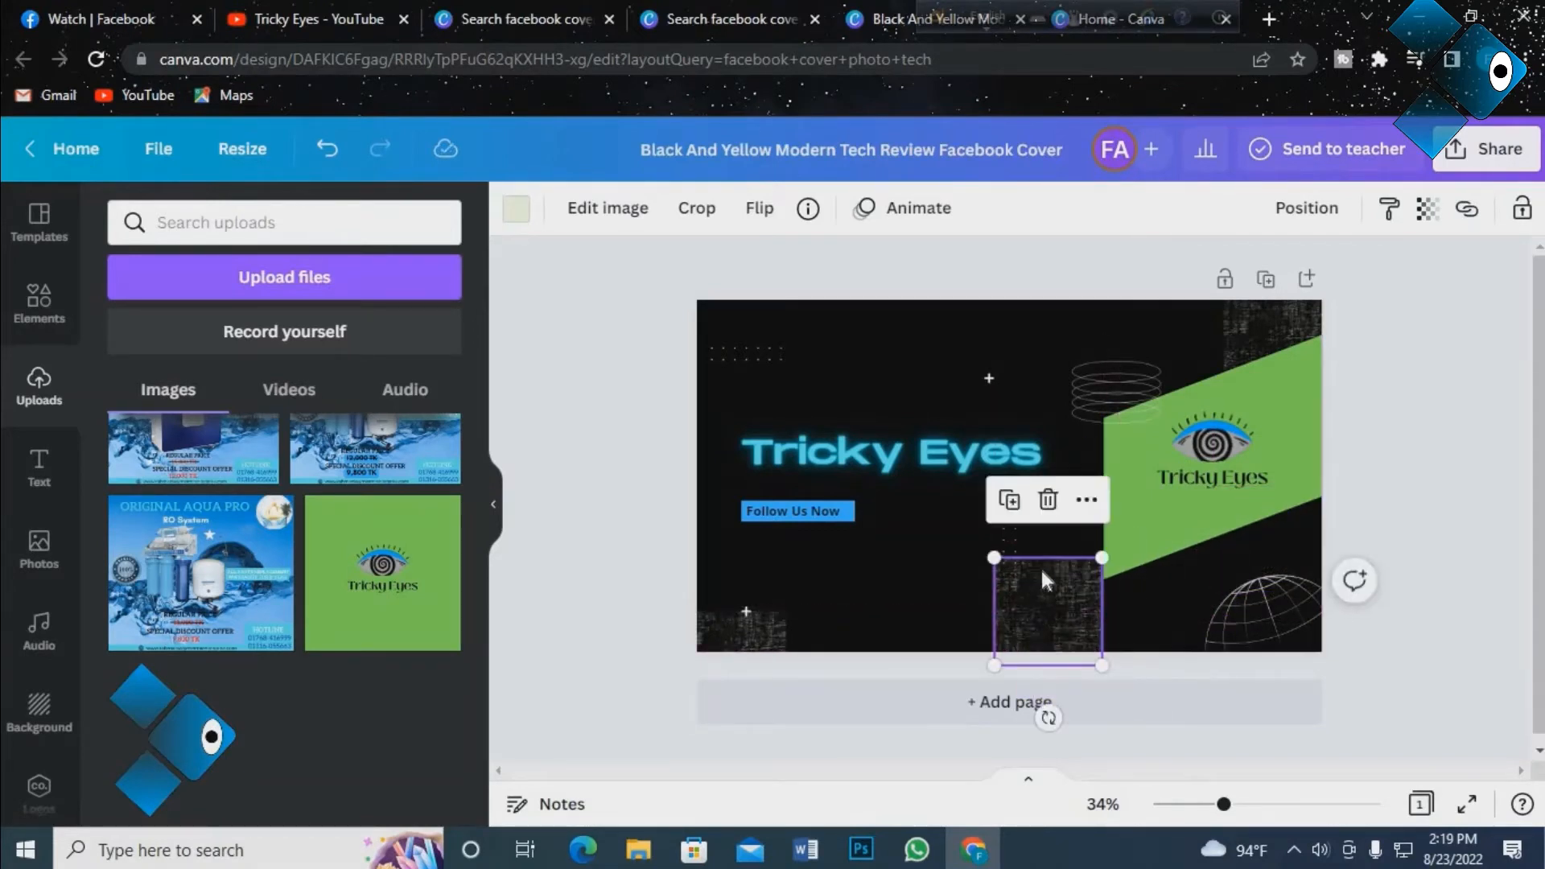
click(1048, 501)
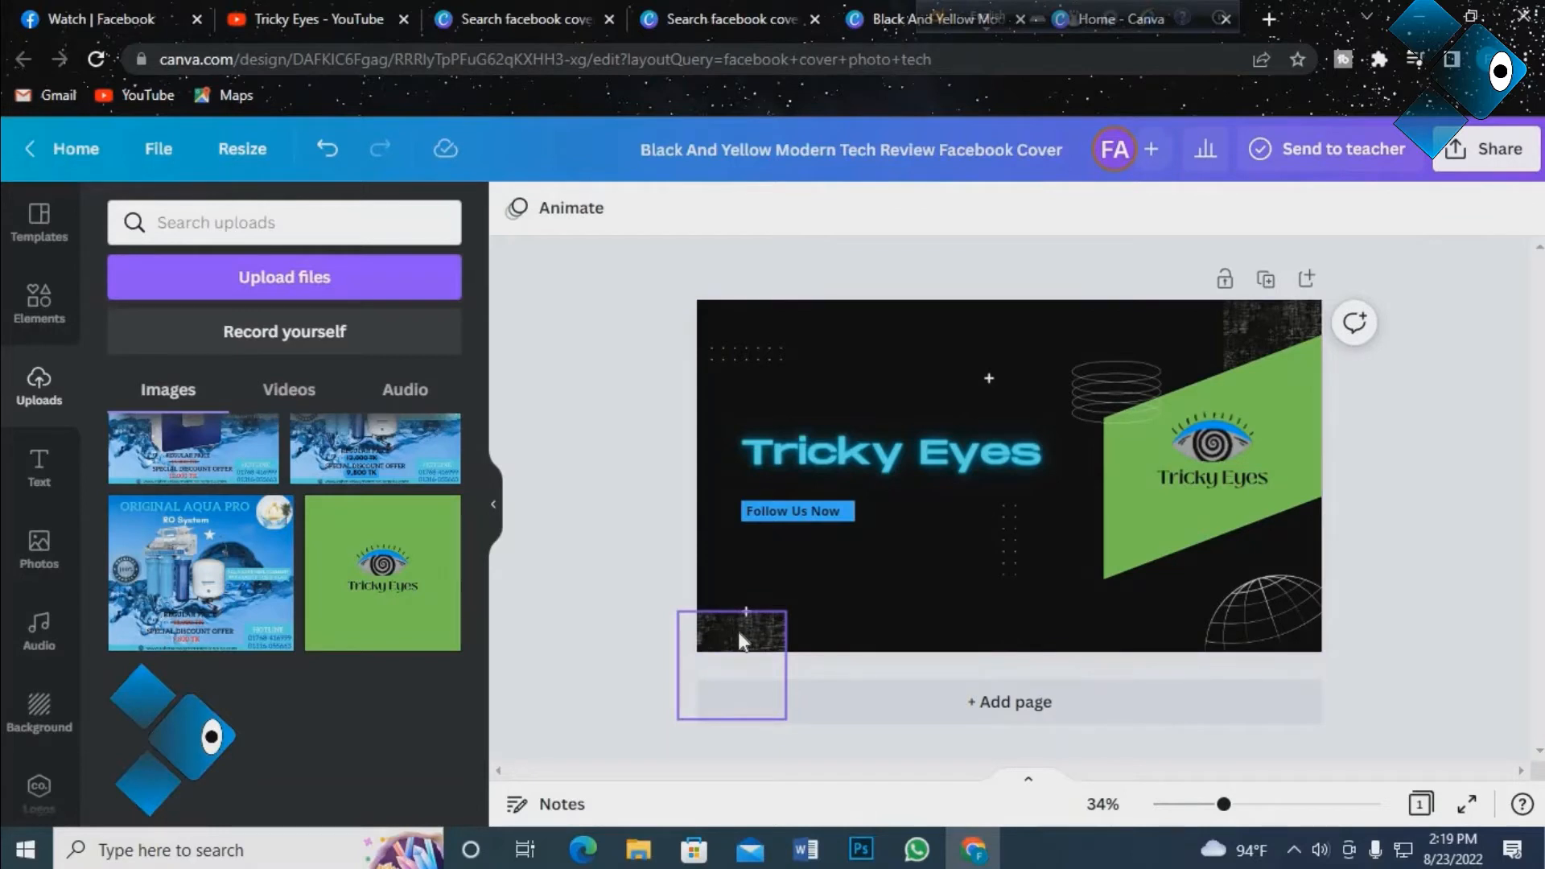
click(739, 640)
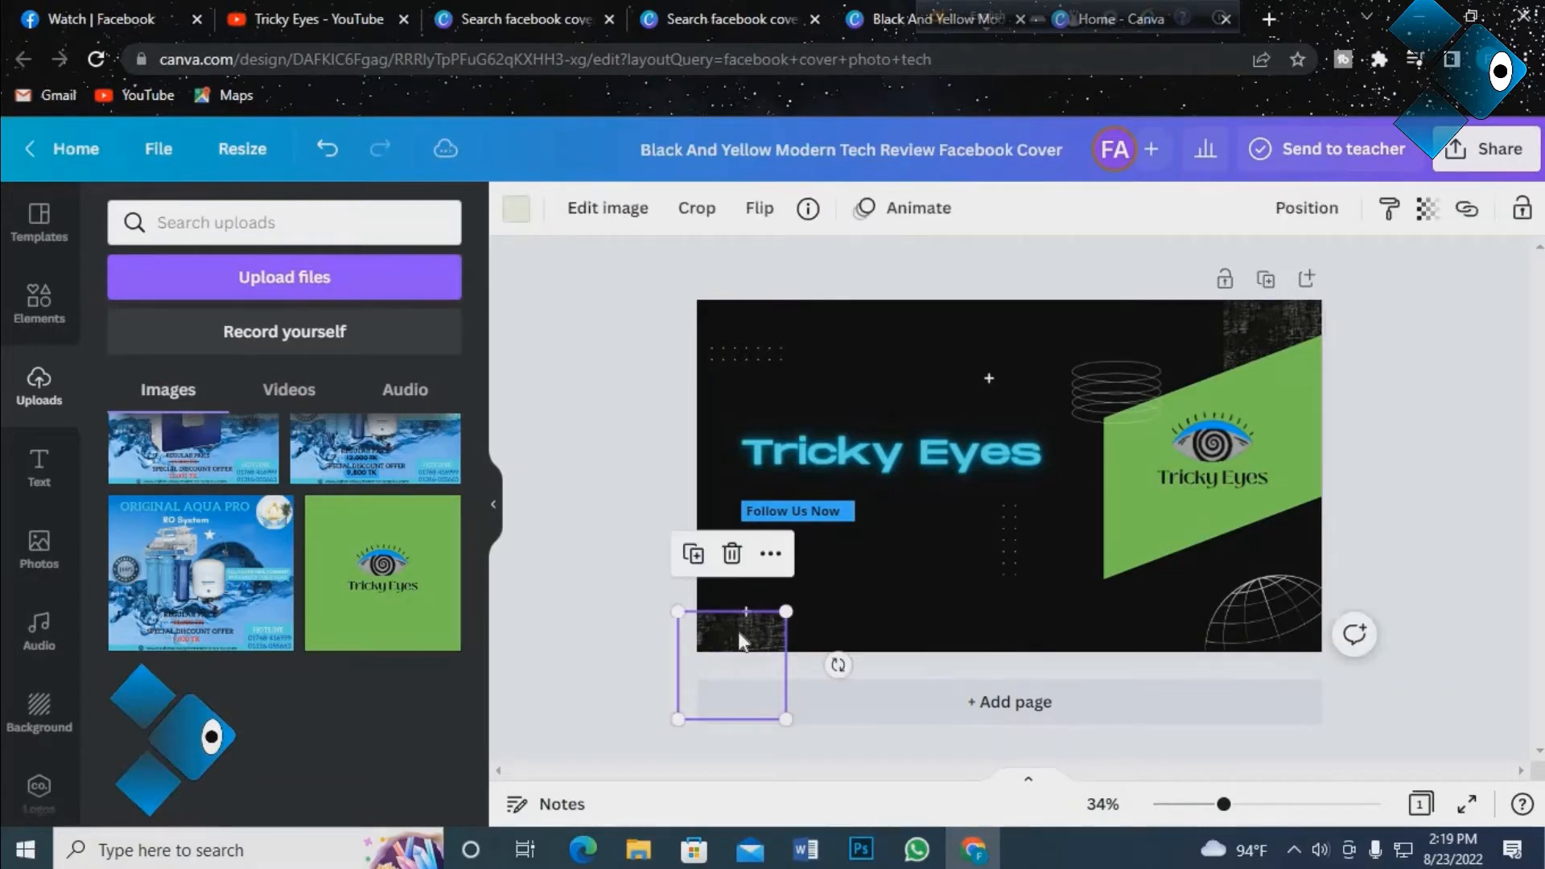
click(734, 554)
click(1263, 308)
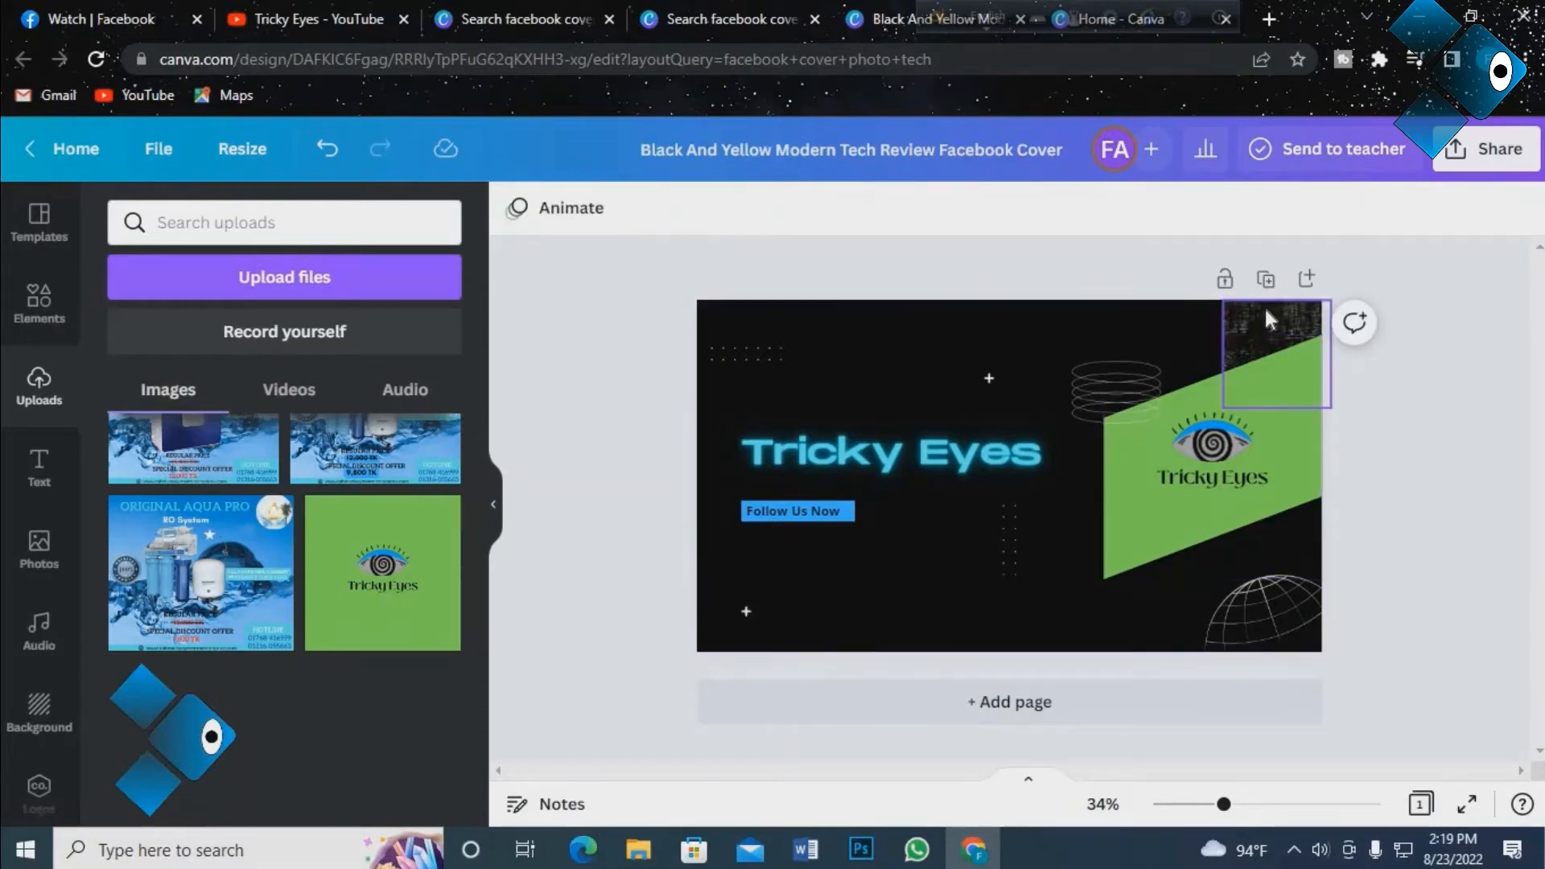
click(1276, 468)
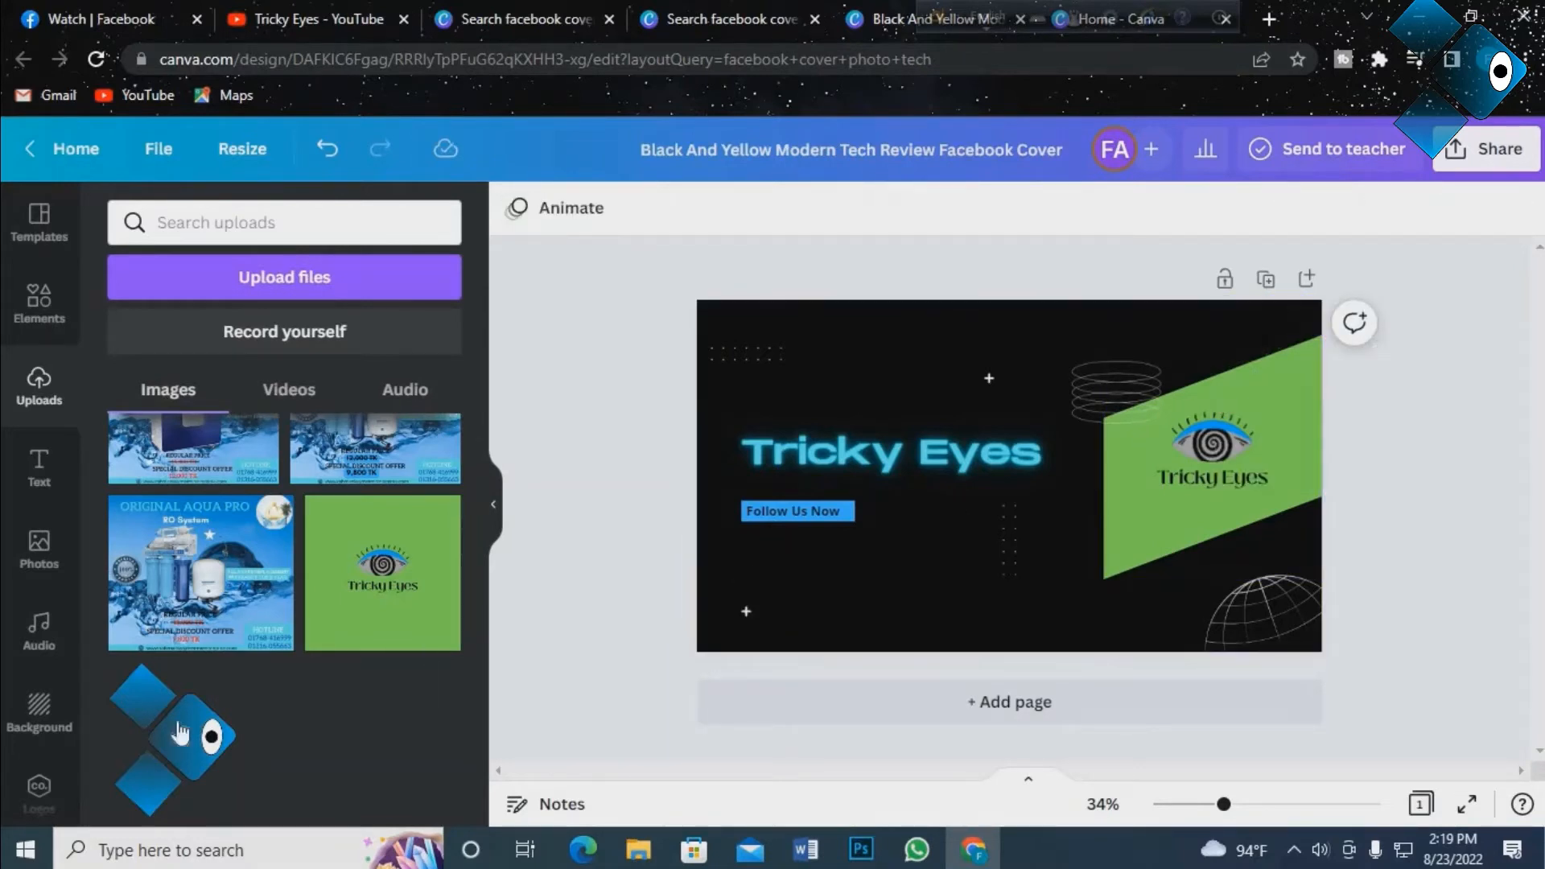
Insert the blue diamond logo from the uploads, shrink it into the design's top-right corner and lower the green logo frame slightly beneath it.
click(177, 760)
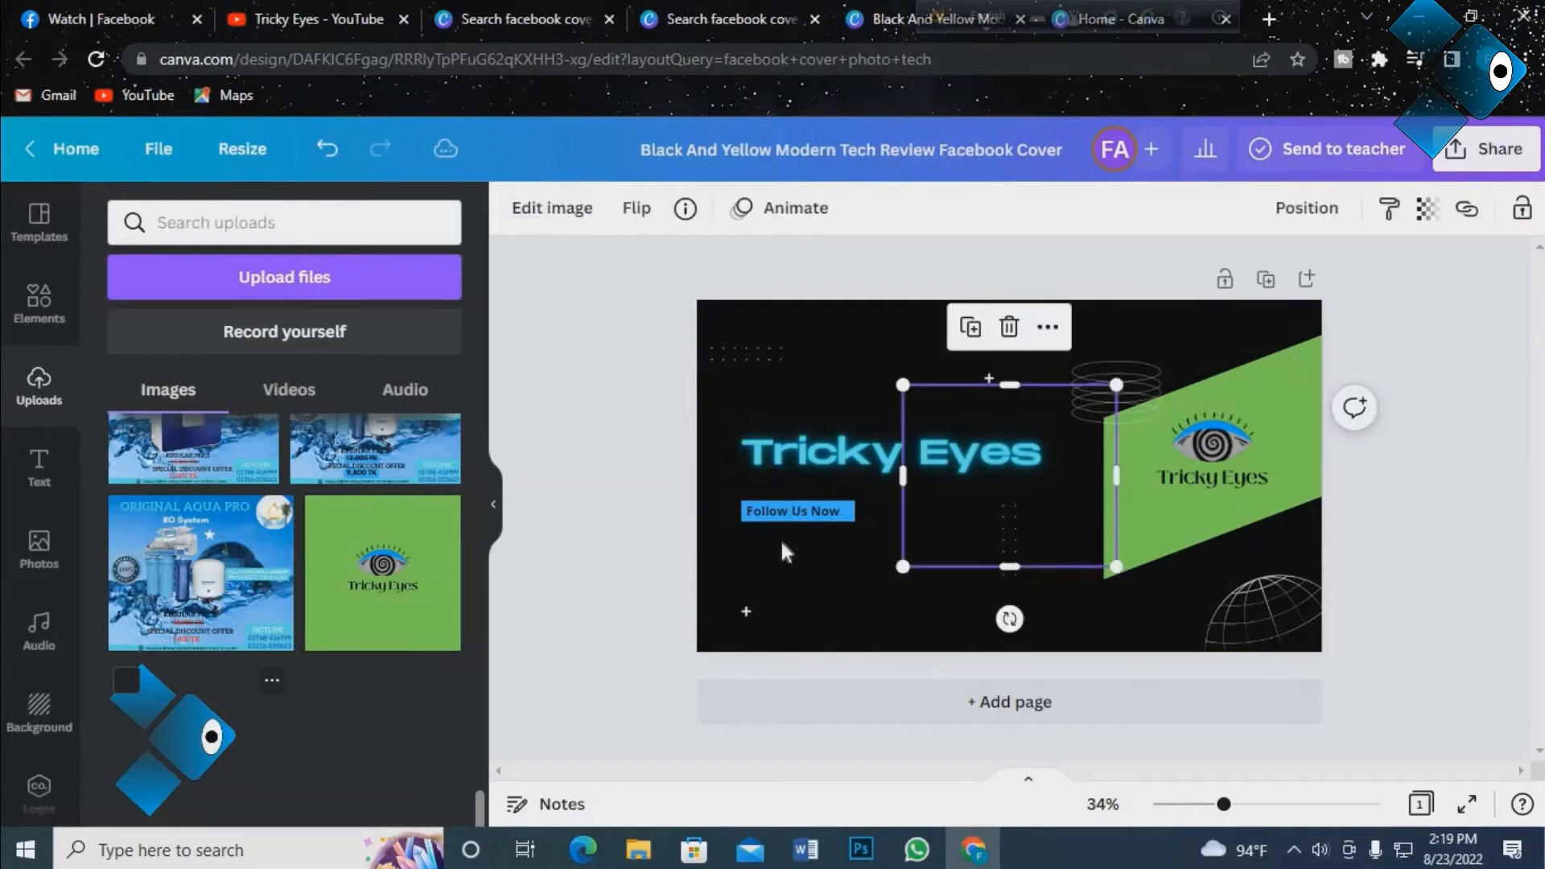
drag(1002, 507, 1252, 358)
drag(1191, 302, 1293, 333)
click(1268, 461)
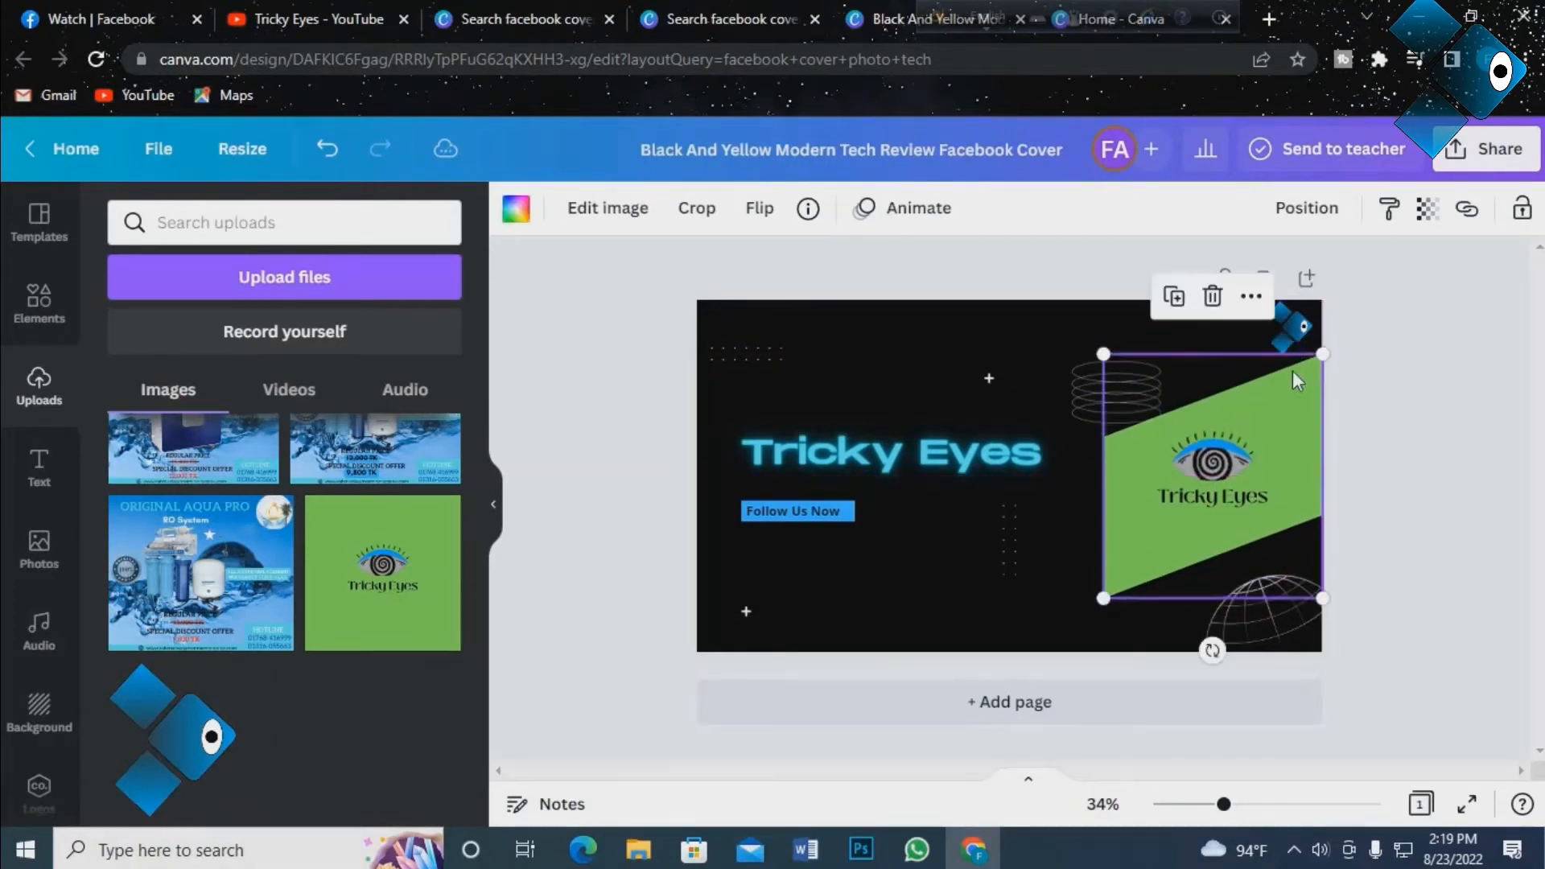
click(1296, 327)
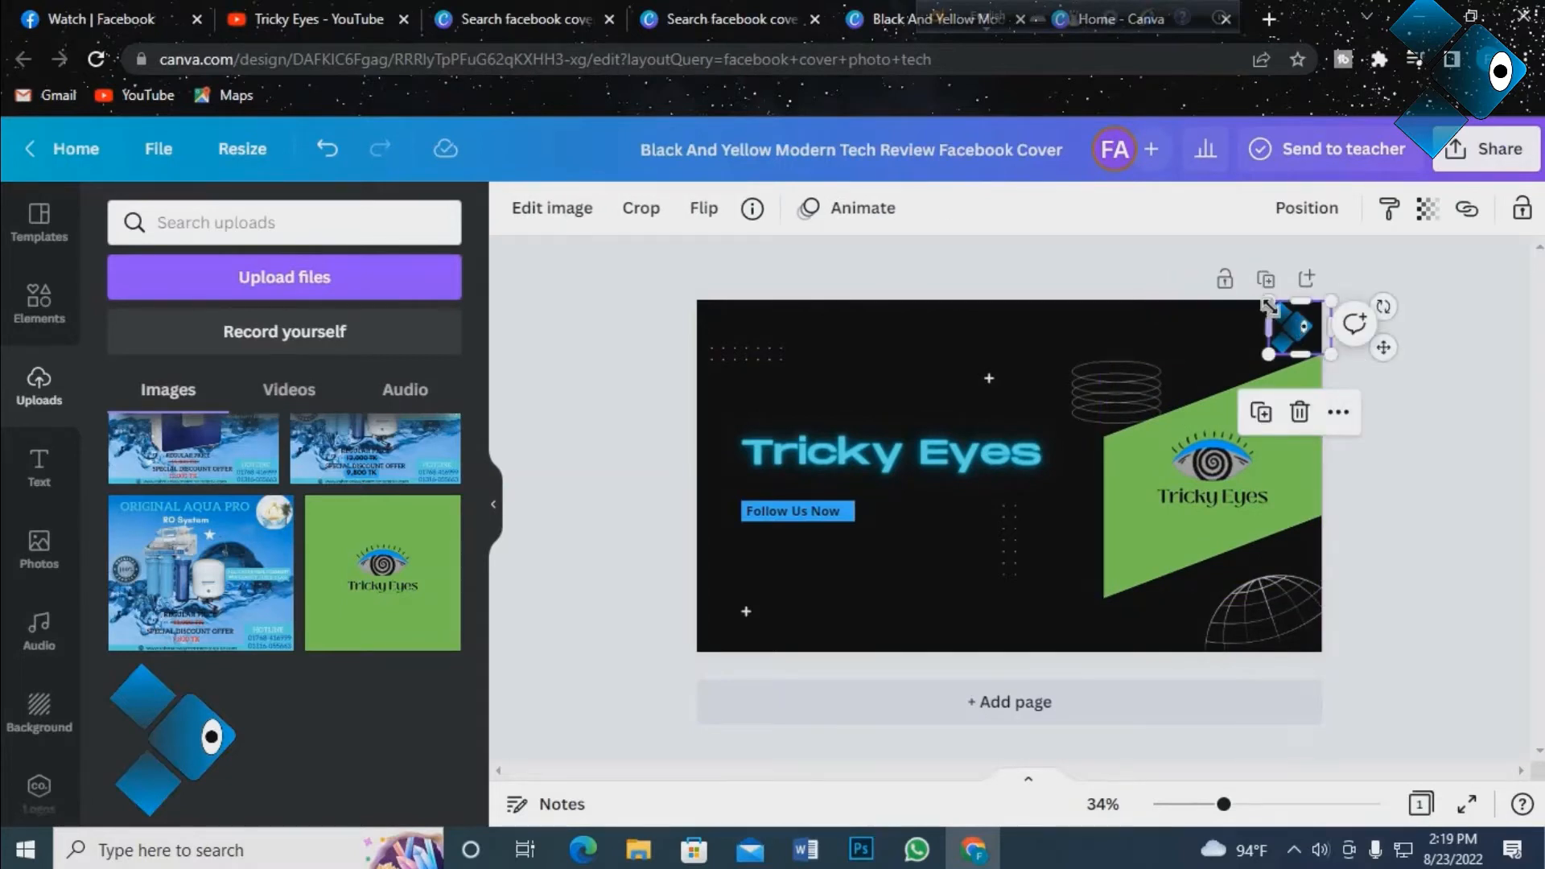
click(1452, 376)
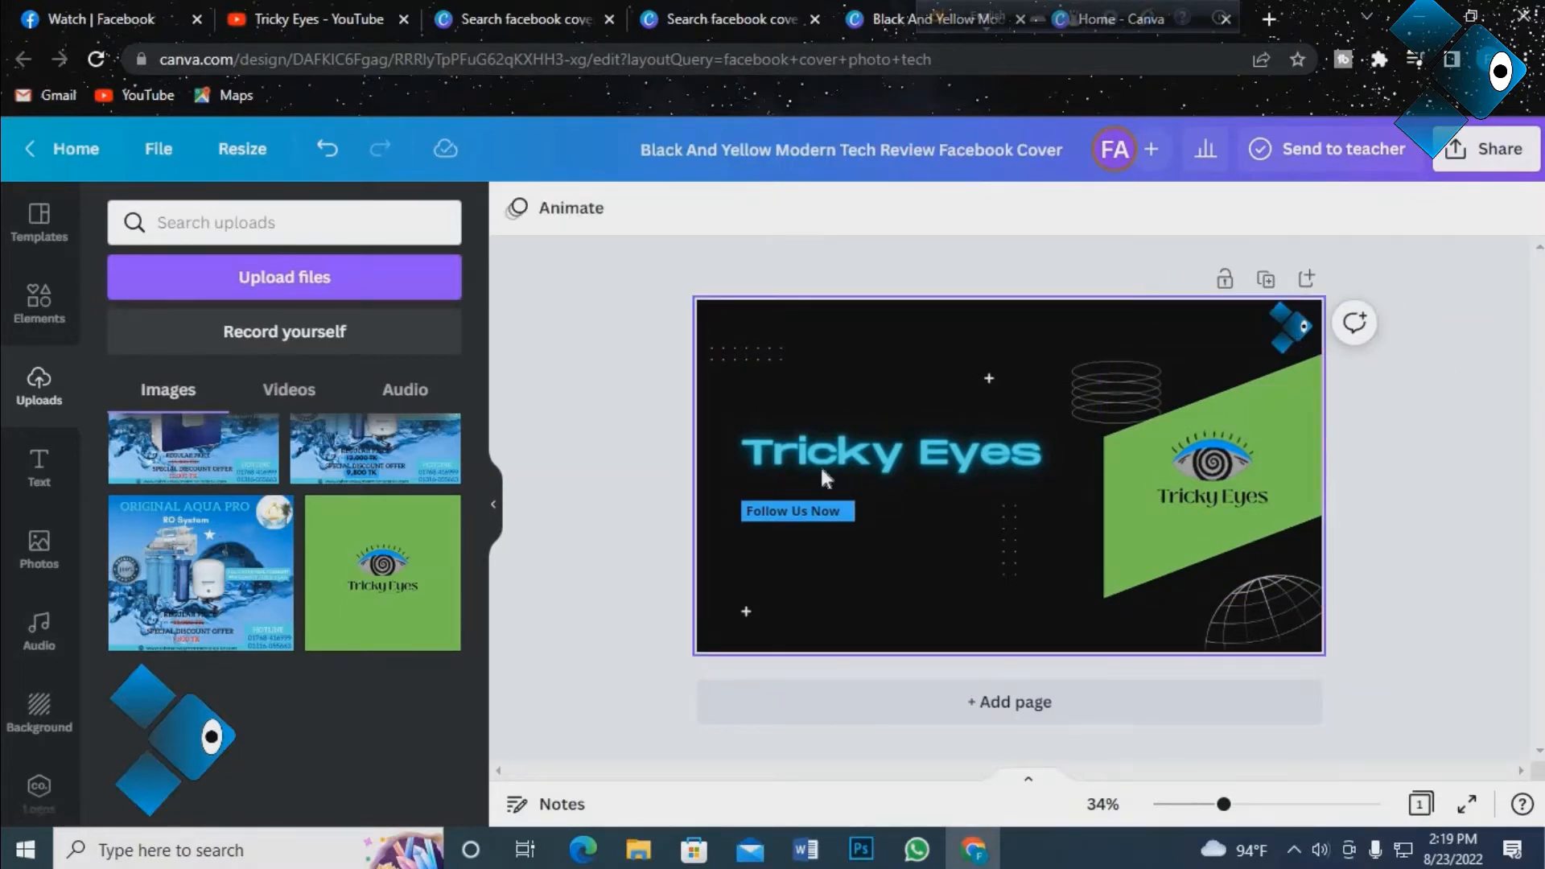
Move the stacked wireframe rings up to the design's top edge and delete the plus sign near the bottom-left corner.
drag(1108, 388, 1111, 334)
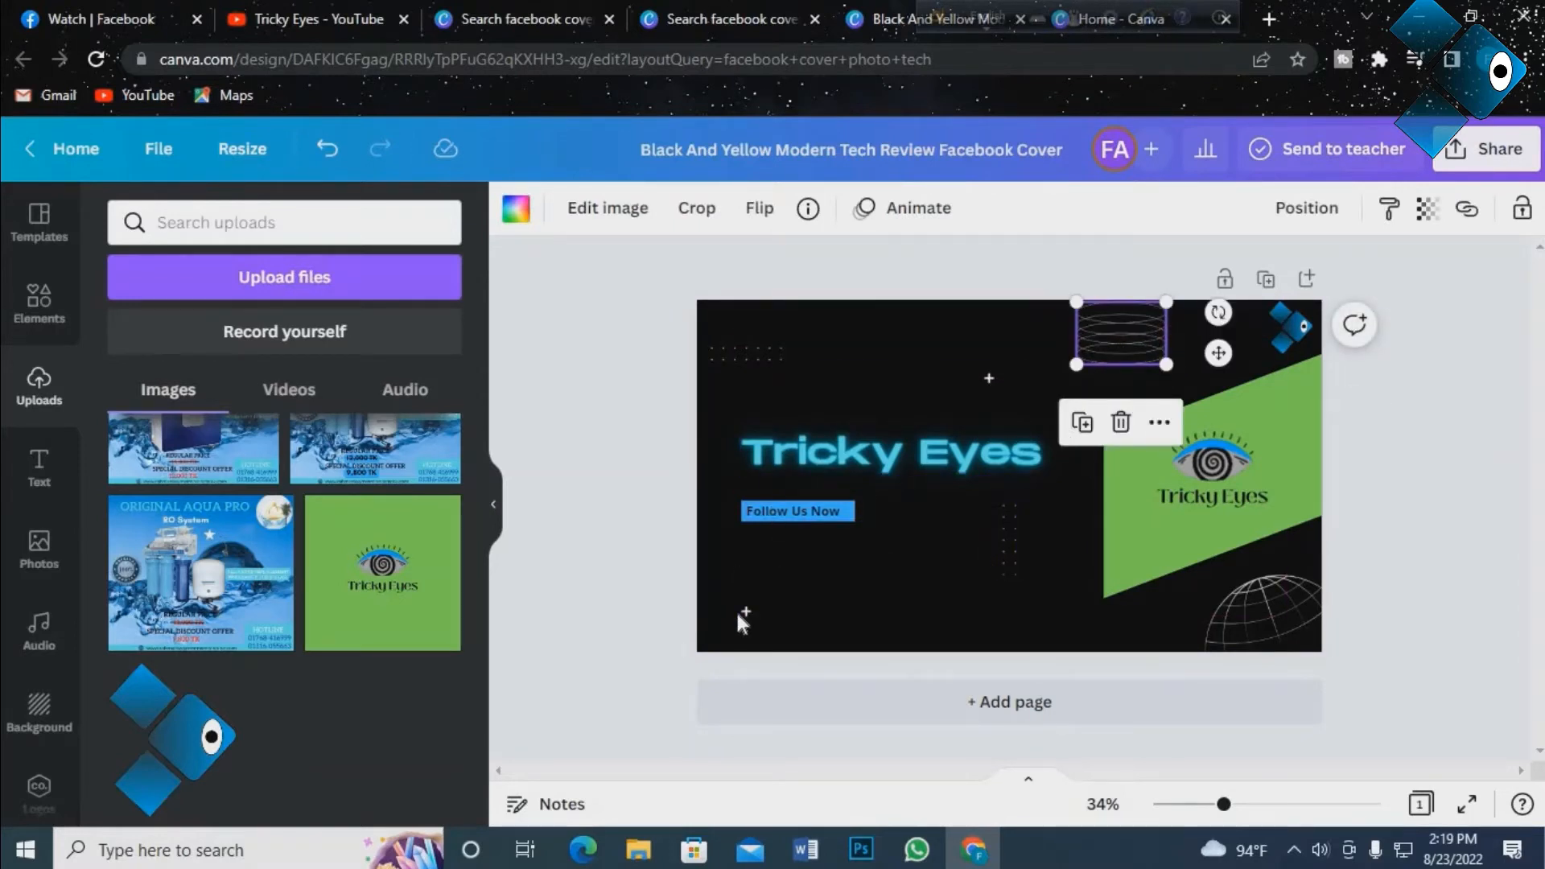
click(742, 612)
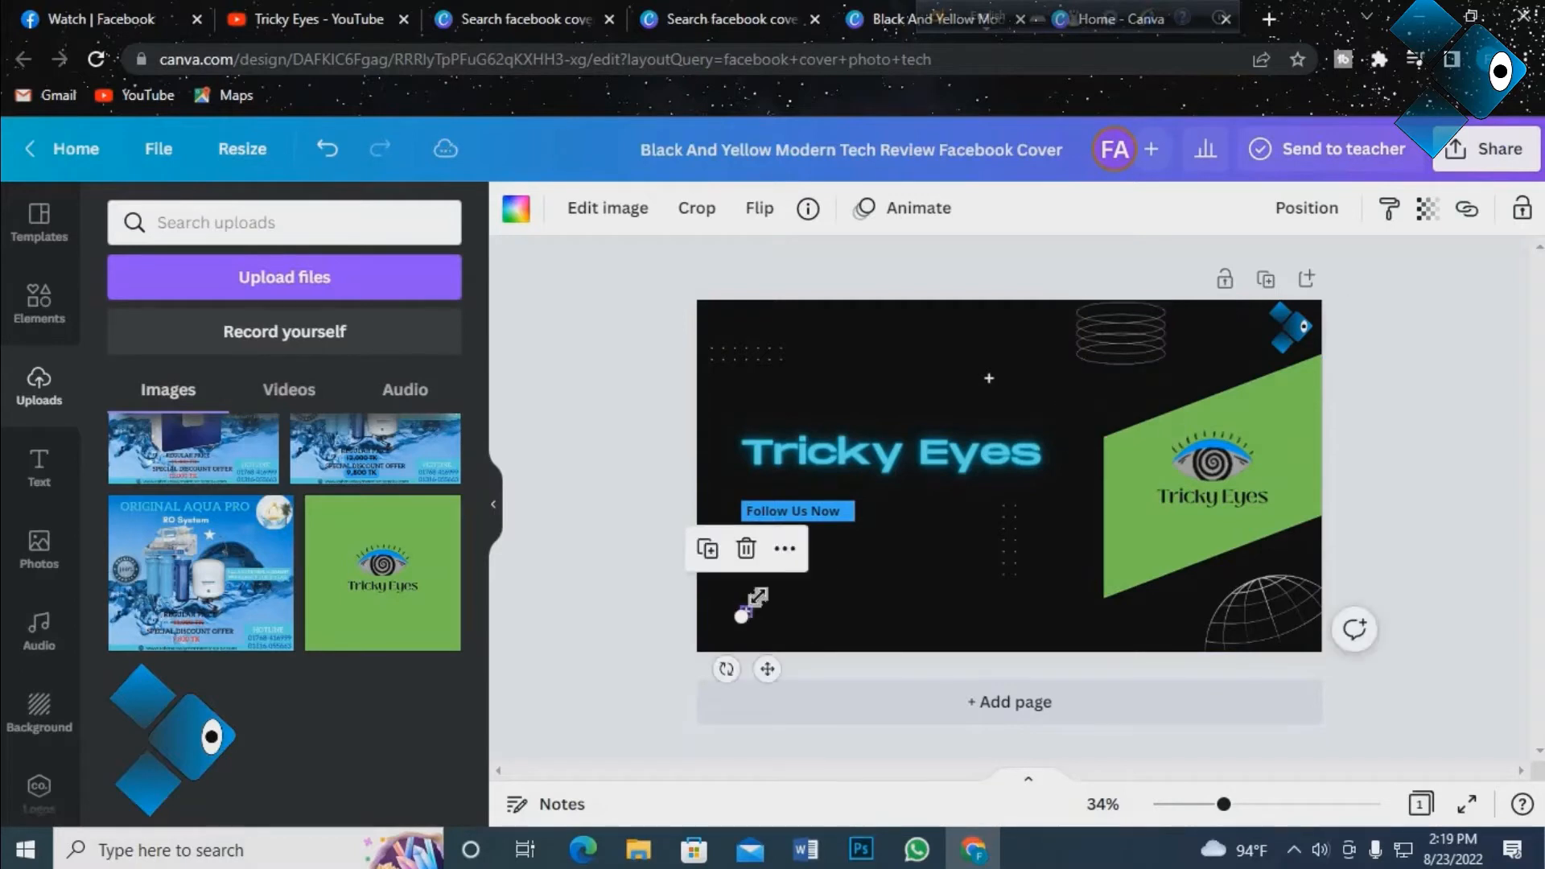
click(745, 546)
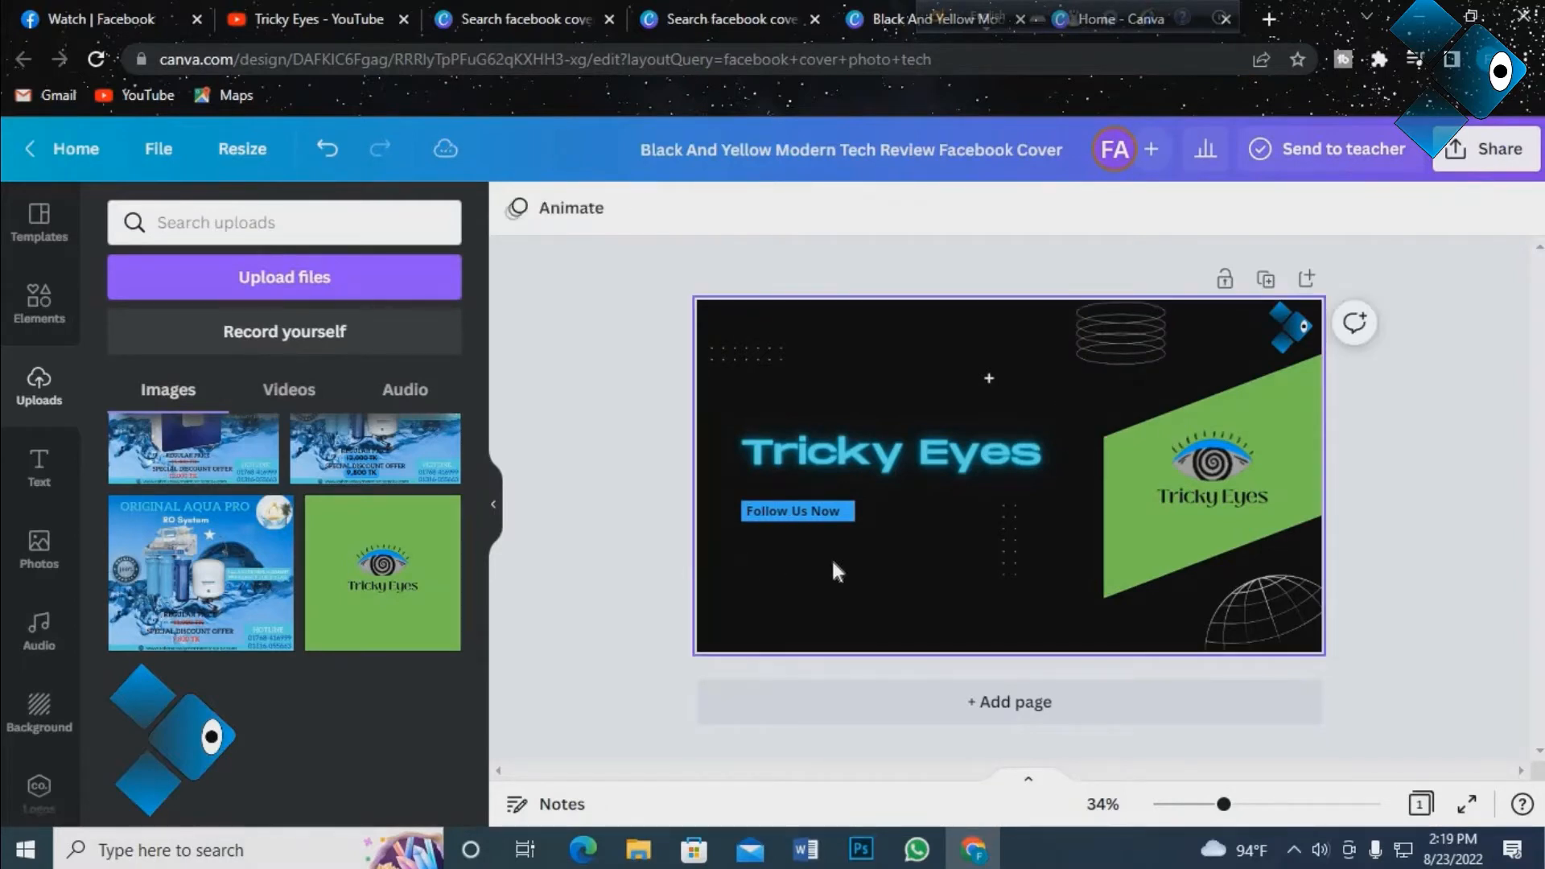
Move the vertical dot pattern into the design's bottom-left corner and delete the remaining plus sign above the title.
click(1006, 553)
drag(1006, 553, 701, 649)
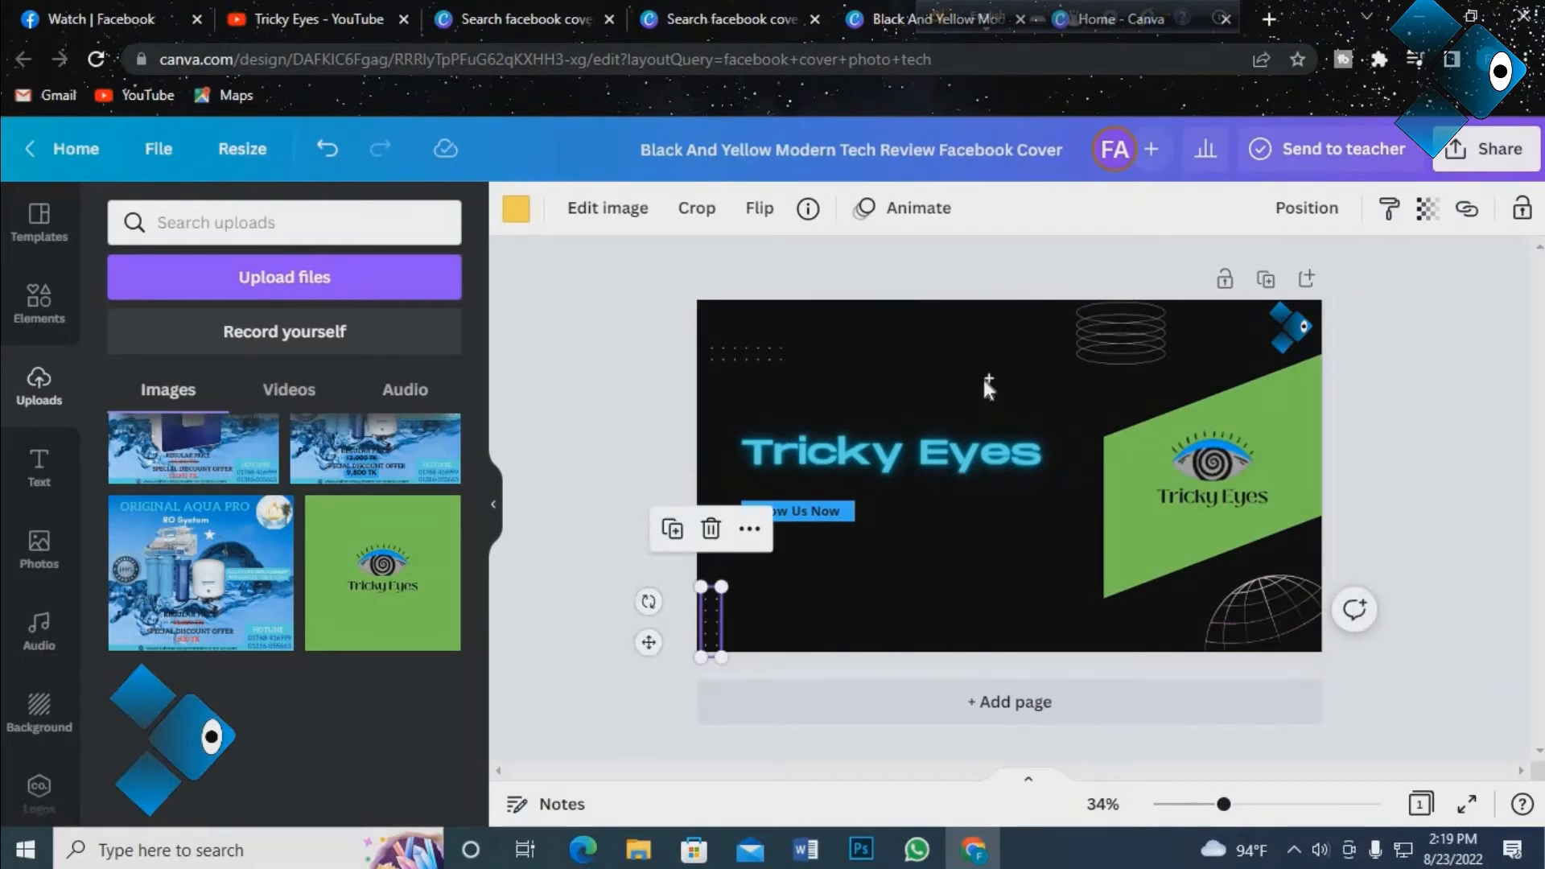
click(986, 382)
click(990, 326)
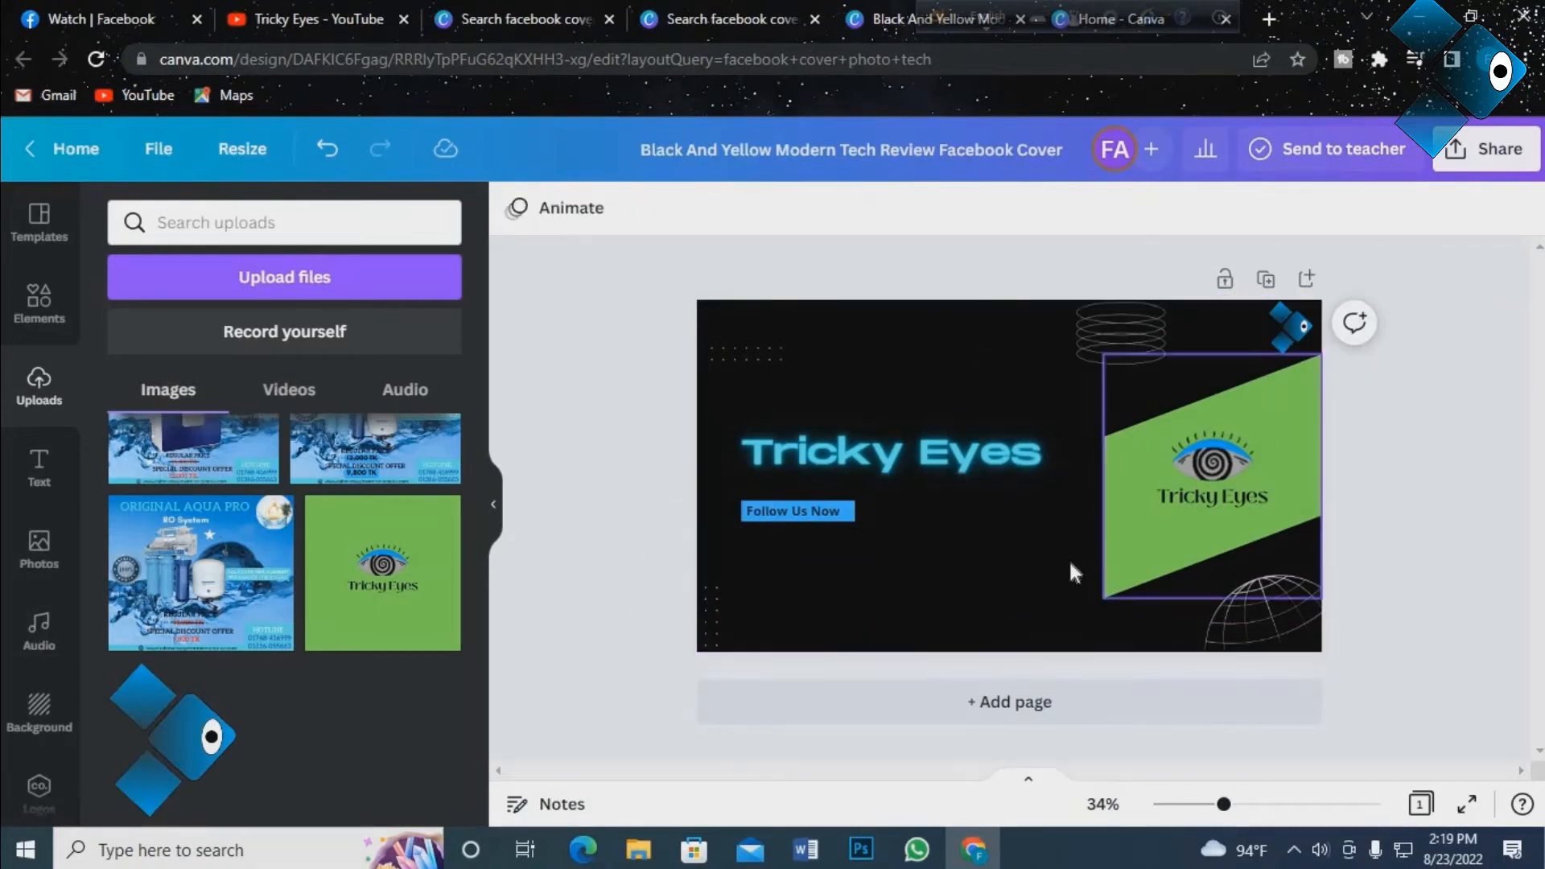
Nudge the wireframe globe slightly up and to the left in the design's bottom-right corner.
drag(1276, 624, 1267, 612)
click(1273, 400)
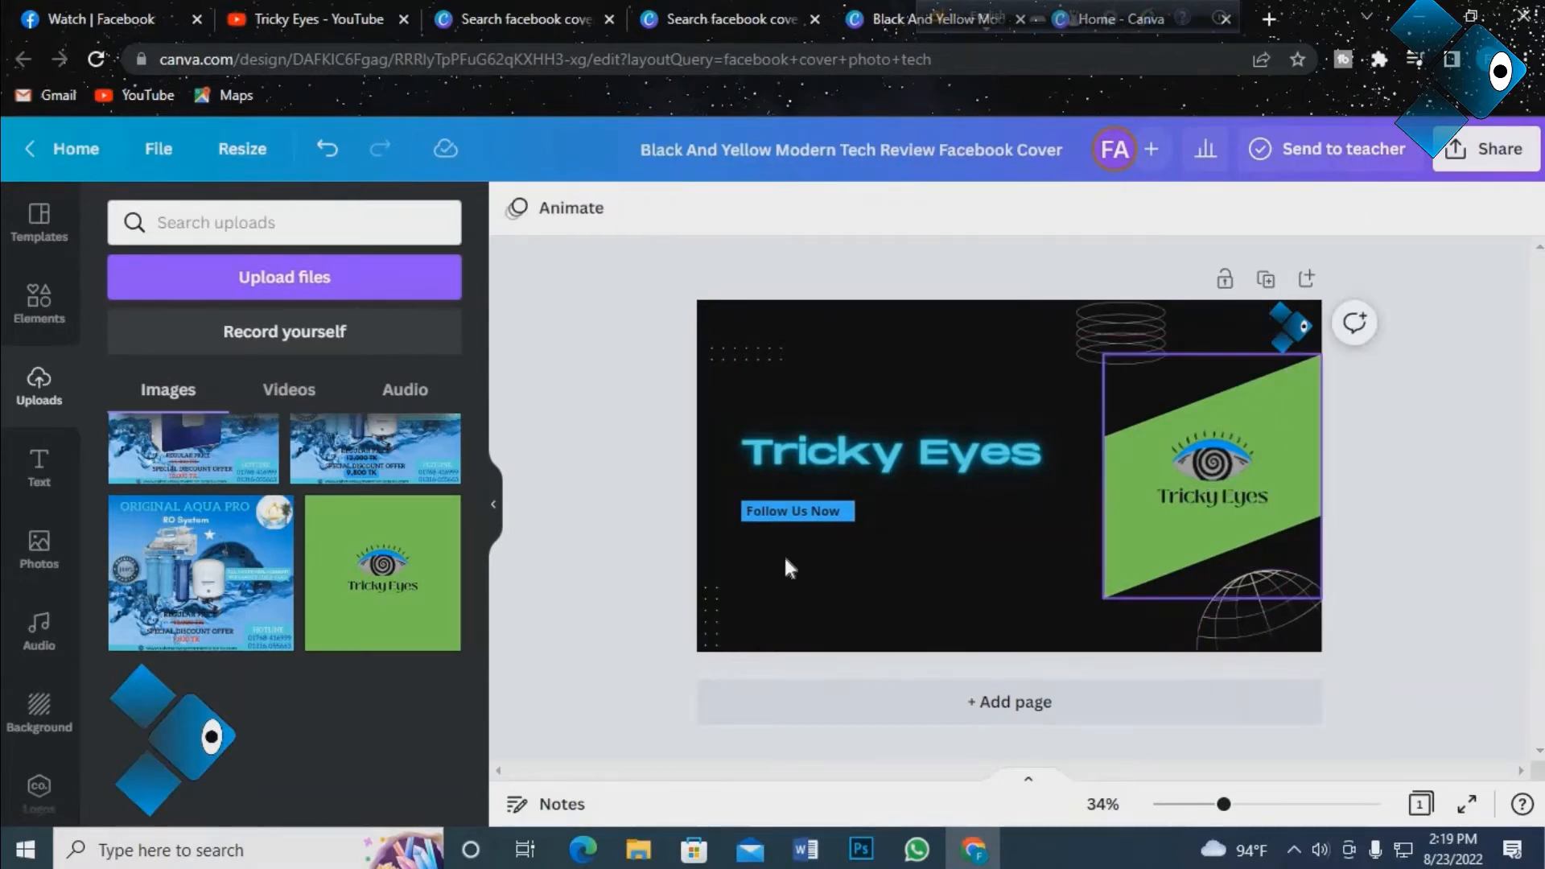
scroll(214, 676, down, 10)
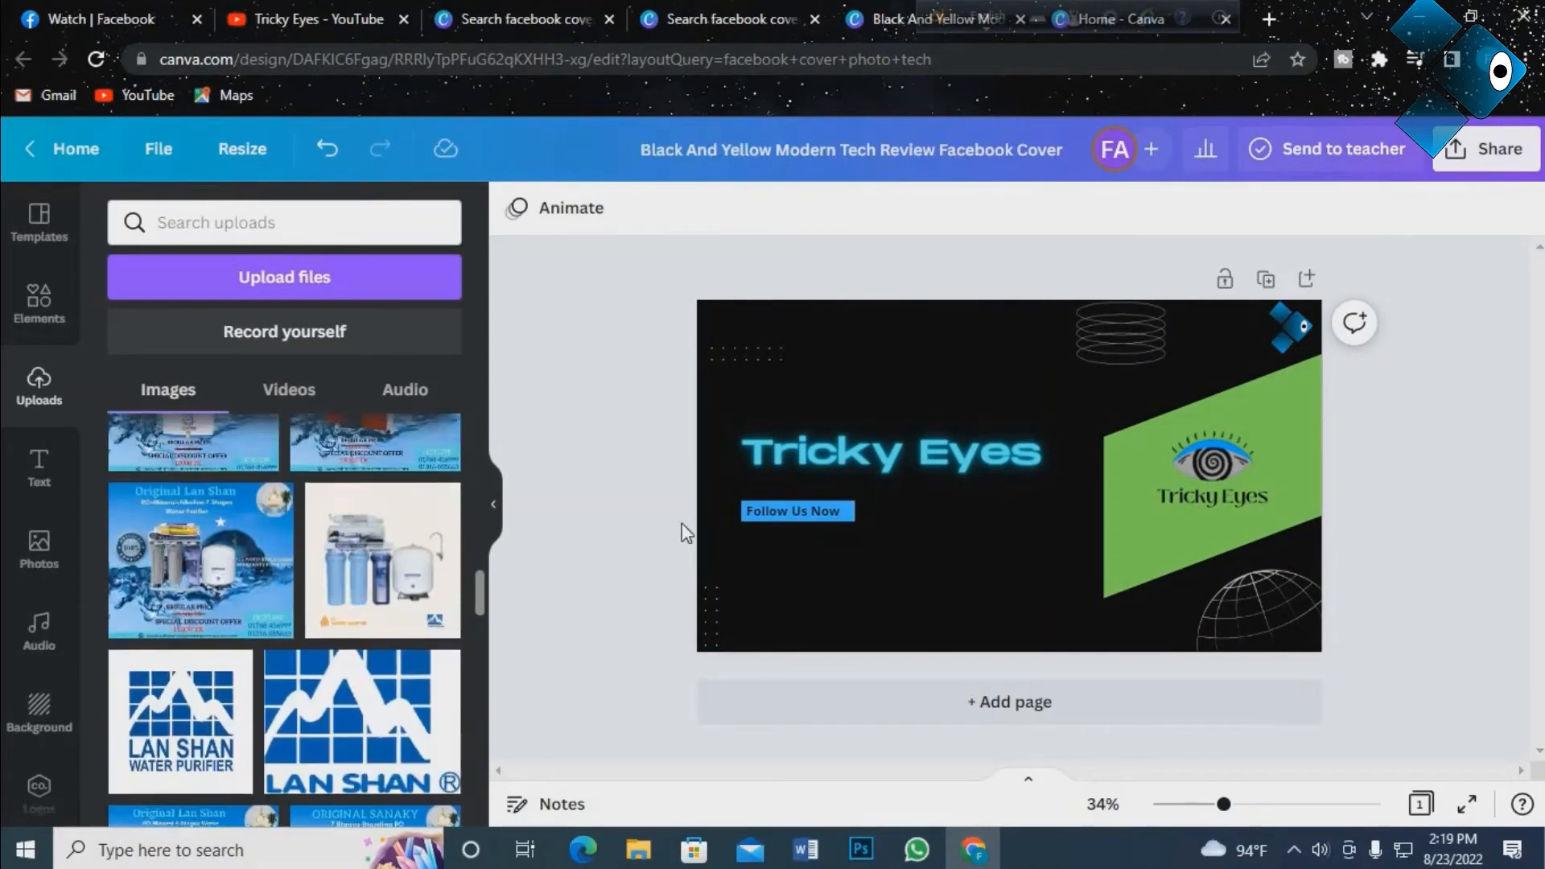
Try green, near-black and white as the cover's background color, and restore the black document color.
click(795, 339)
click(516, 208)
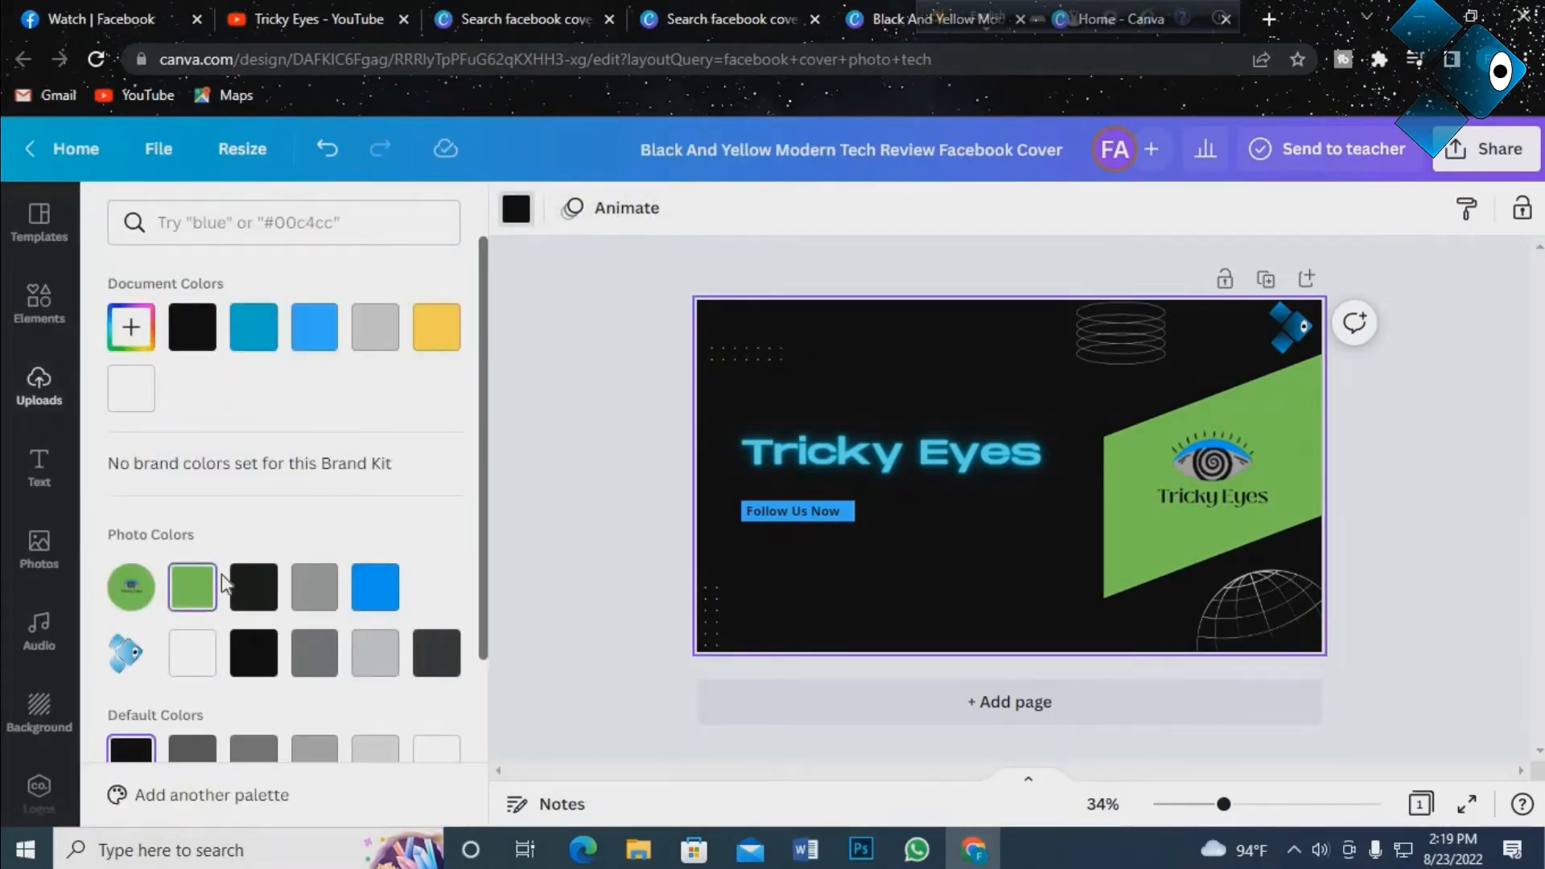
click(212, 578)
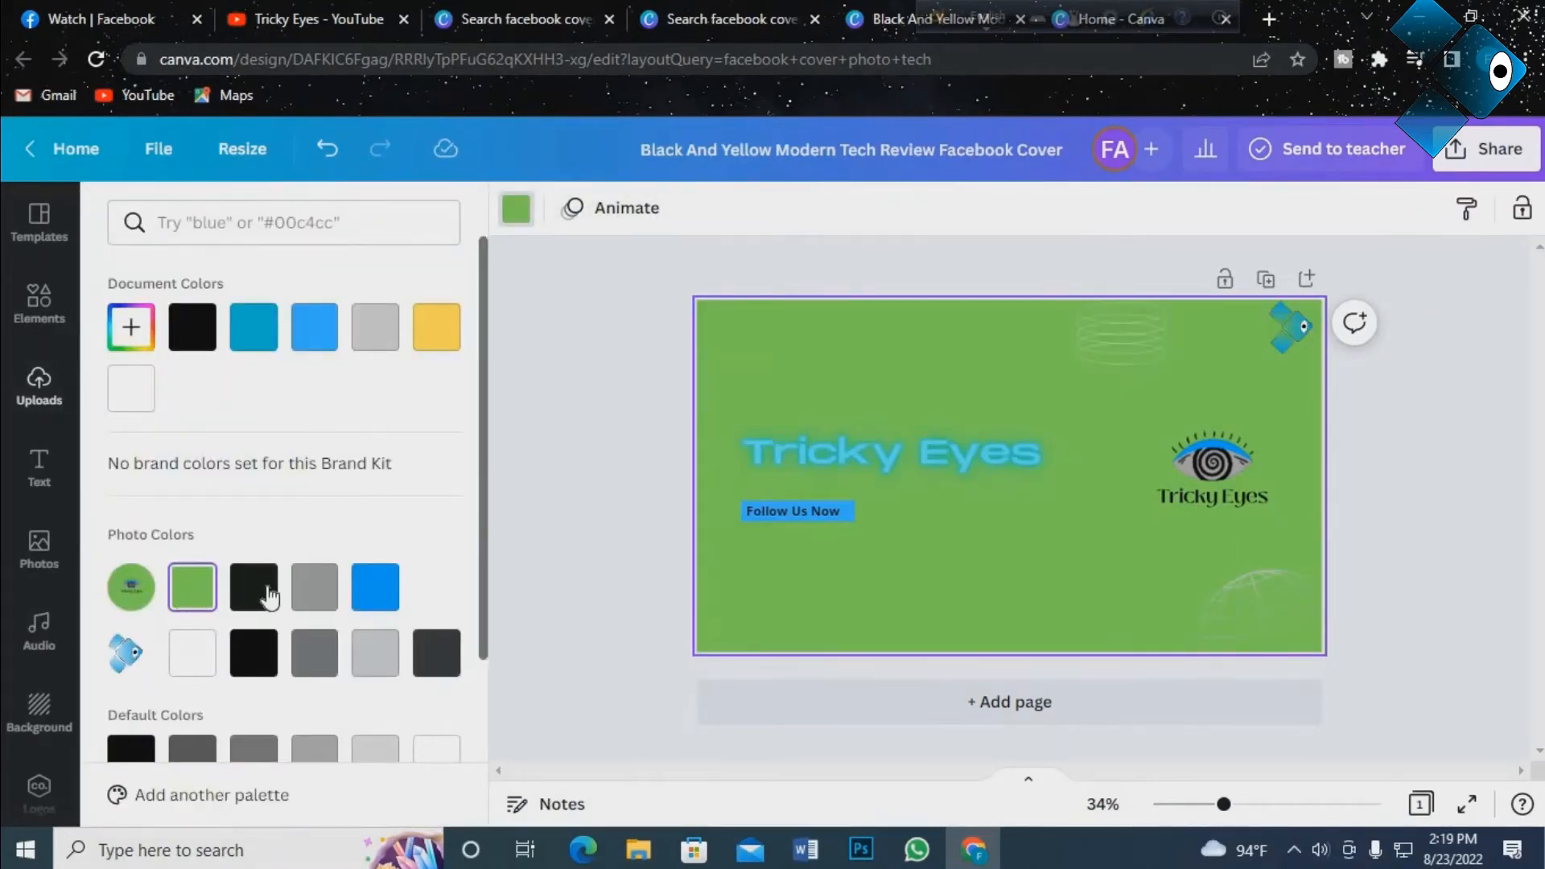
click(269, 597)
click(257, 652)
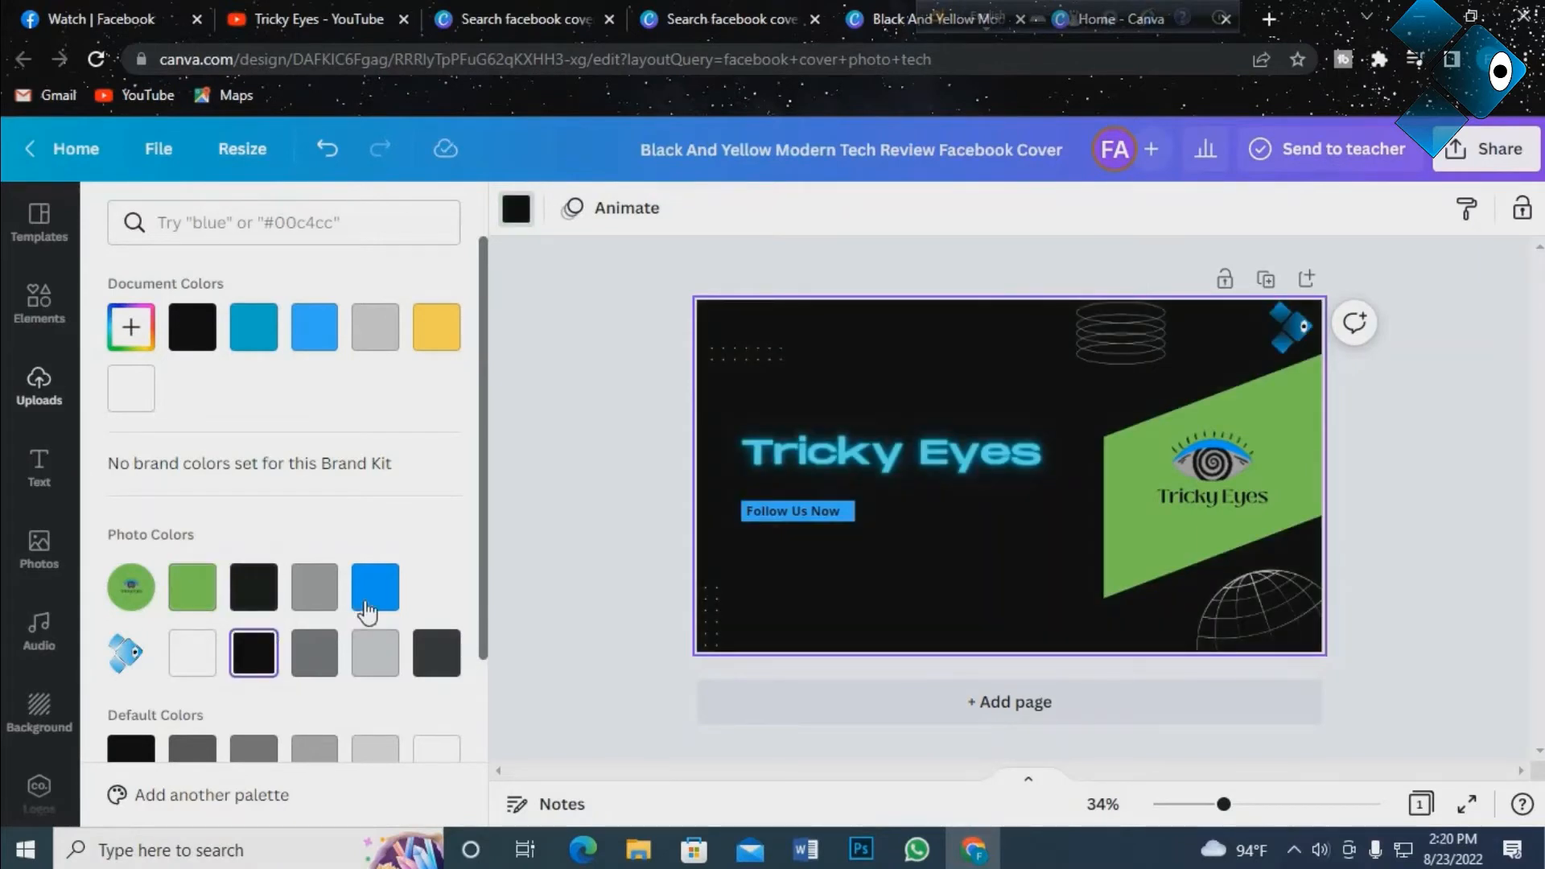
scroll(264, 615, down, 2)
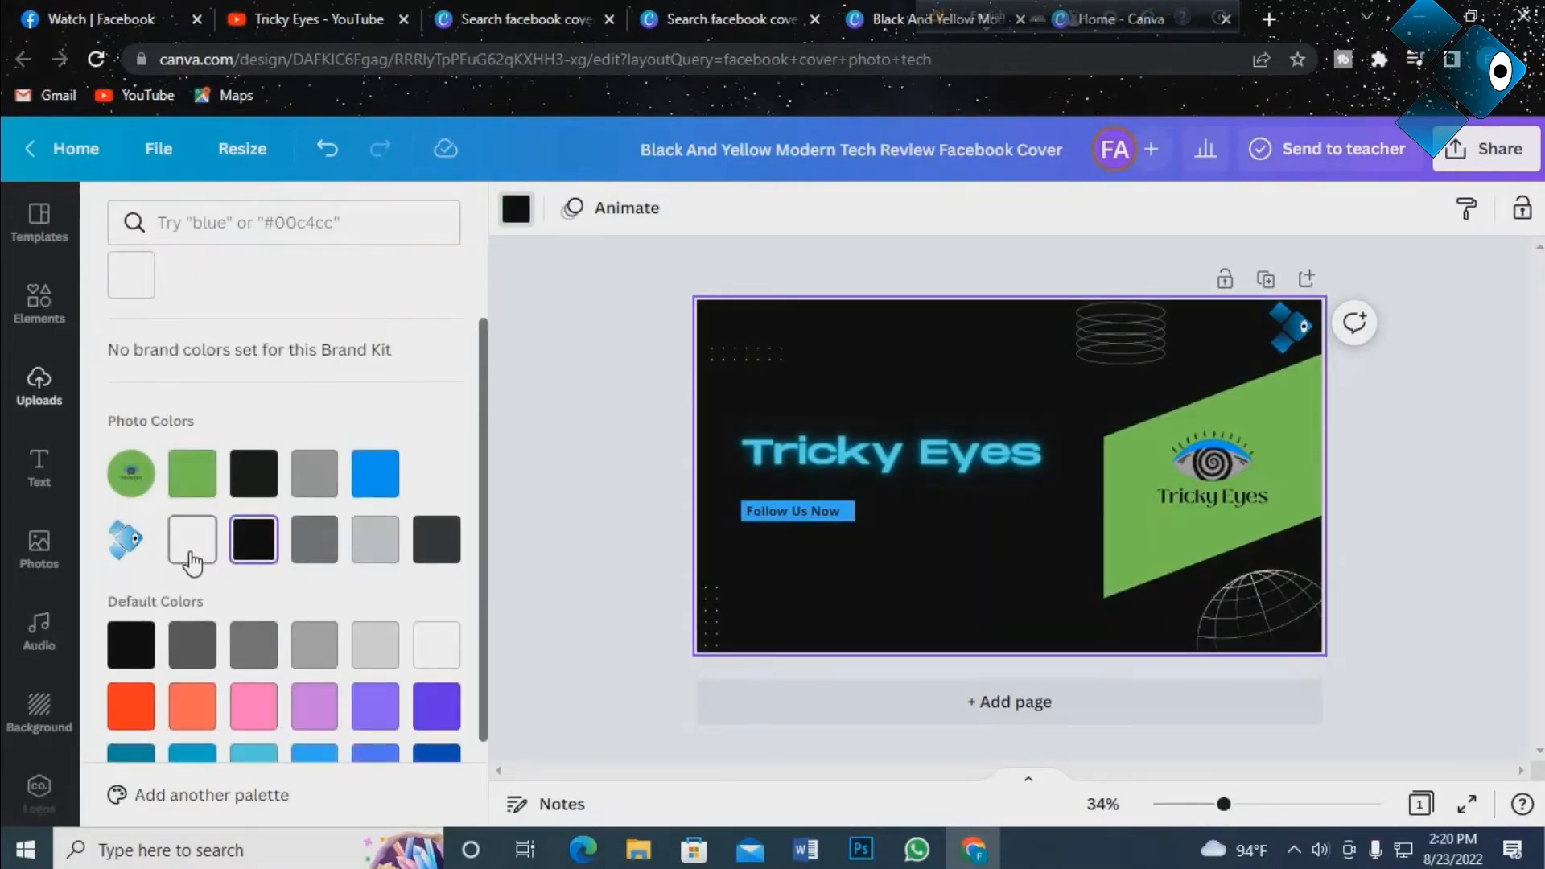
click(193, 562)
scroll(205, 558, up, 2)
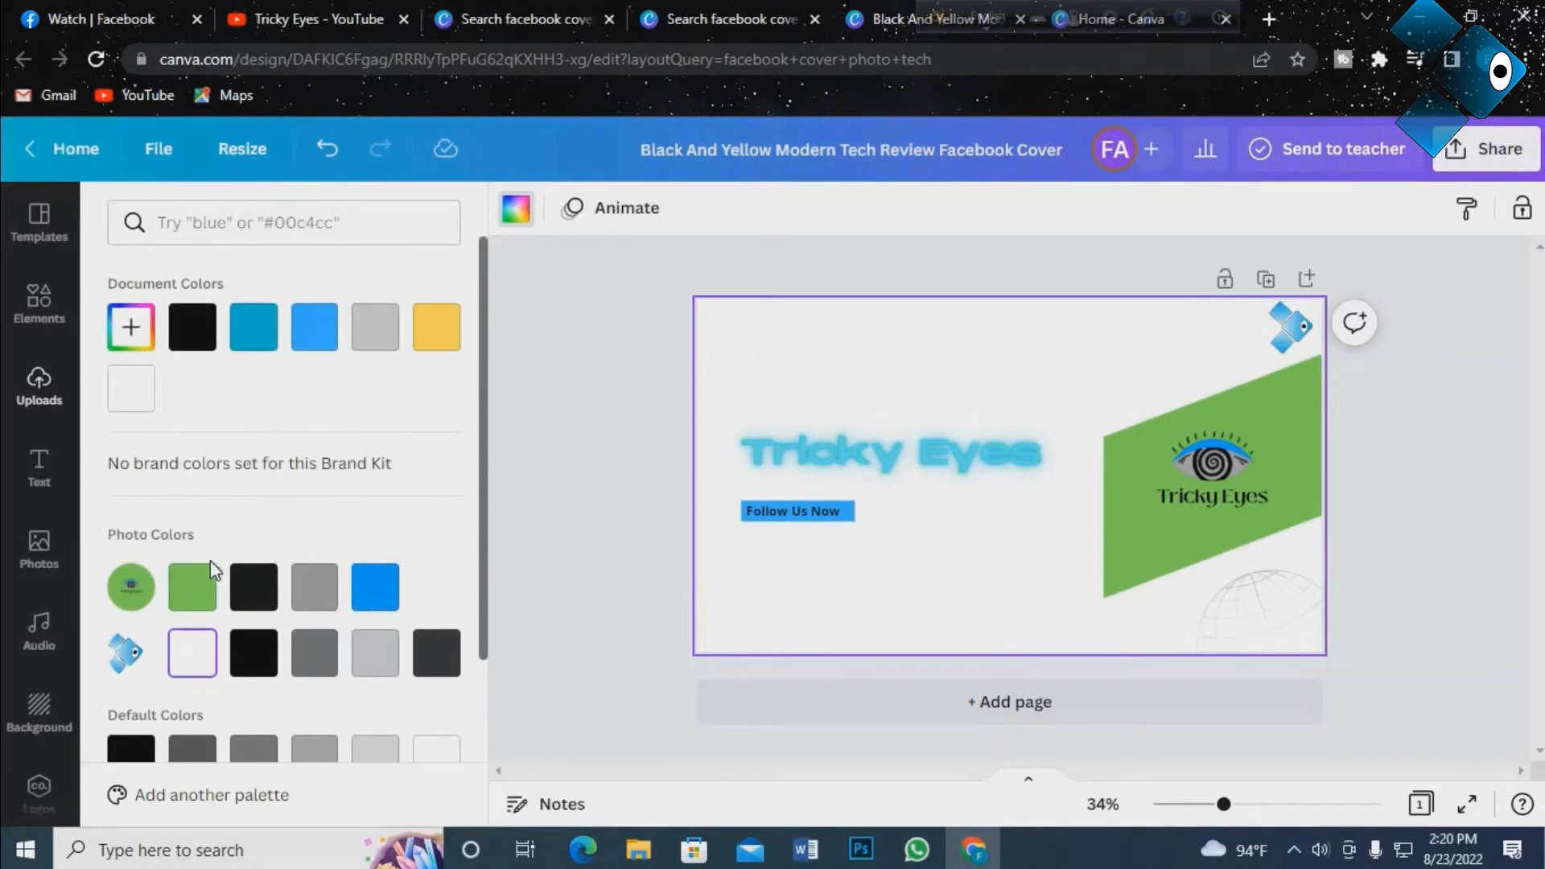
click(272, 345)
click(188, 344)
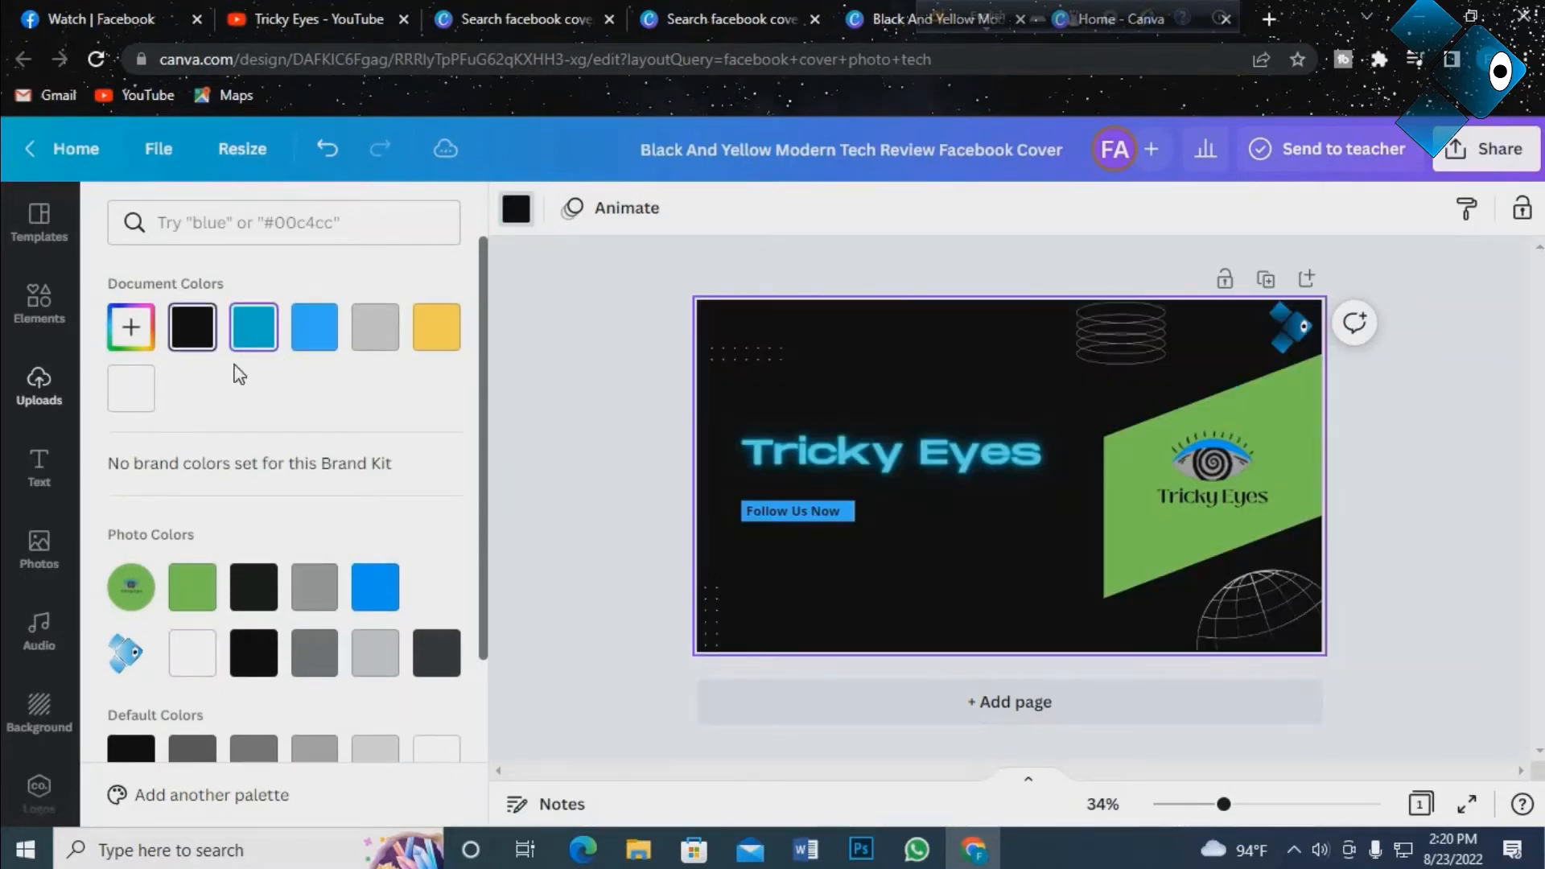
click(548, 362)
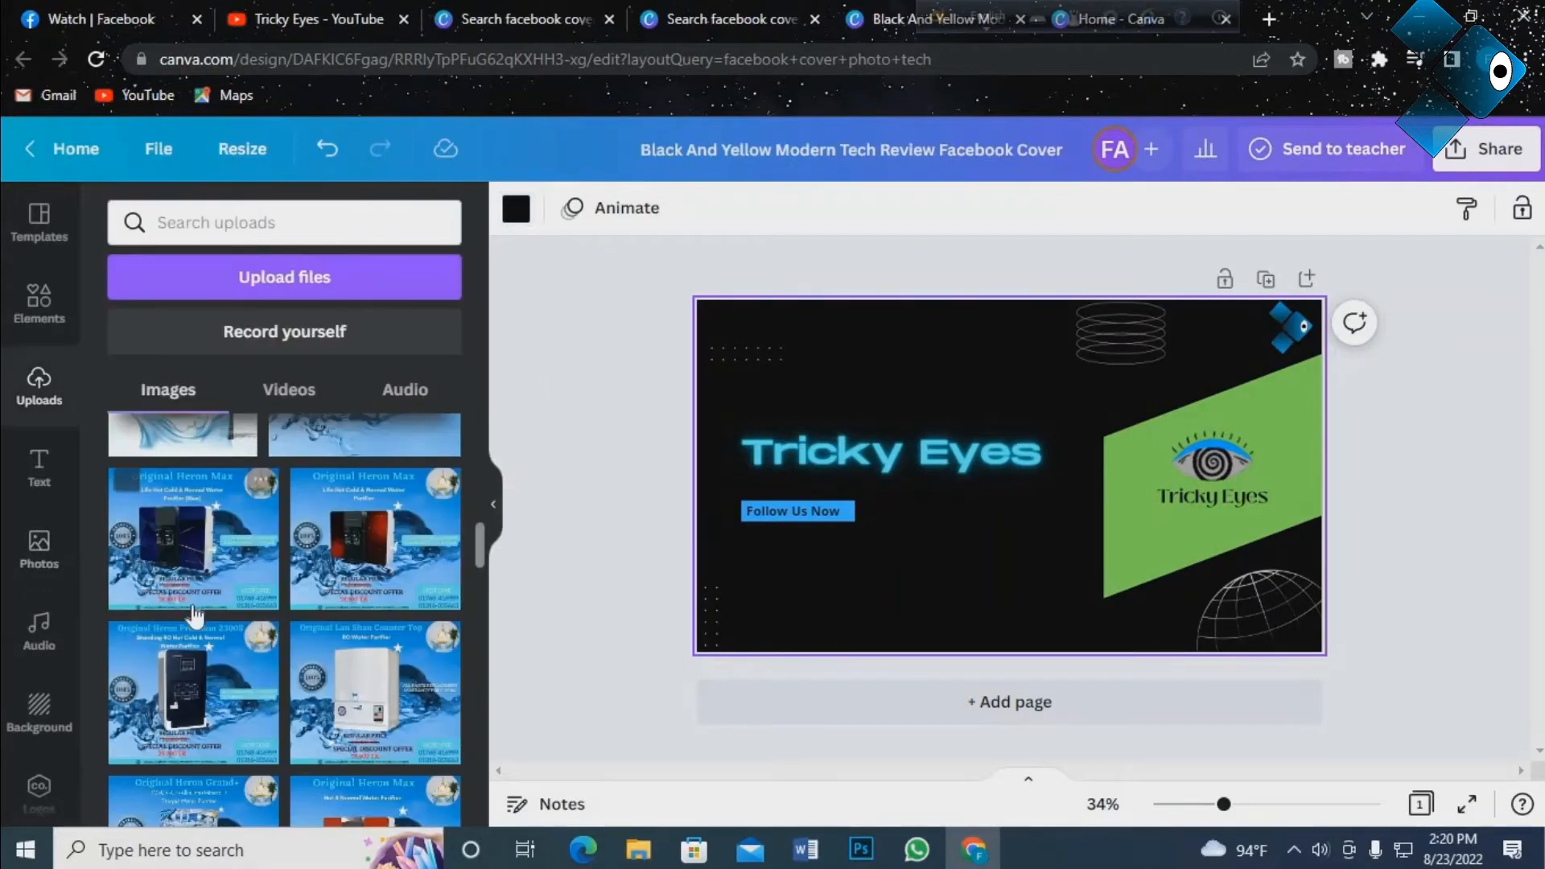
Change the font of the "Tricky Eyes" title to Alex Brush.
click(925, 452)
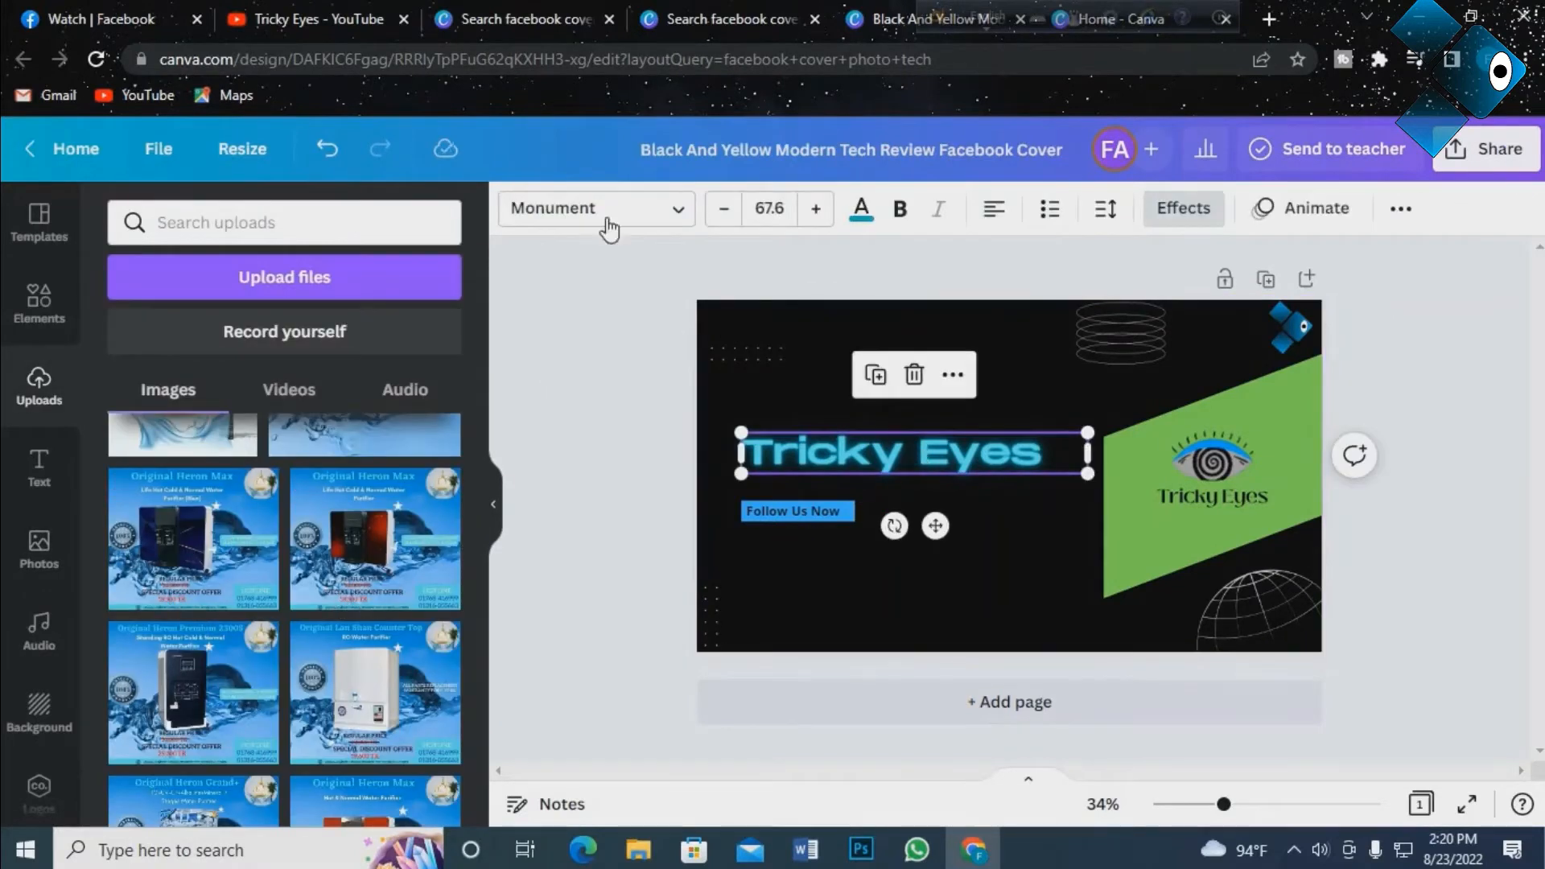
click(678, 209)
scroll(293, 564, down, 10)
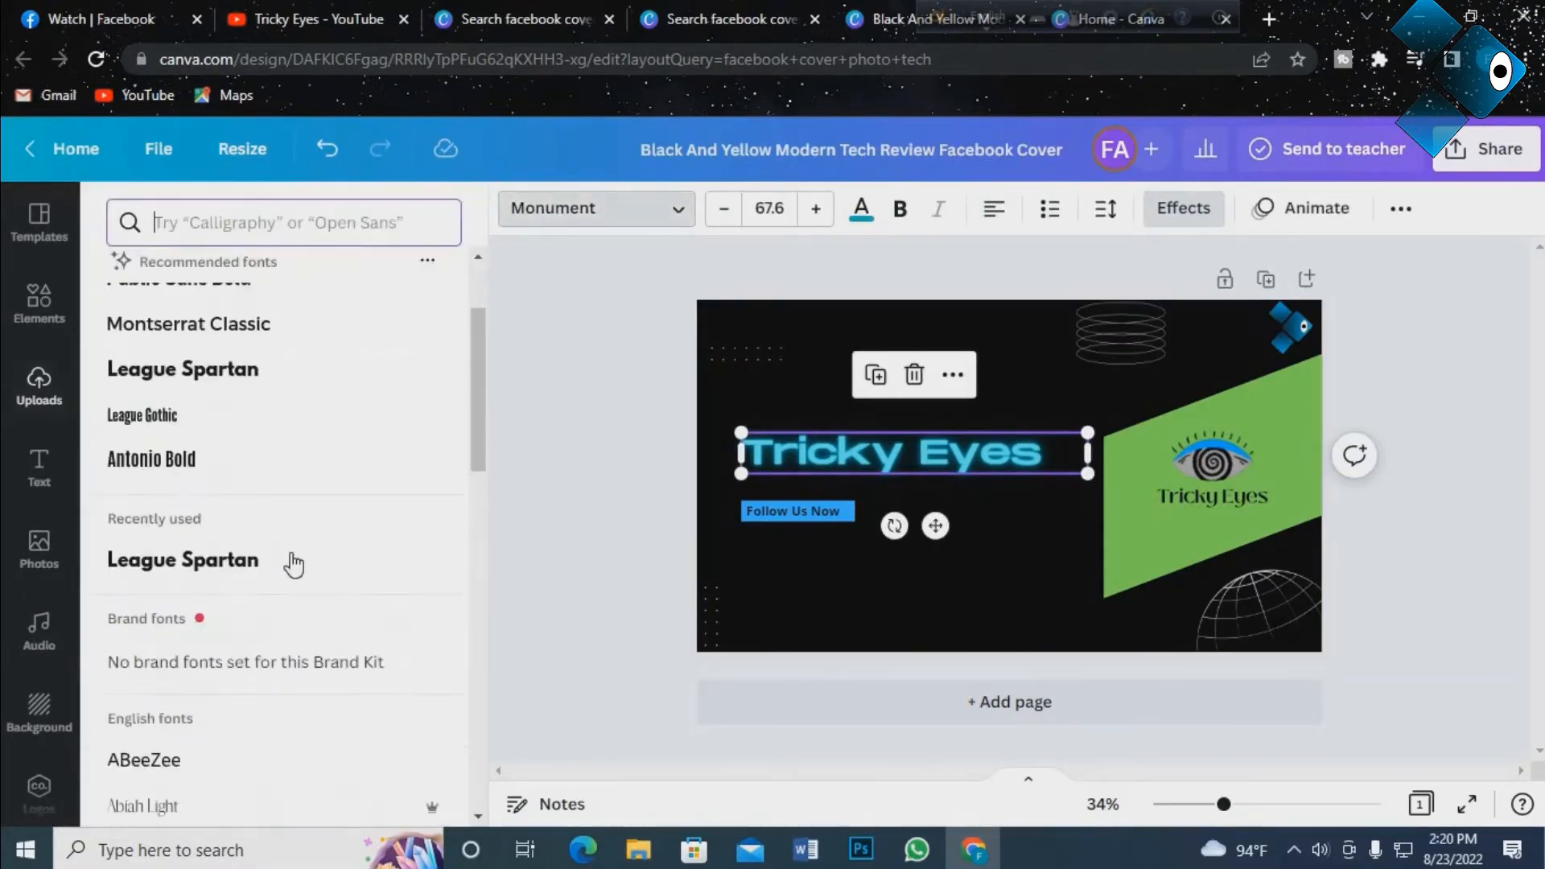
scroll(295, 556, down, 3)
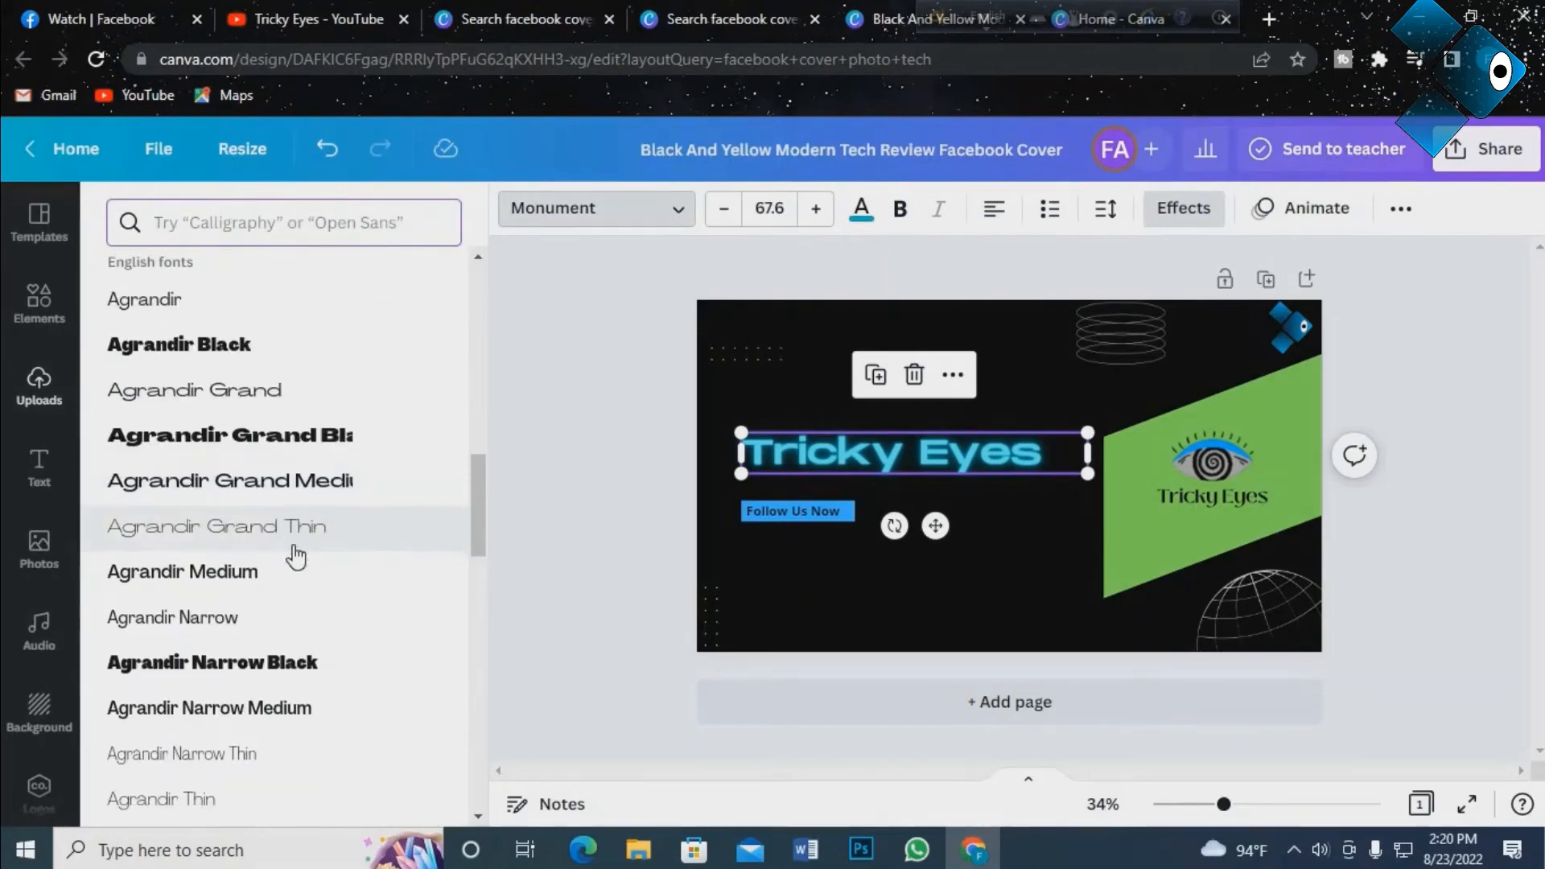
scroll(296, 555, down, 3)
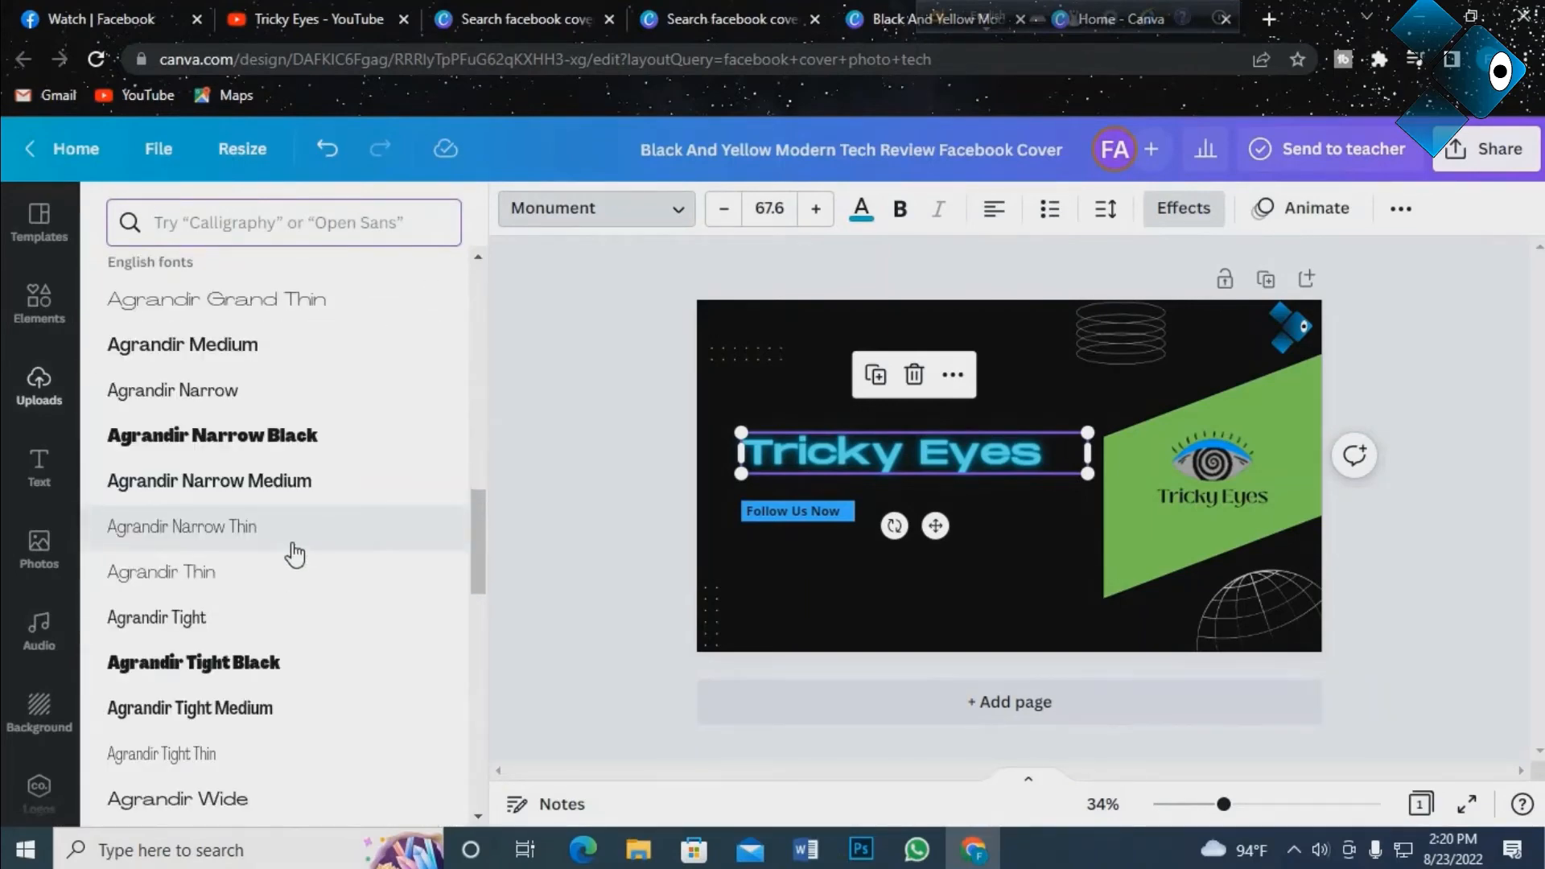
scroll(295, 553, down, 6)
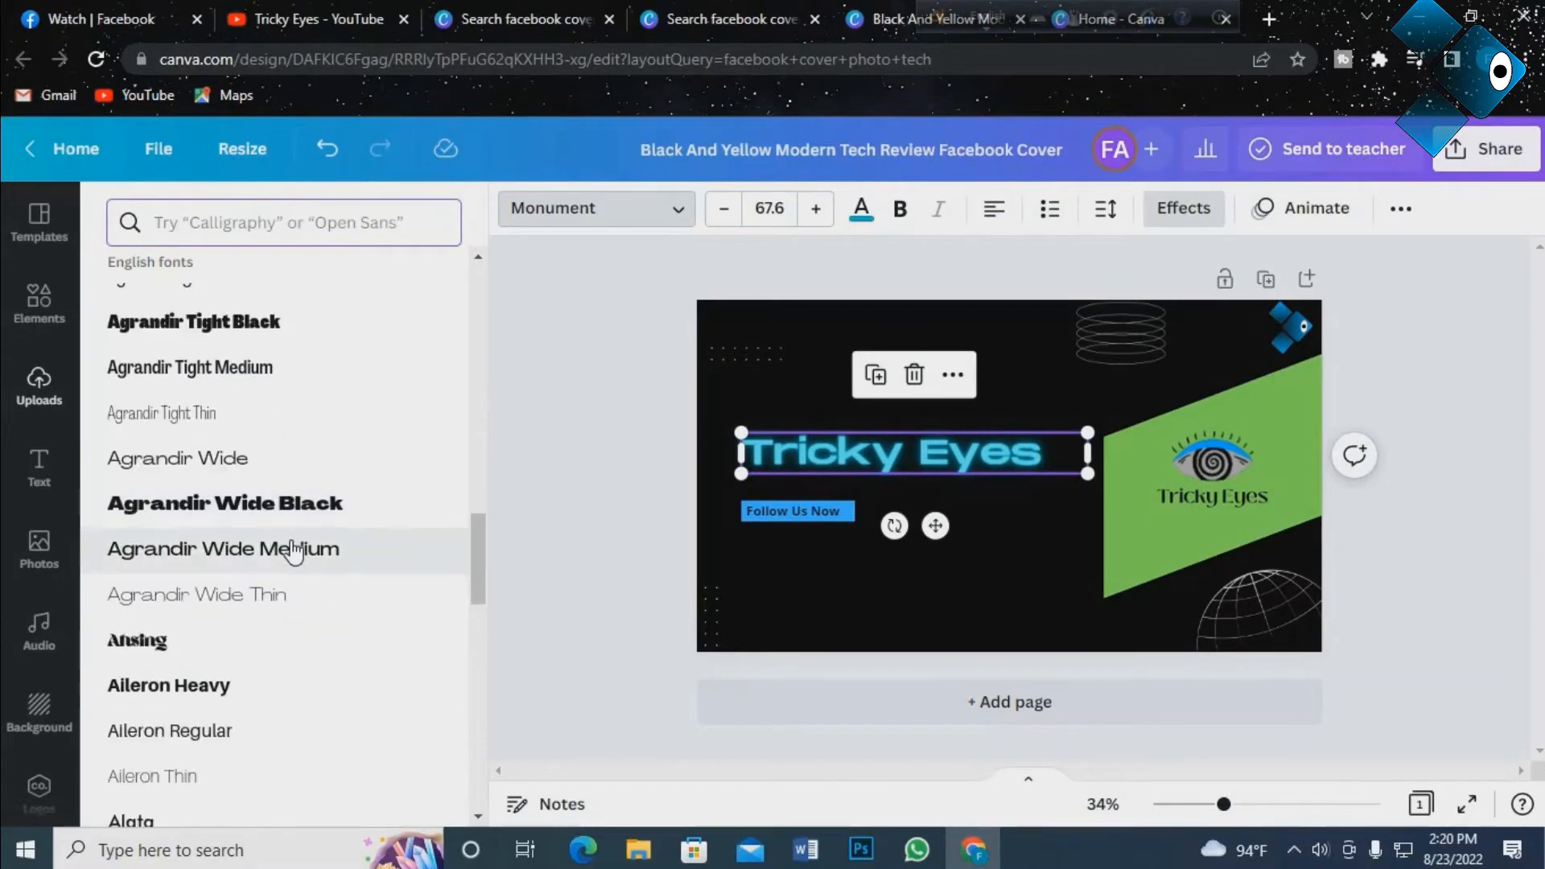
scroll(294, 552, down, 6)
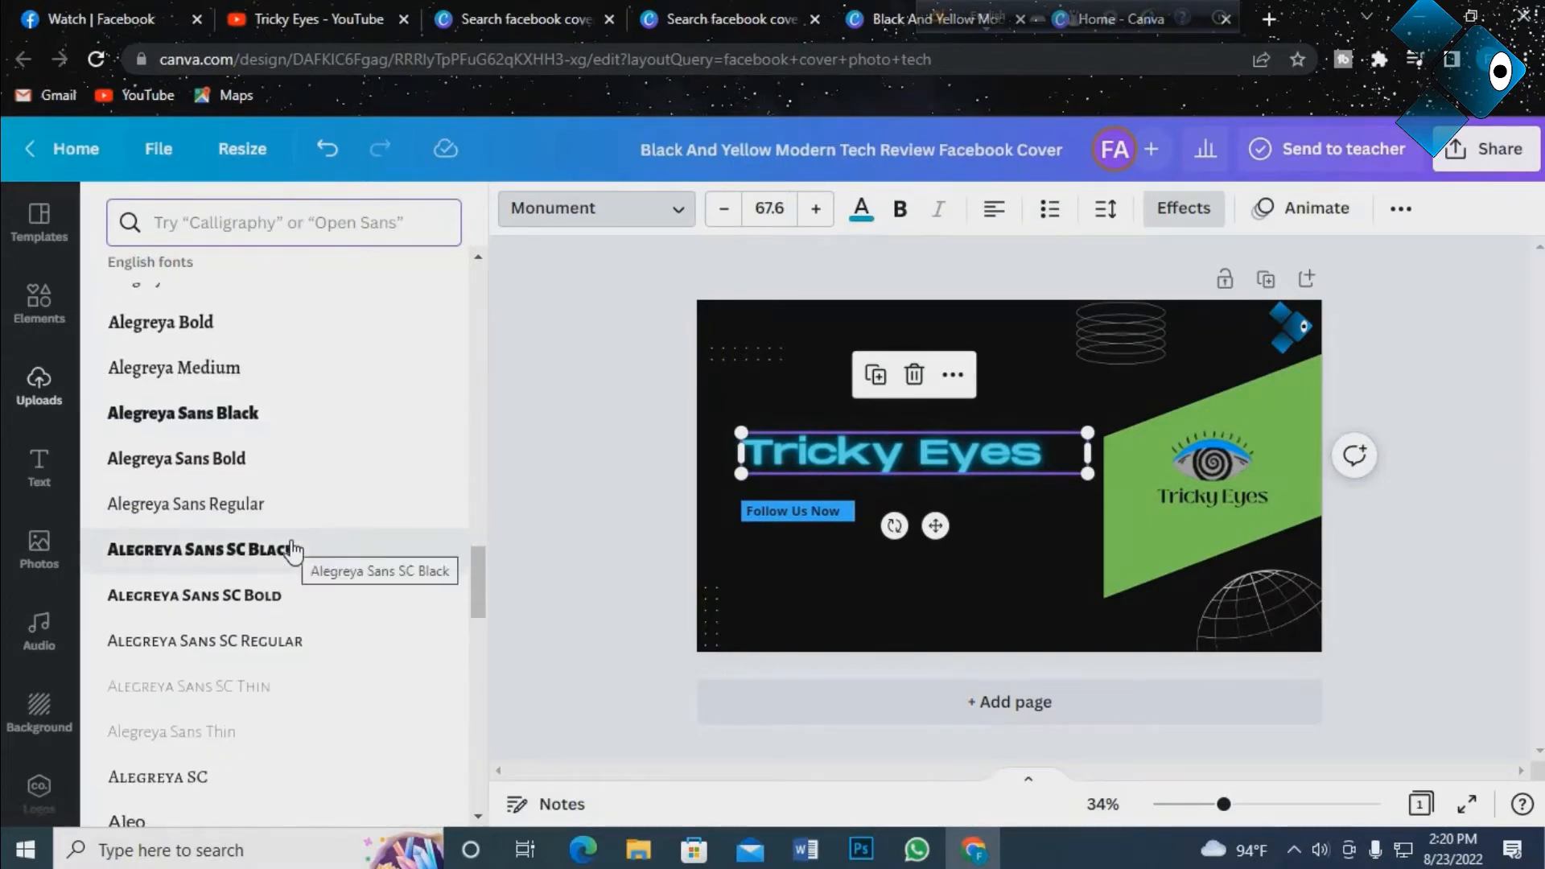
scroll(293, 552, down, 4)
scroll(294, 552, down, 3)
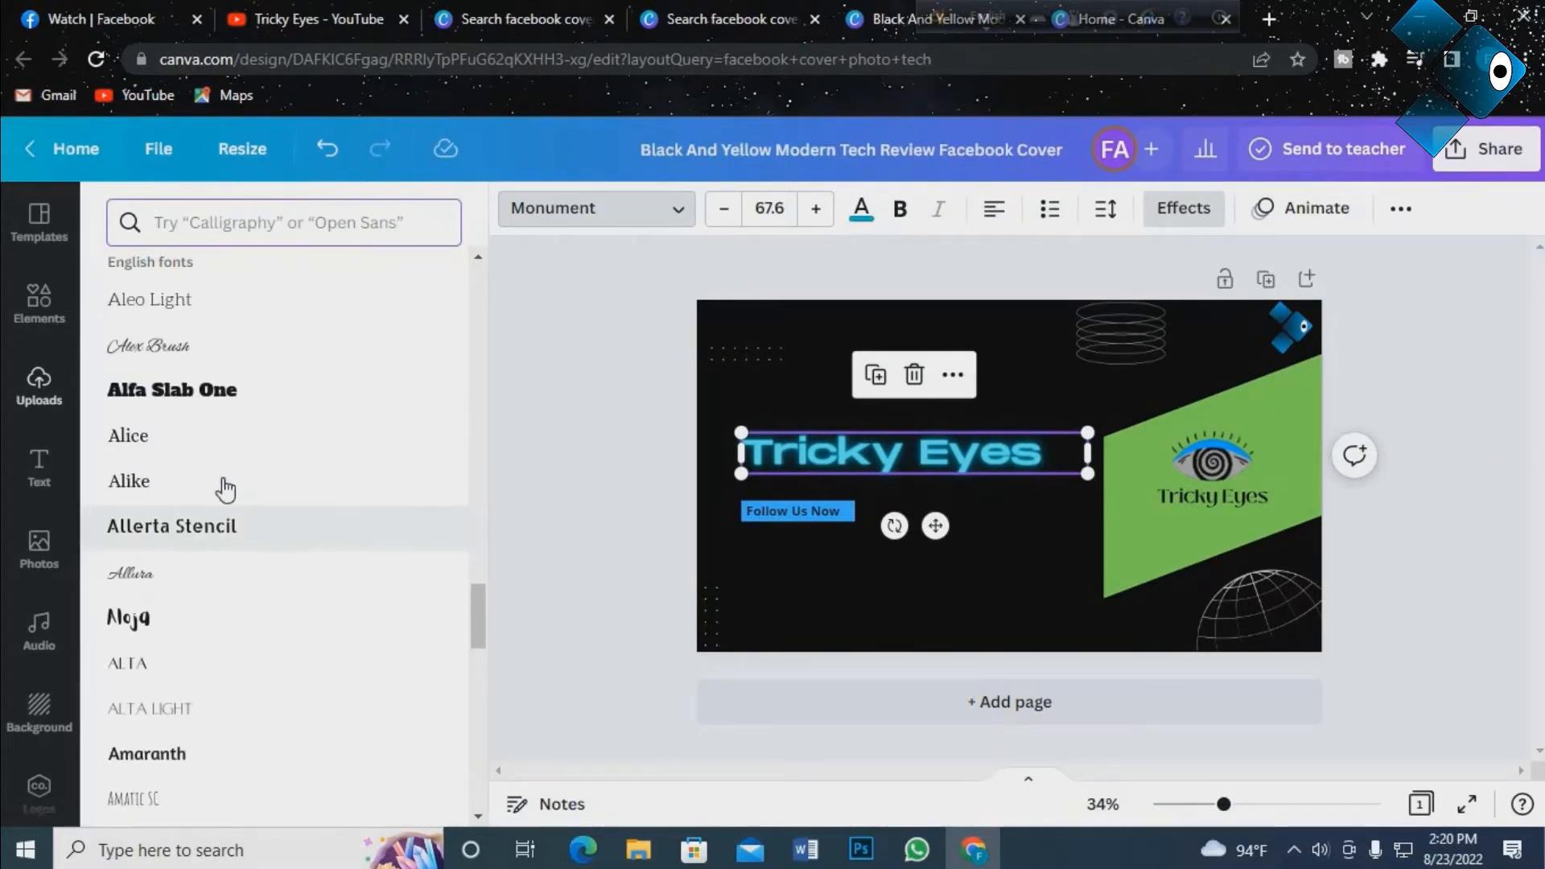
click(165, 348)
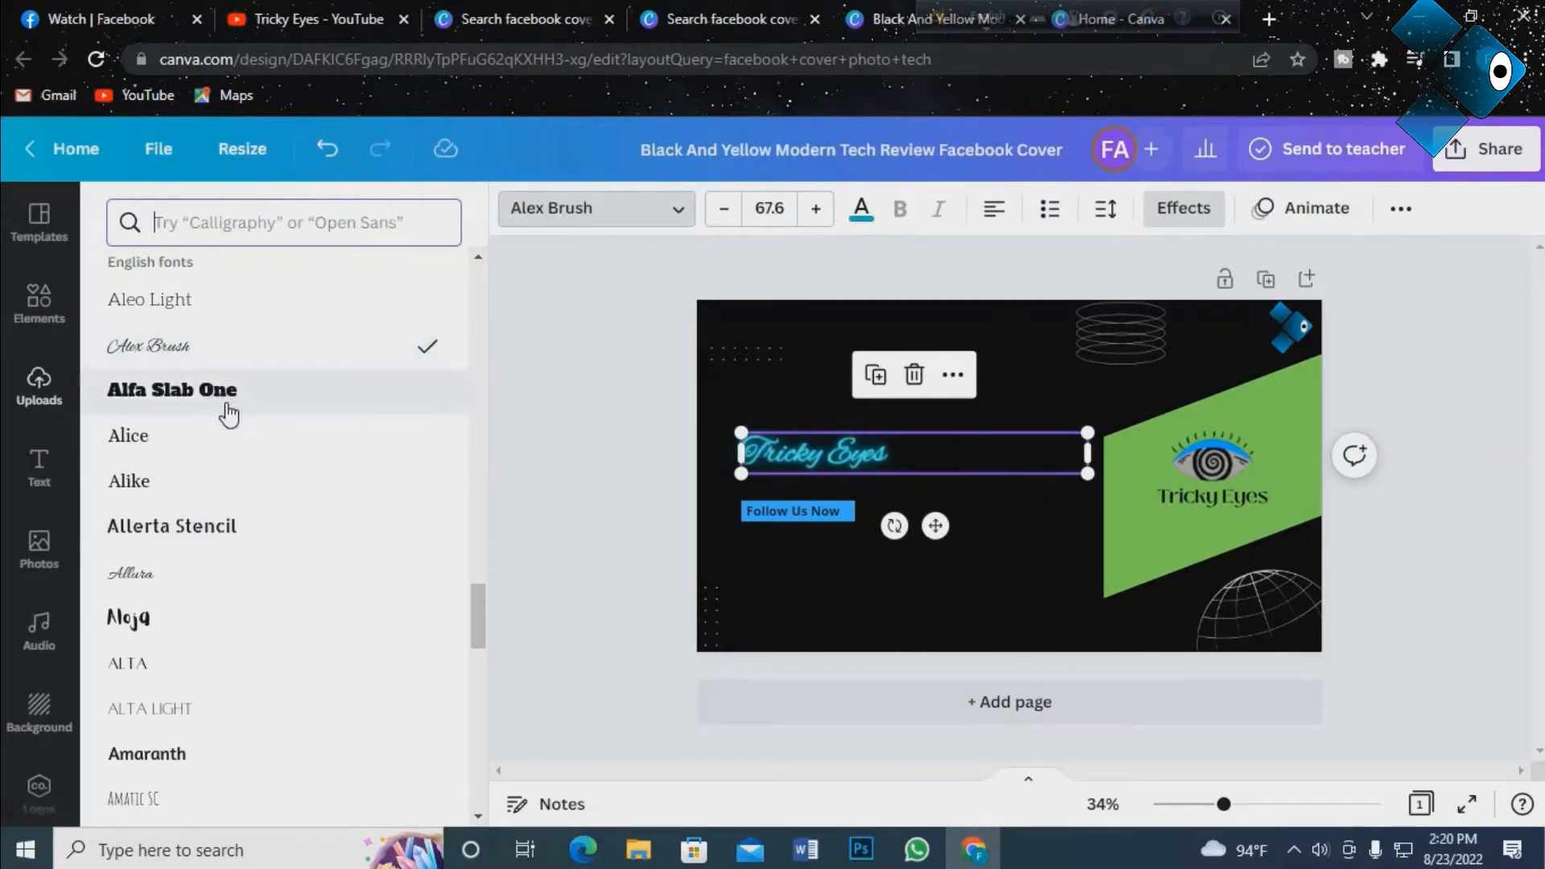
Try the Amsterdam One and Aprila Bold fonts on the "Tricky Eyes" title.
scroll(229, 414, down, 10)
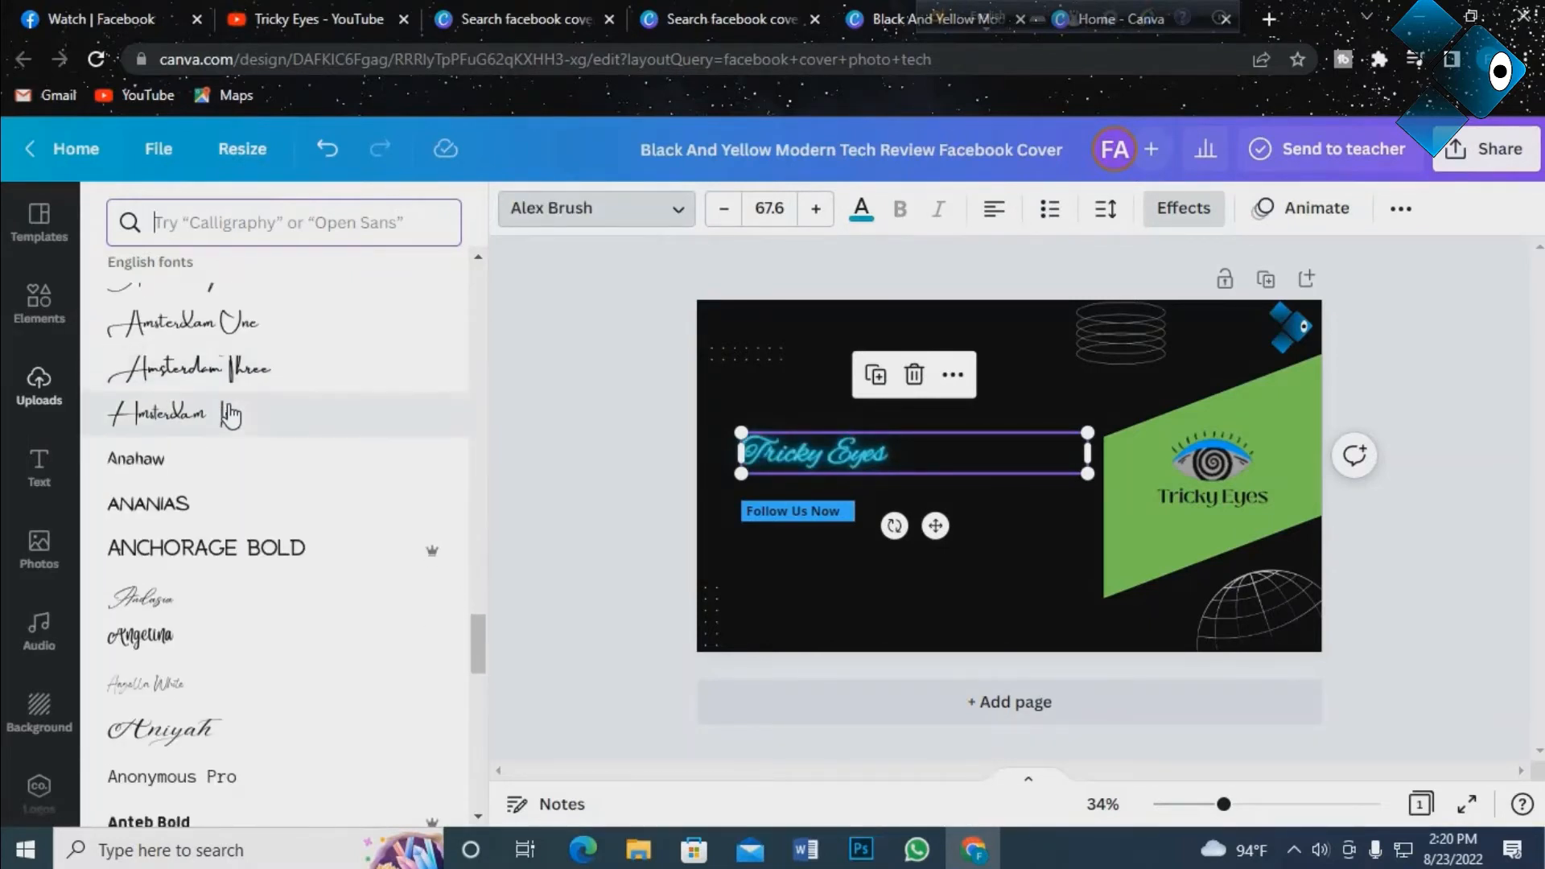
scroll(230, 414, up, 3)
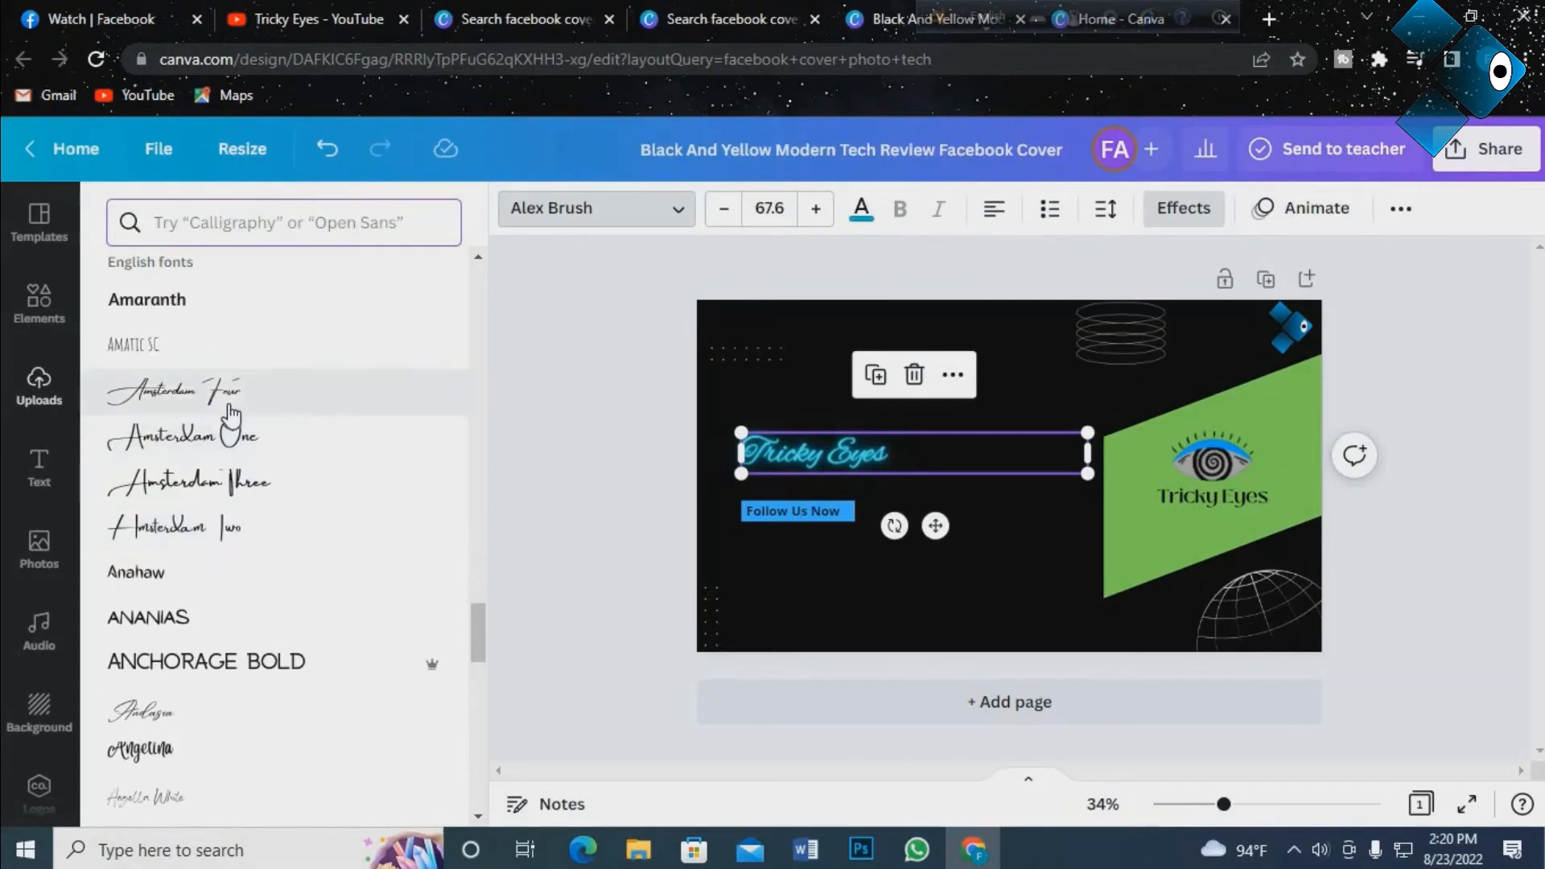
click(227, 449)
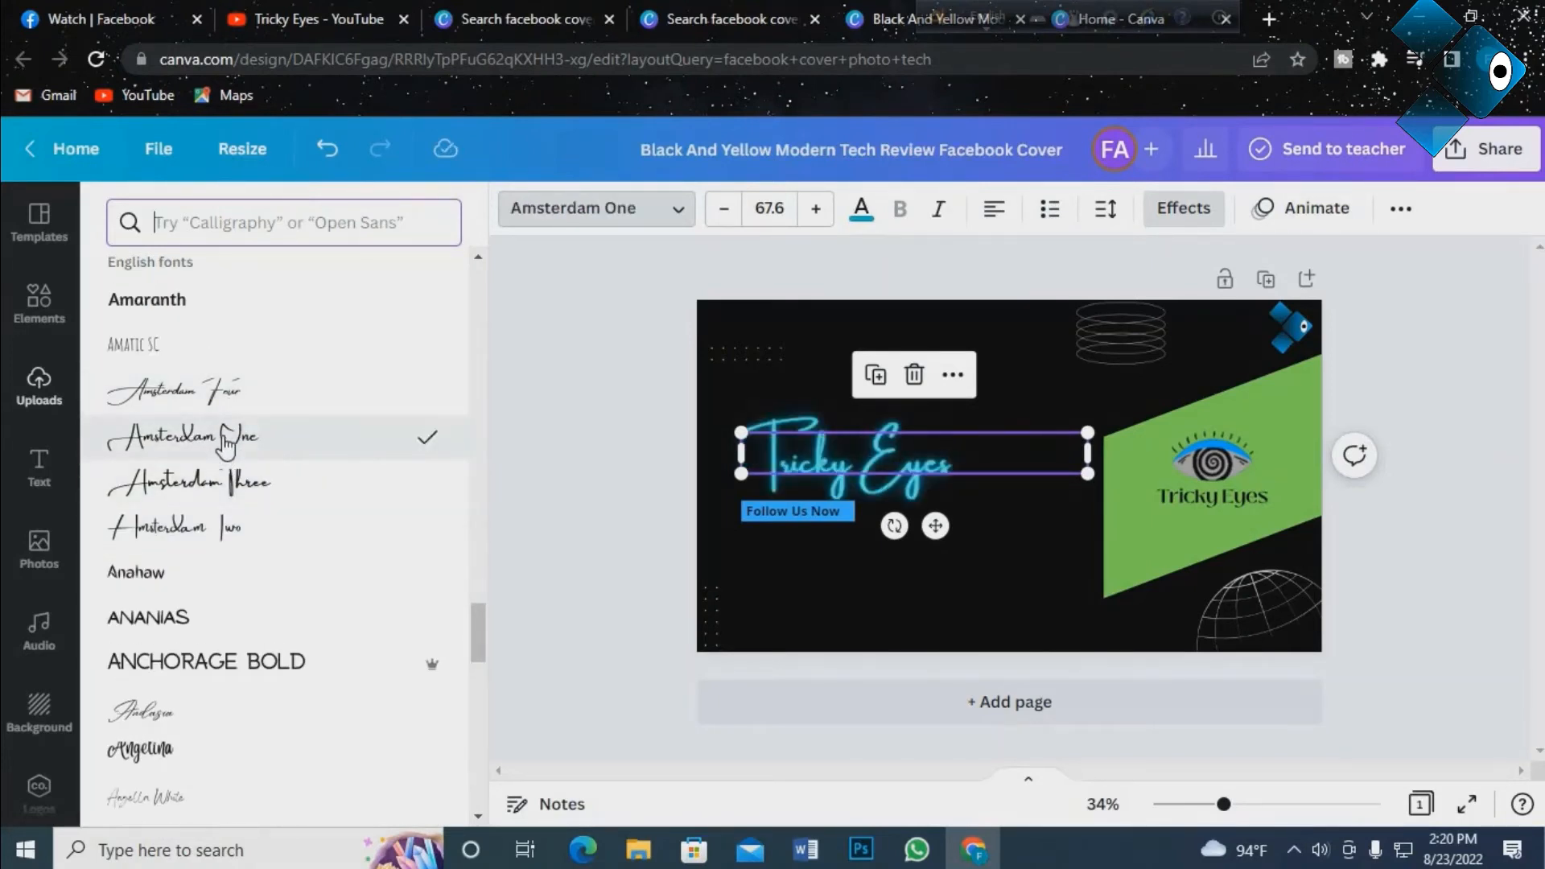
scroll(226, 460, down, 7)
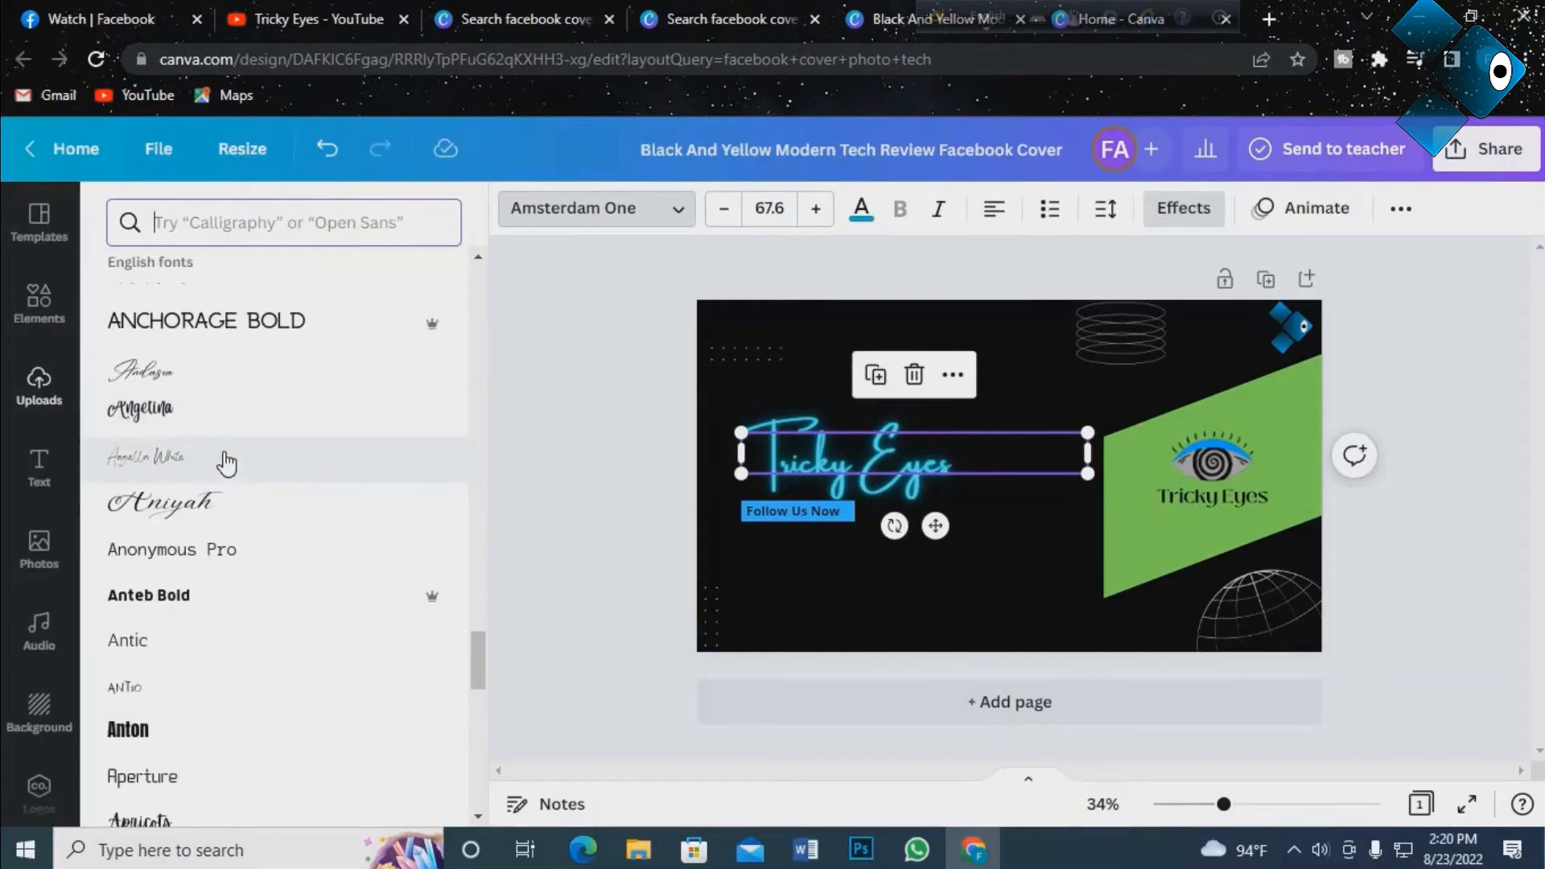
scroll(189, 458, down, 4)
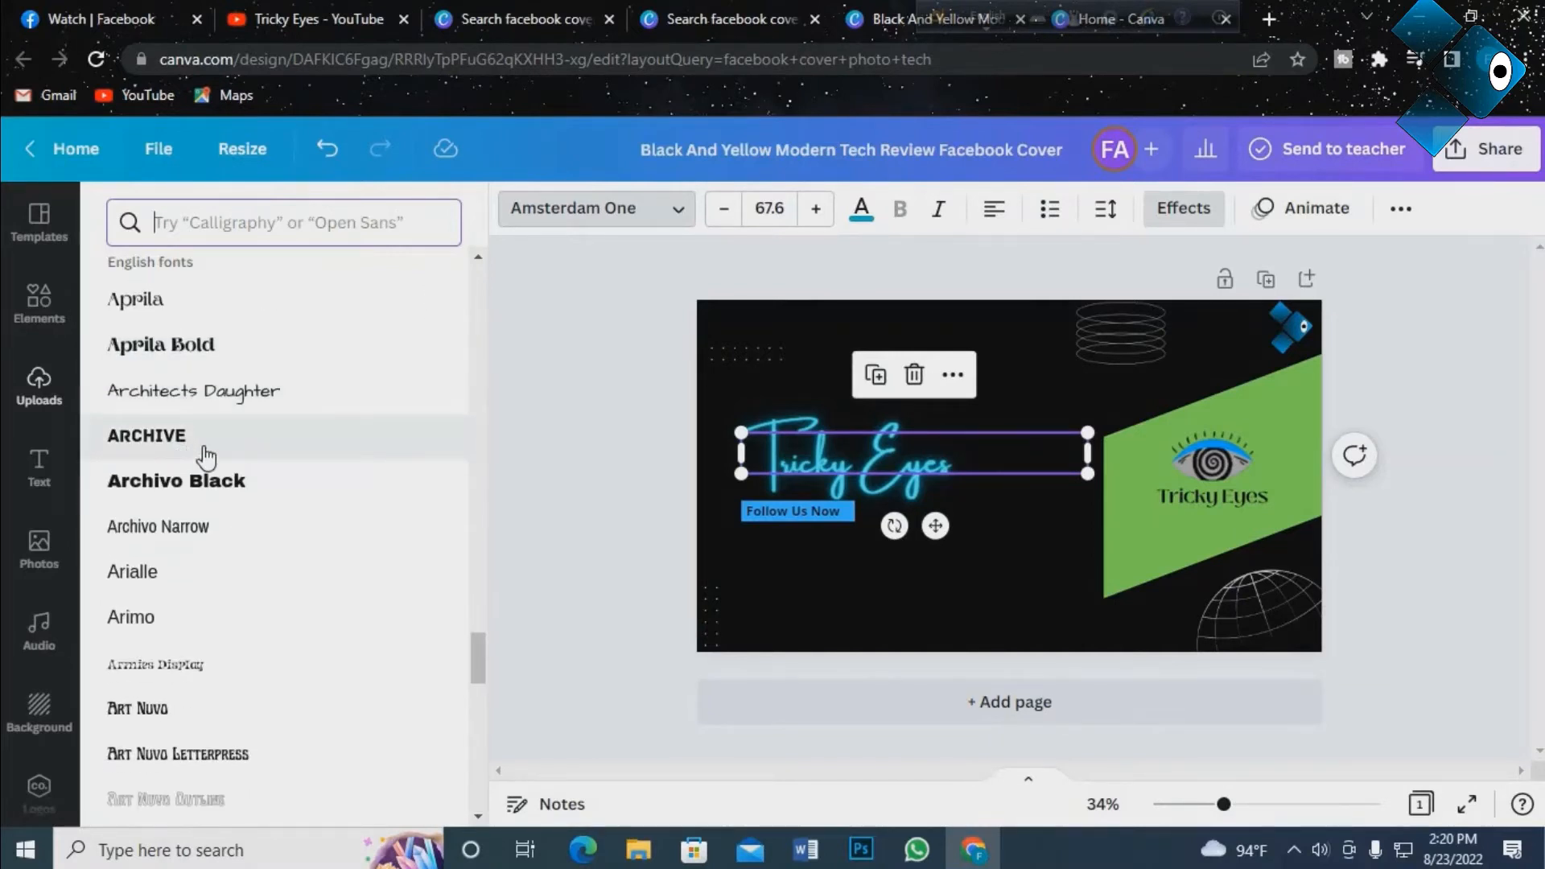
click(179, 351)
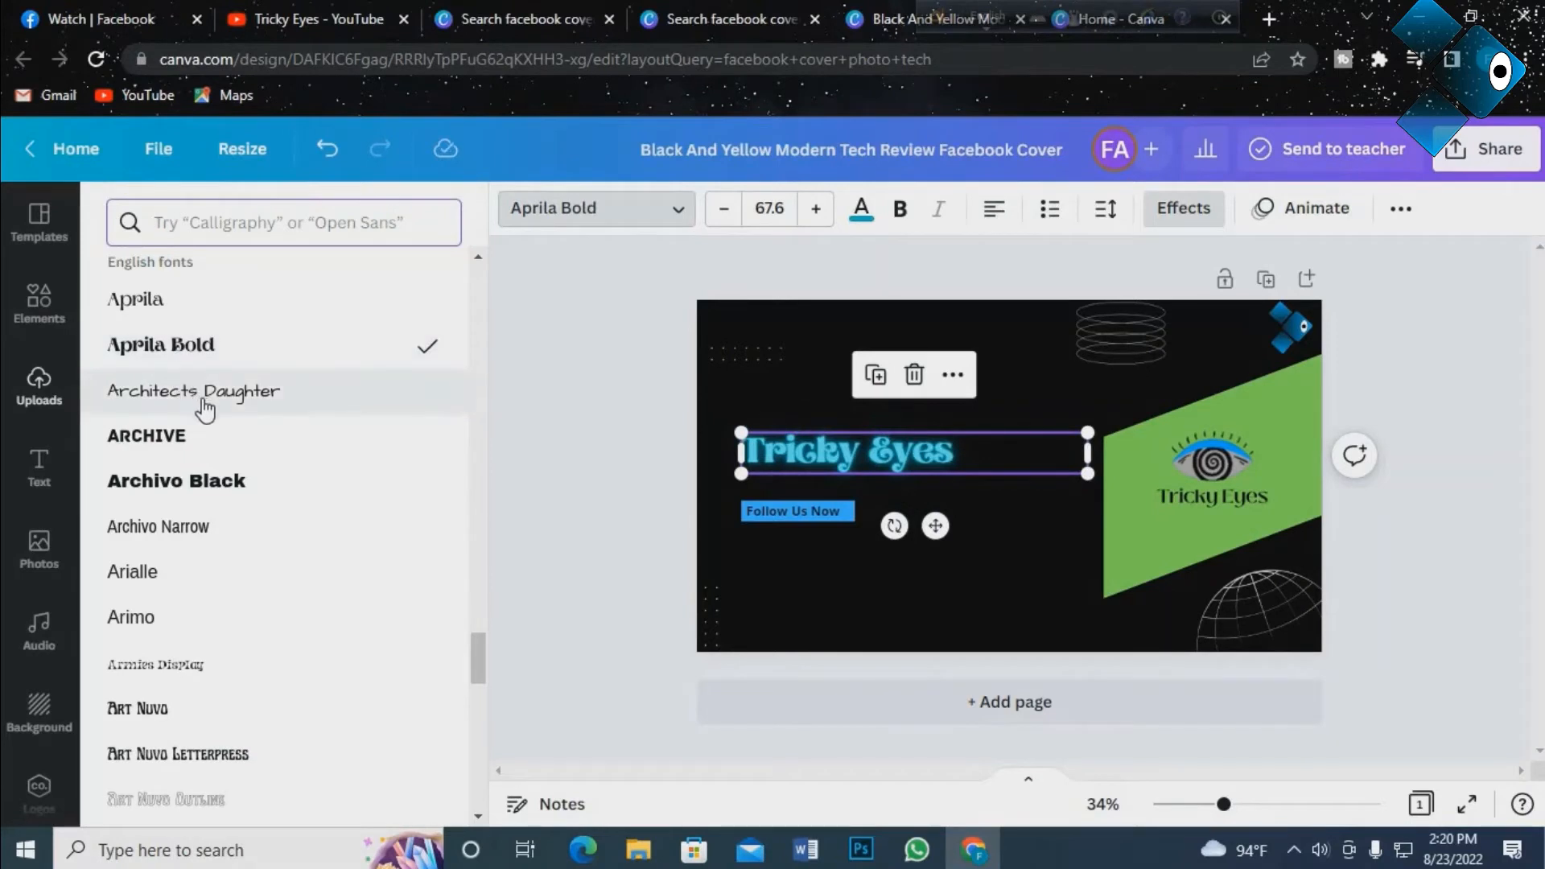
Change the font of the "Tricky Eyes" title to Barabara and deselect the title.
scroll(215, 486, down, 4)
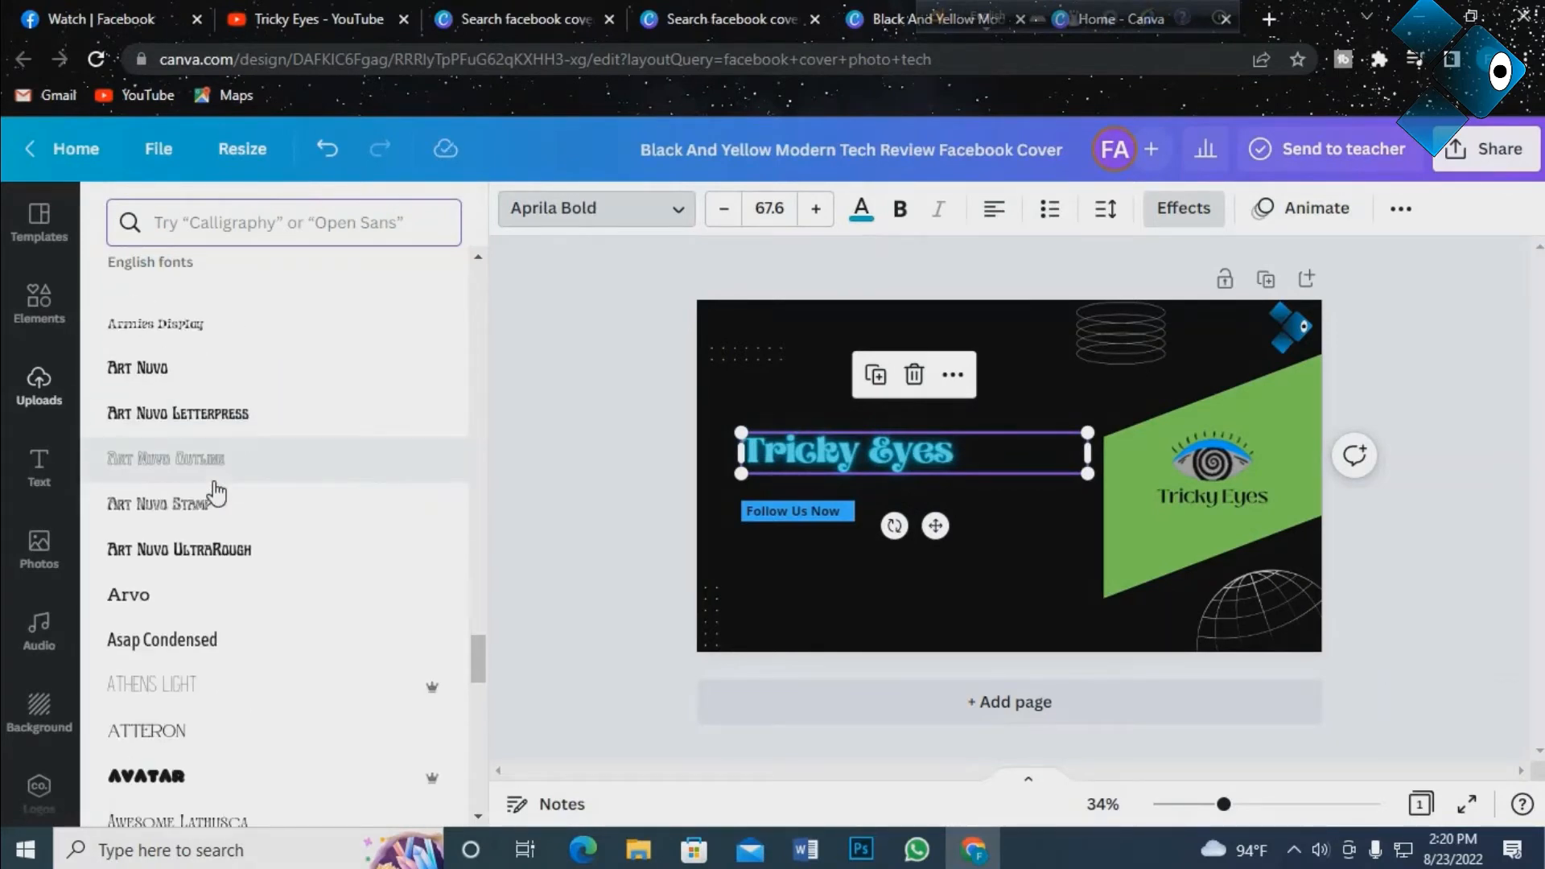
scroll(216, 493, down, 8)
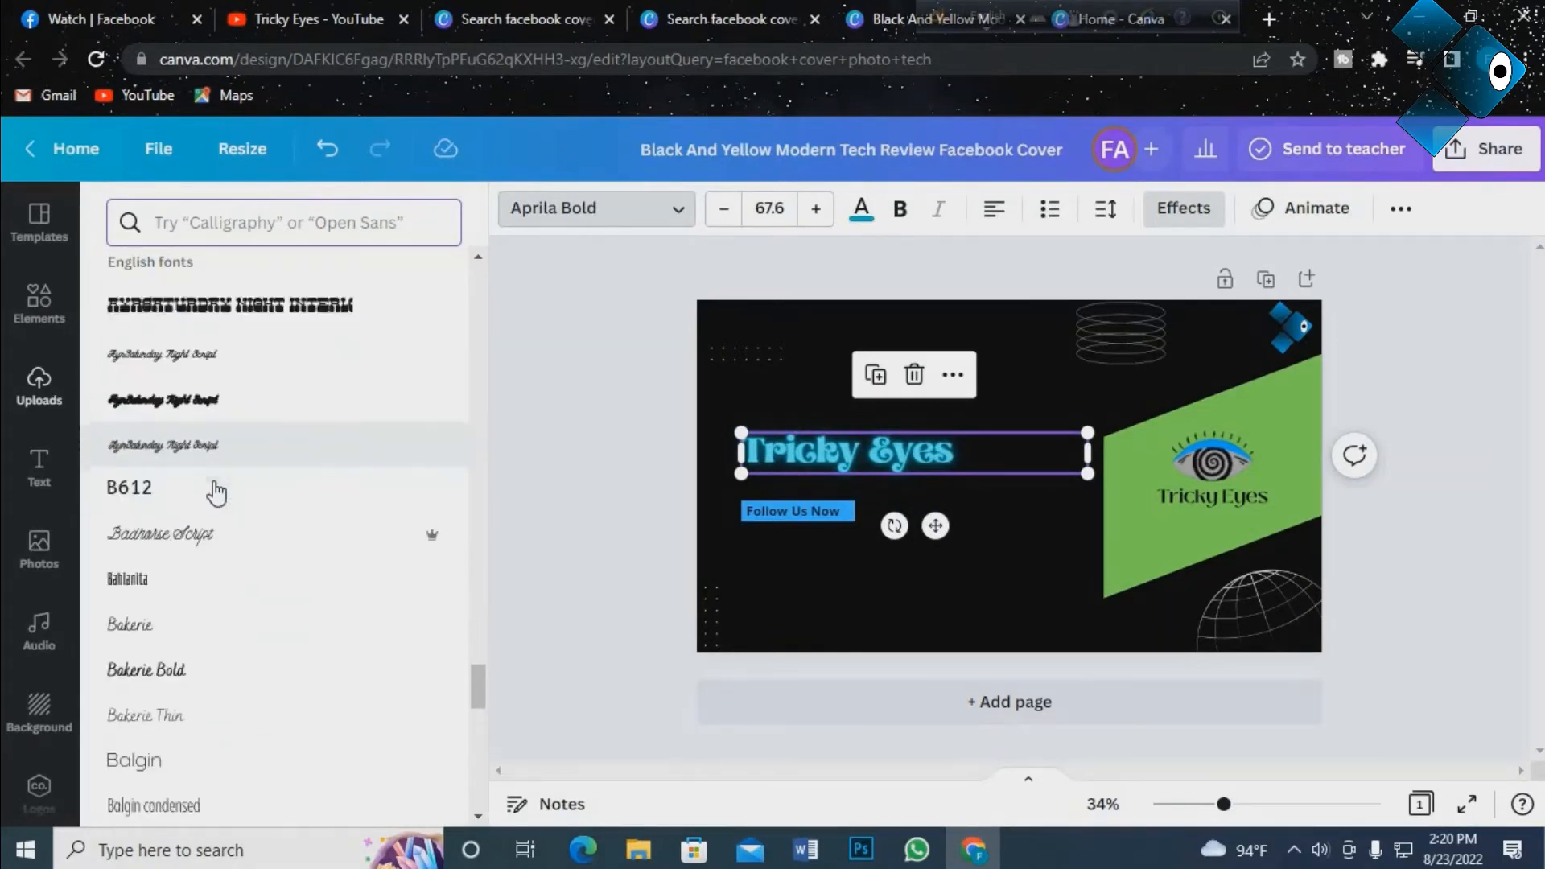
scroll(216, 493, down, 7)
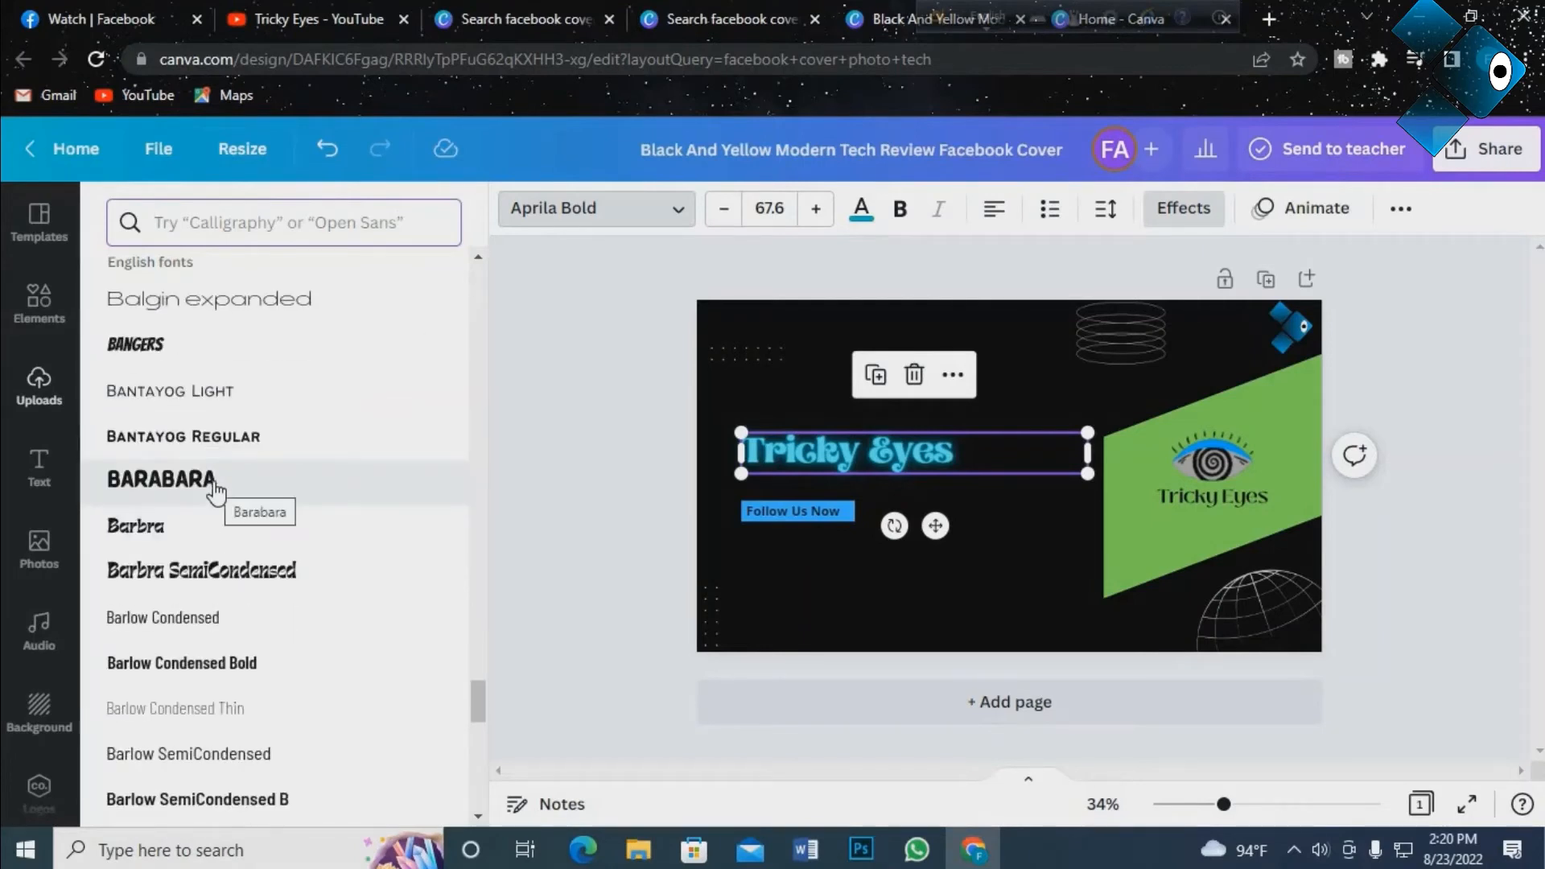
click(216, 491)
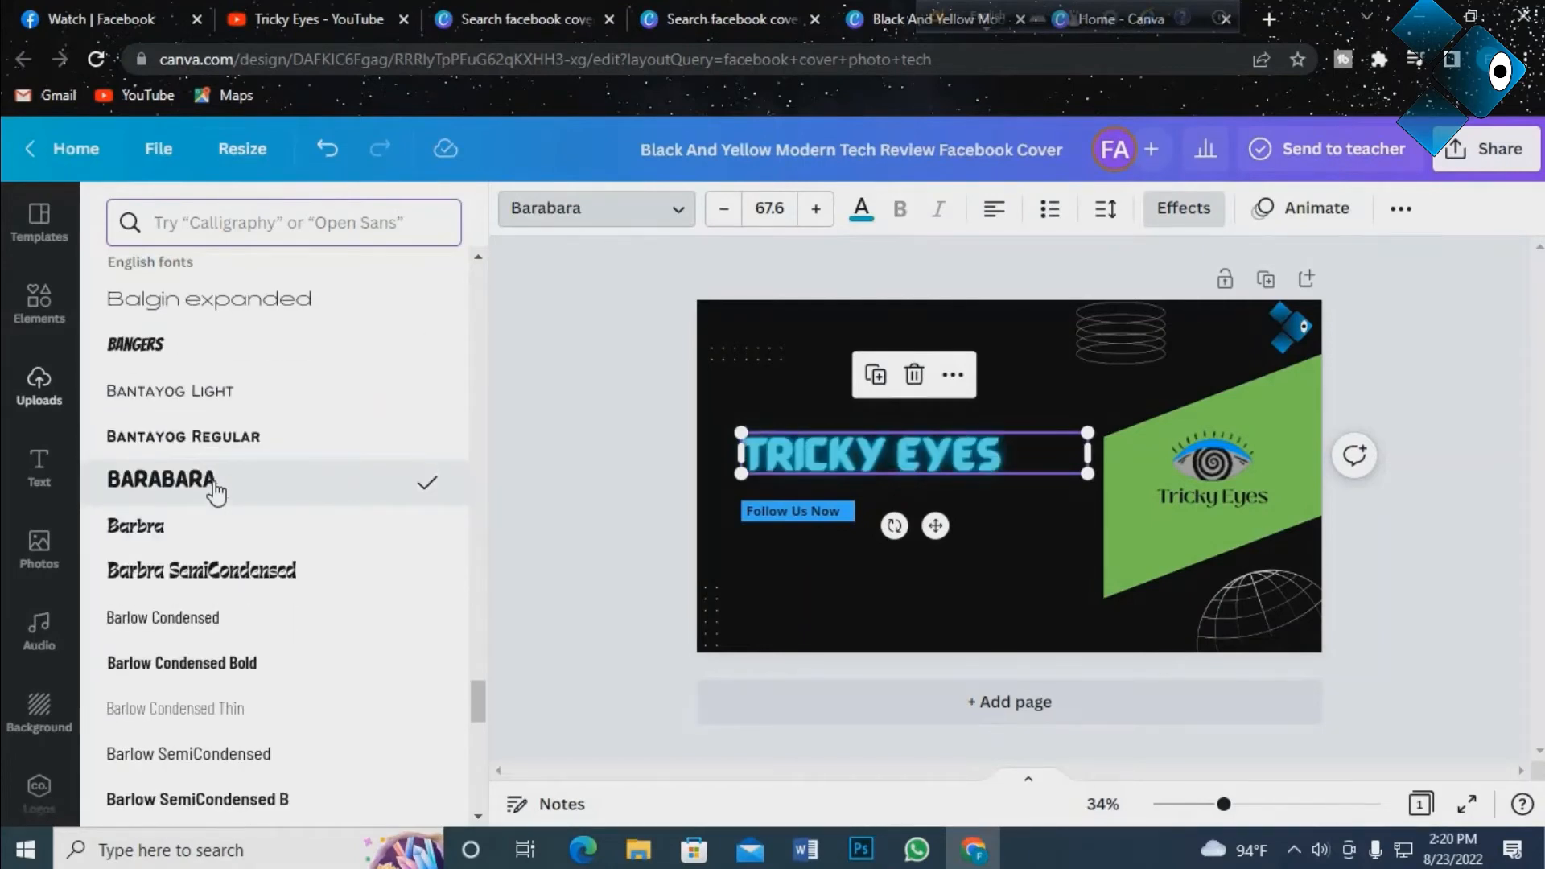
click(528, 453)
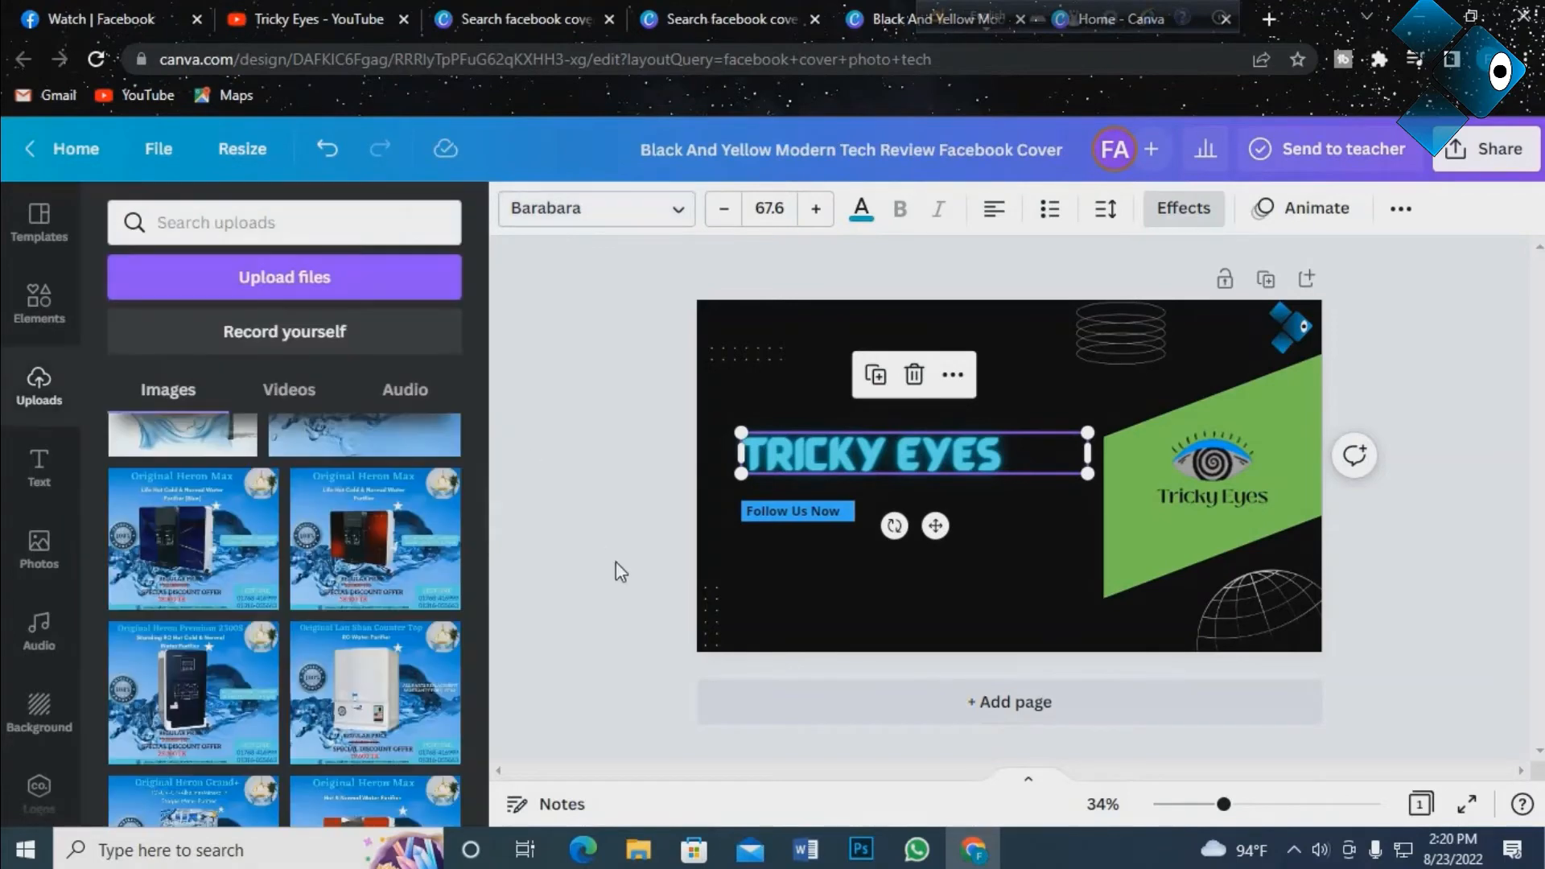
click(580, 502)
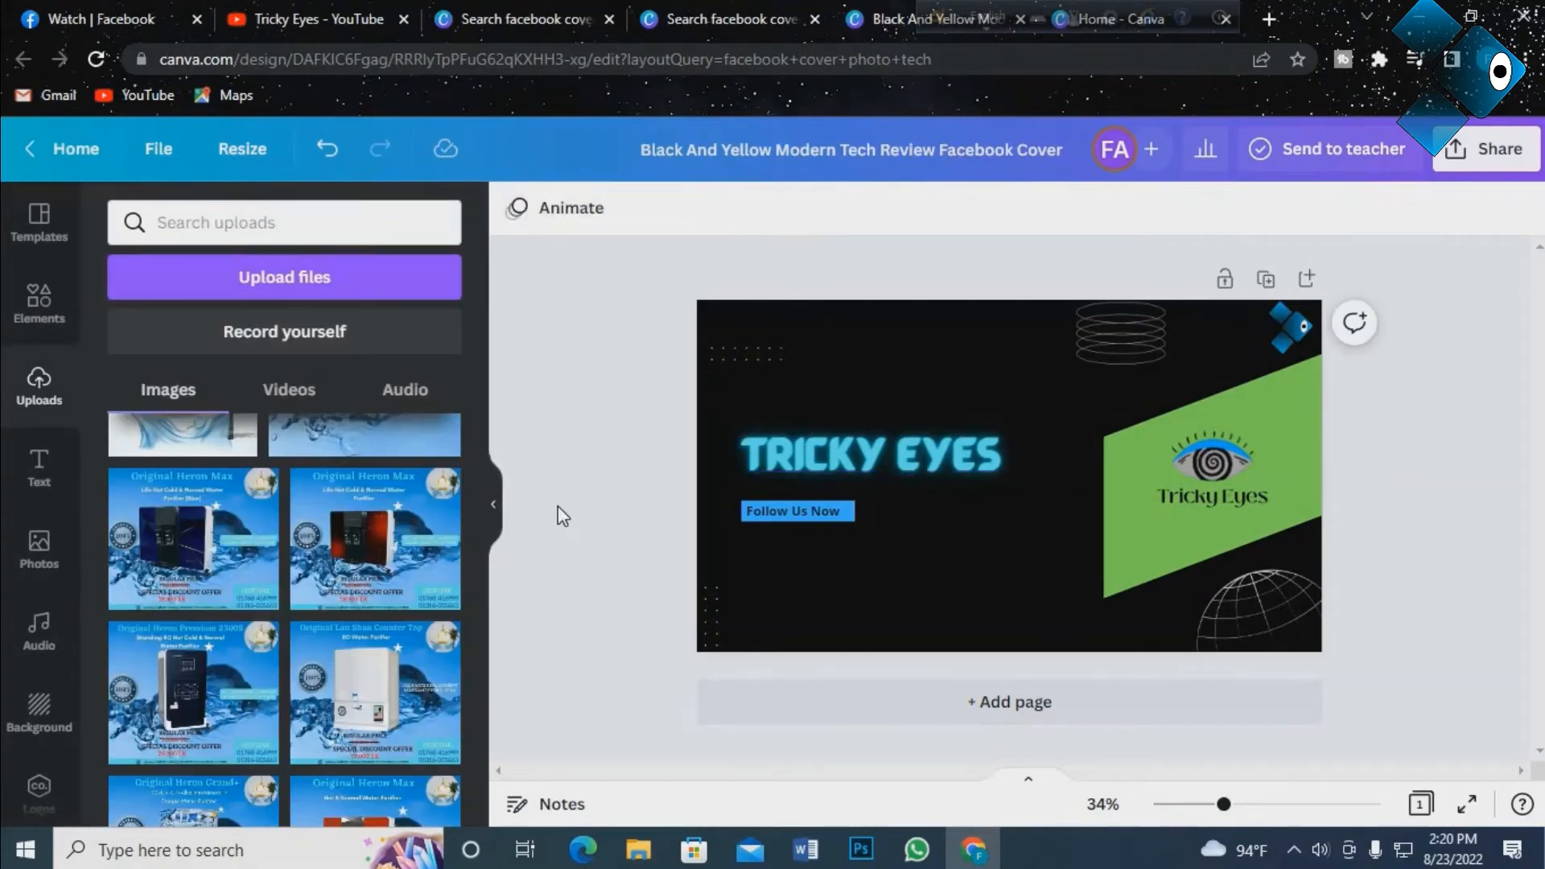
Search the elements for "like icon" and add the outlined thumbs-up graphic to the cover.
scroll(151, 441, up, 10)
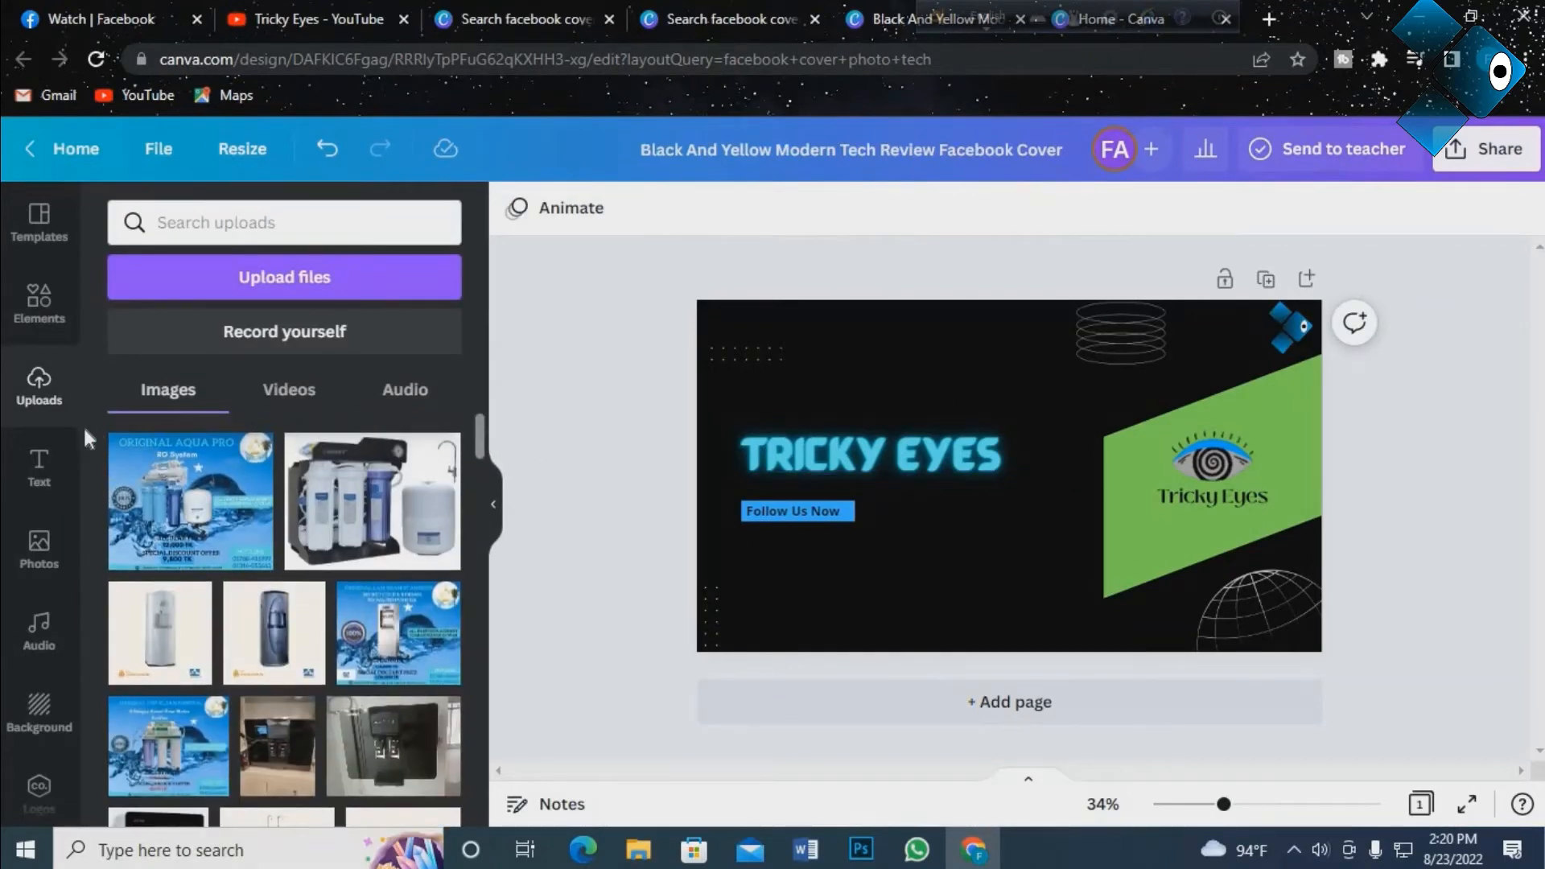
click(40, 310)
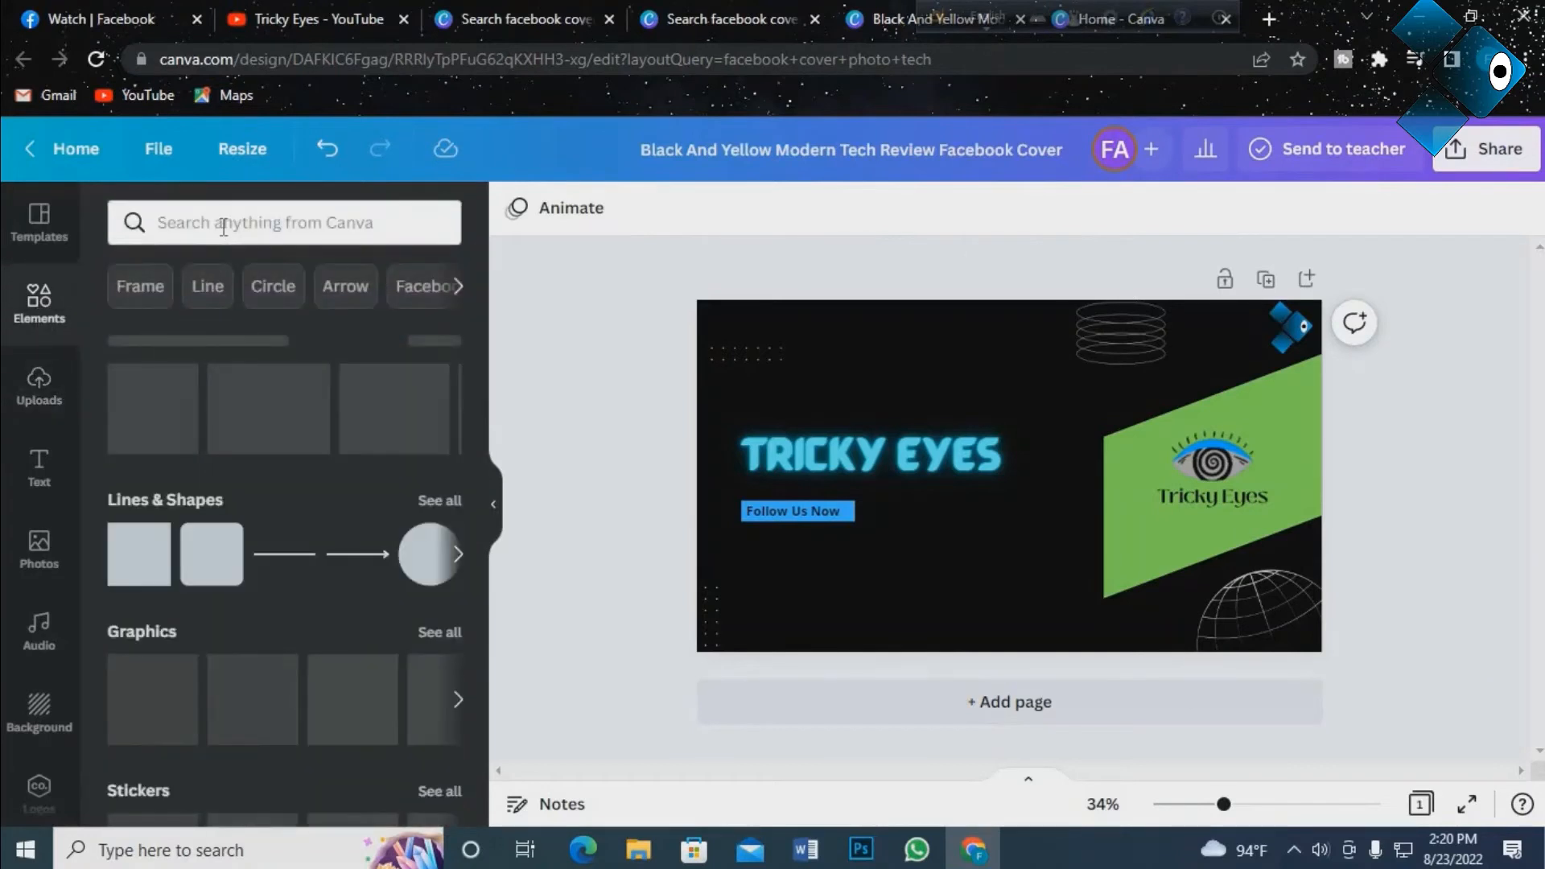
click(220, 222)
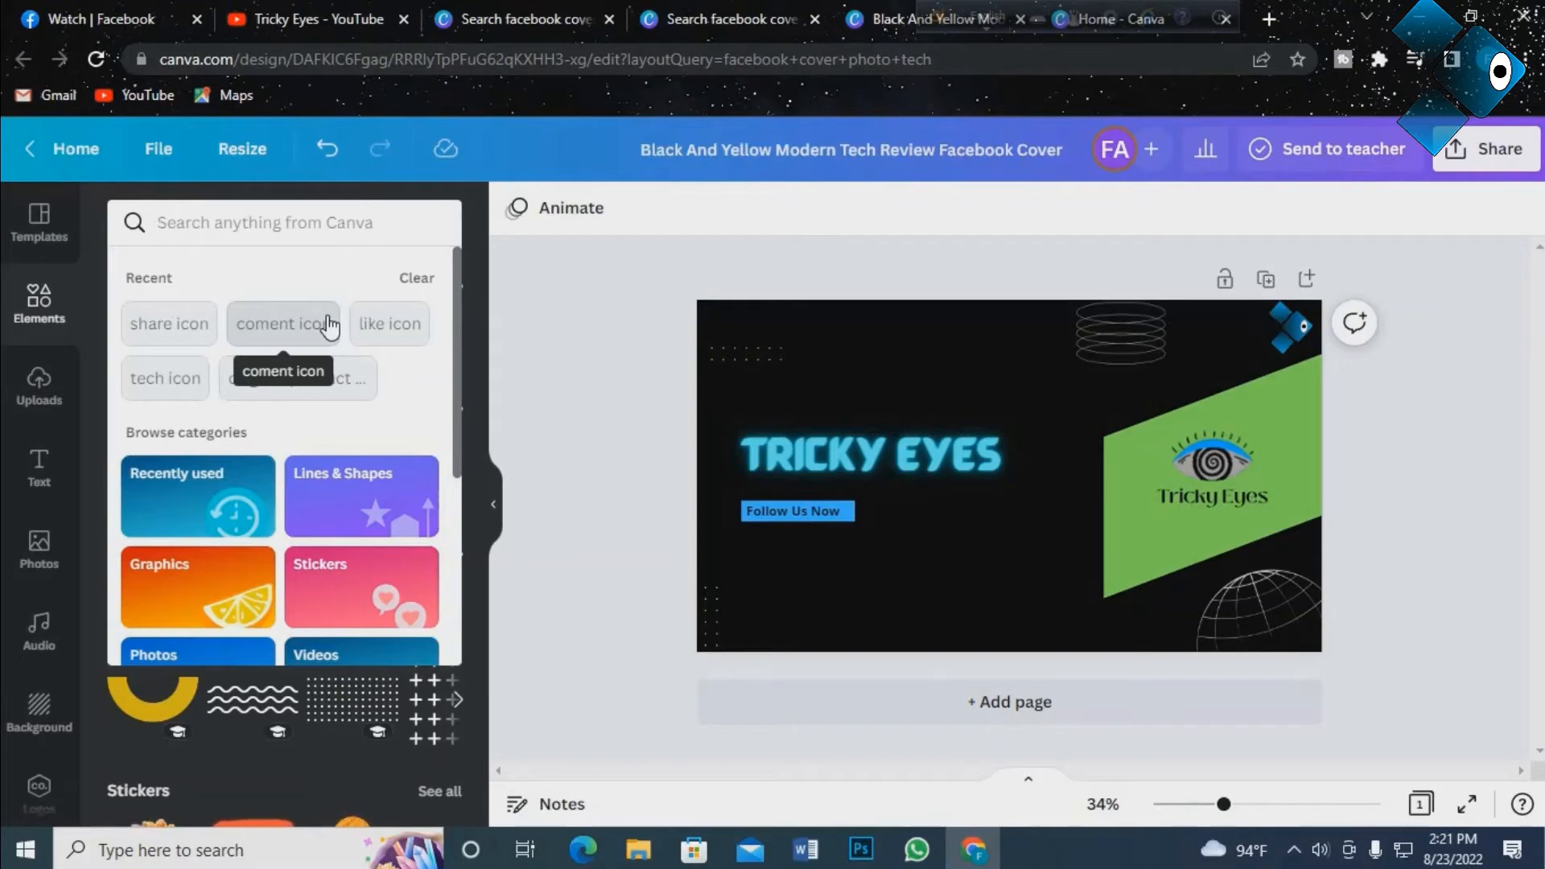
text(like)
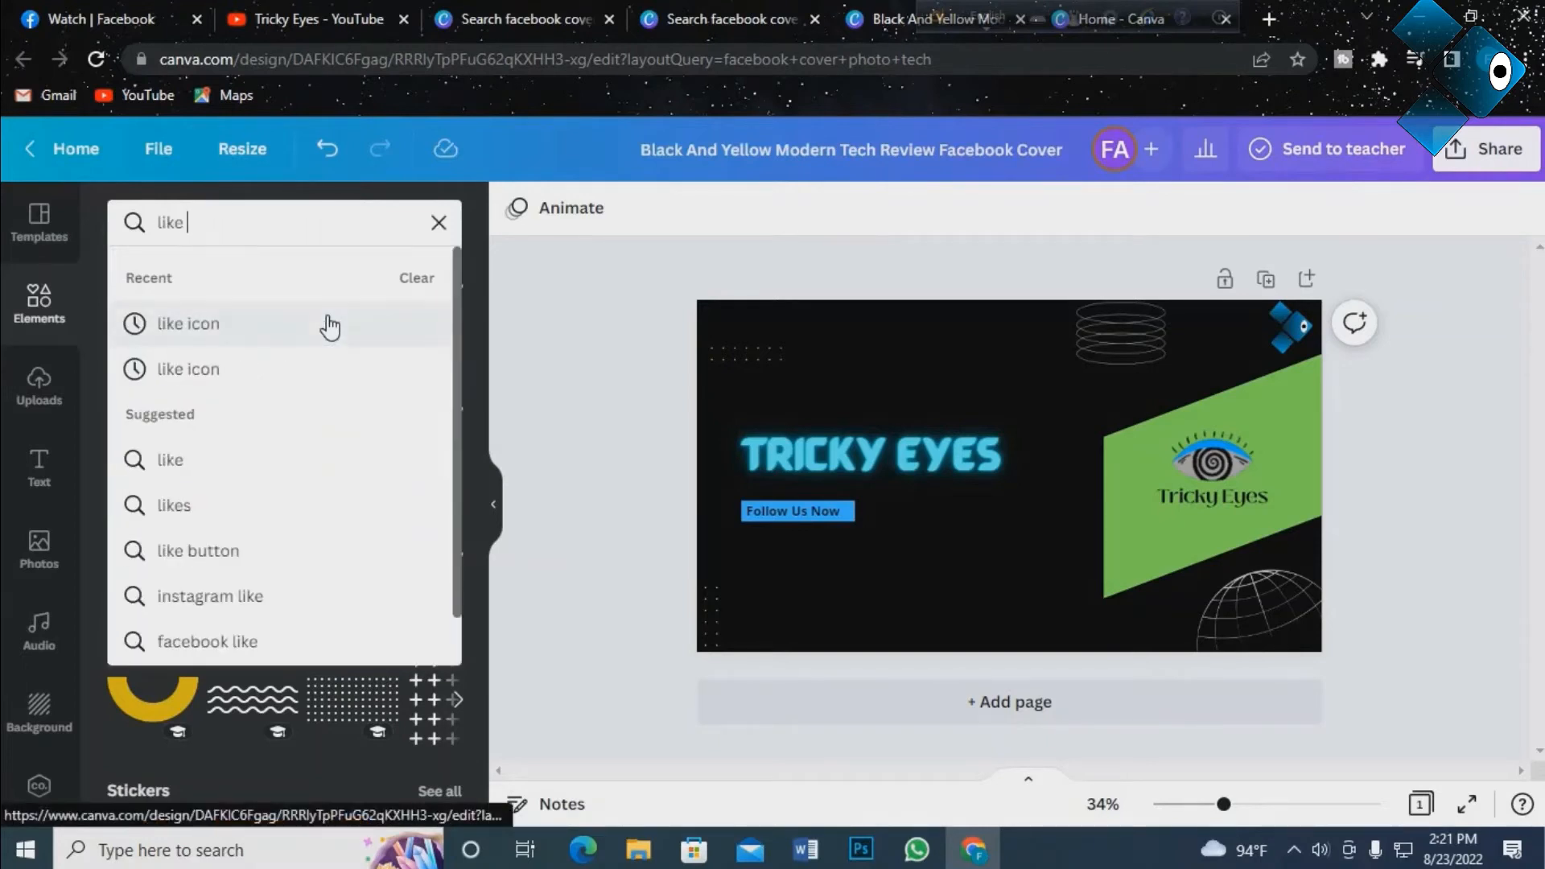
click(263, 351)
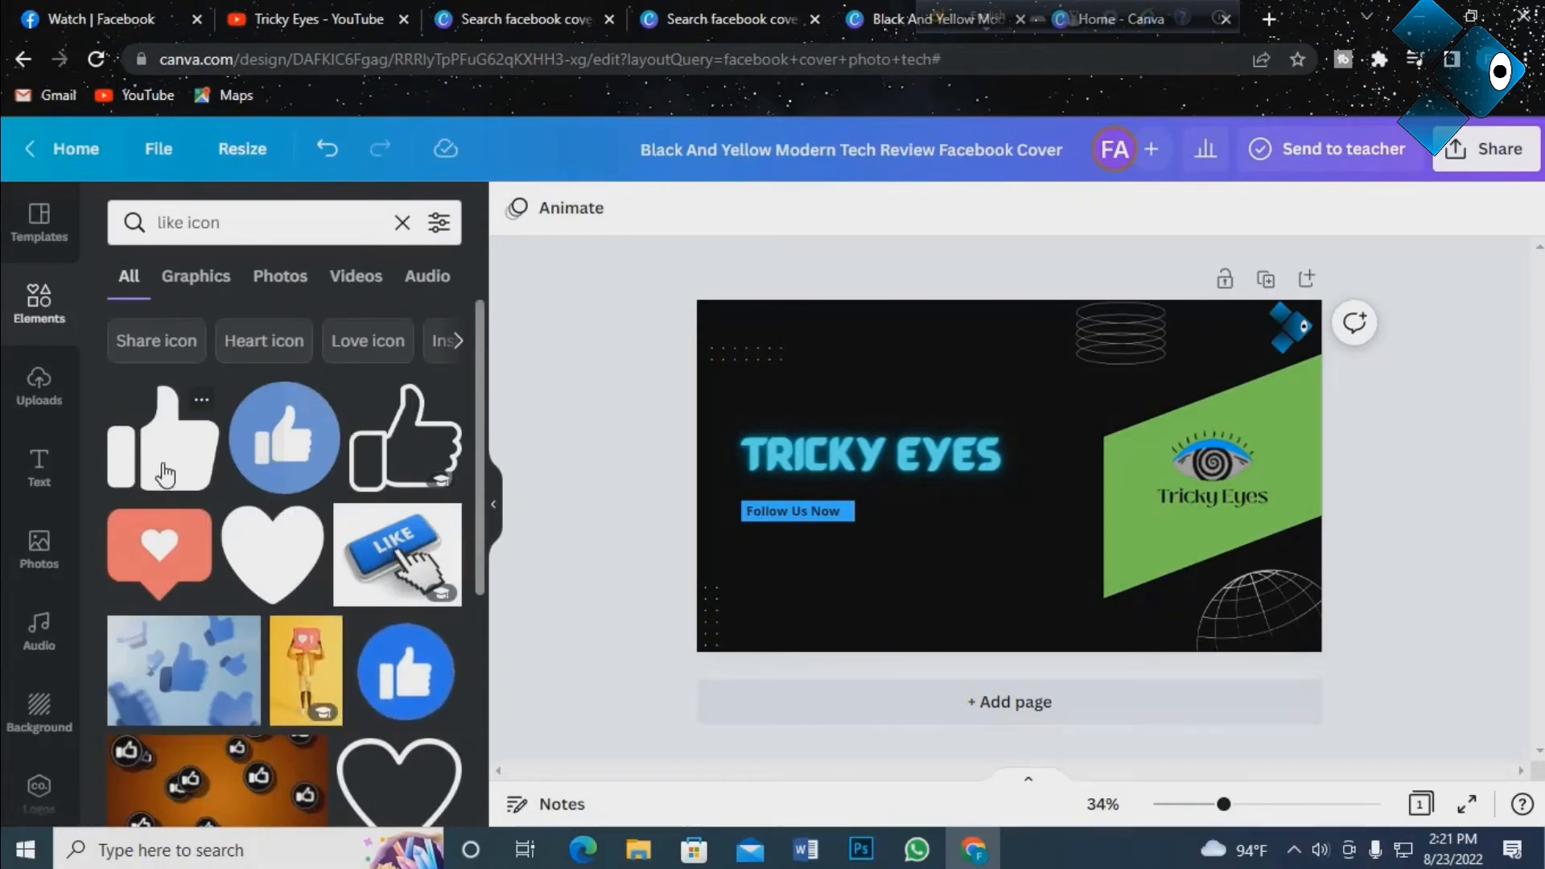
click(394, 483)
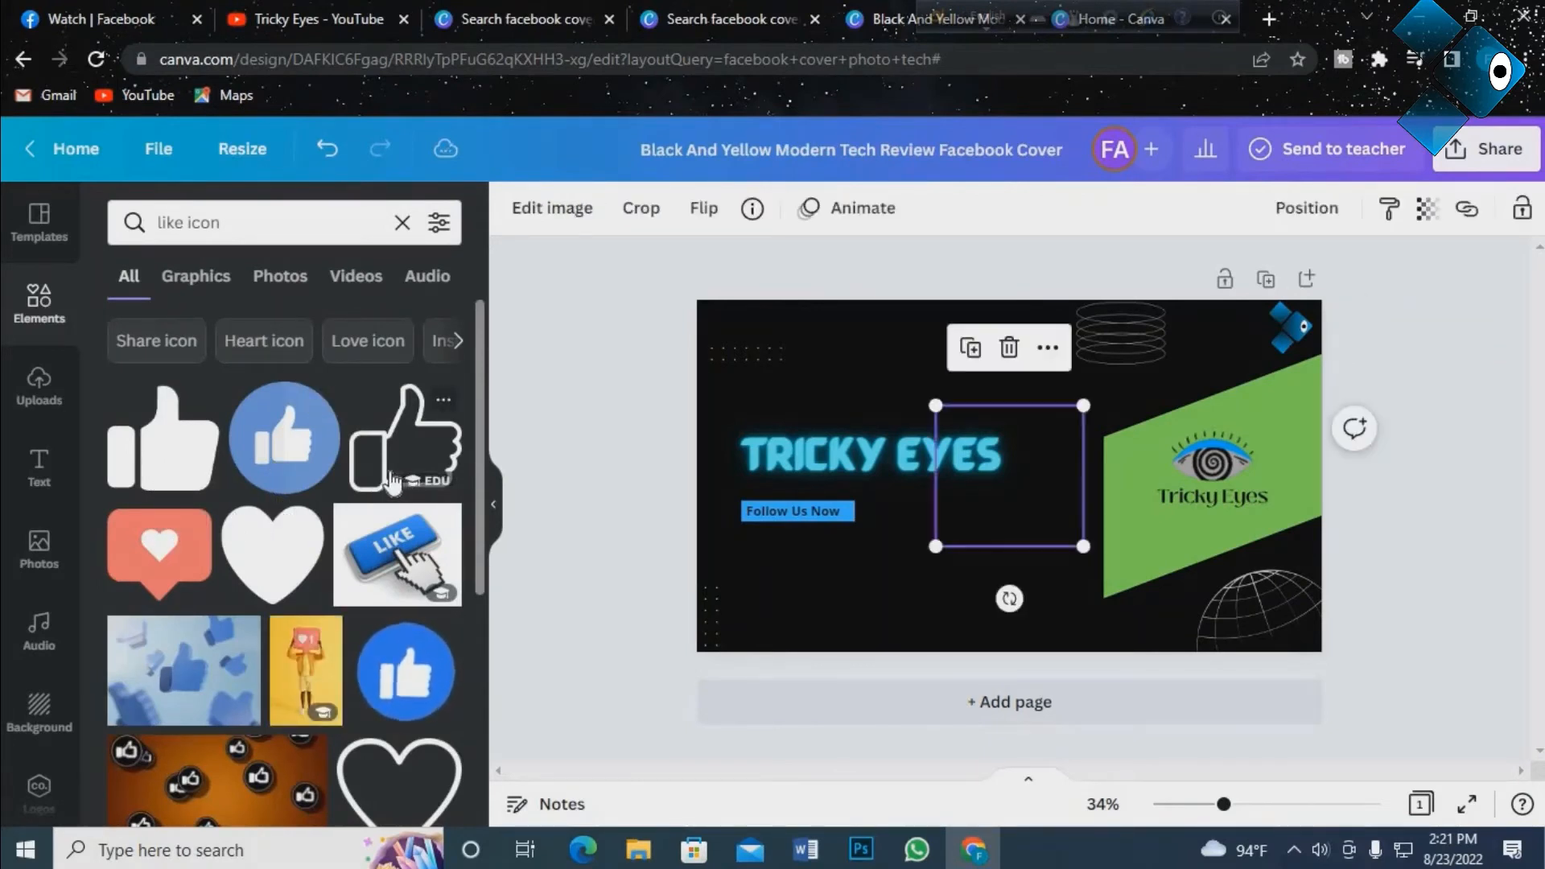
Move the thumbs-up icon below the title and recolor it with the light blue document color.
drag(1026, 527, 946, 589)
click(516, 208)
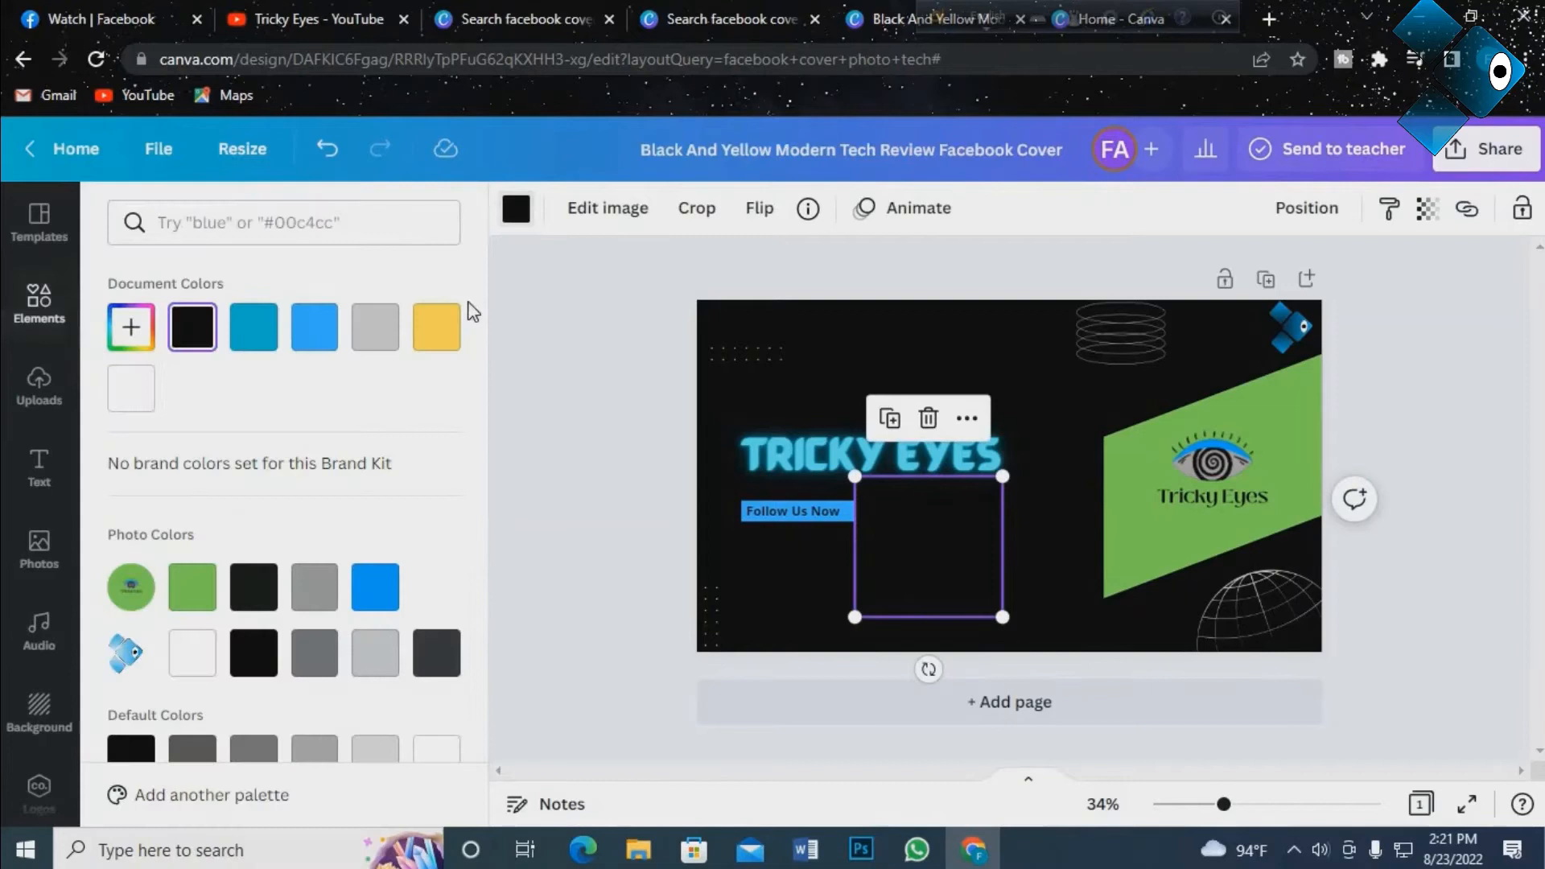
click(311, 345)
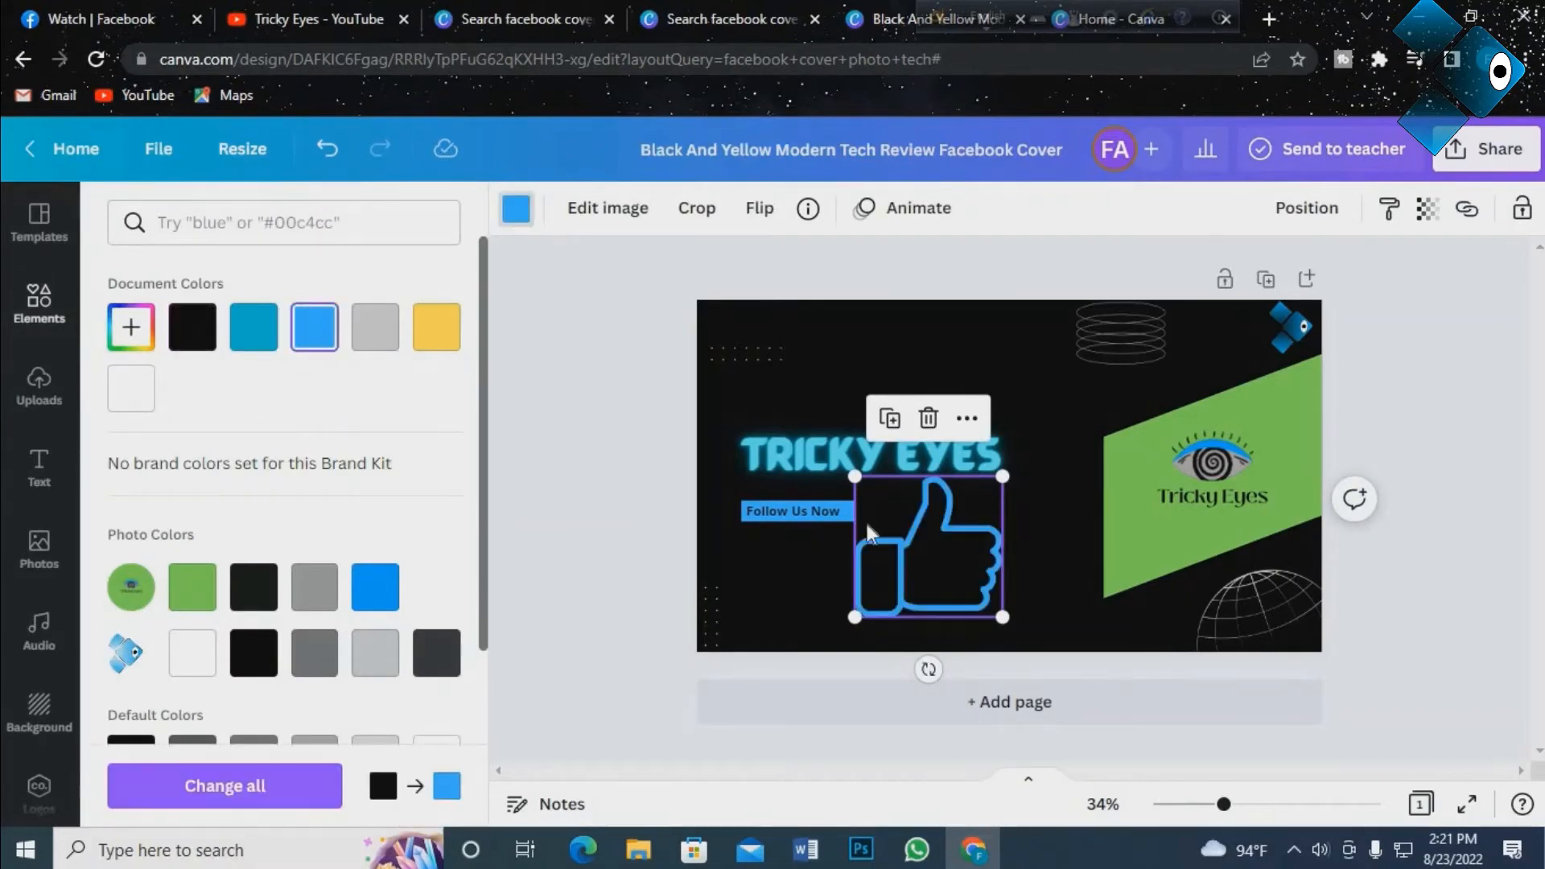
Shrink the thumbs-up icon and place it directly beneath the "Follow Us Now" label.
drag(872, 516, 911, 525)
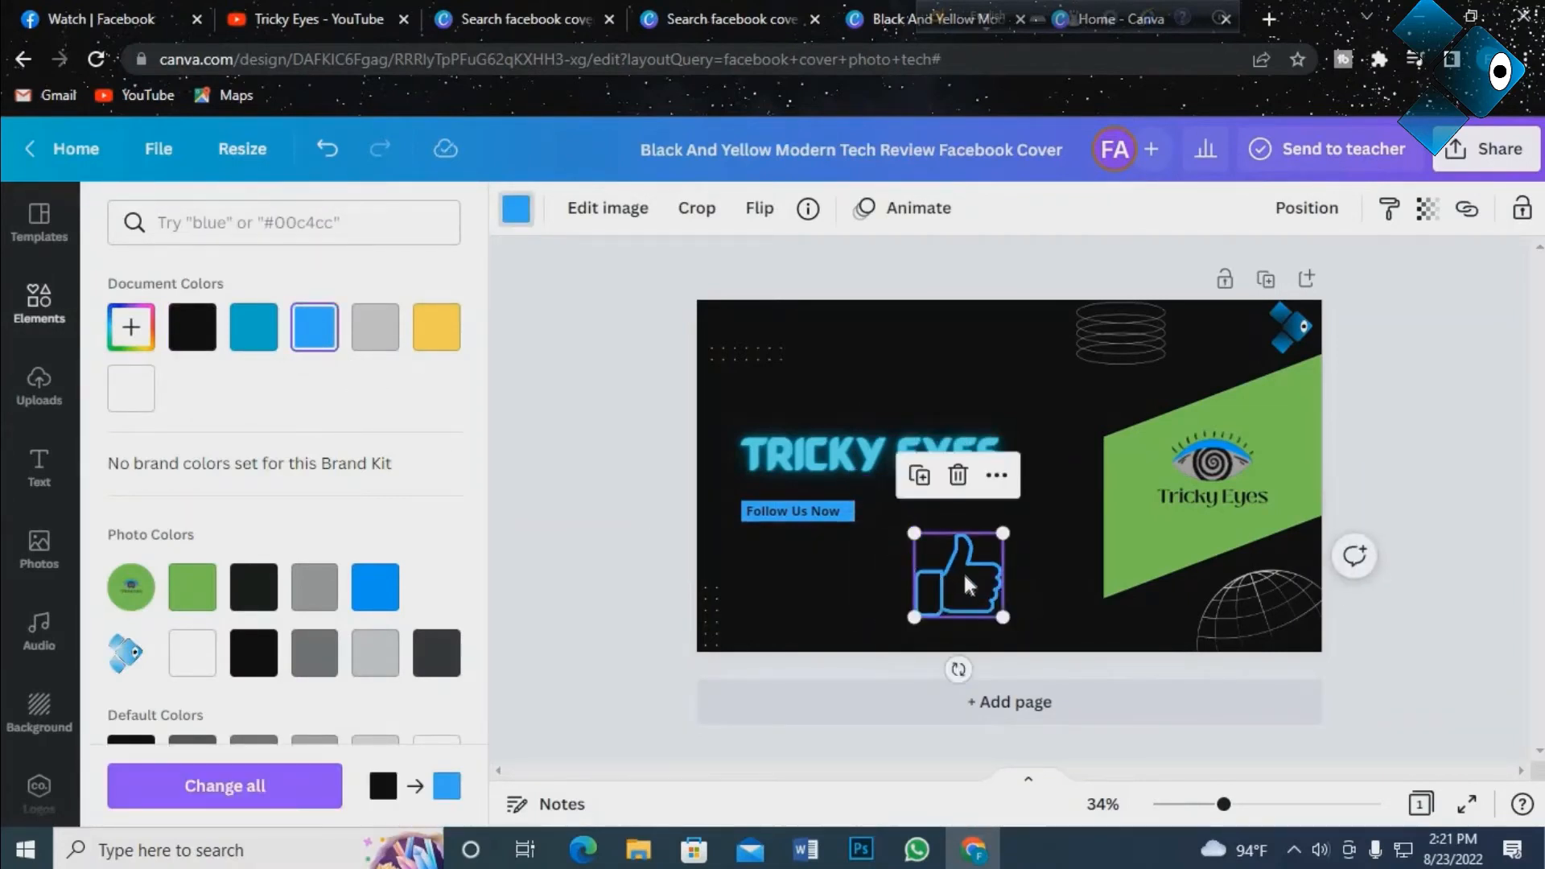
drag(954, 577, 769, 562)
click(597, 480)
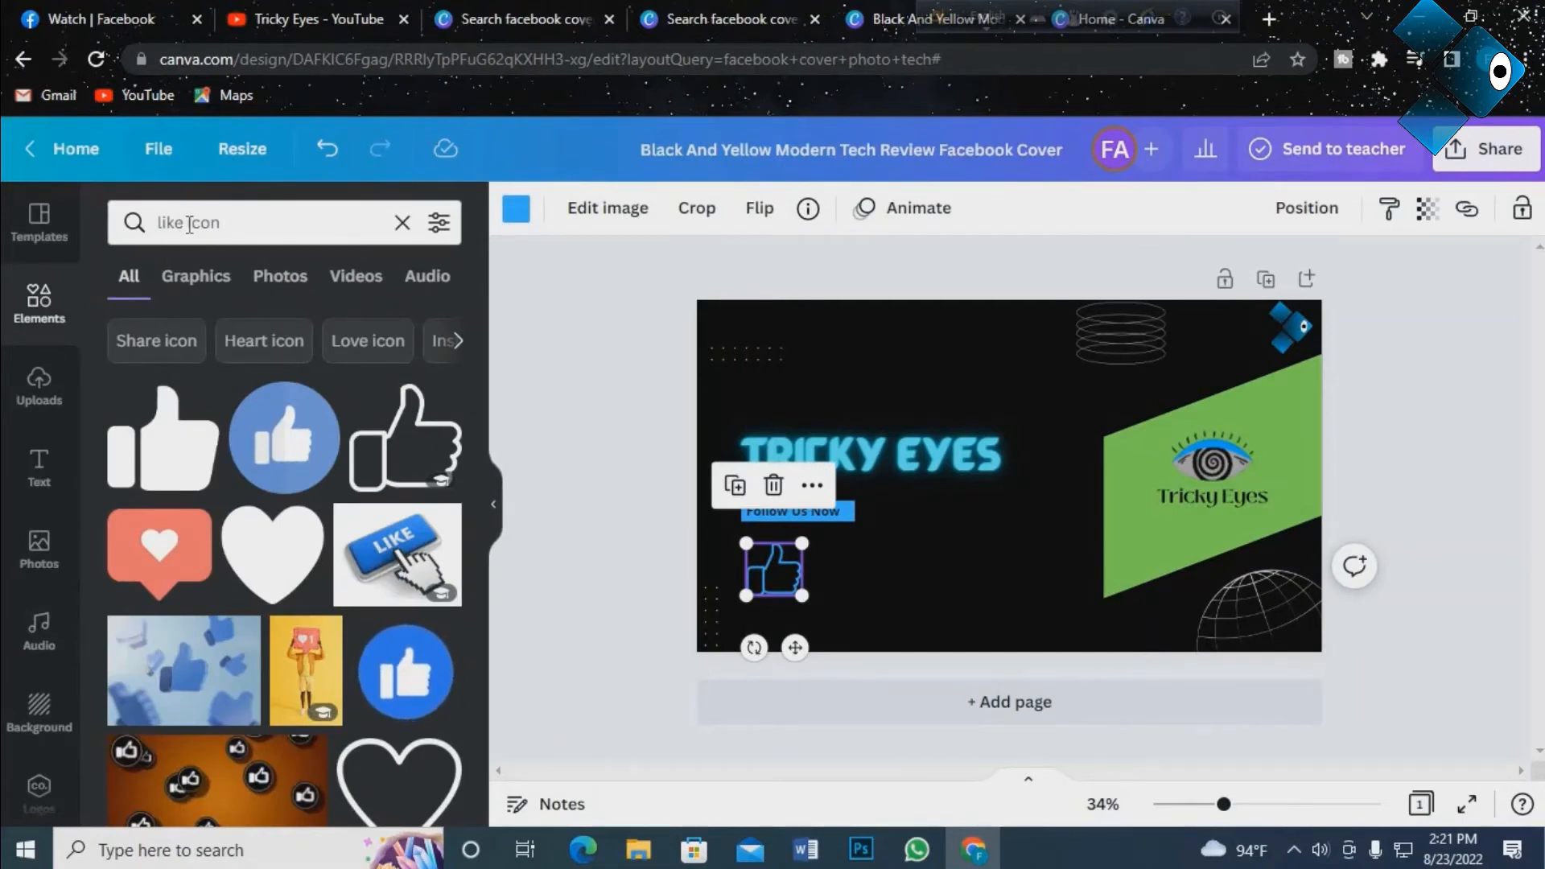
Search the elements for "share icon" and add the solid curved share arrow to the cover.
drag(184, 223, 145, 223)
key(BackSpace)
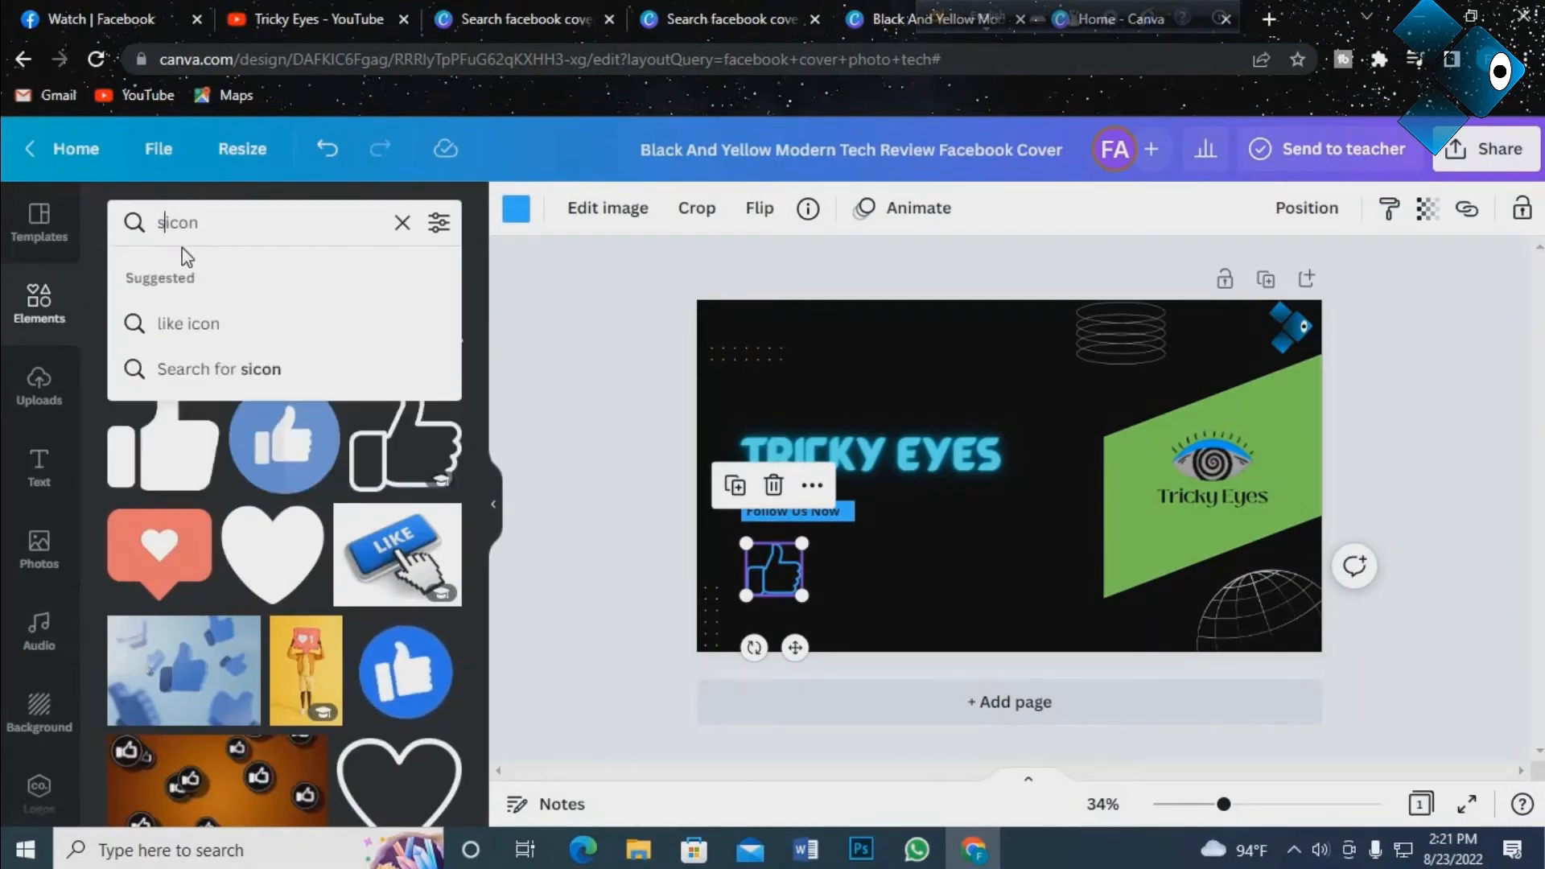
text(sha)
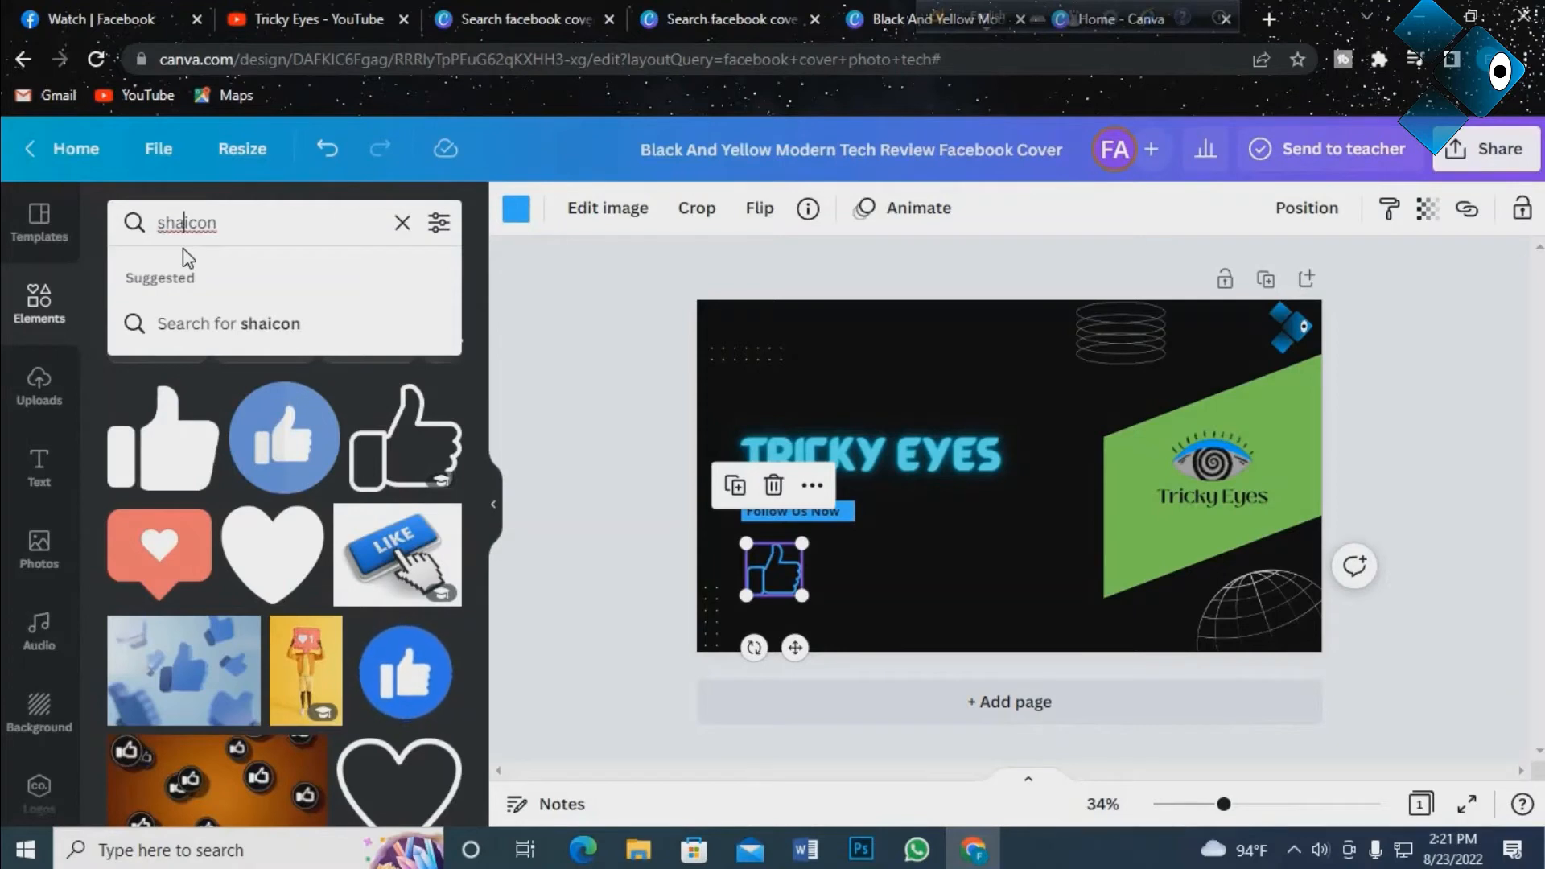
text(re)
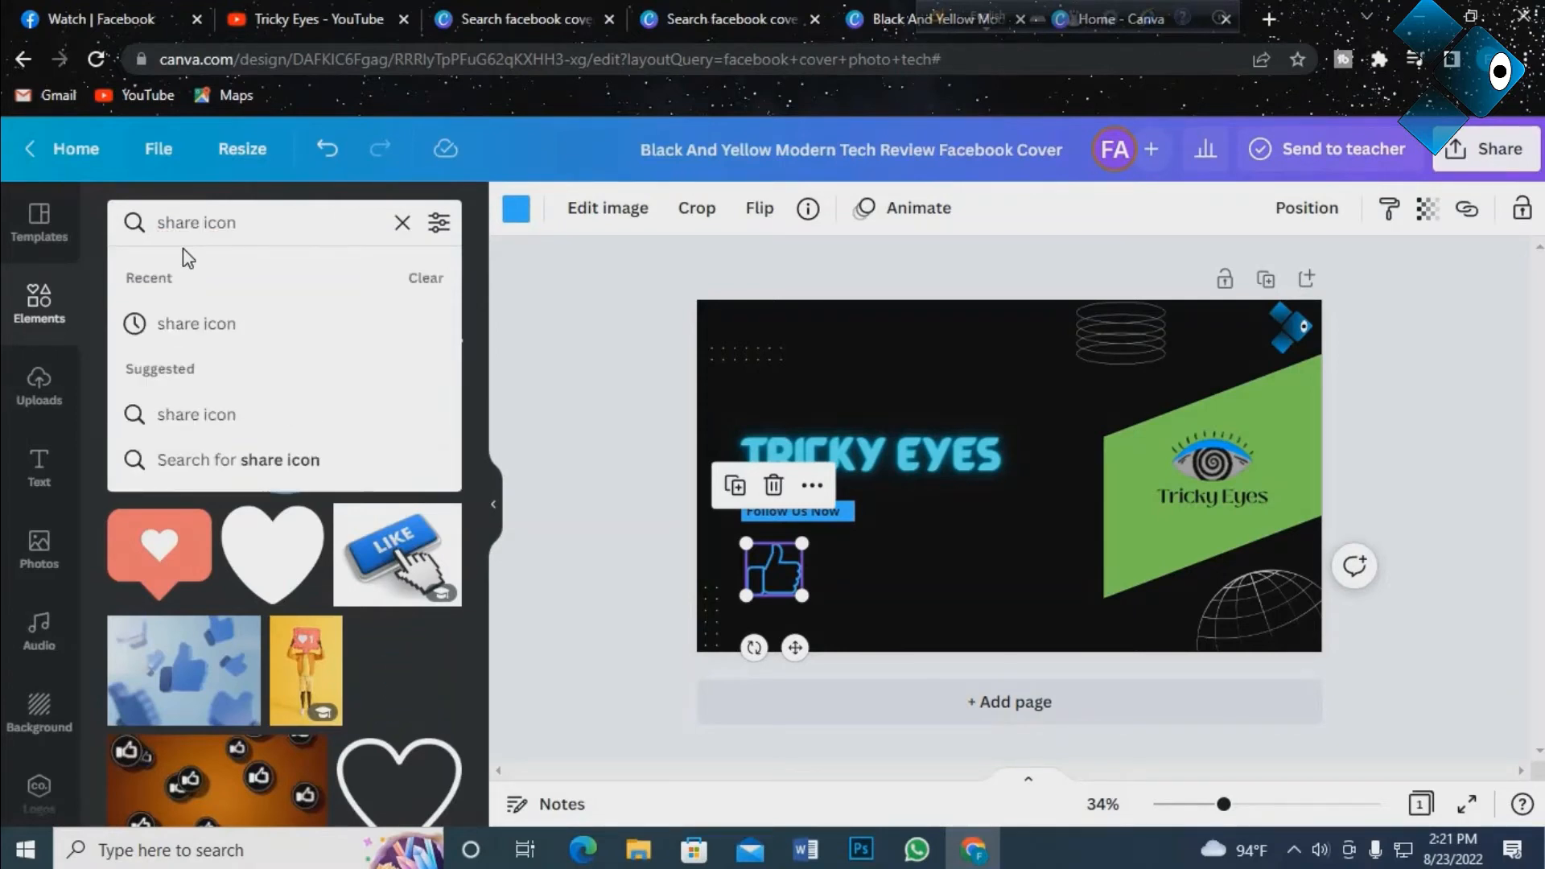
click(230, 322)
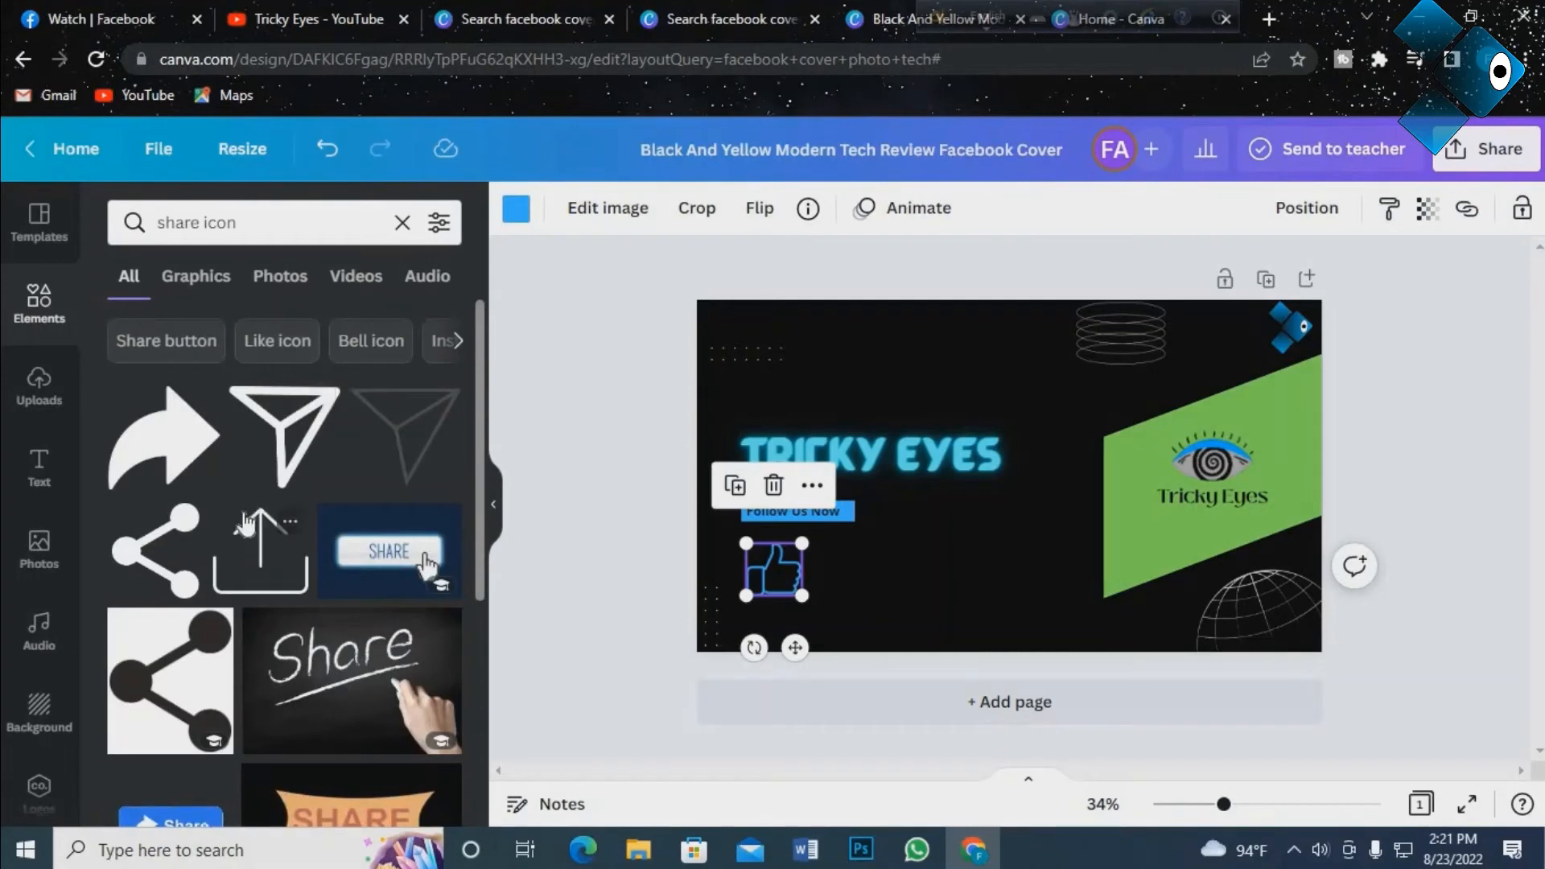
scroll(241, 523, down, 2)
scroll(151, 469, up, 2)
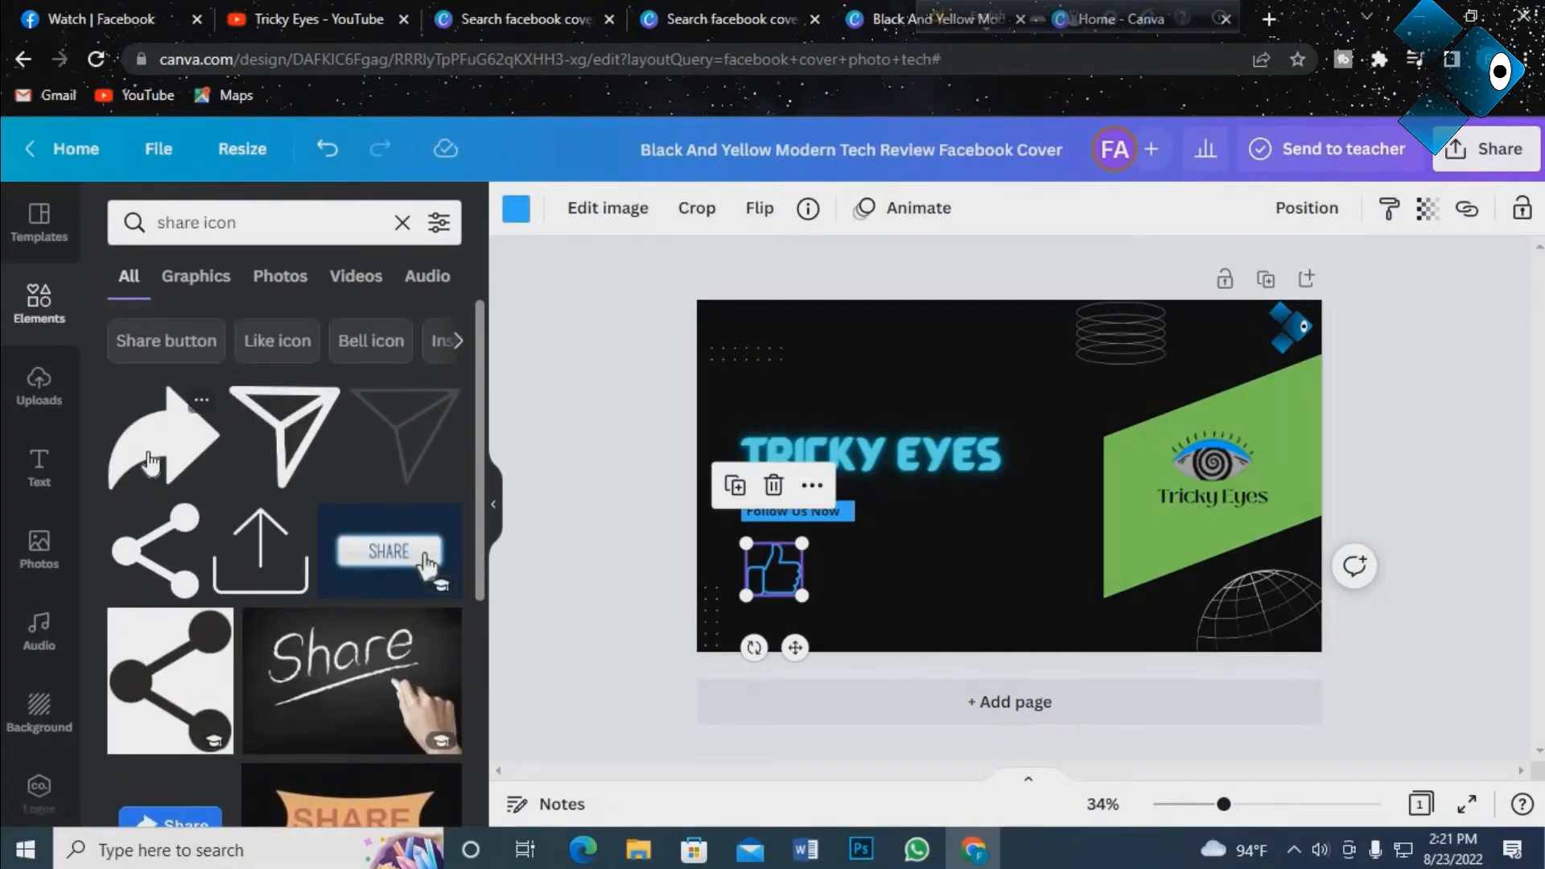
click(150, 462)
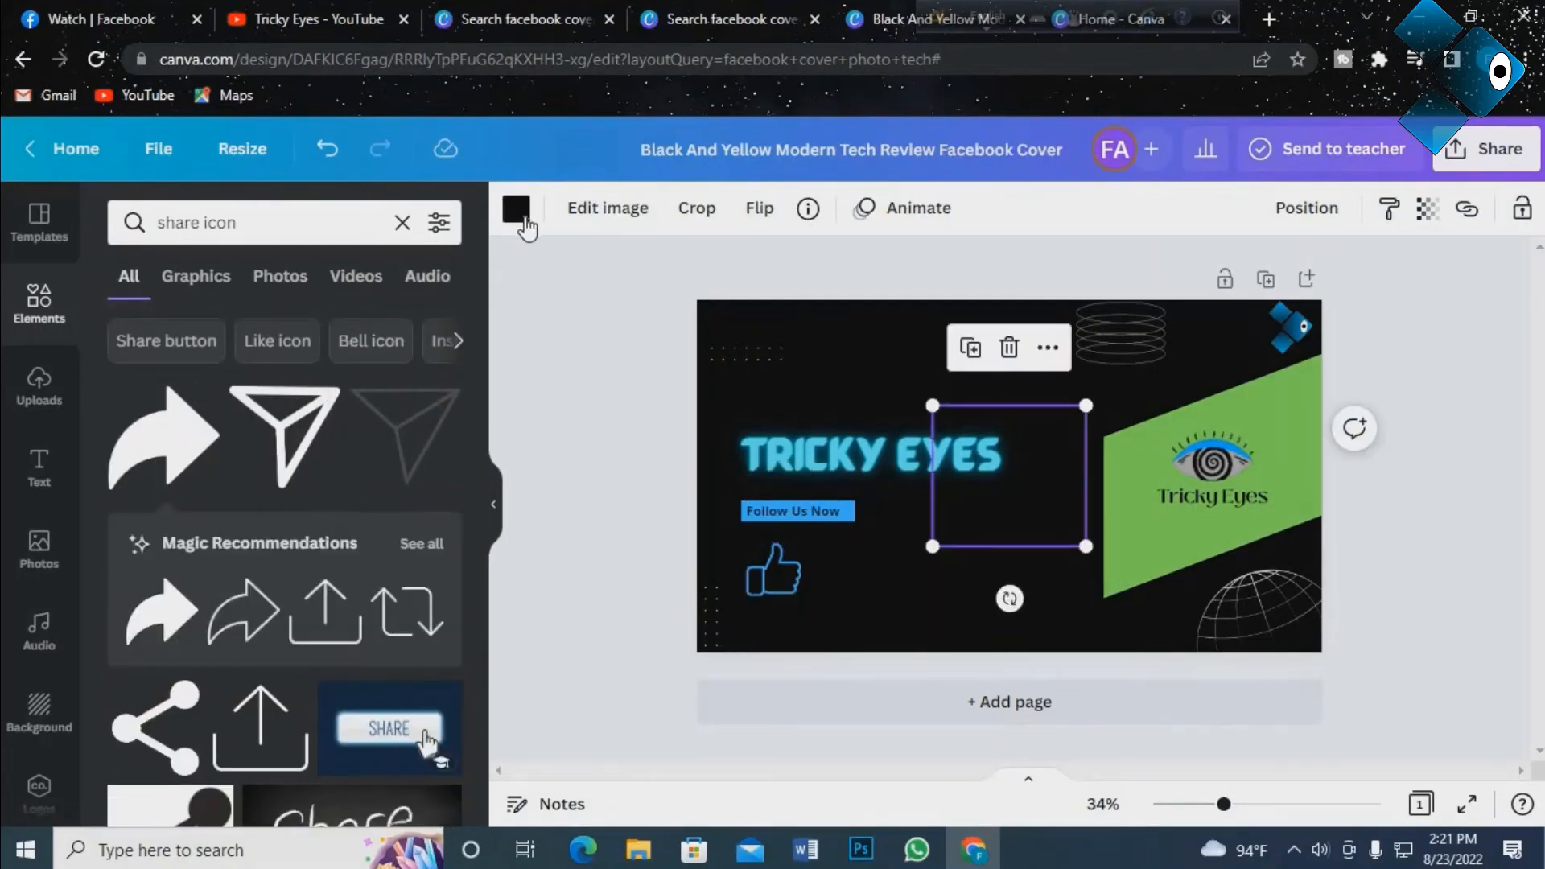
Recolor the share arrow with the light blue document color and shrink it to about 207 by 190.
click(516, 211)
click(314, 327)
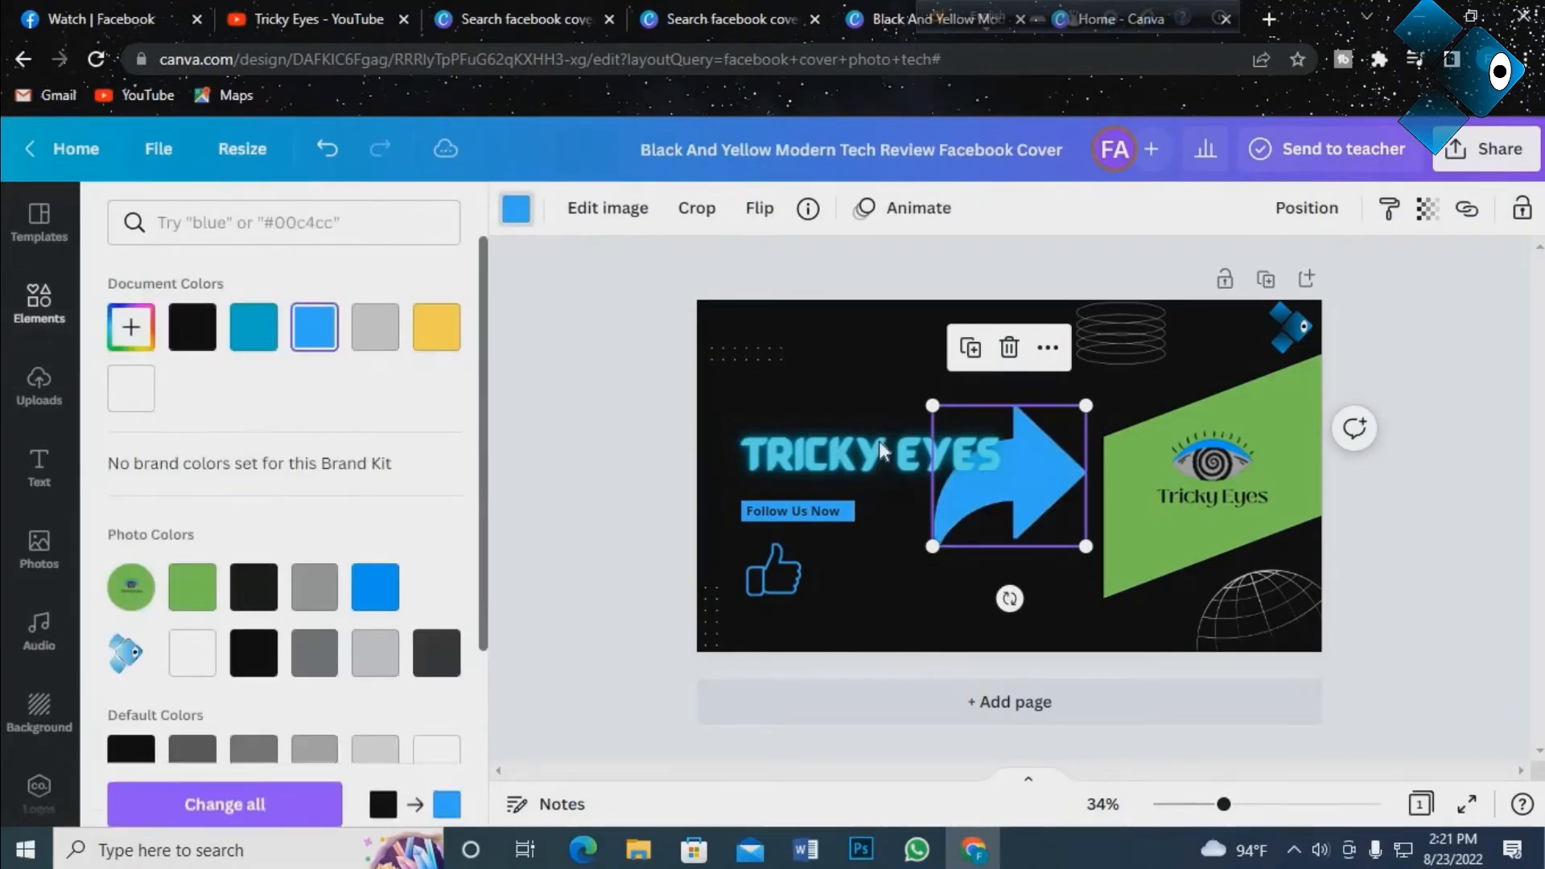
drag(934, 405, 1005, 473)
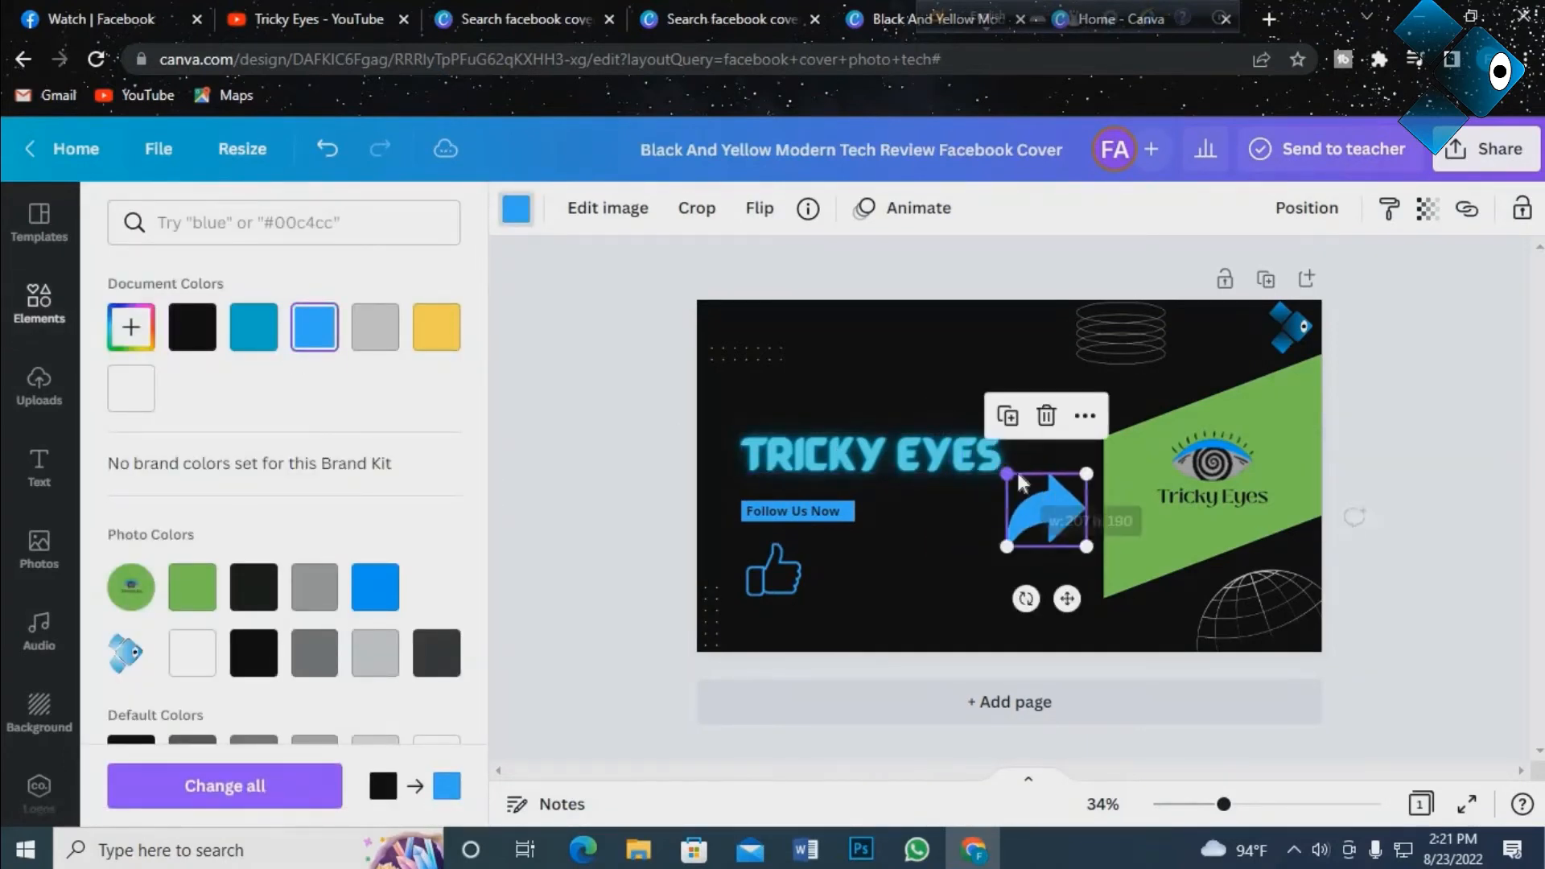
Shrink the share arrow further and place it level with the thumbs-up icon, leaving room for another icon between them.
drag(1054, 535, 872, 570)
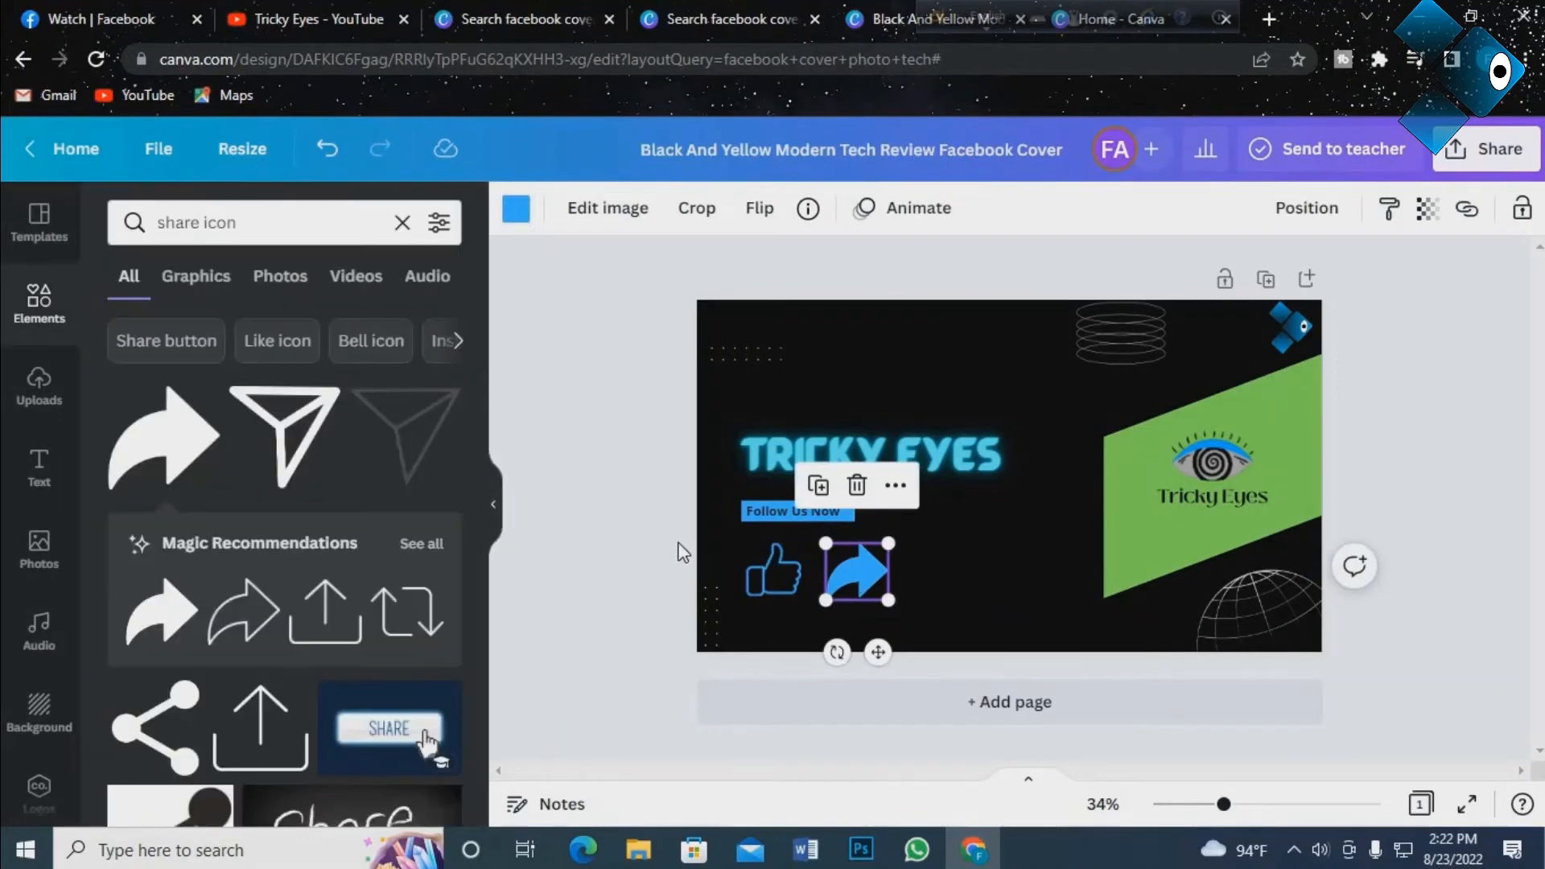
click(679, 544)
click(865, 573)
drag(865, 574, 941, 573)
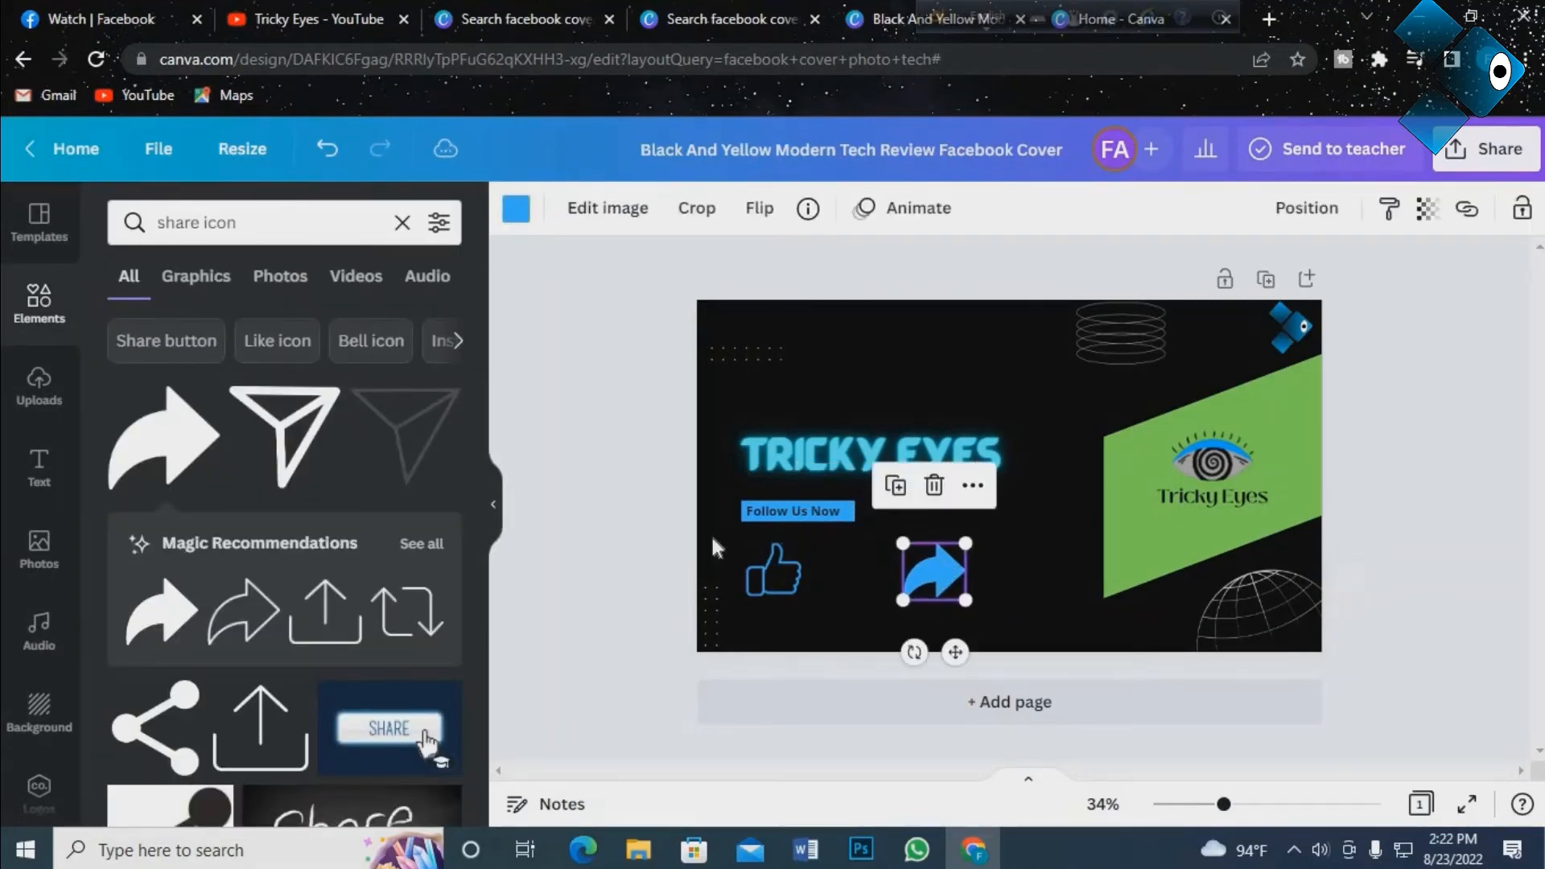
click(566, 503)
Search the elements for "comnent icon" and look through the results for a comment symbol.
double_click(150, 223)
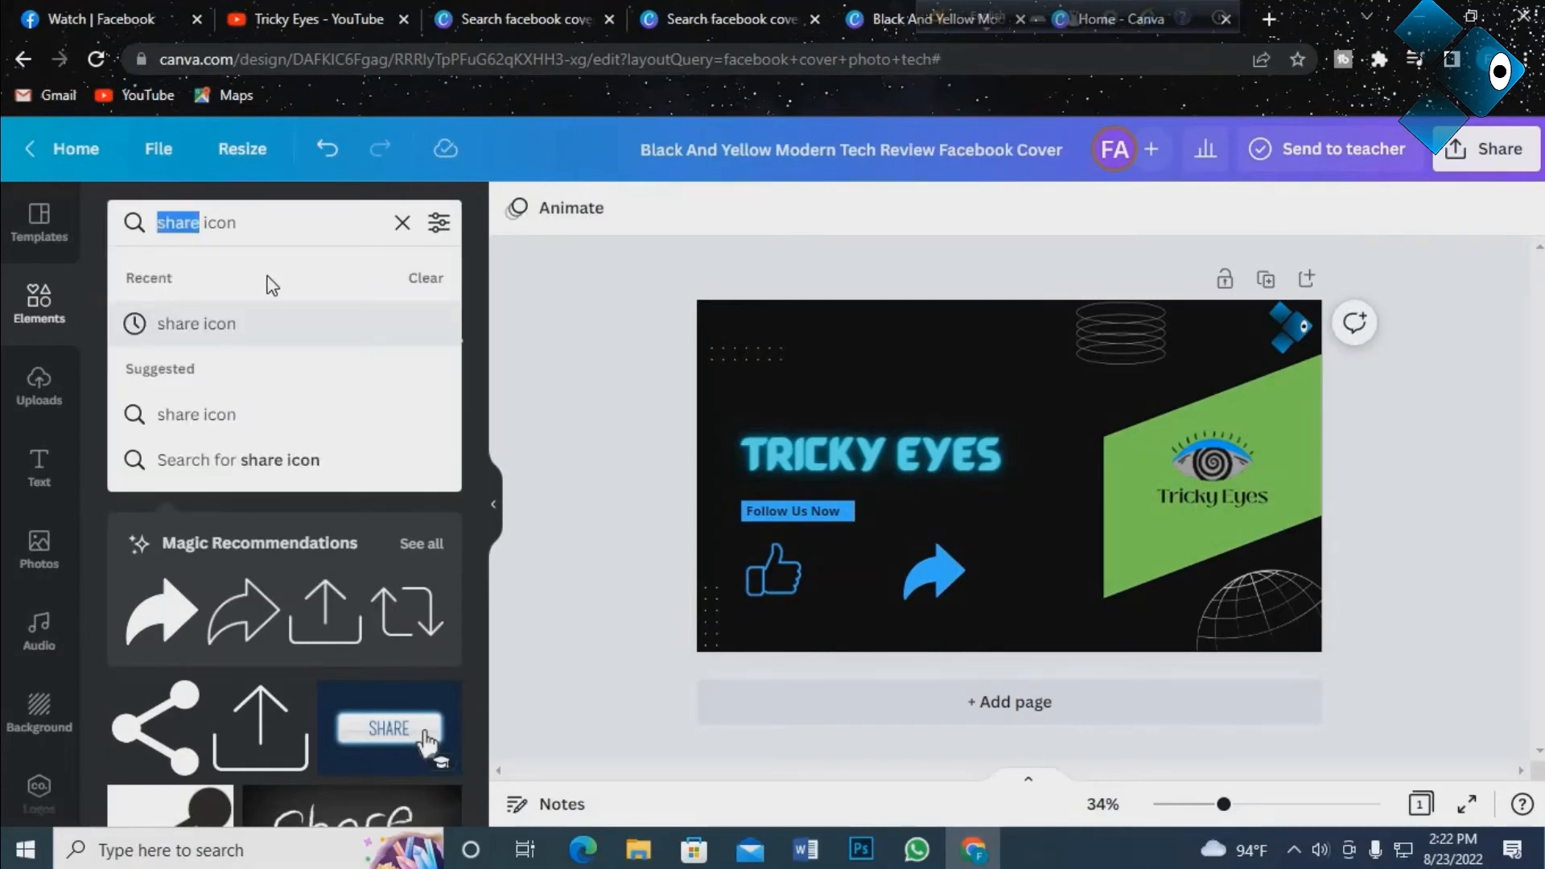
text(comne)
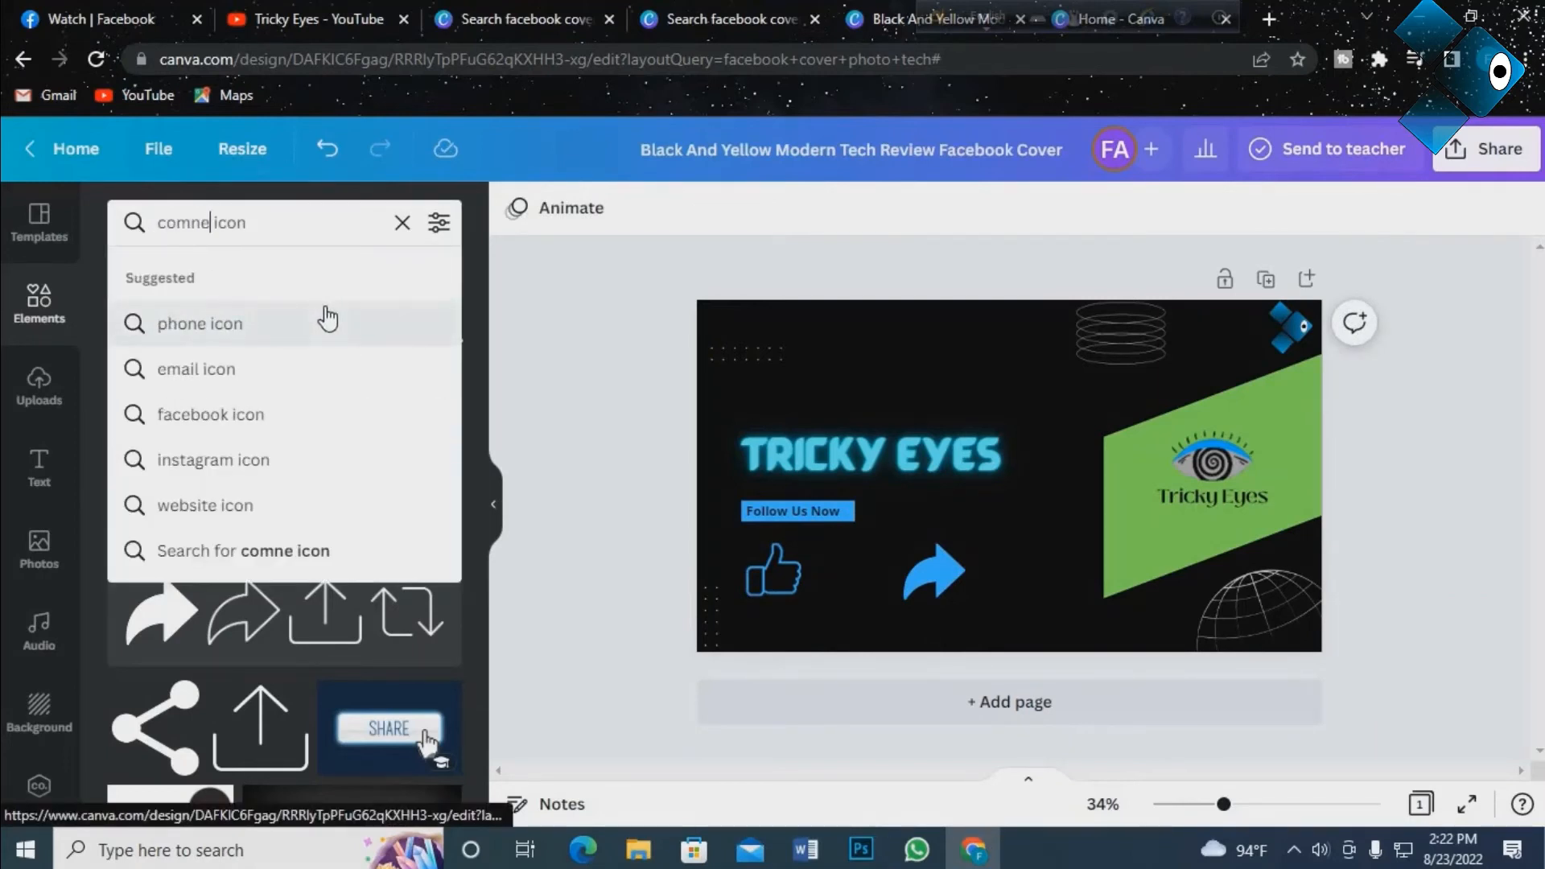
text(t)
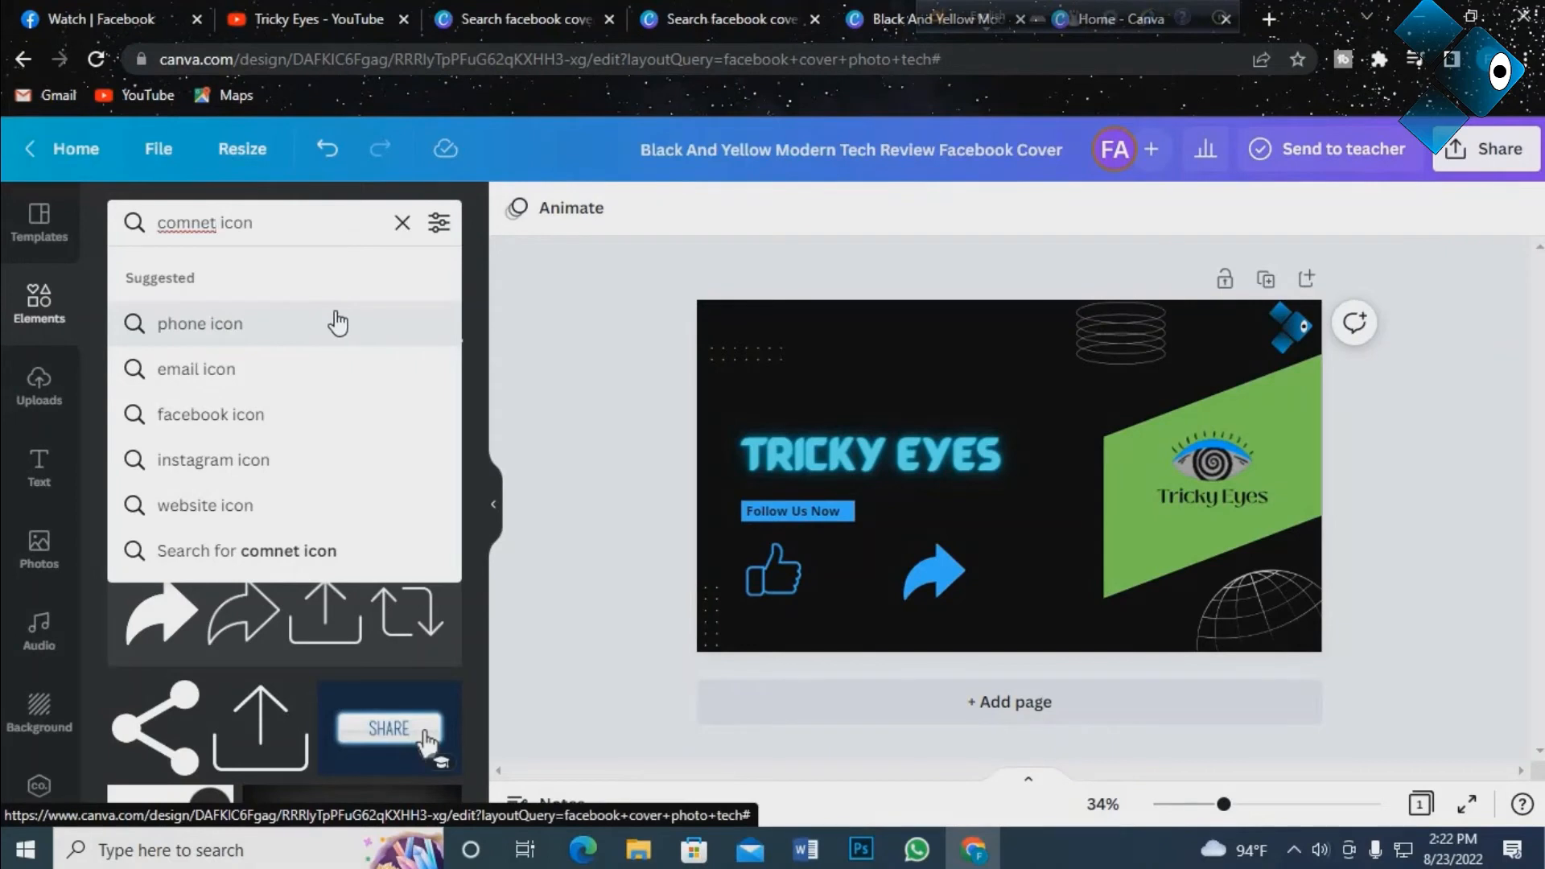
key(BackSpace)
text(n)
key(Return)
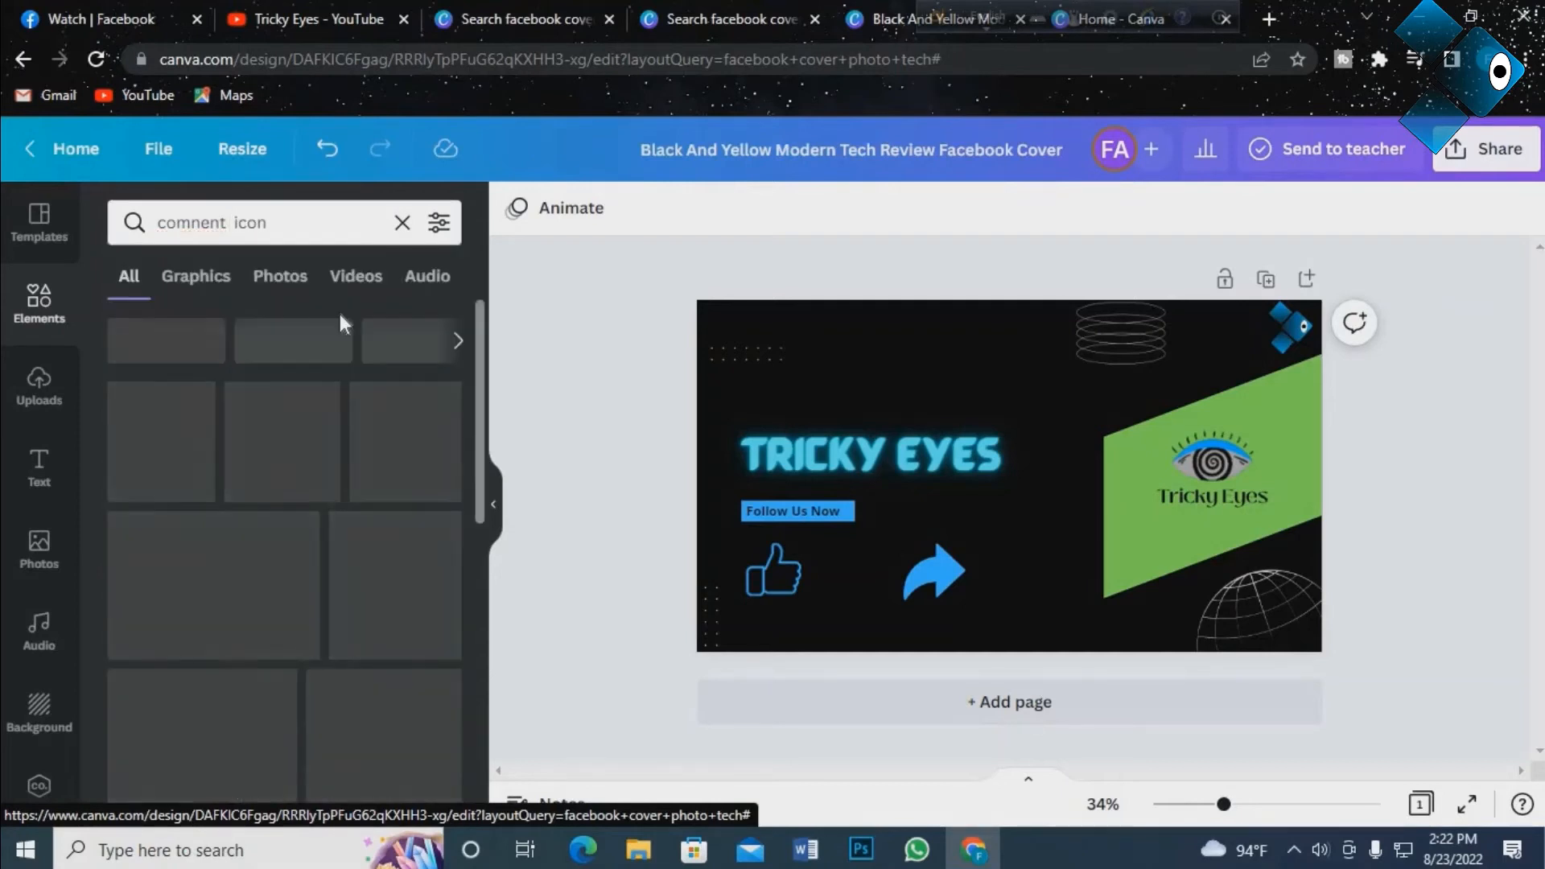
scroll(285, 455, down, 7)
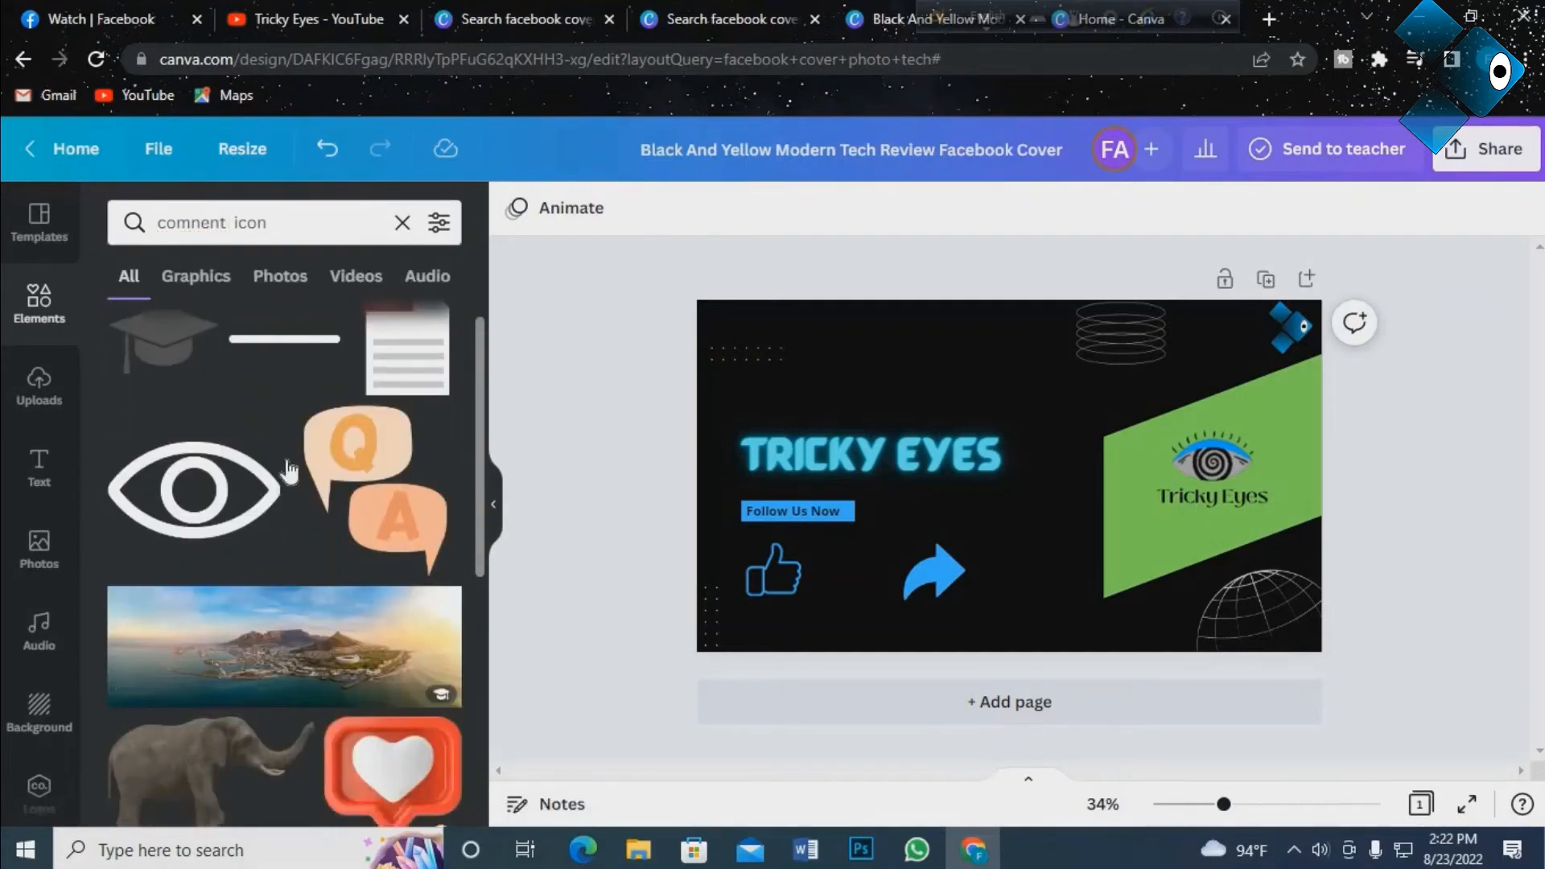
scroll(288, 469, down, 4)
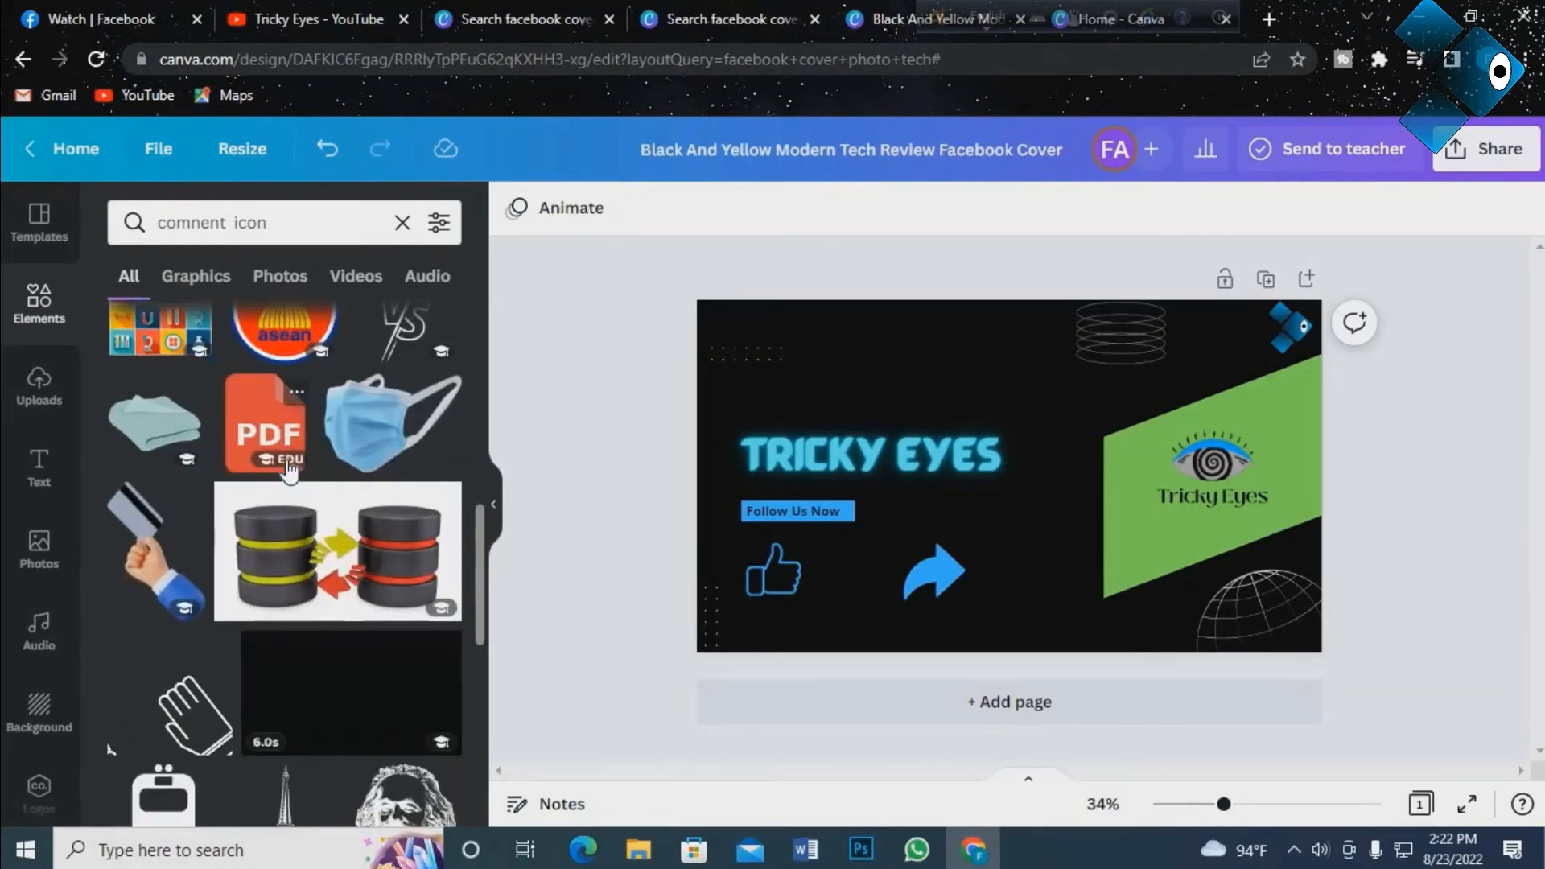
scroll(287, 471, up, 8)
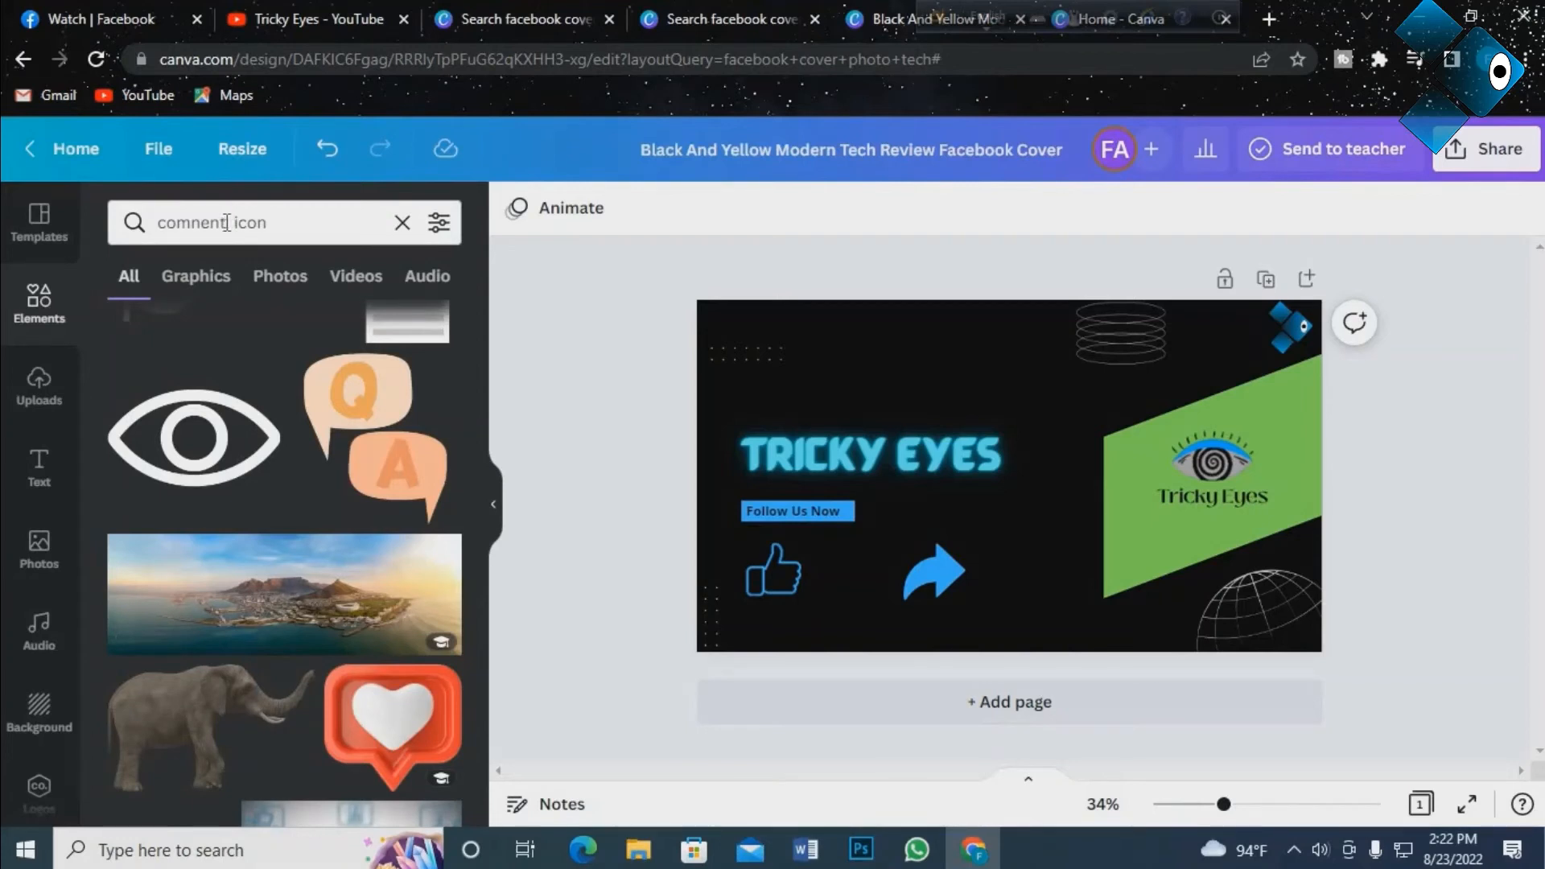
Search the elements for "coment icon" and add the outlined round speech bubble with text lines to the cover.
click(227, 222)
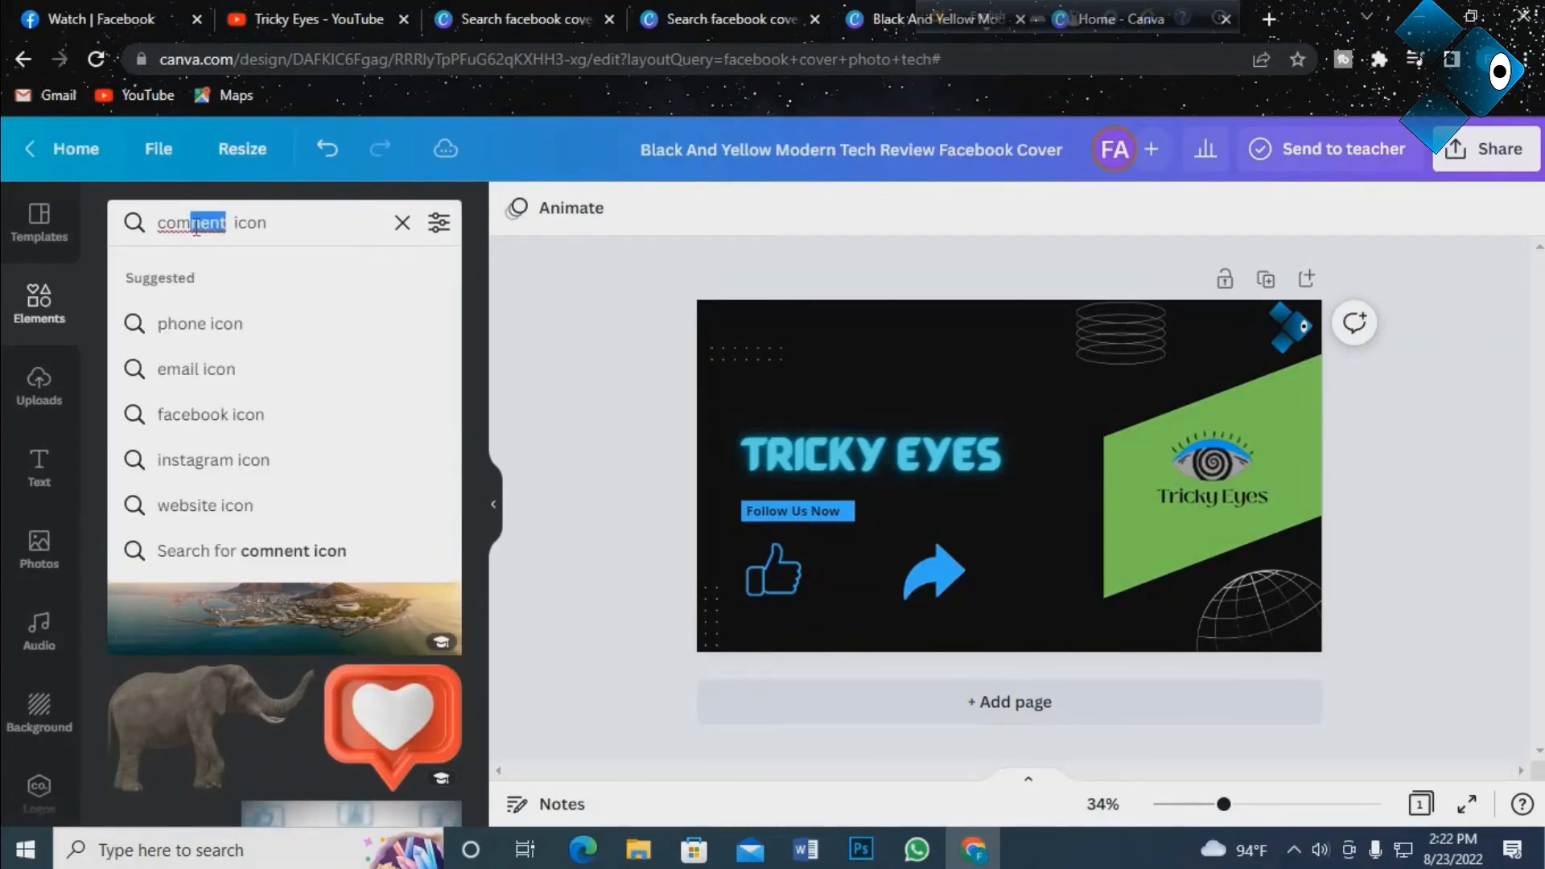
text(m)
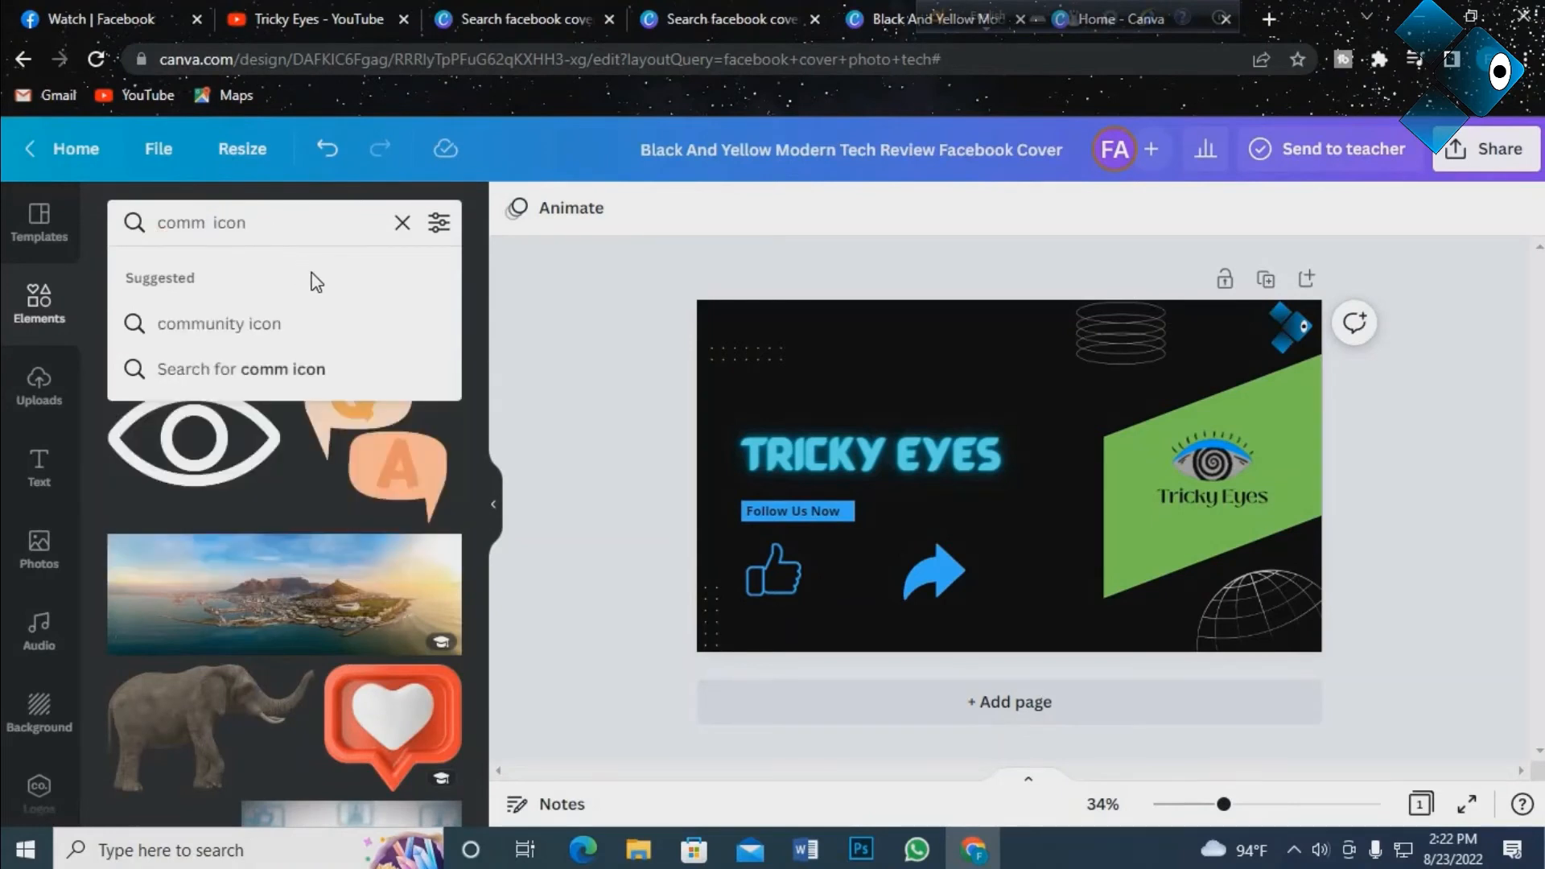
text(ne)
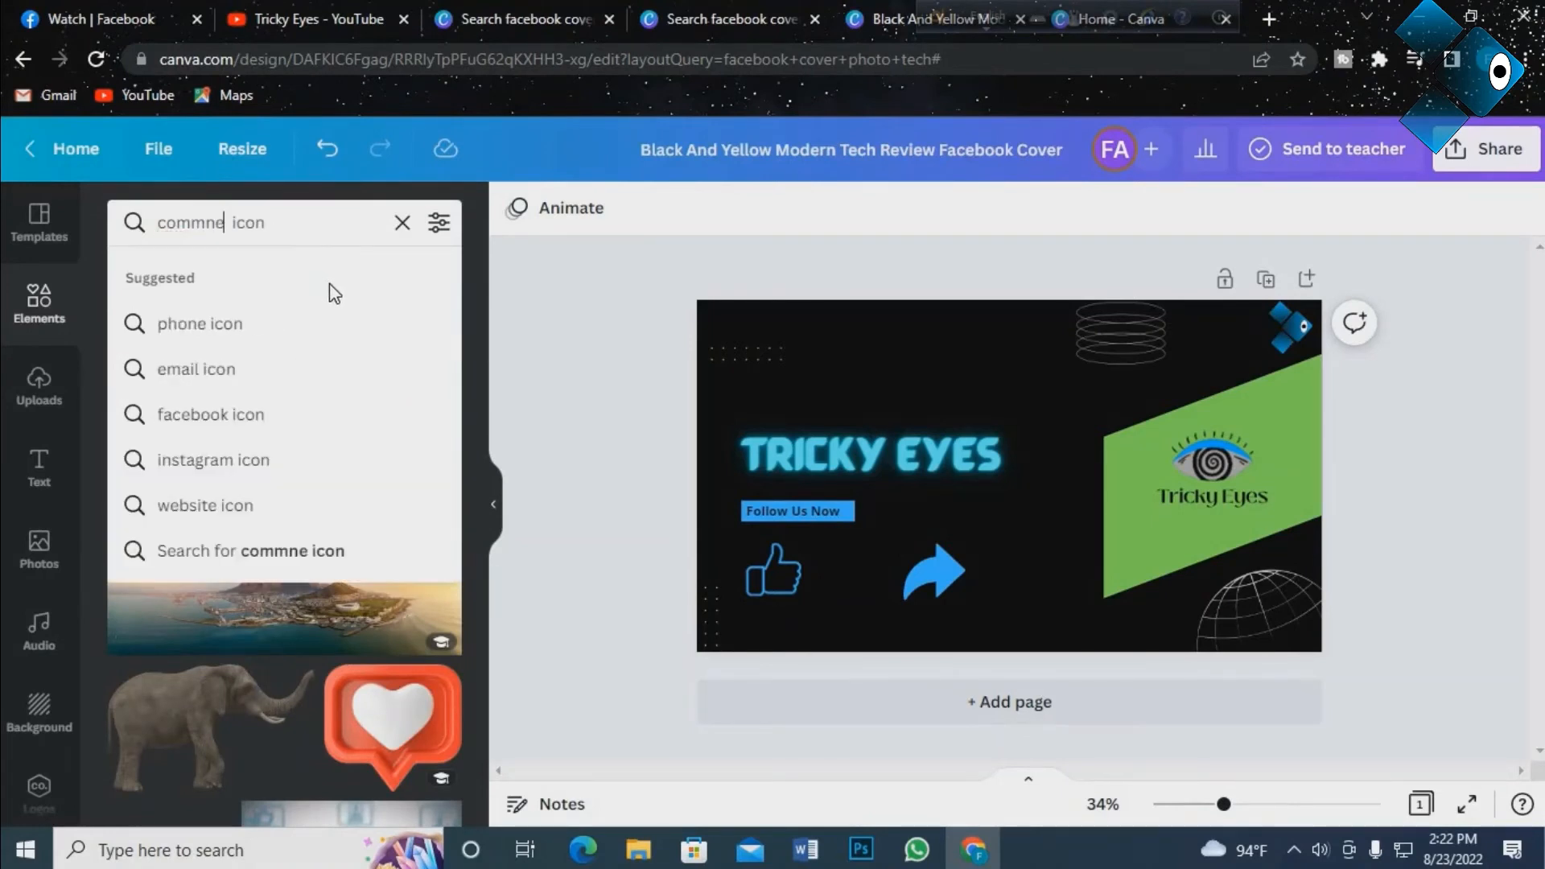
key(BackSpace)
key(BackSpace)
key(BackSpace)
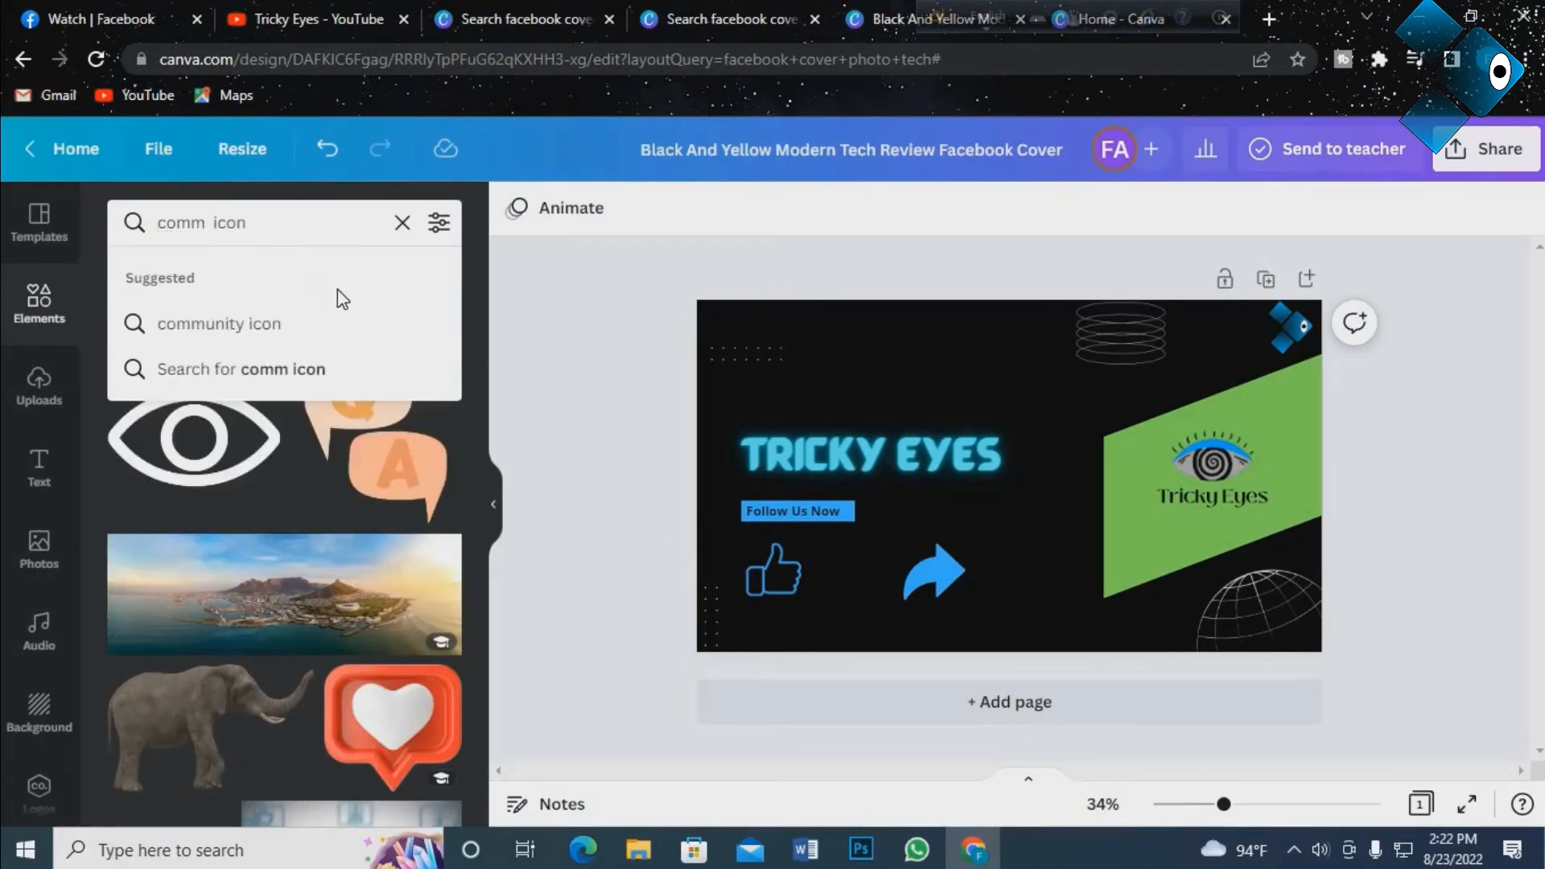
text(ent)
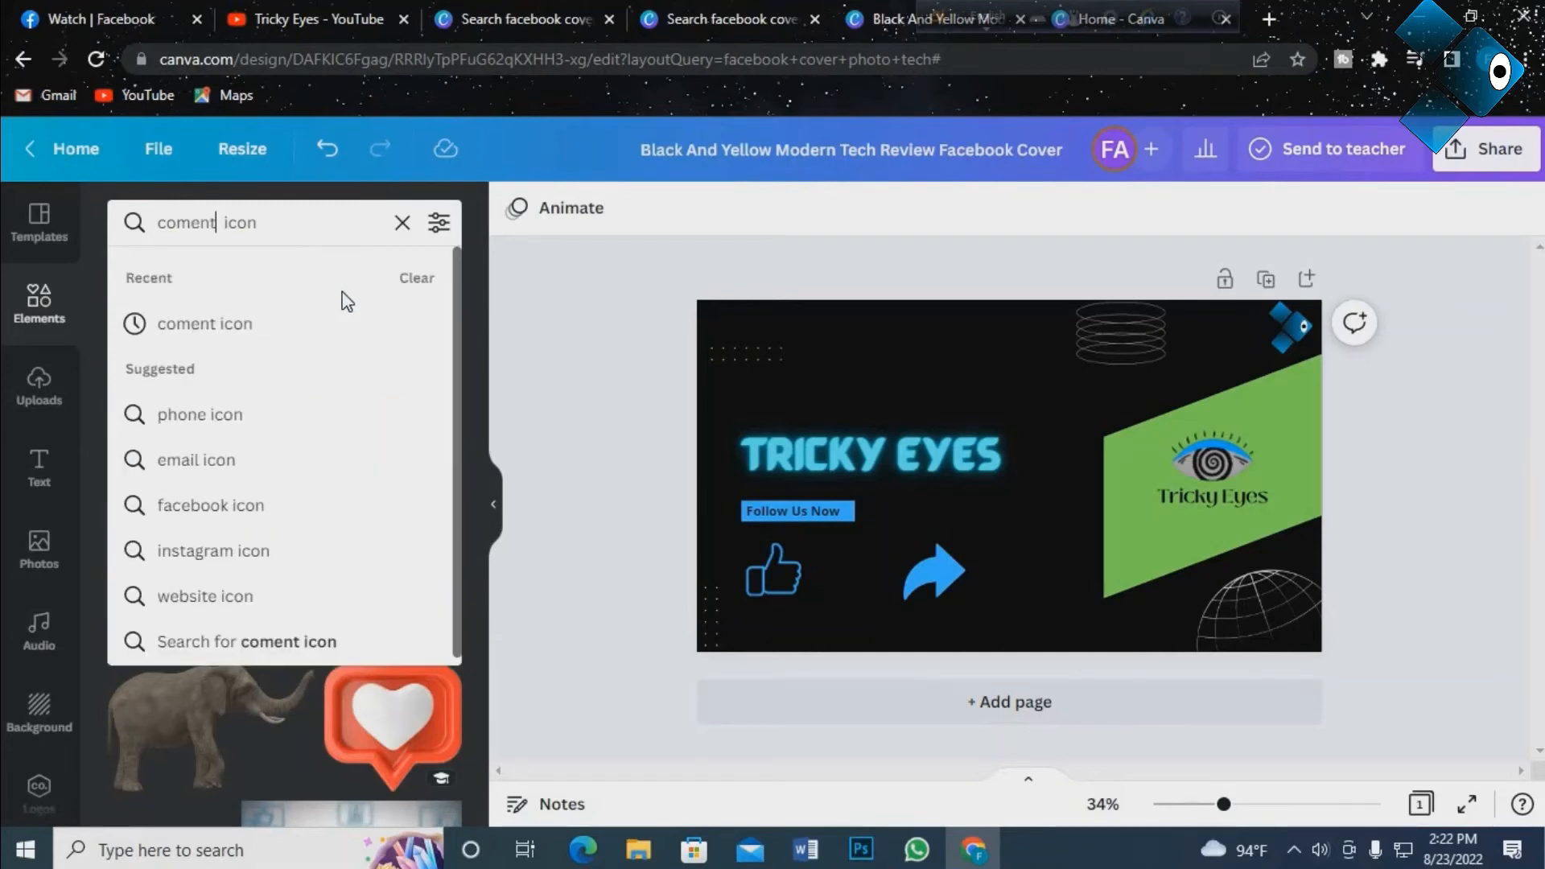
click(282, 331)
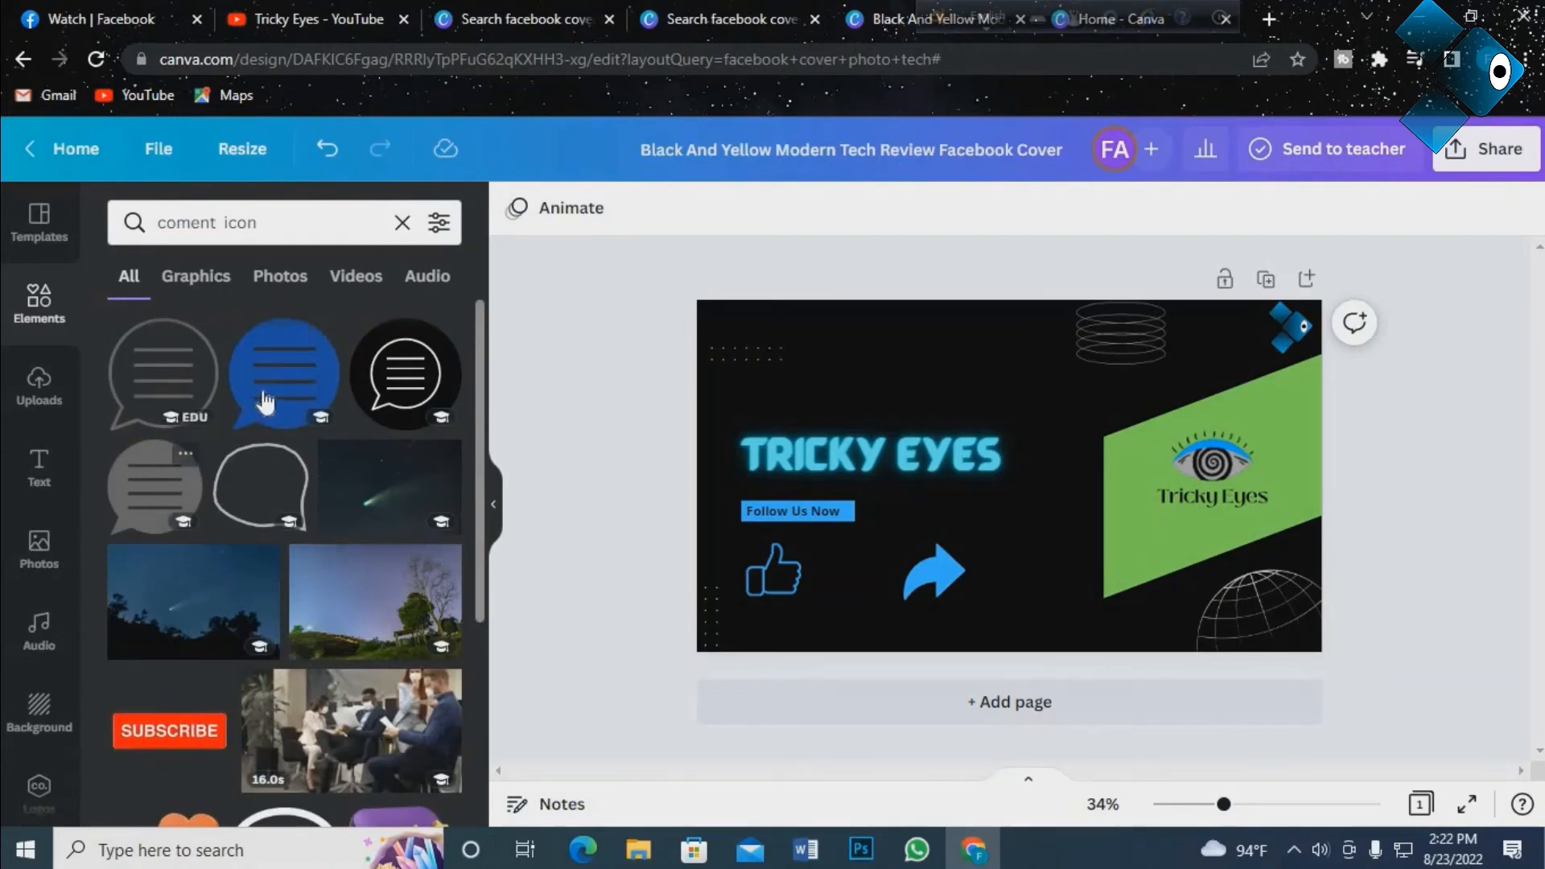
click(167, 402)
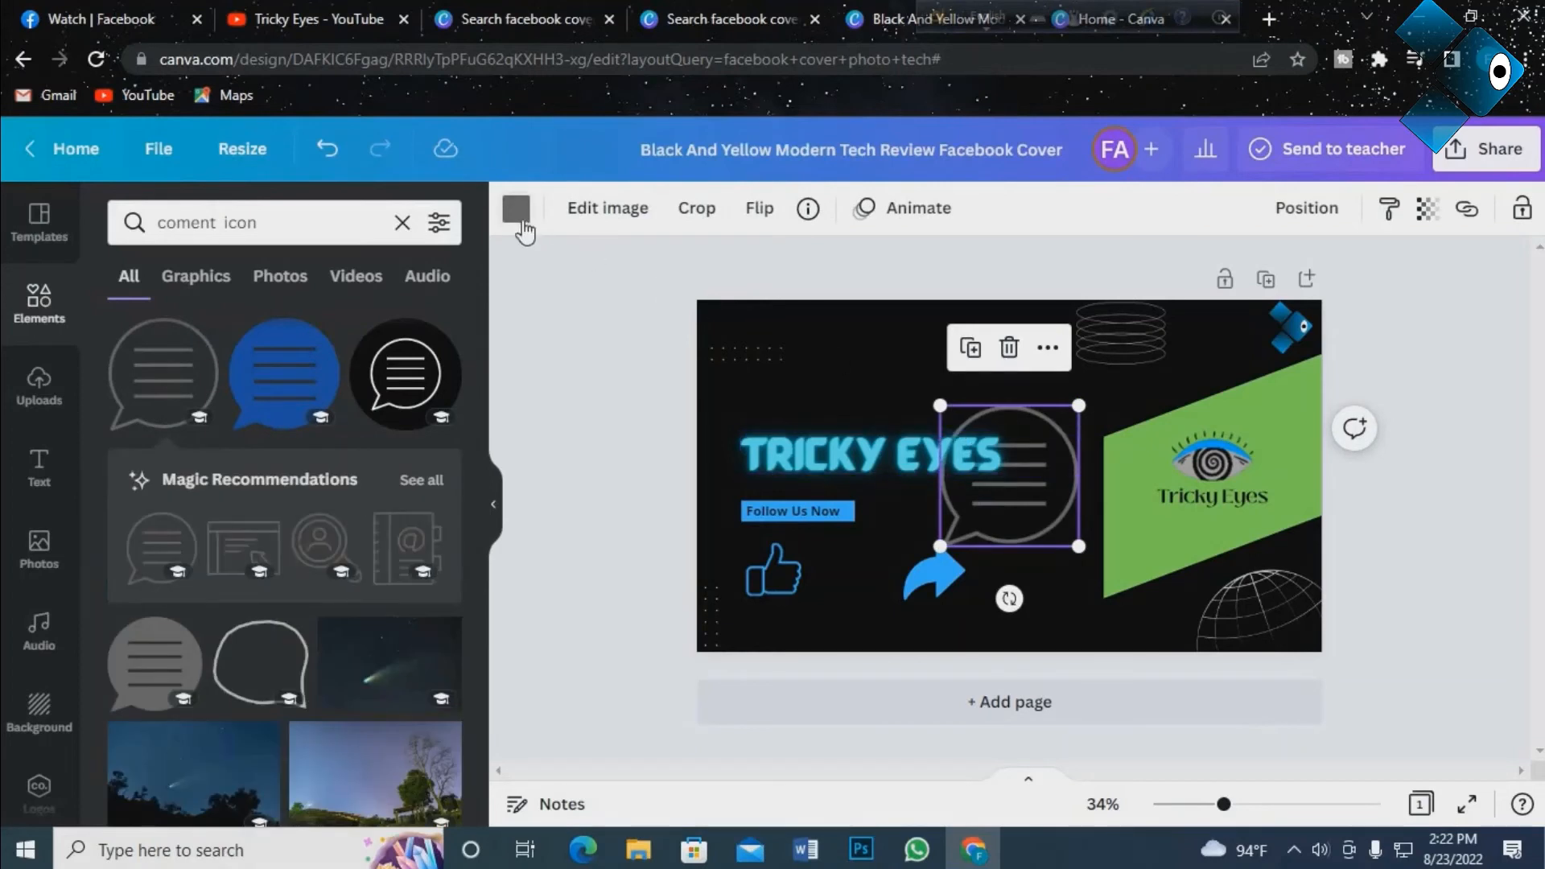
Recolor the speech bubble with the light blue document color, shrink it, and place it between the thumbs-up and share arrow.
click(516, 209)
click(321, 326)
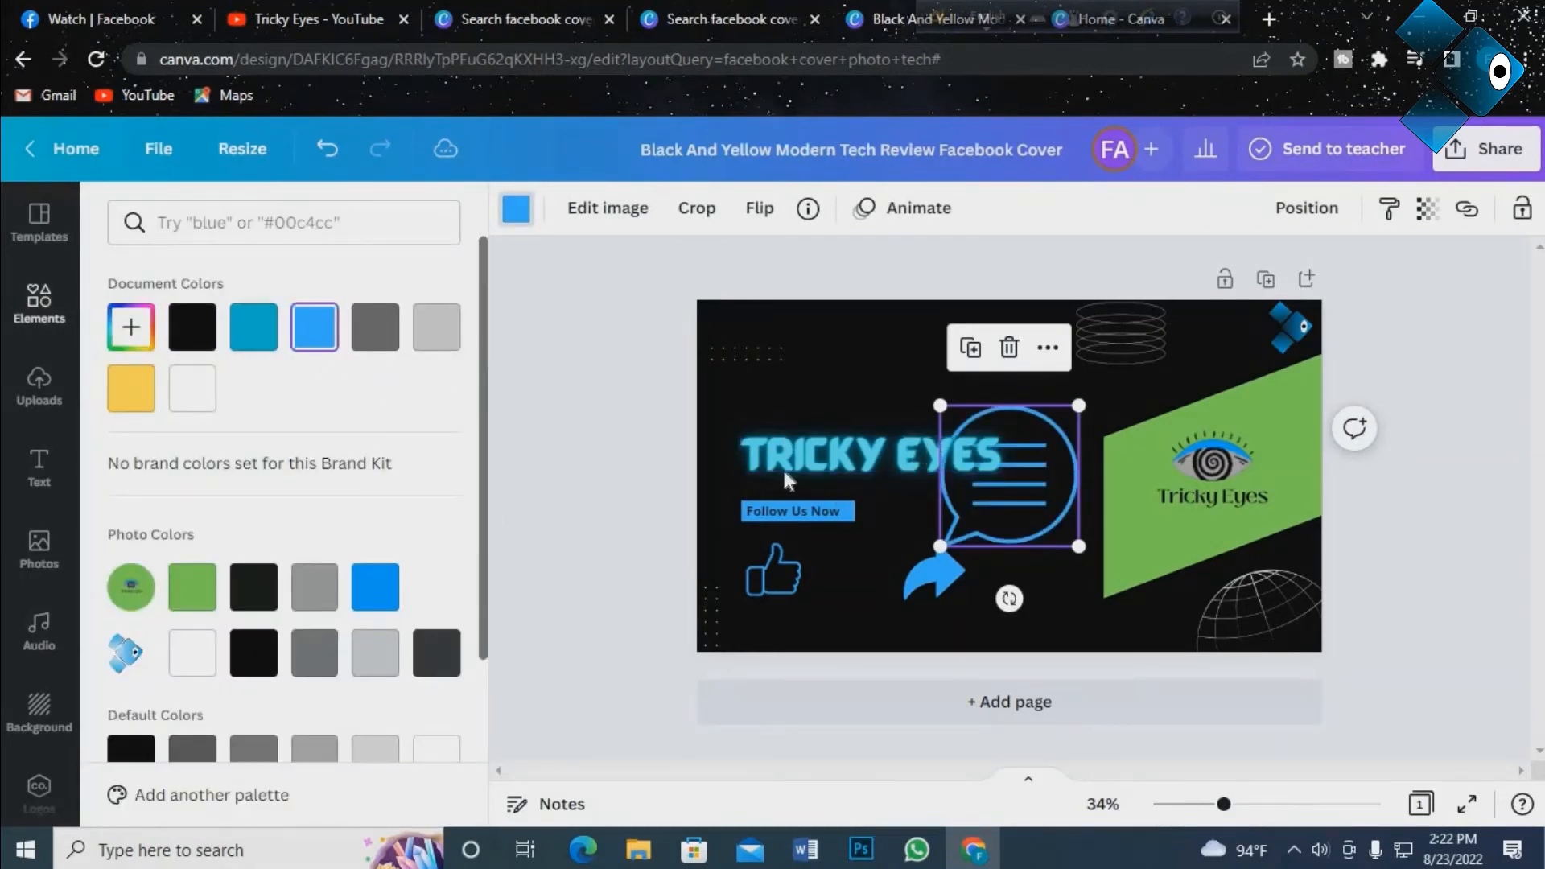
drag(940, 406, 1013, 481)
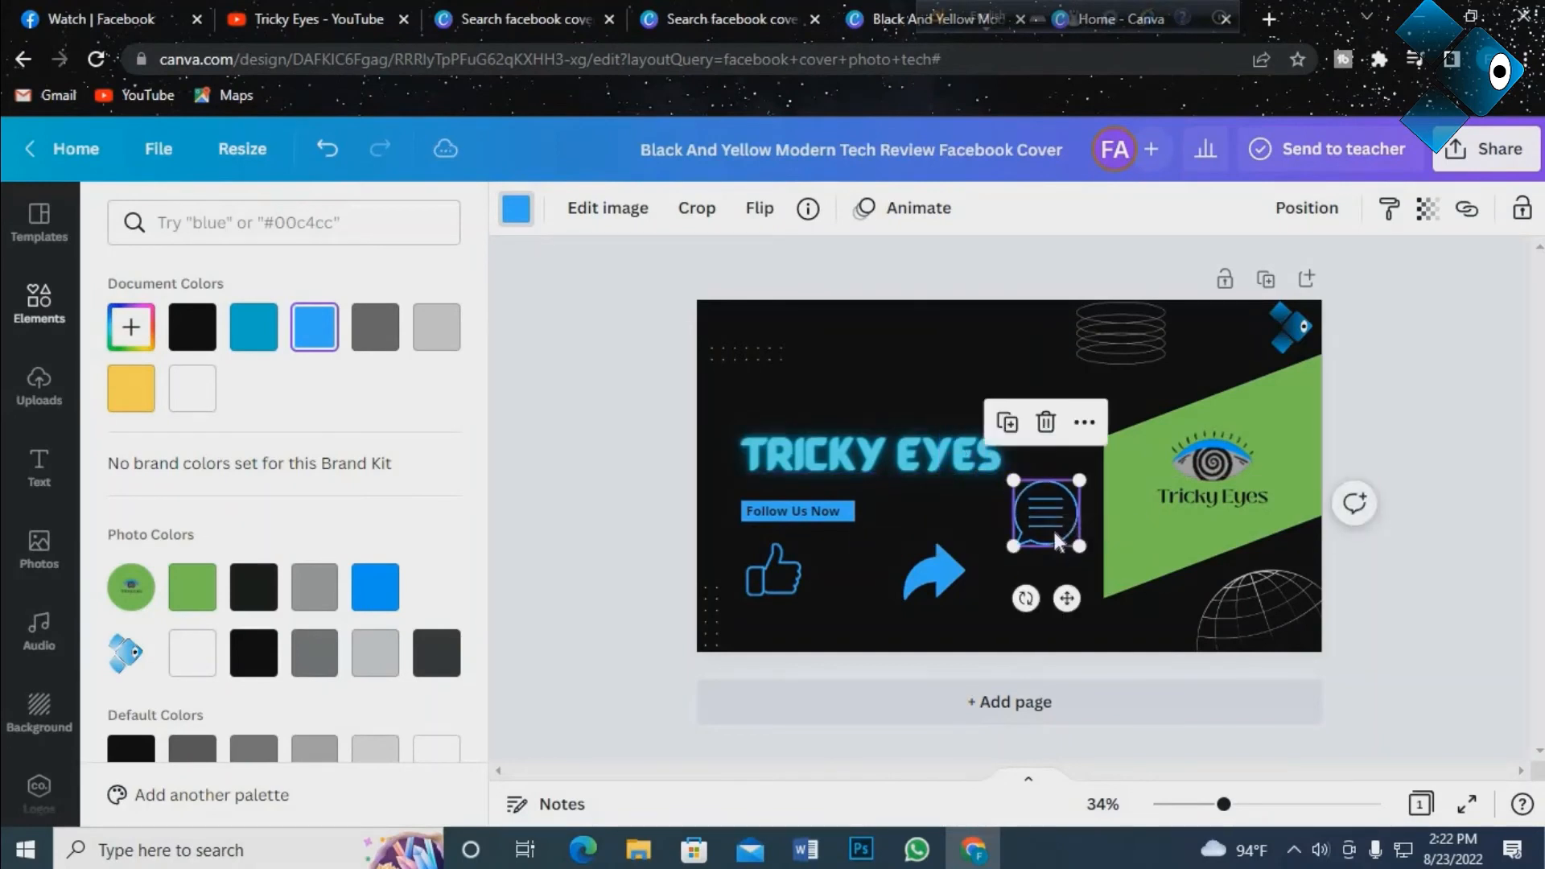
drag(1056, 543, 865, 607)
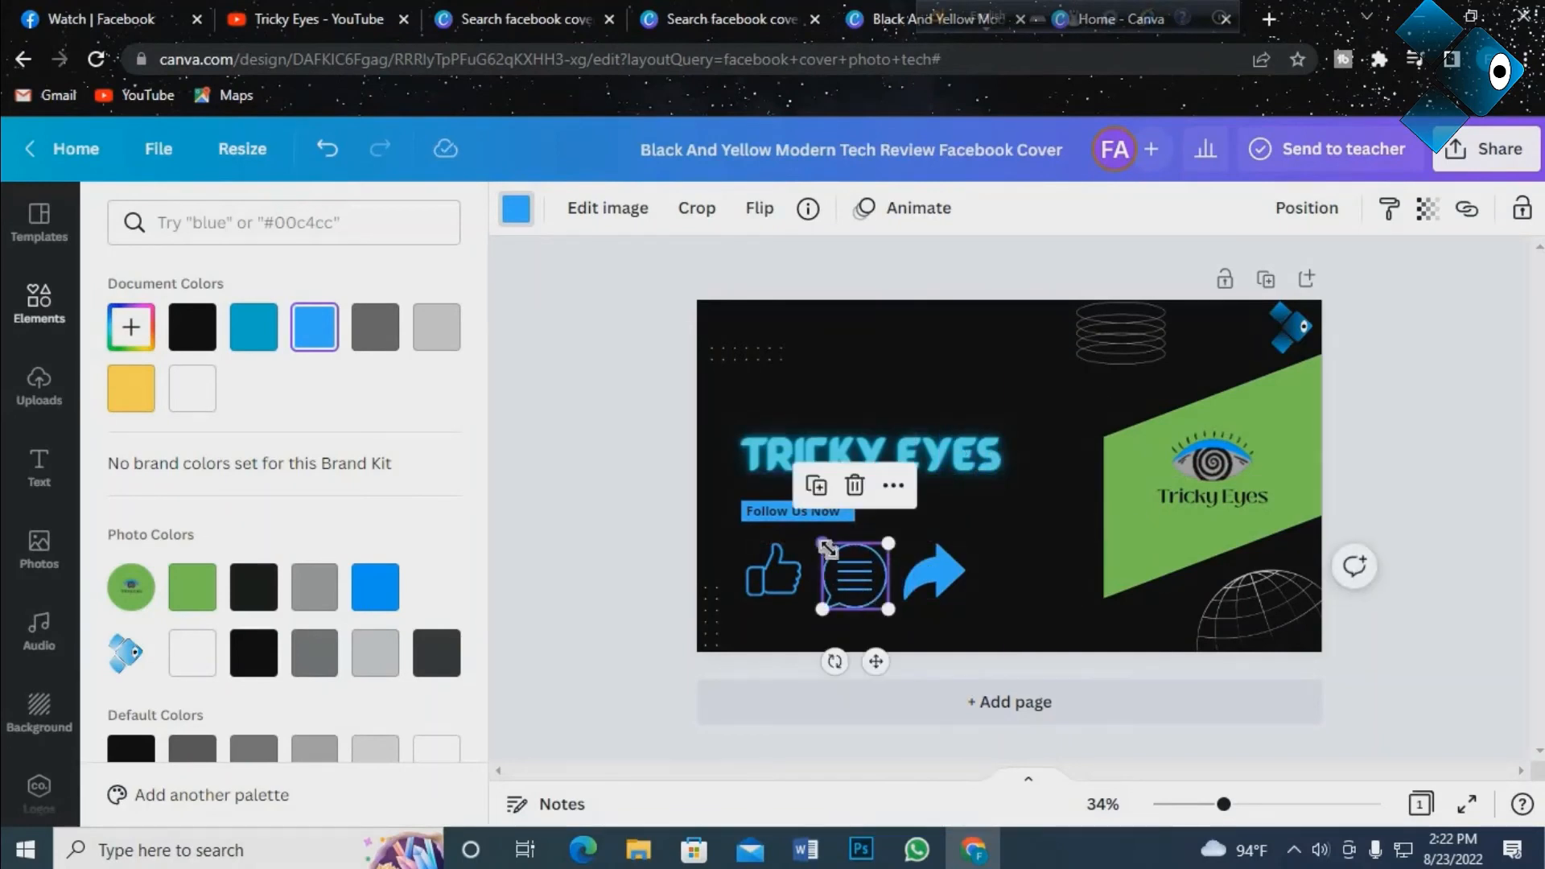
drag(828, 549, 931, 583)
click(935, 582)
click(551, 501)
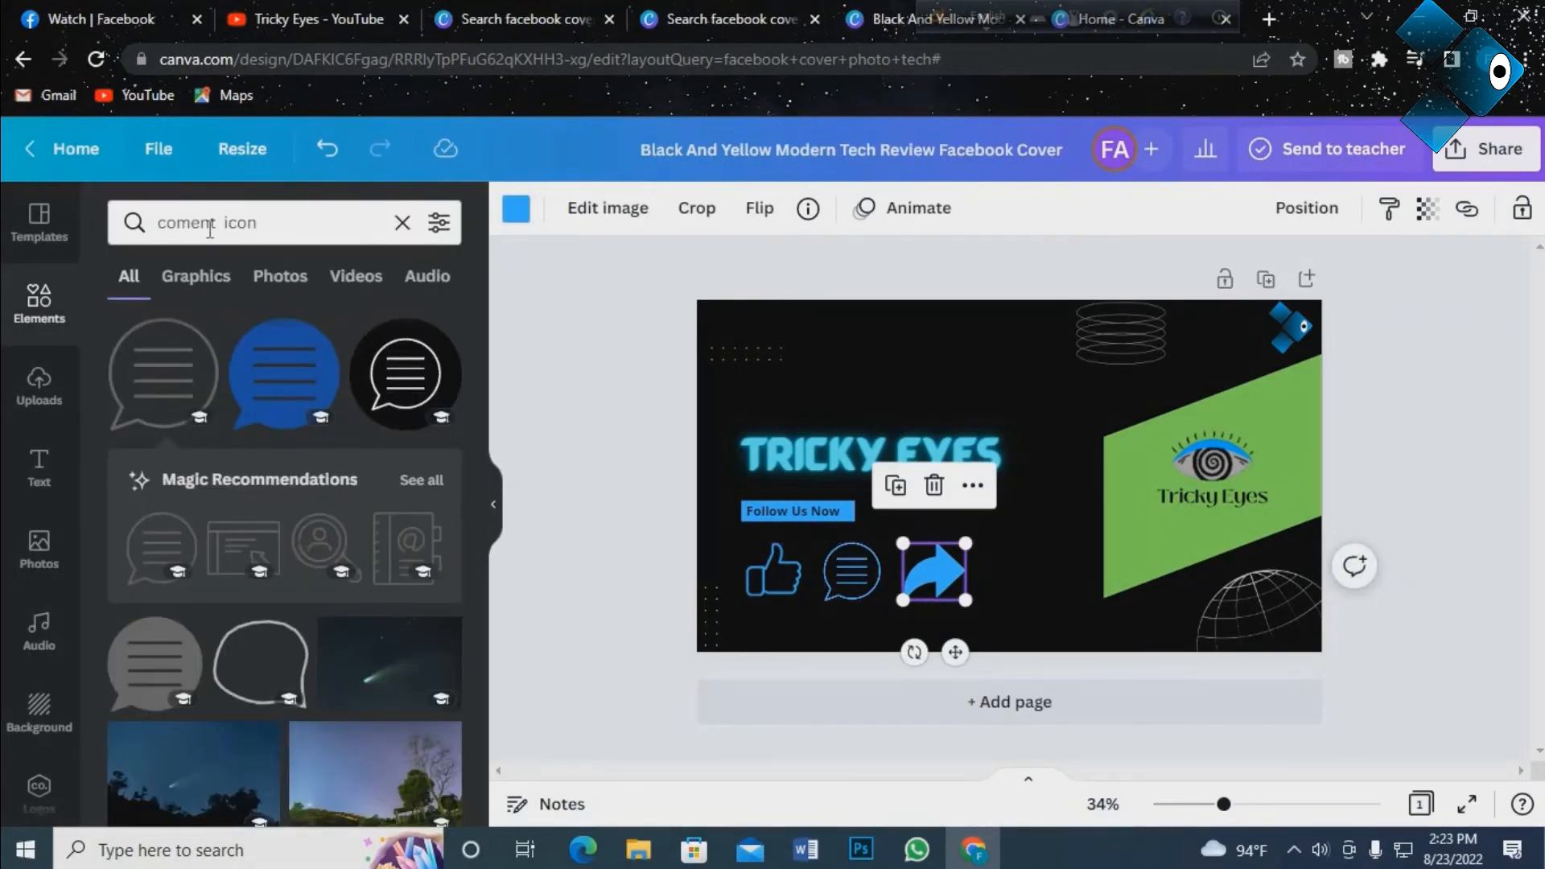
Search the elements for "subscribe" and add the red subscribe button with a bell and hand pointer to the cover.
double_click(195, 220)
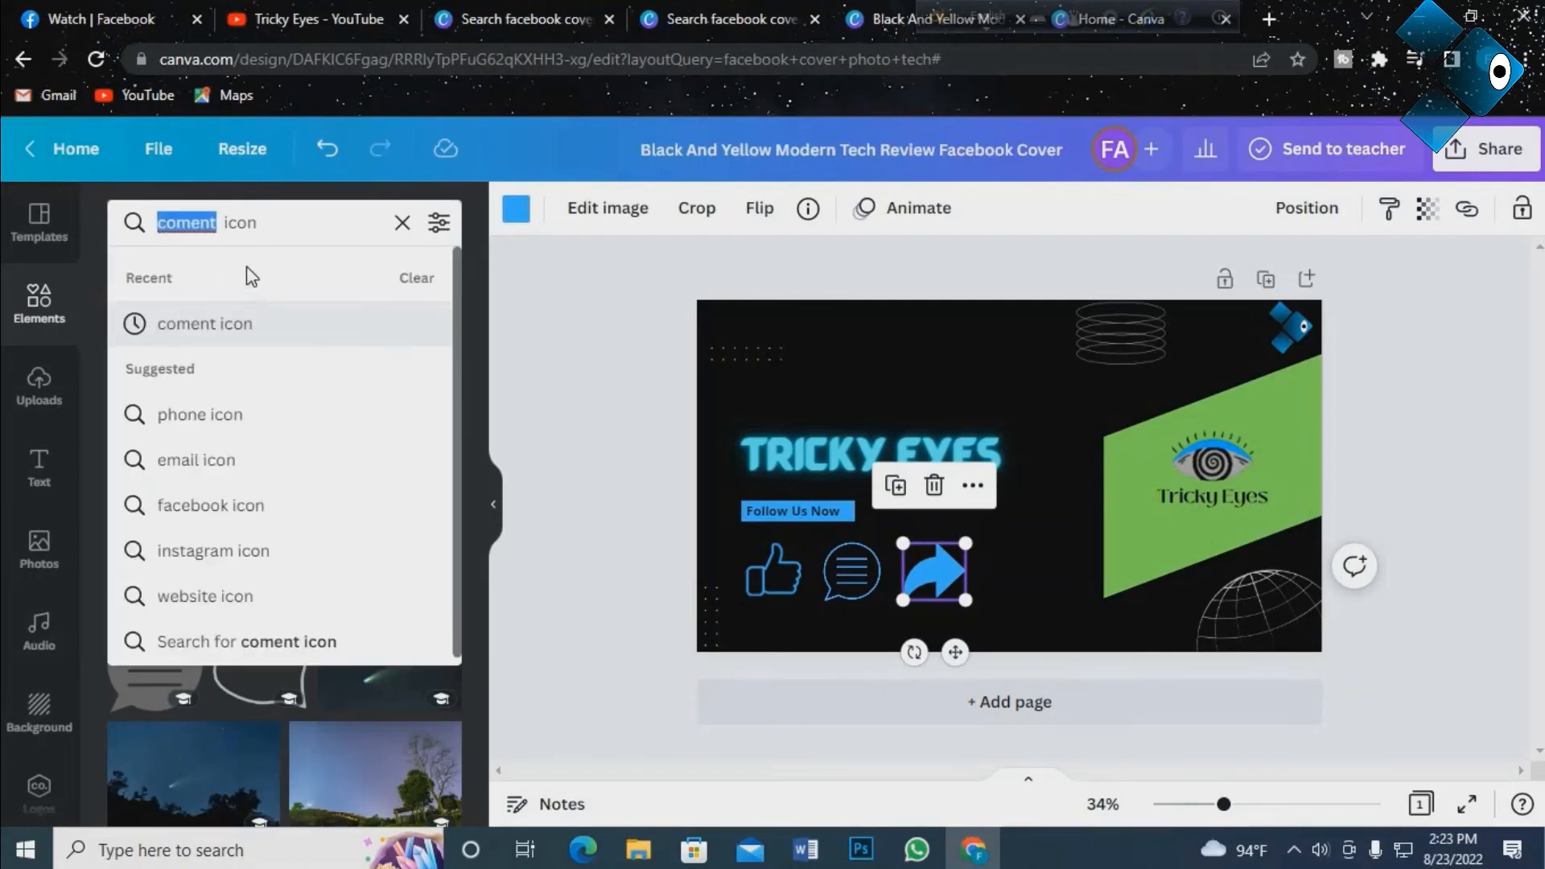
text(su)
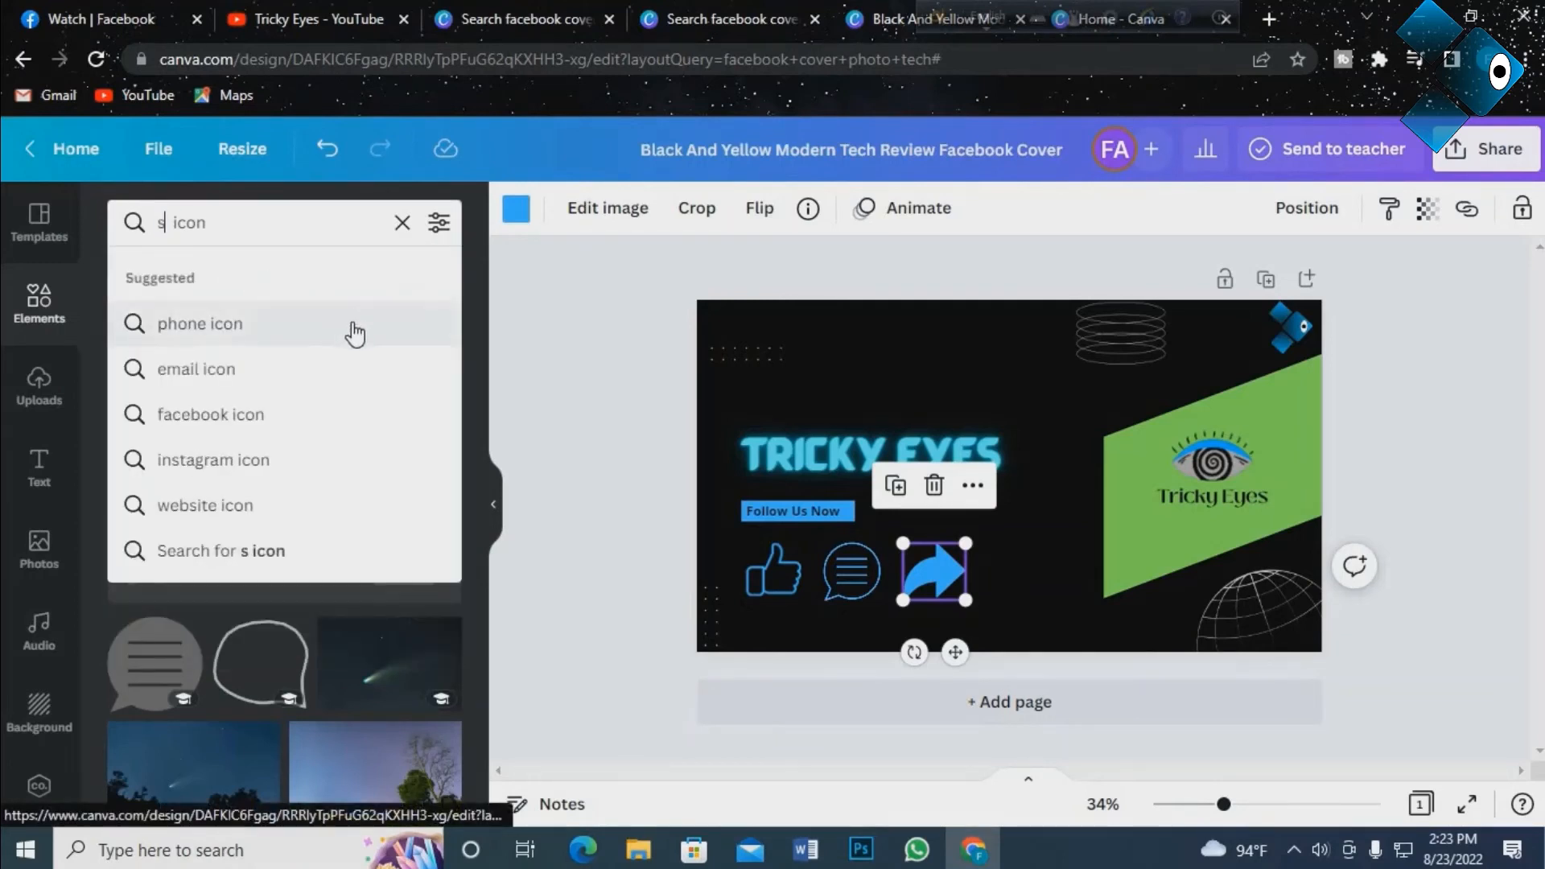
text(b)
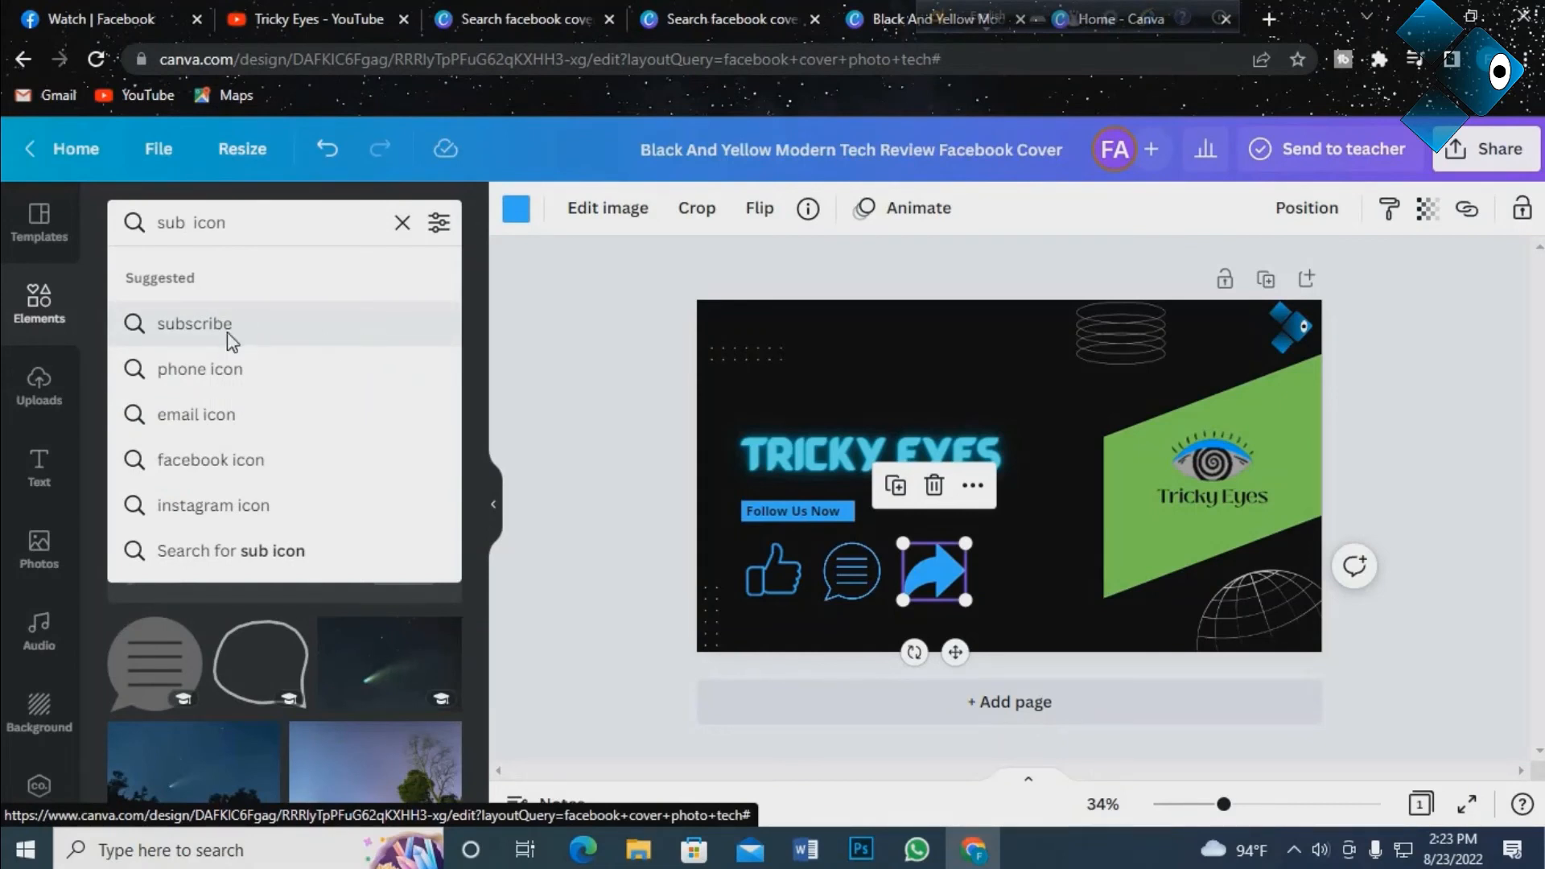
click(193, 324)
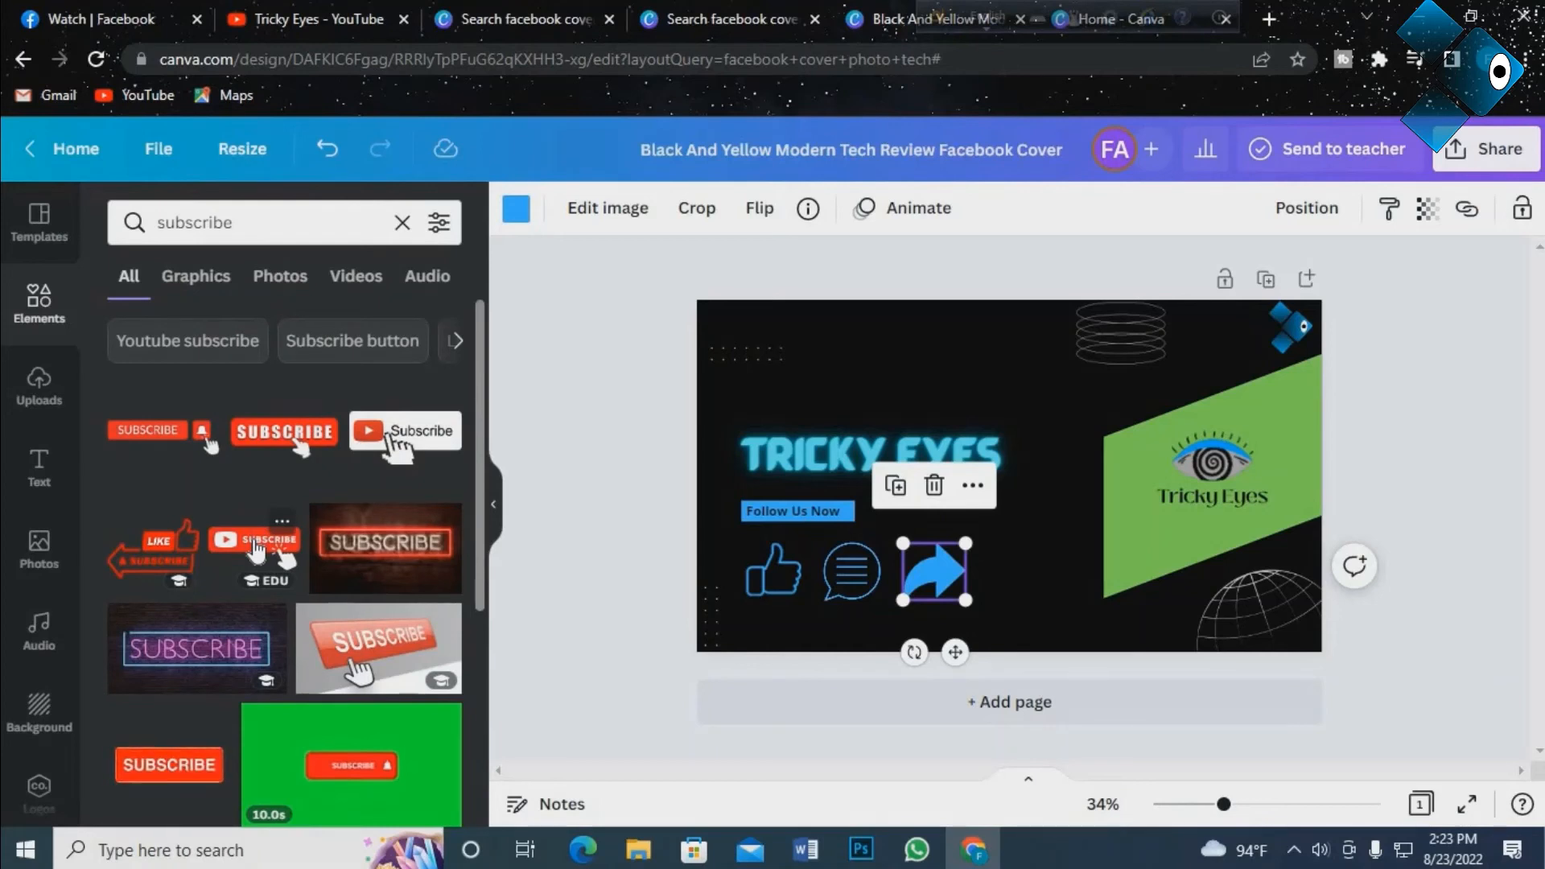
scroll(282, 498, down, 1)
scroll(307, 465, up, 1)
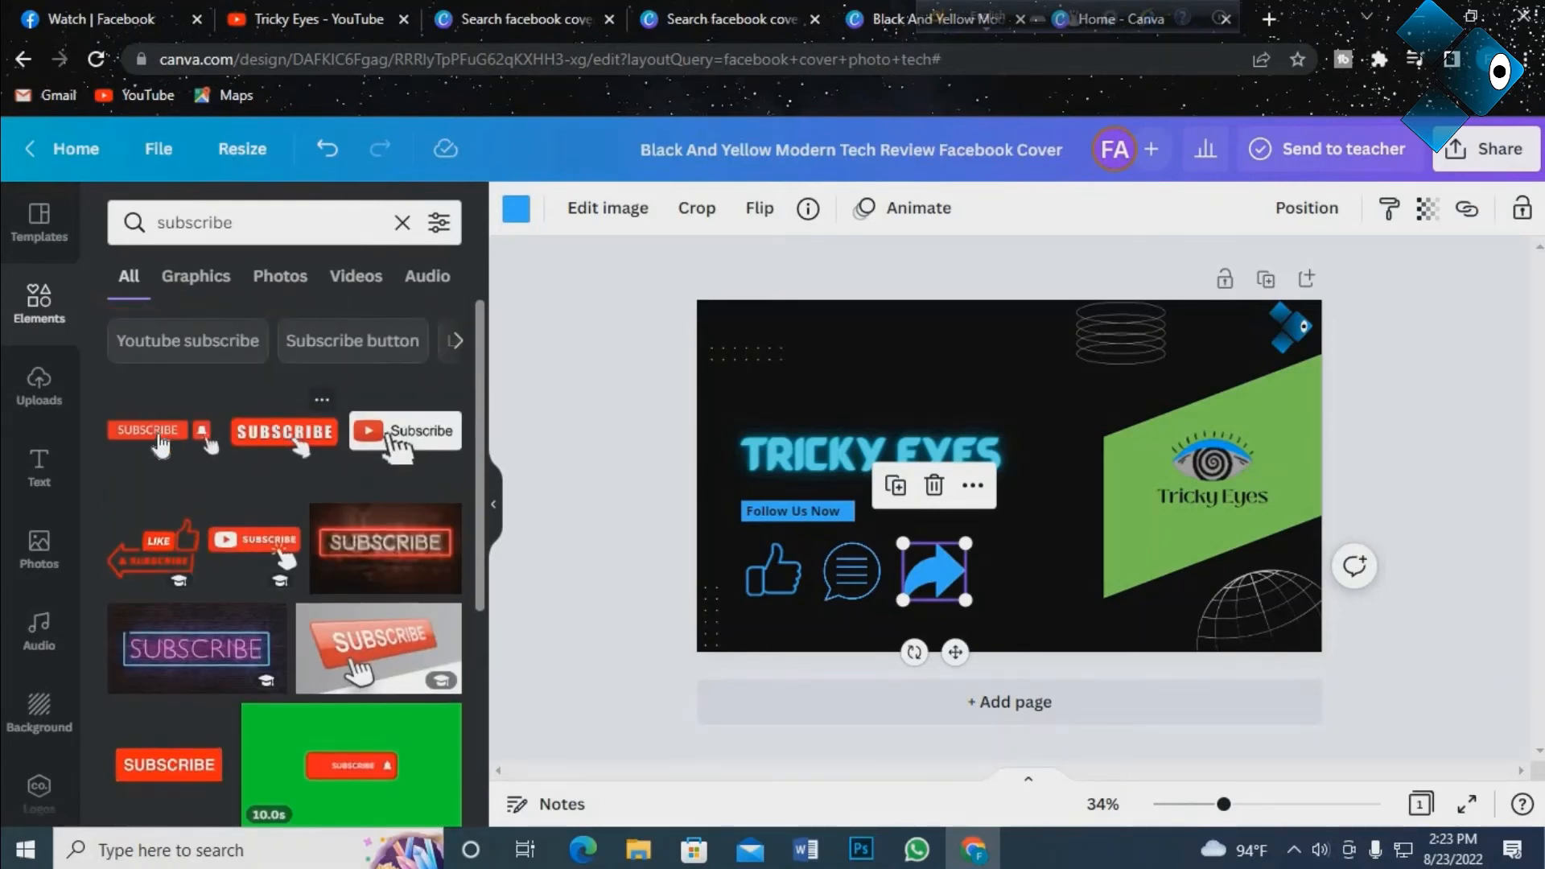
click(161, 439)
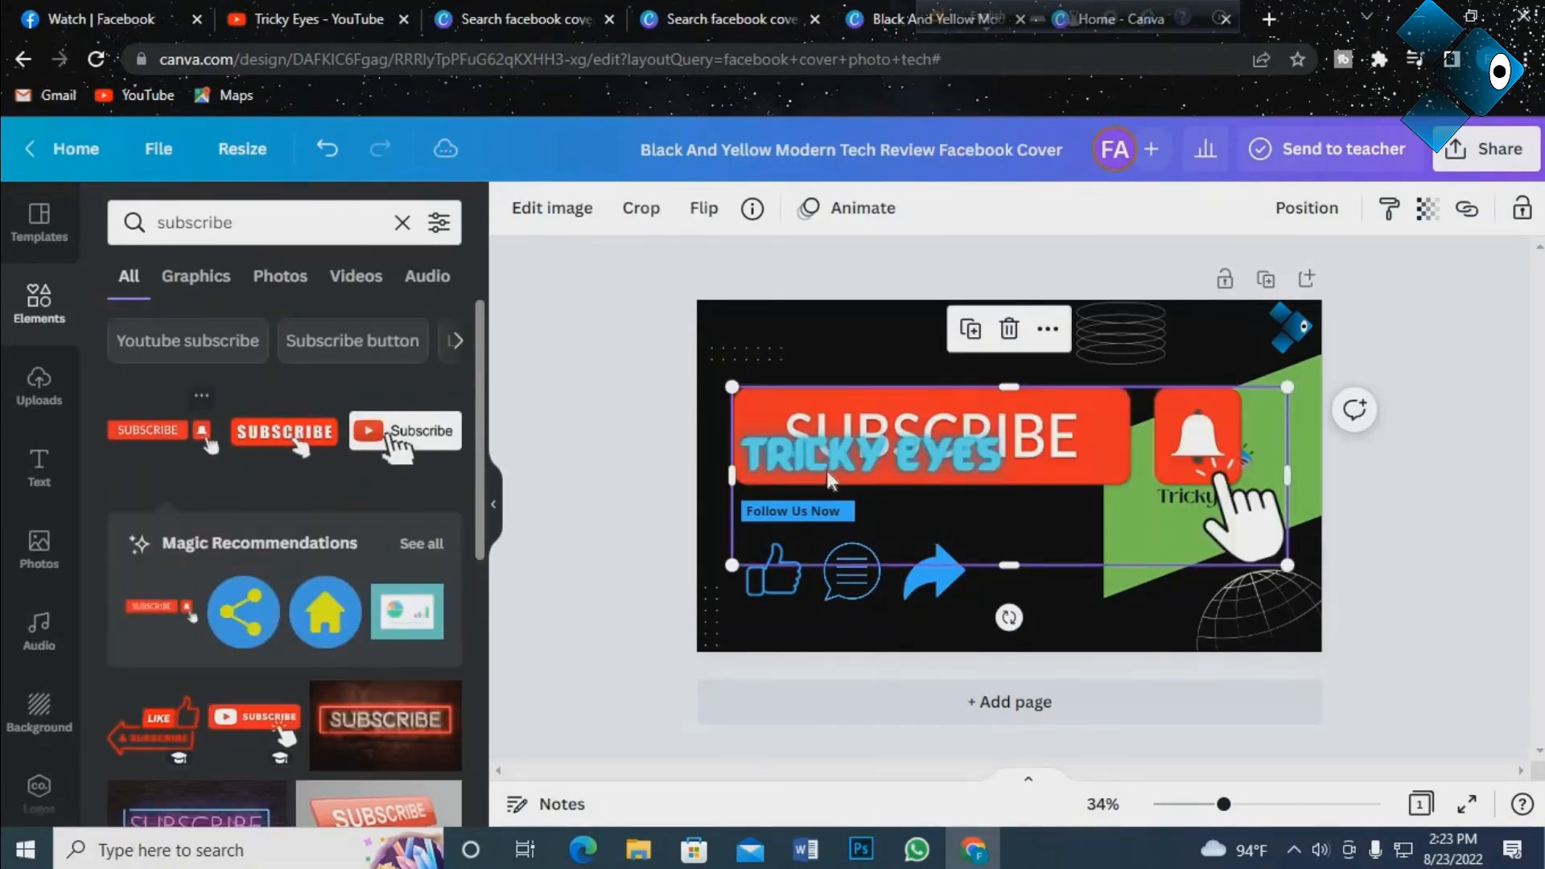
Shrink the subscribe graphic and place it below the share arrow near the cover's lower edge.
drag(726, 389, 1142, 519)
drag(1271, 539, 1034, 632)
click(1070, 642)
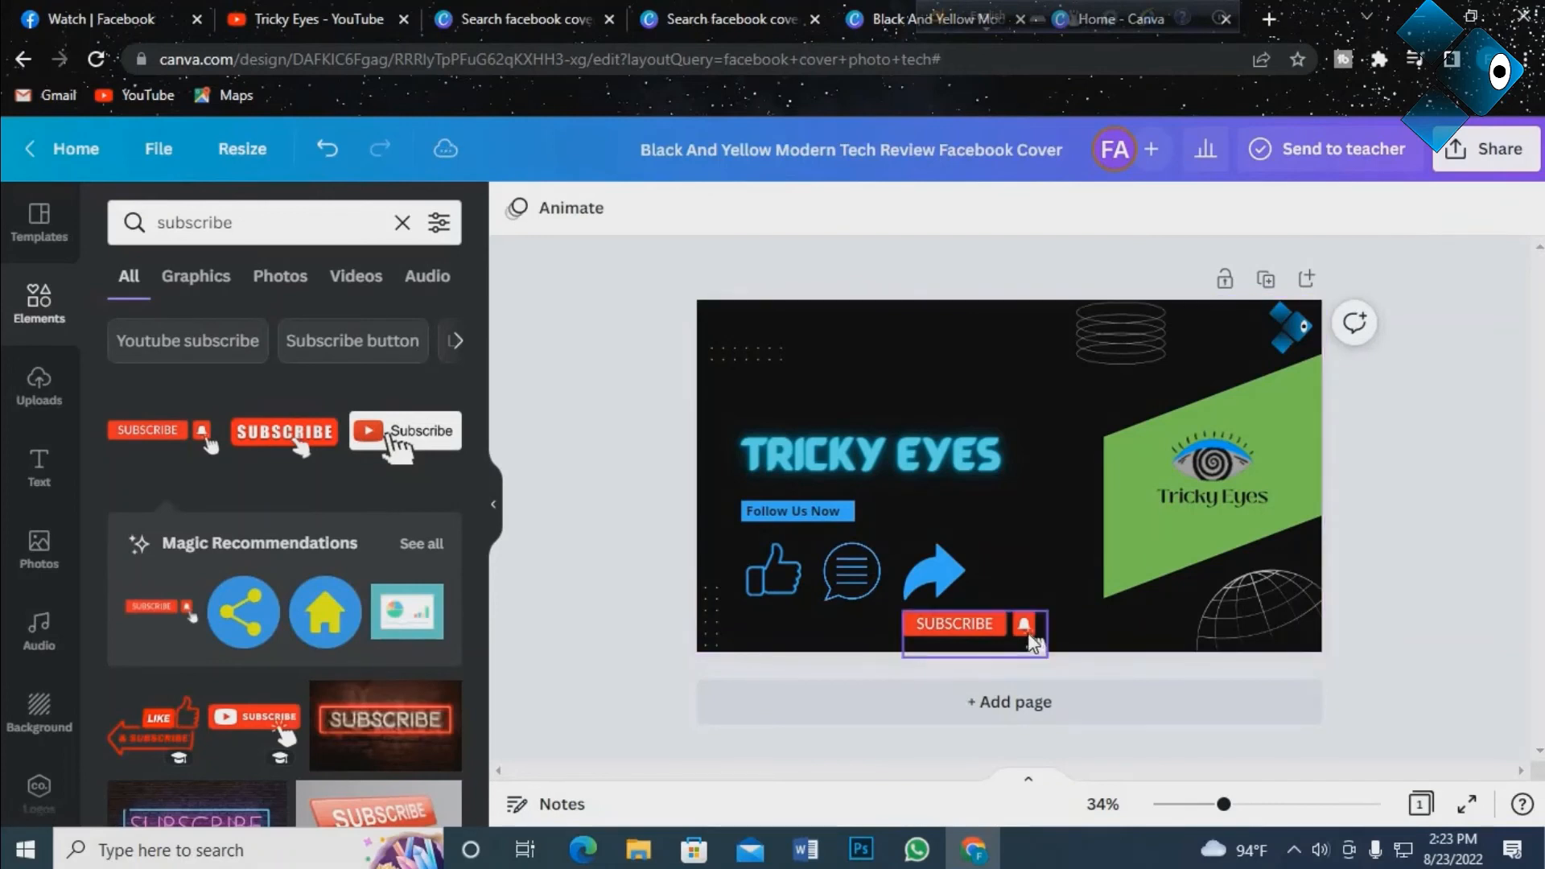
Try stretching the subscribe graphic wider and resizing it from its corner, and undo both size changes.
click(1037, 634)
drag(1048, 634, 1087, 633)
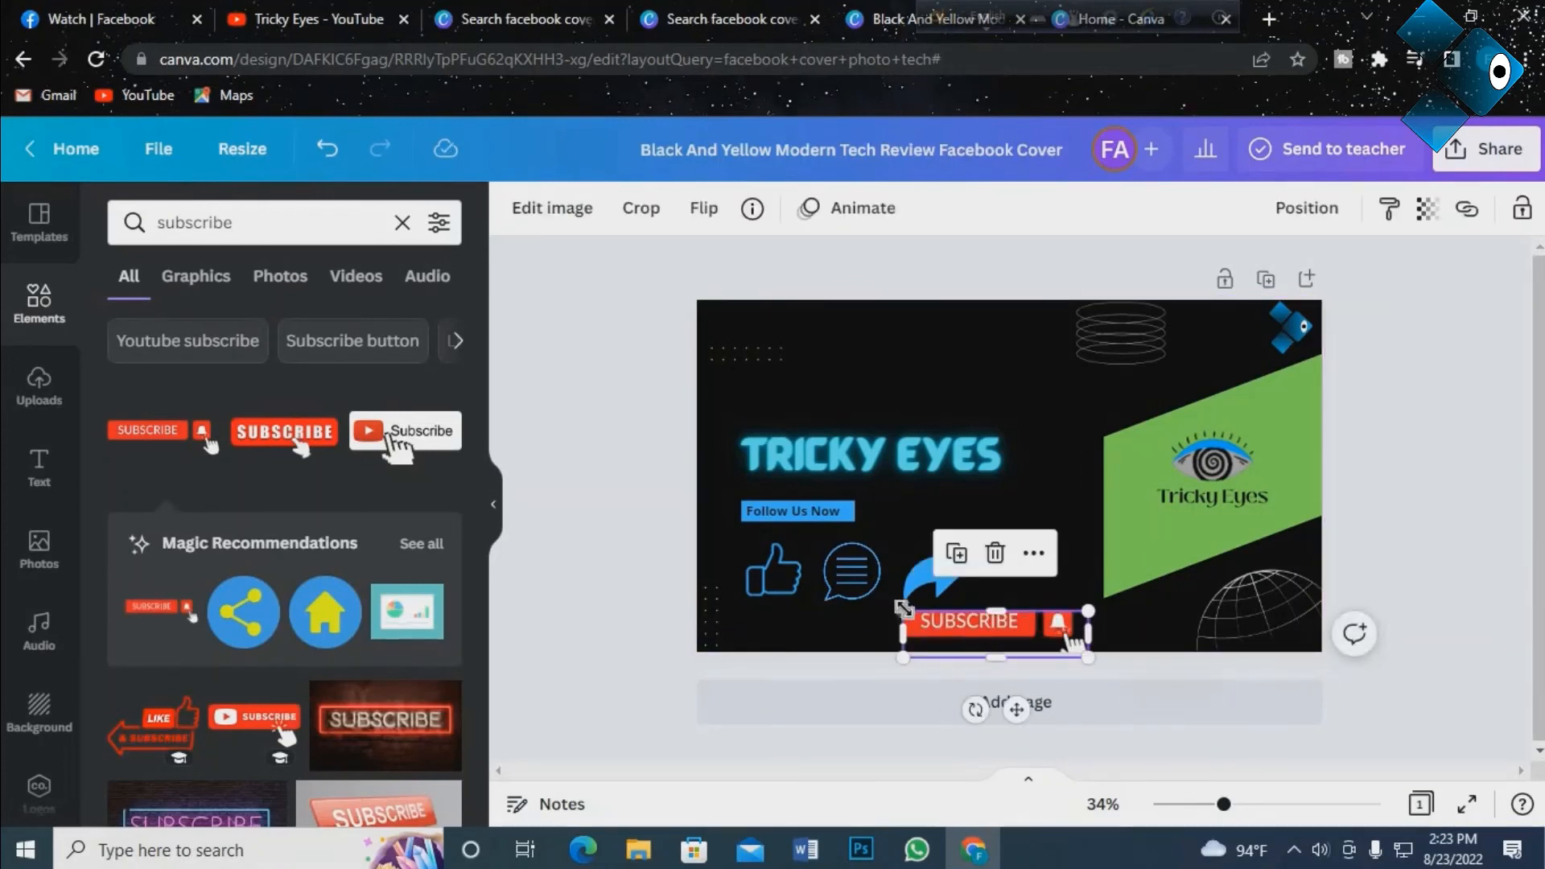
drag(903, 610, 966, 634)
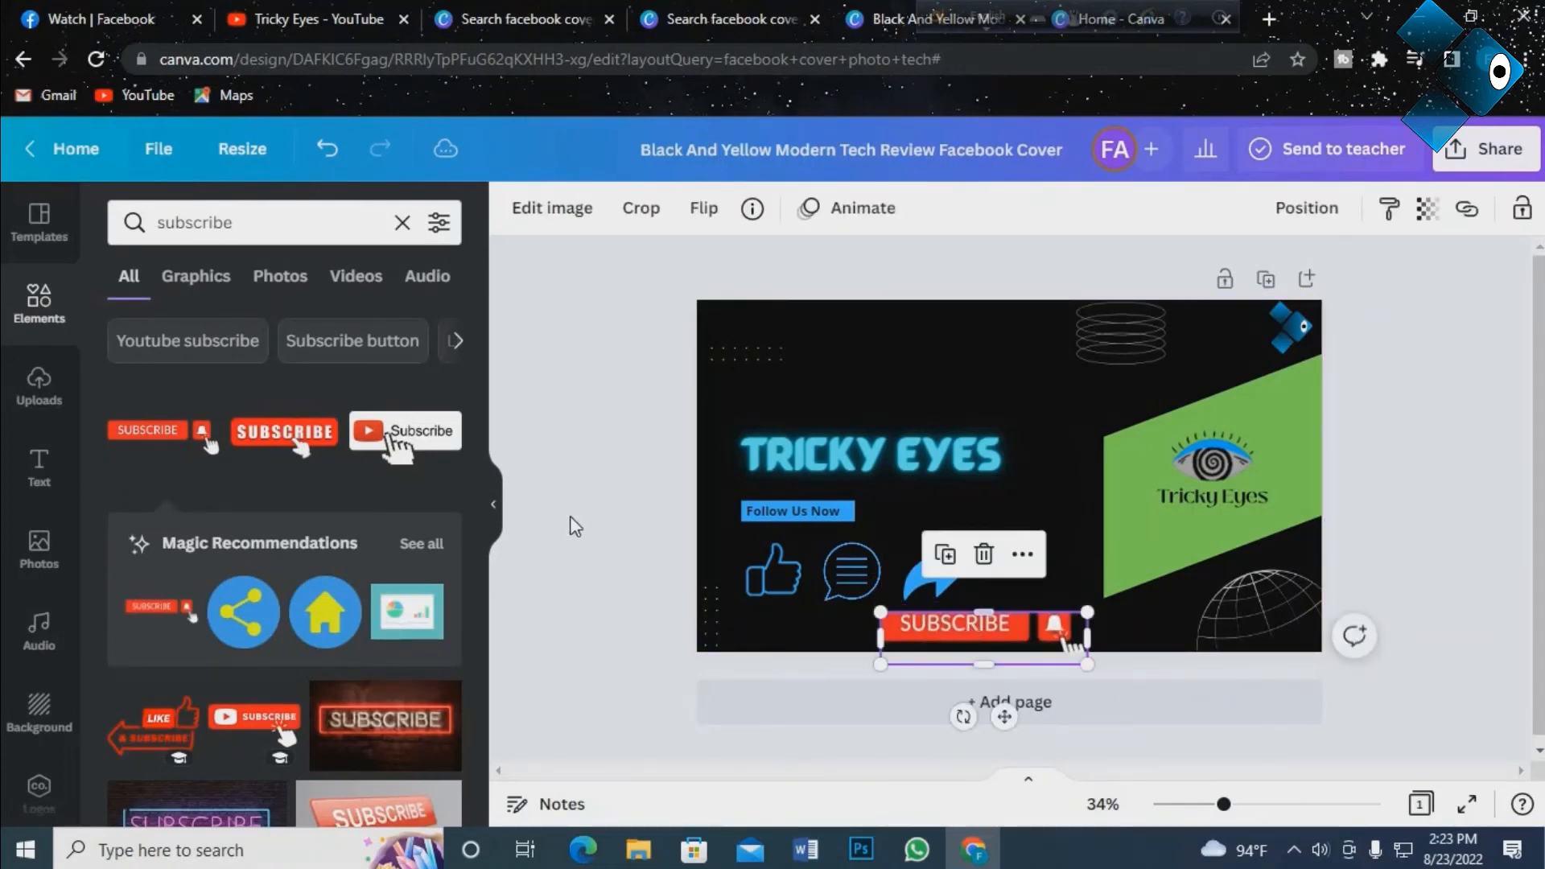
click(593, 540)
click(917, 626)
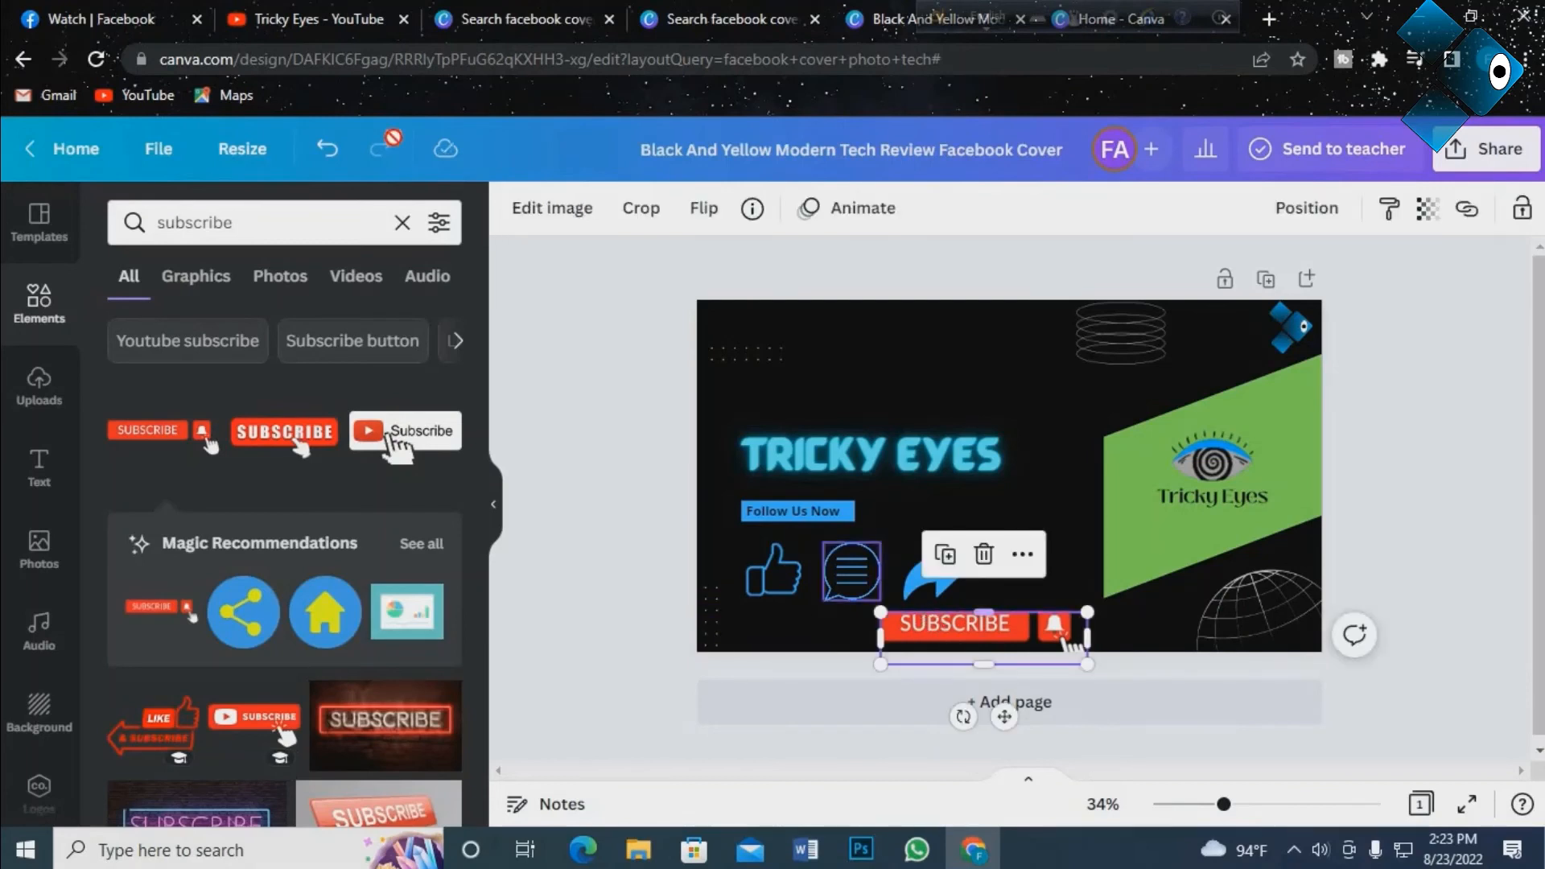
click(330, 151)
click(330, 151)
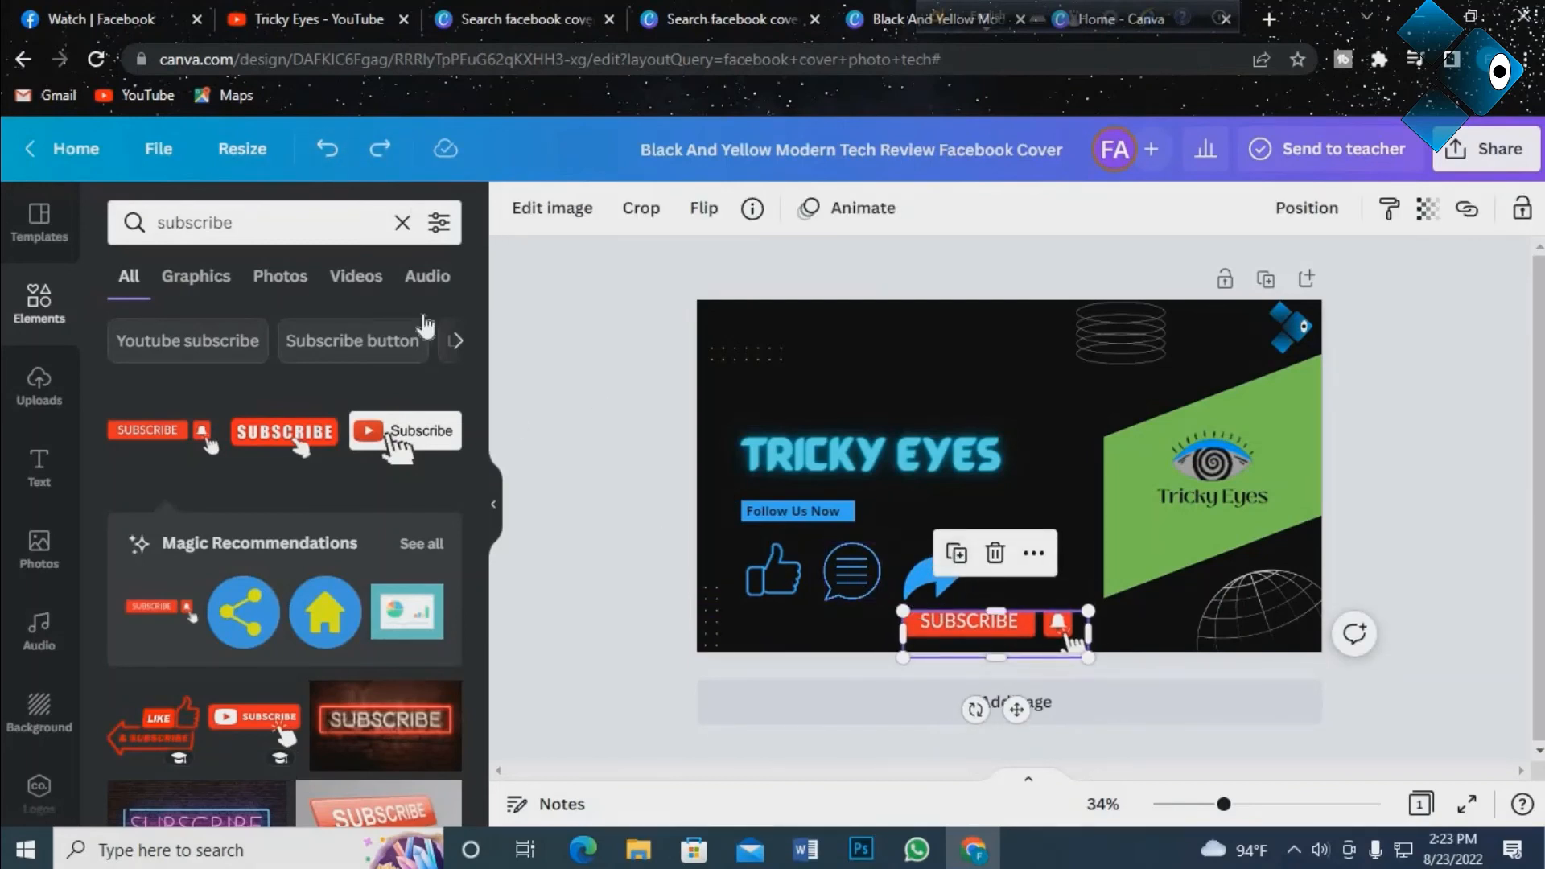
click(330, 152)
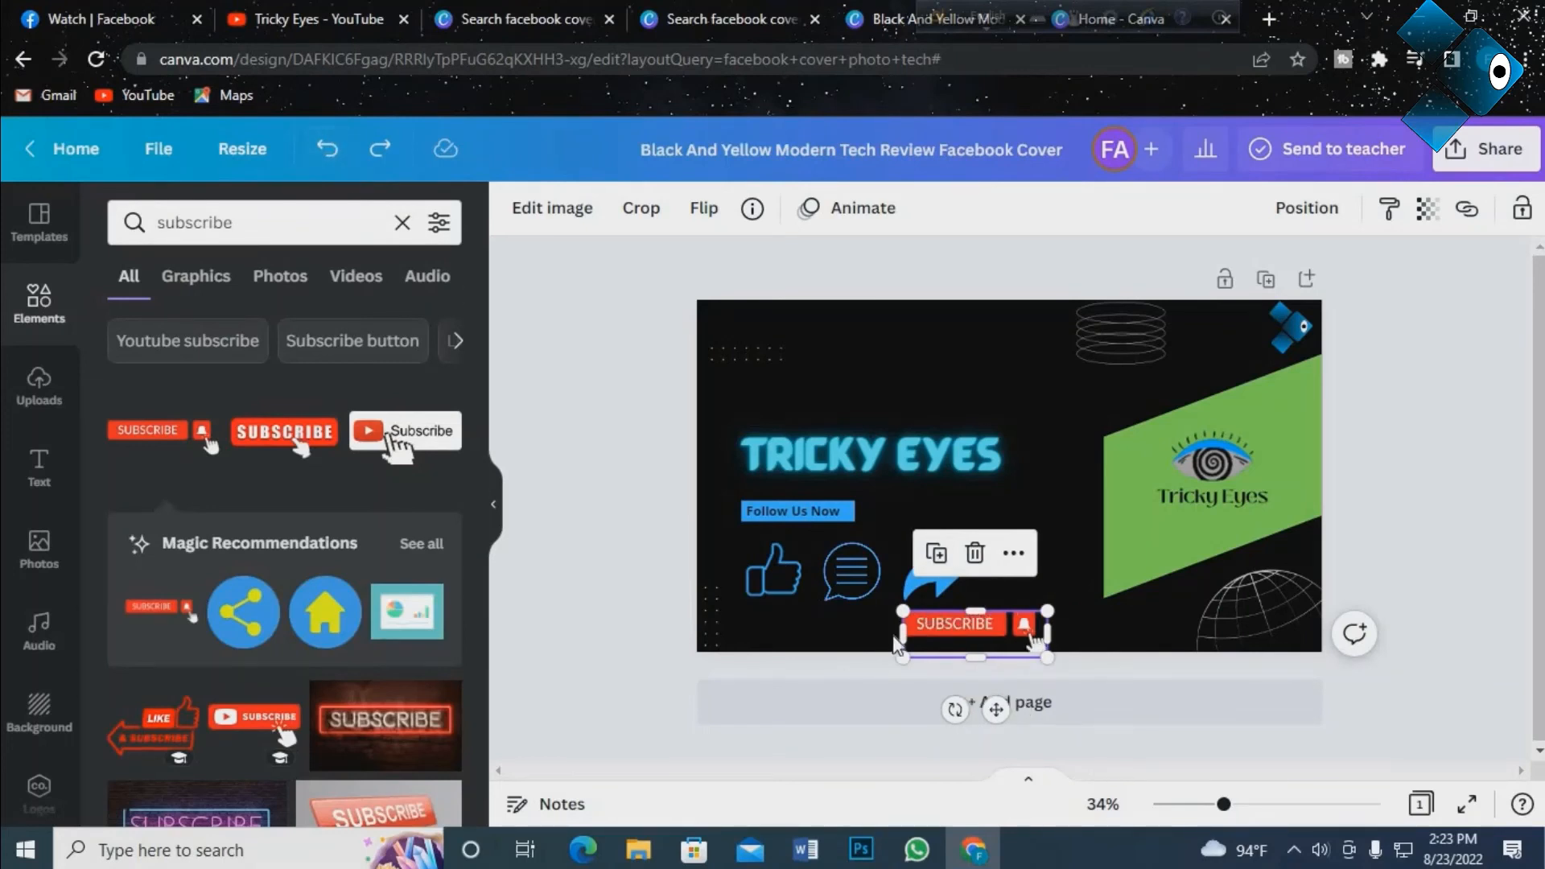
Enlarge the subscribe graphic slightly in proportion and reposition it just below the share arrow, extending toward the globe decoration.
drag(903, 611, 862, 613)
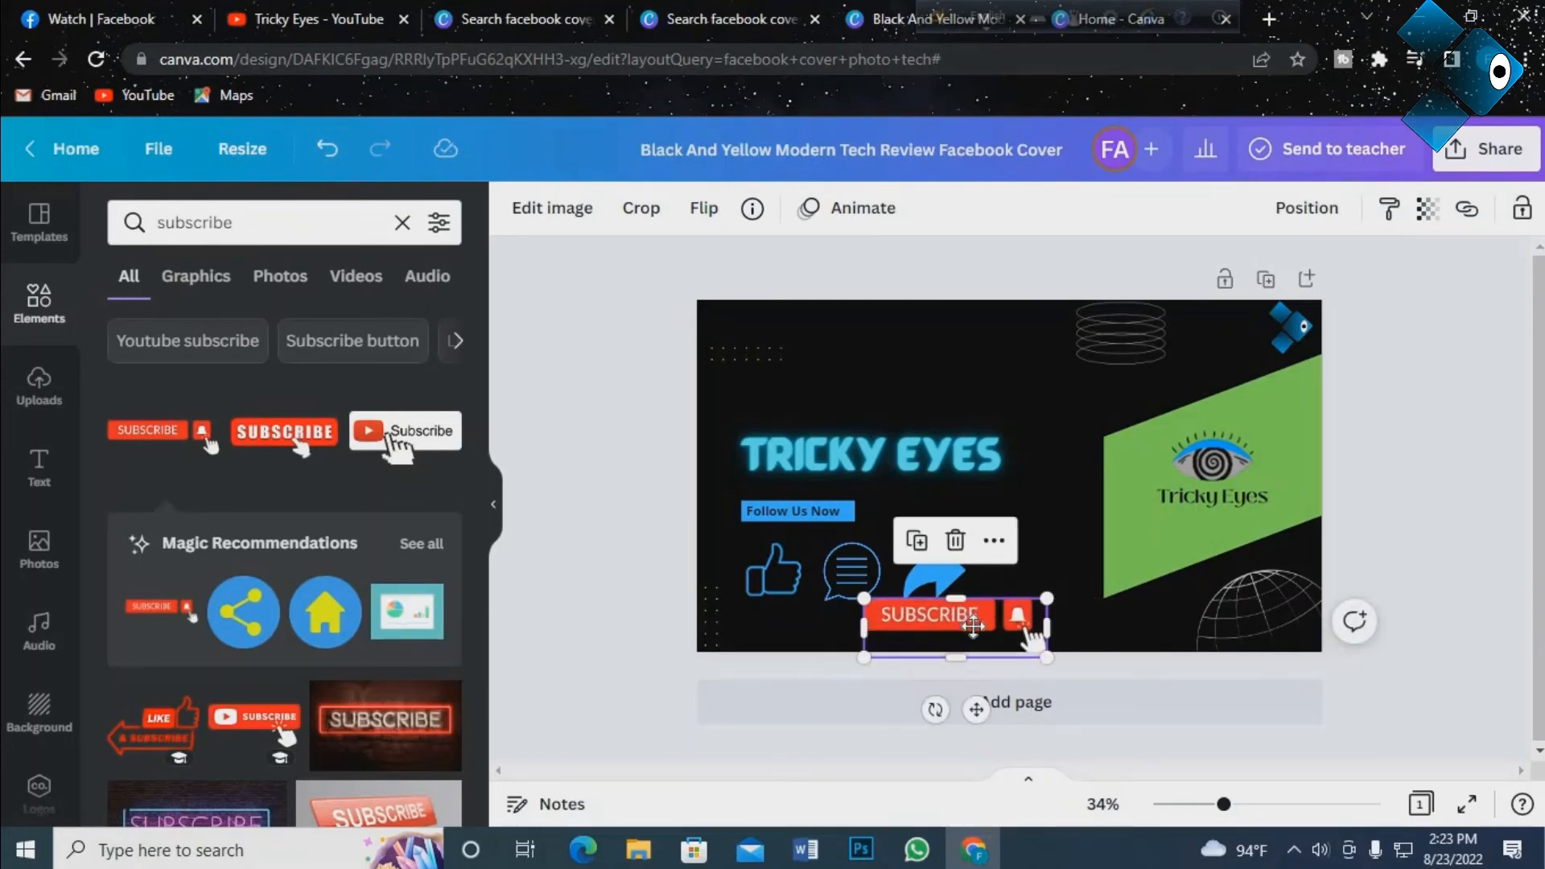
drag(971, 627, 921, 626)
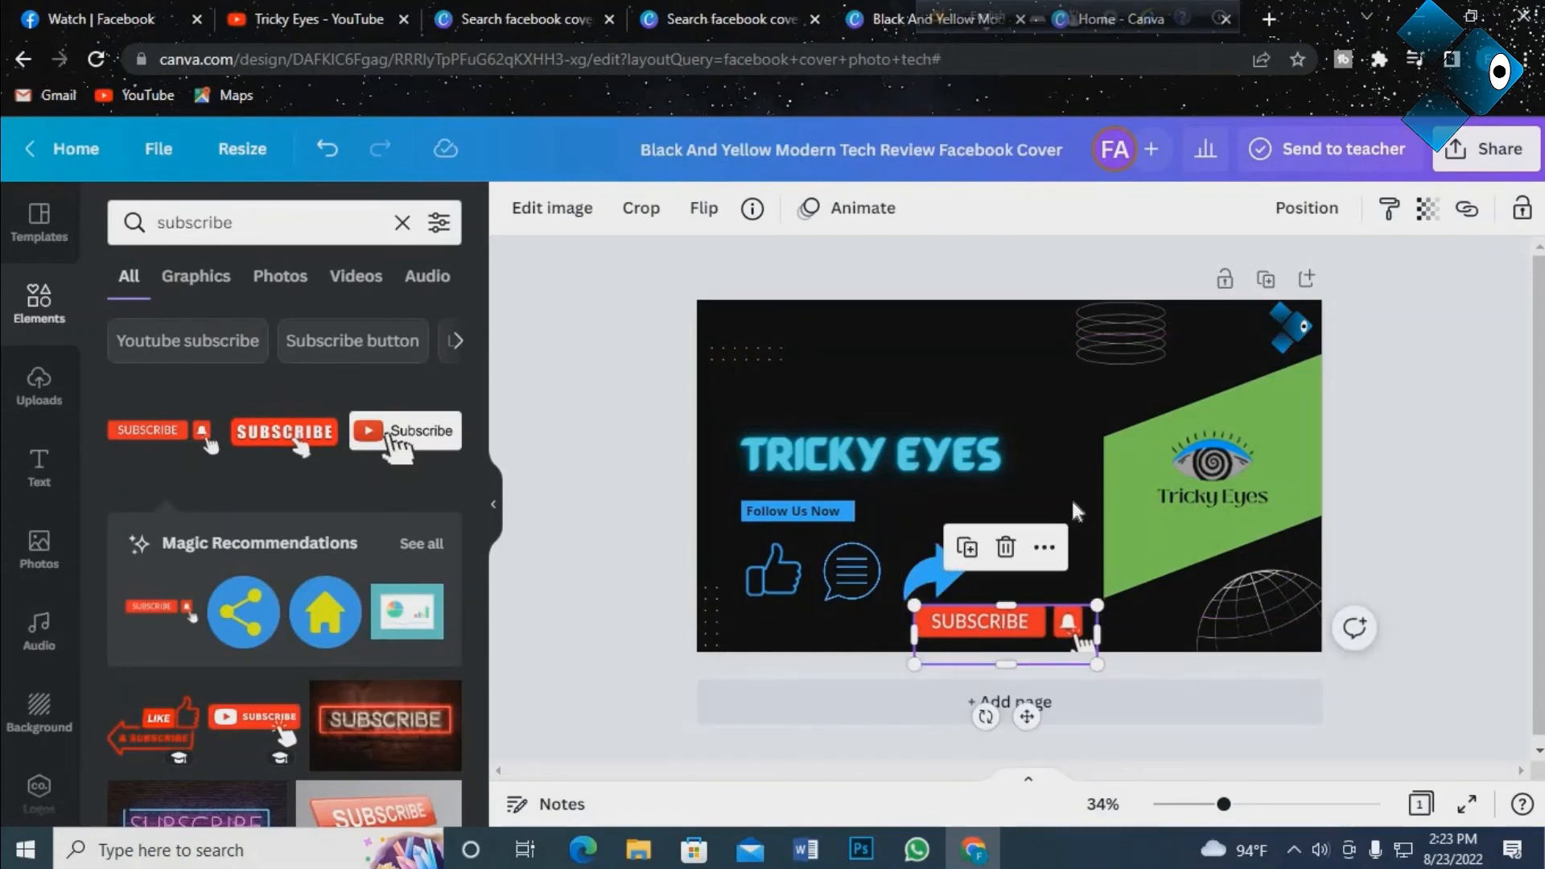
click(1430, 413)
Delete the stacked wireframe rings decoration at the top of the cover.
click(1108, 322)
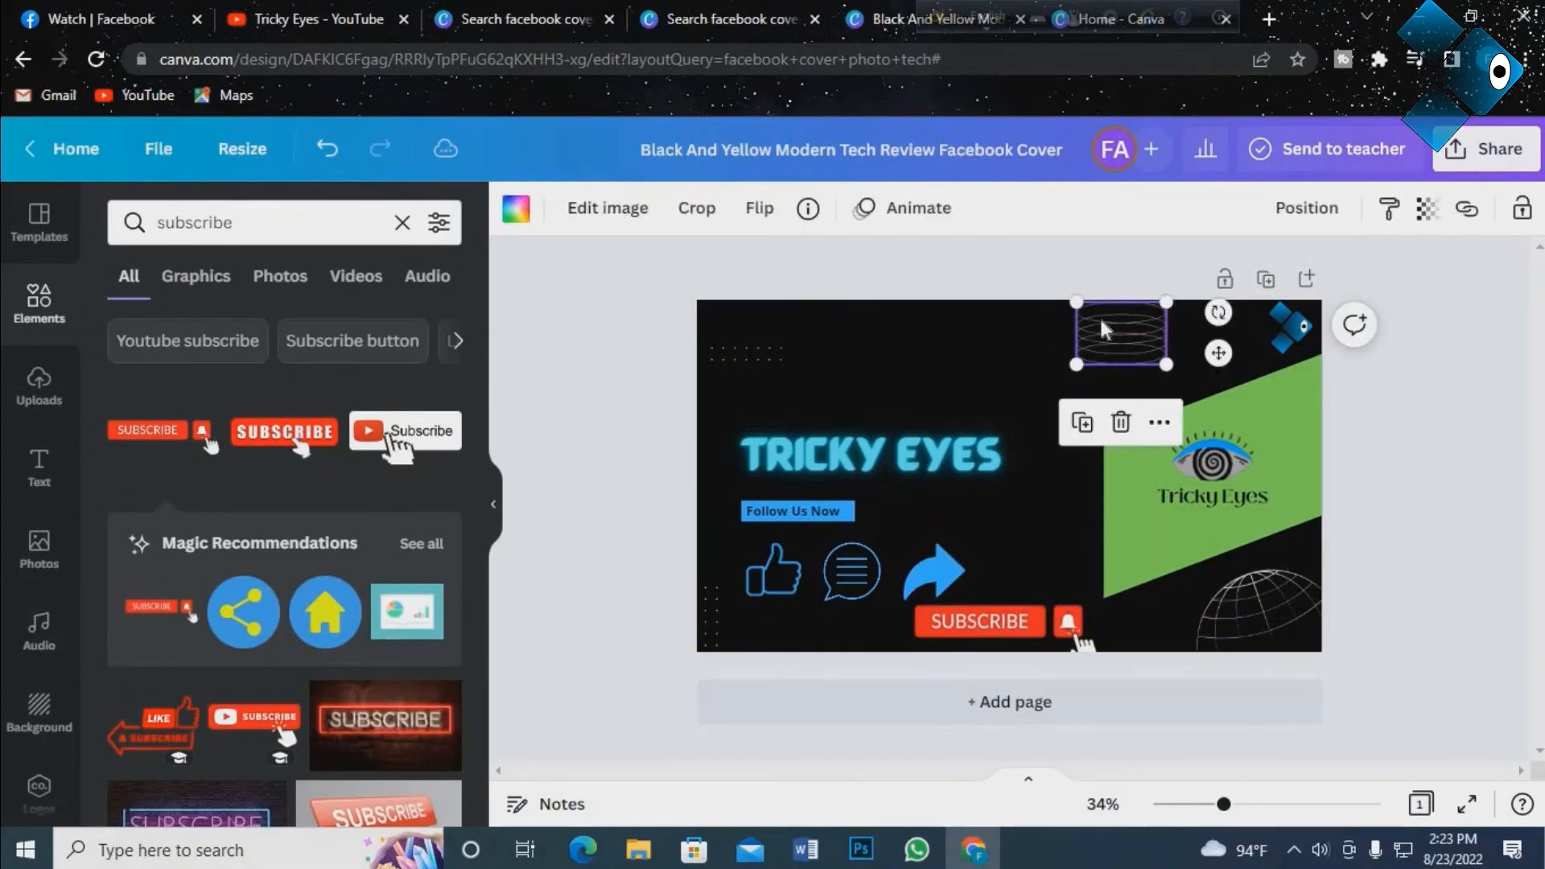
click(1120, 421)
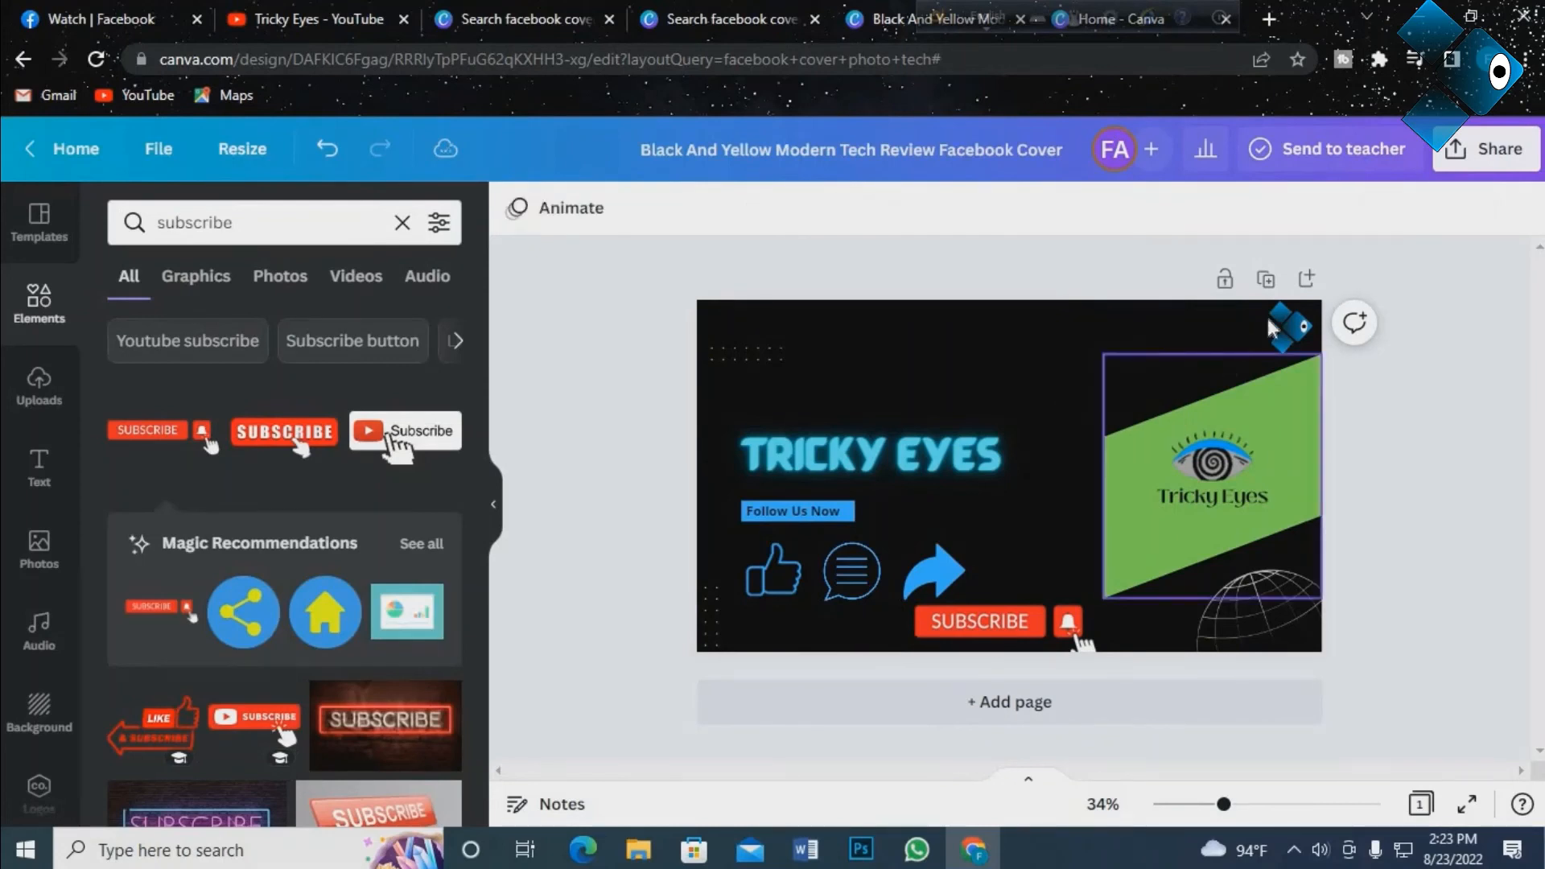
Set the contrast of the small blue diamond logo at the cover's upper corner to 90.
click(1279, 326)
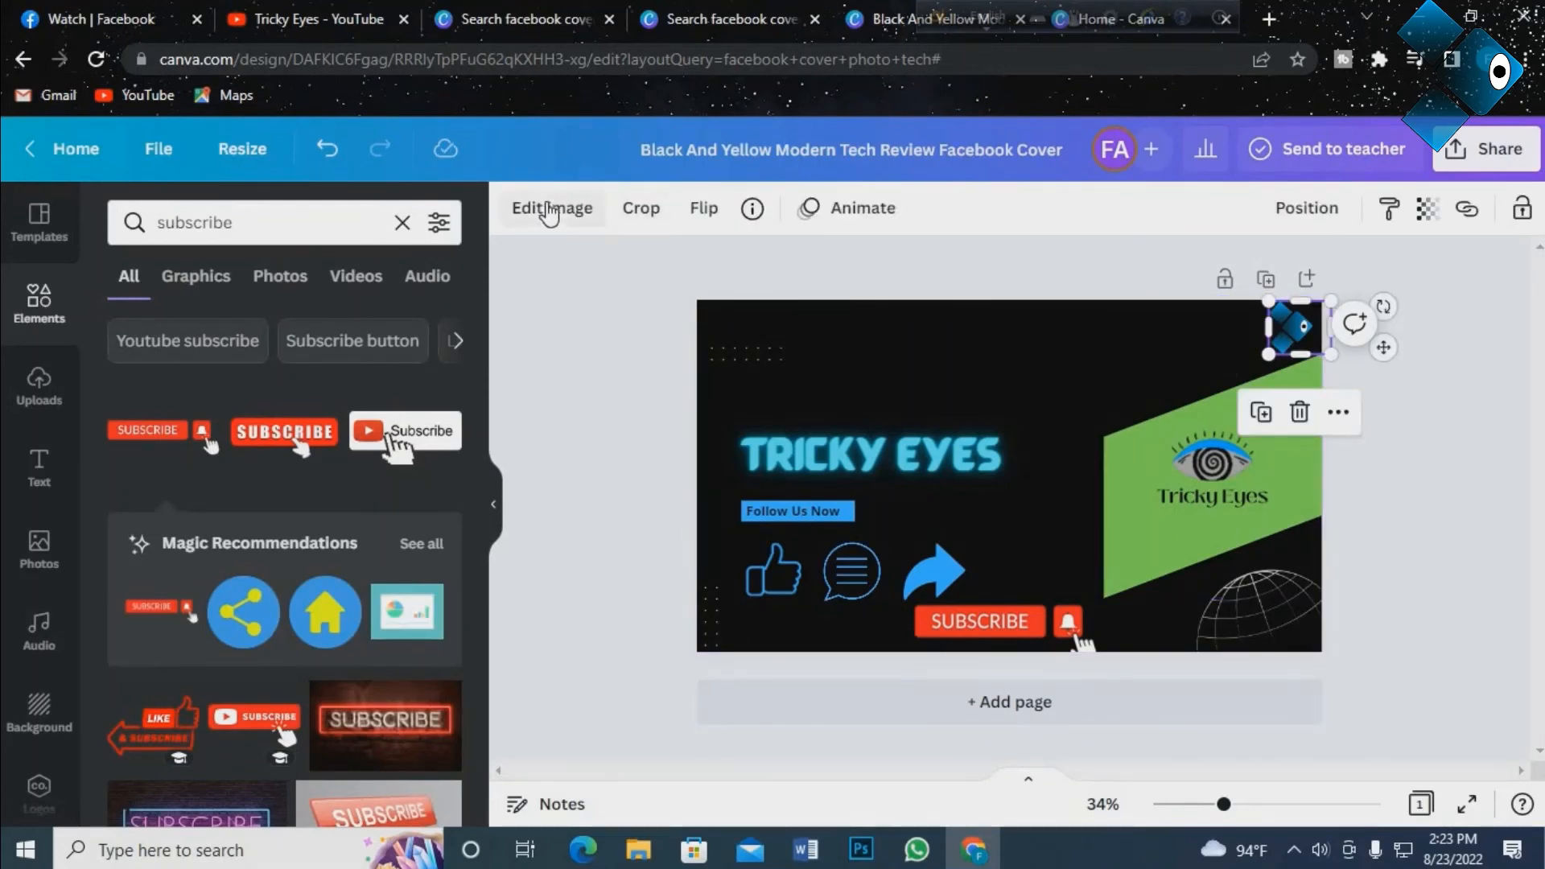
click(550, 214)
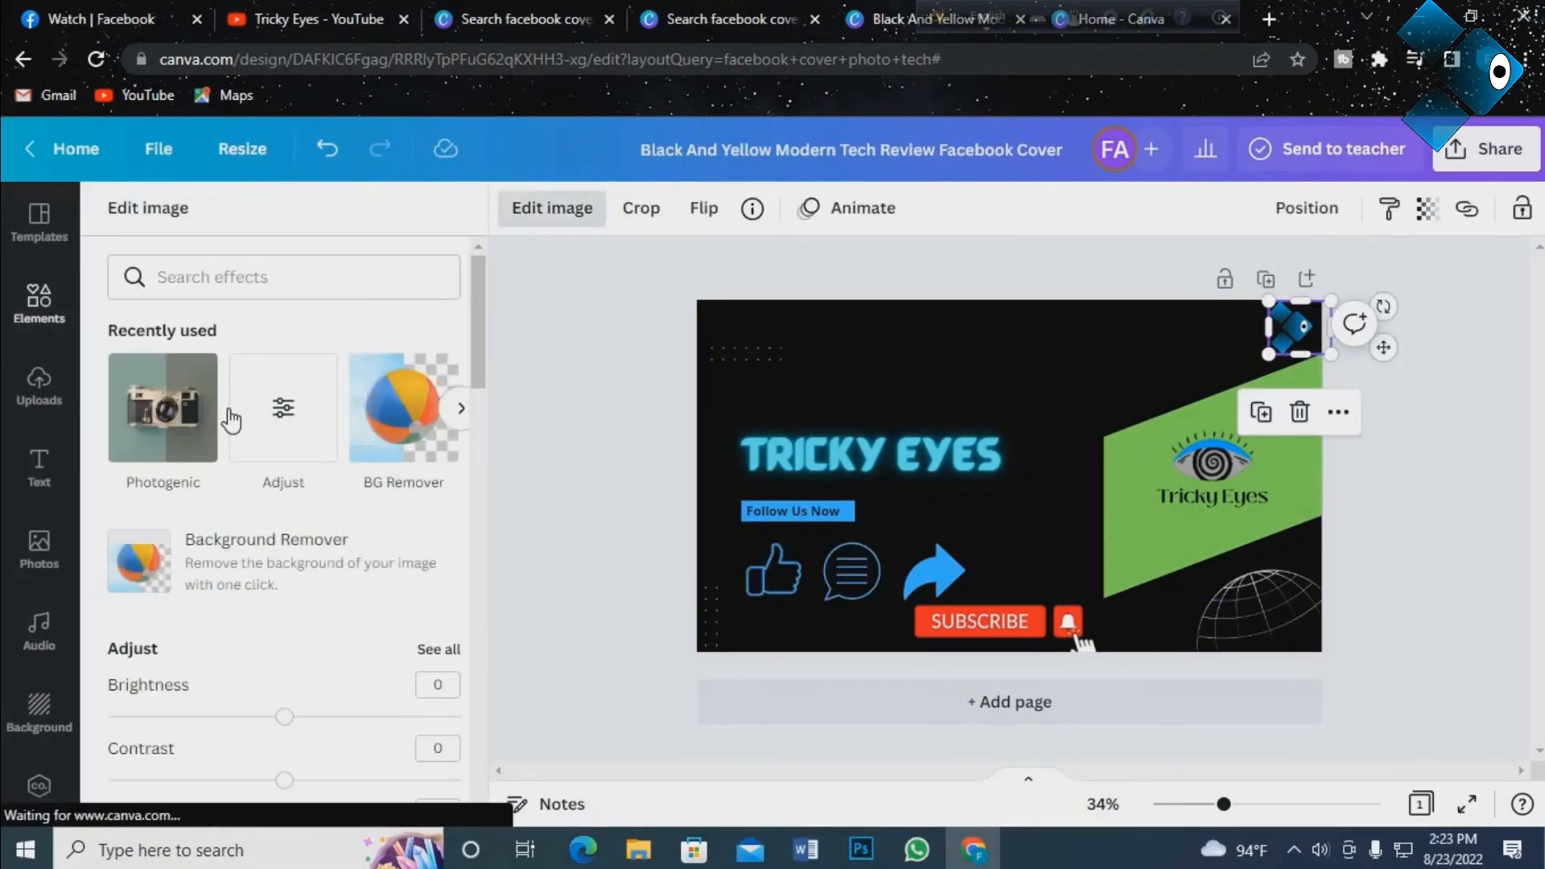
scroll(313, 544, down, 3)
drag(285, 555, 445, 558)
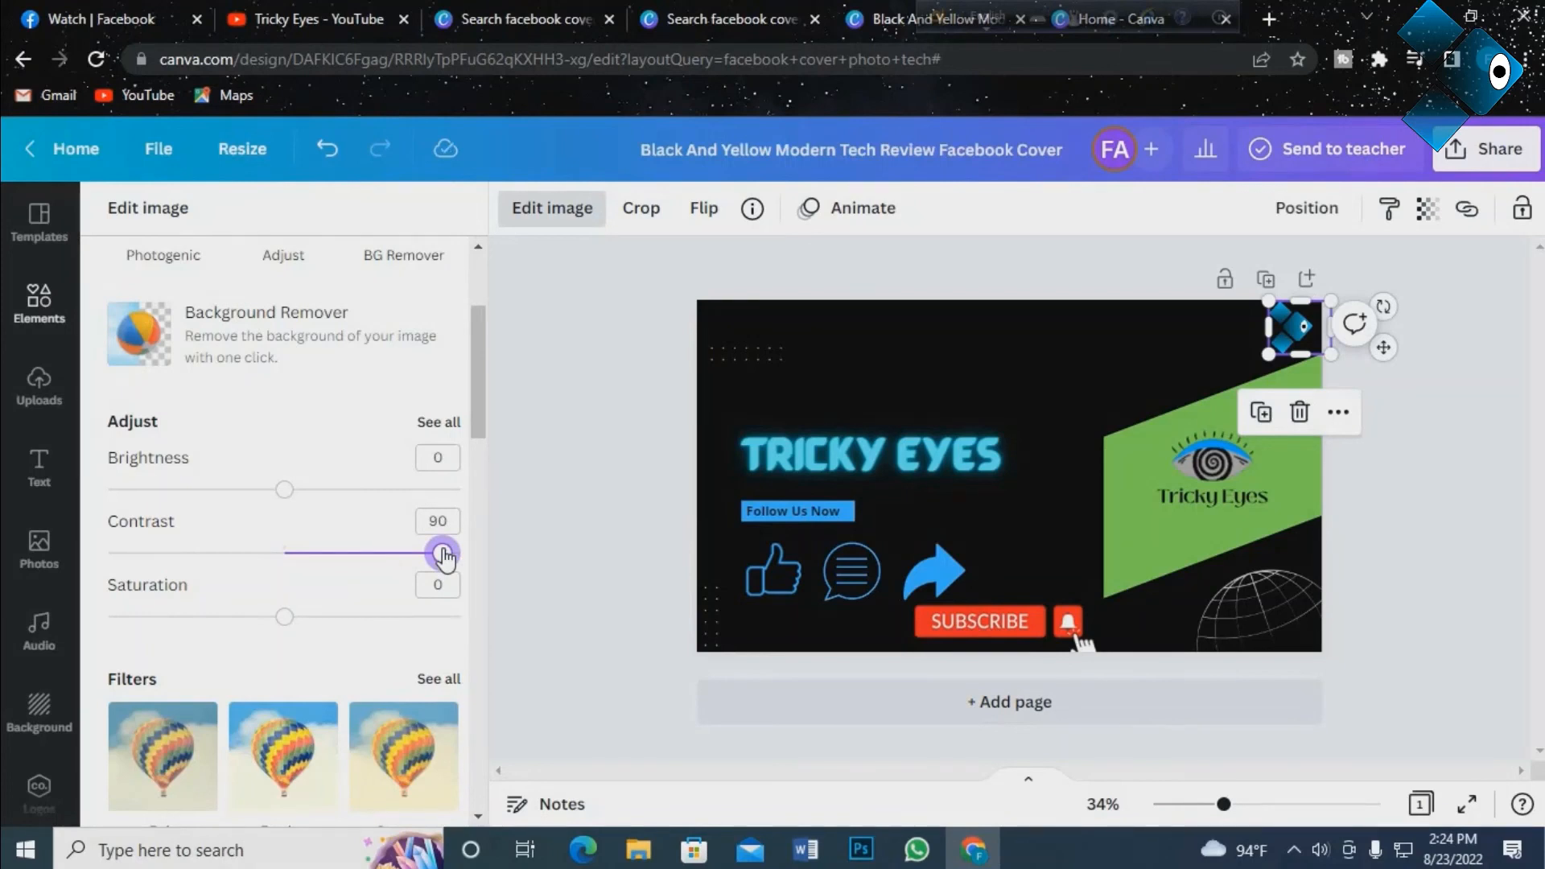
click(572, 378)
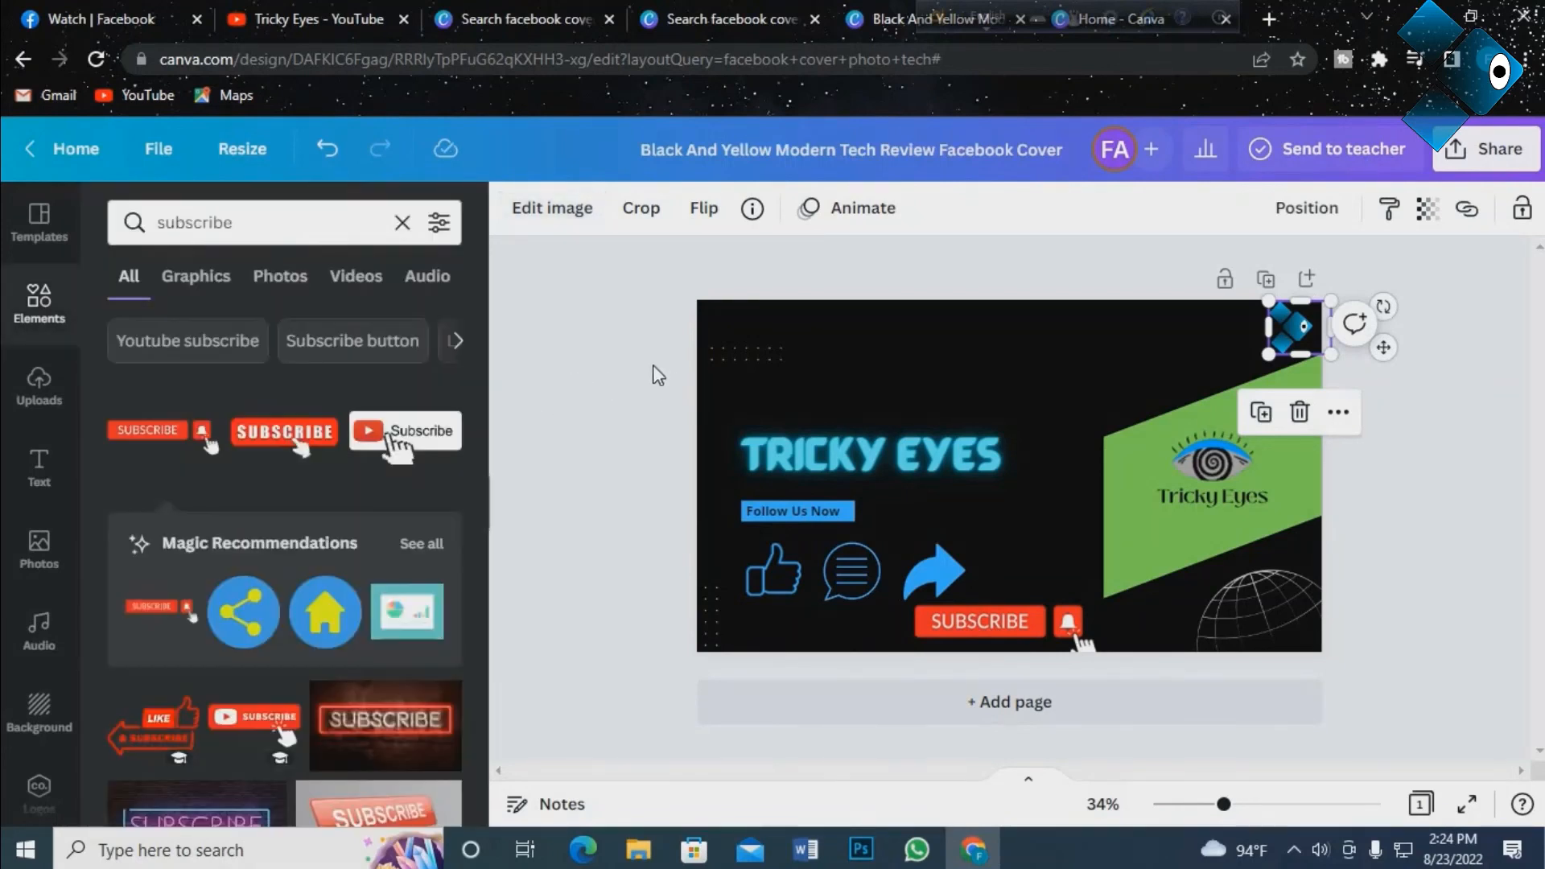
click(635, 384)
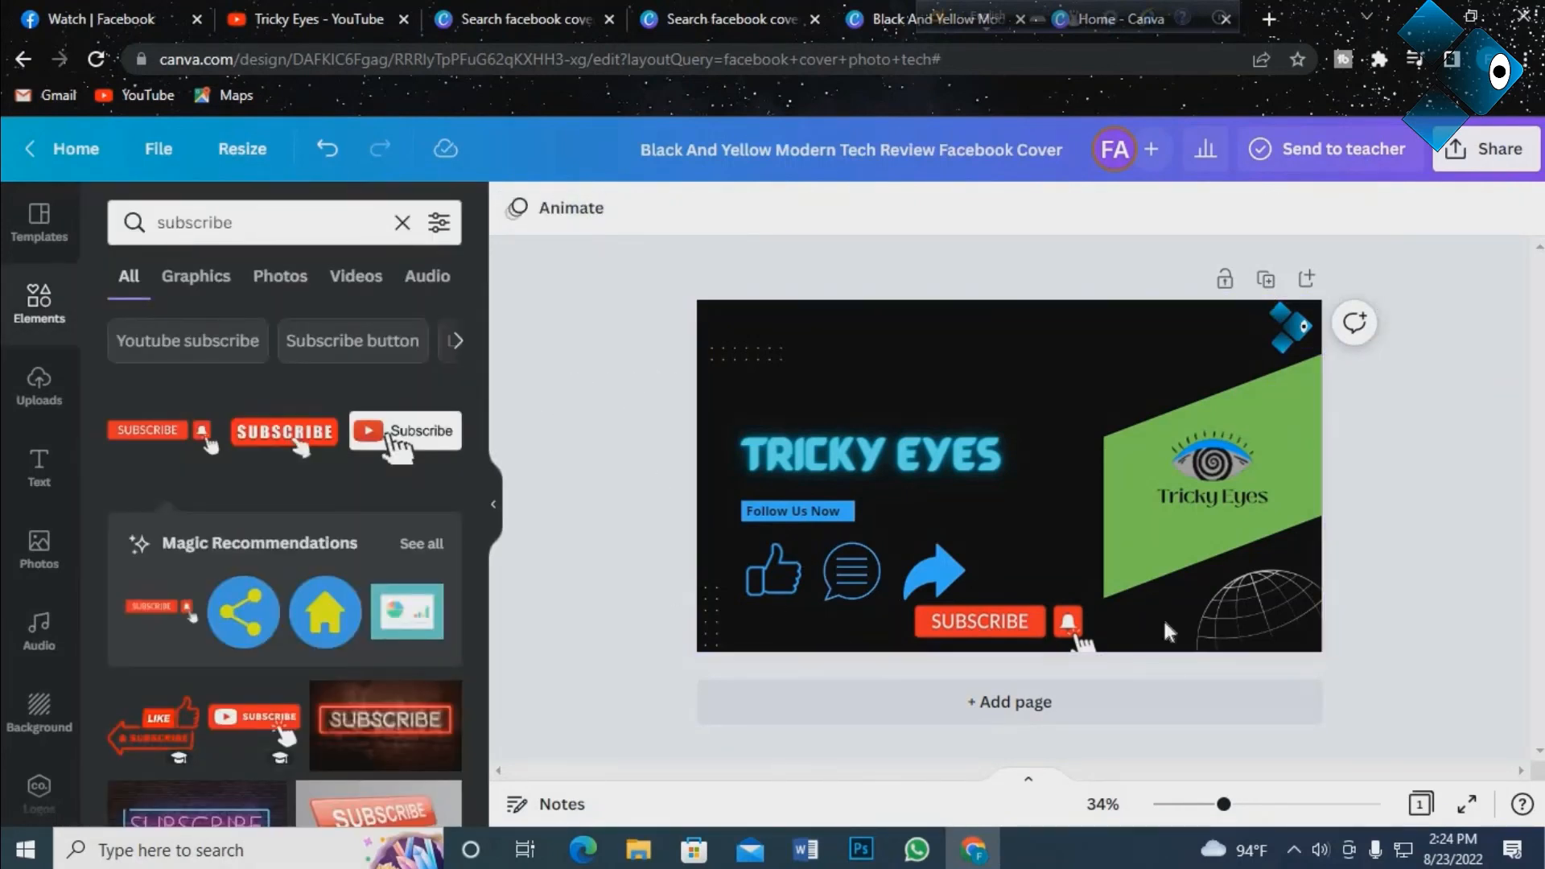
Recolor the wireframe globe decoration with the light blue from the document colors and clear the selection.
click(1300, 626)
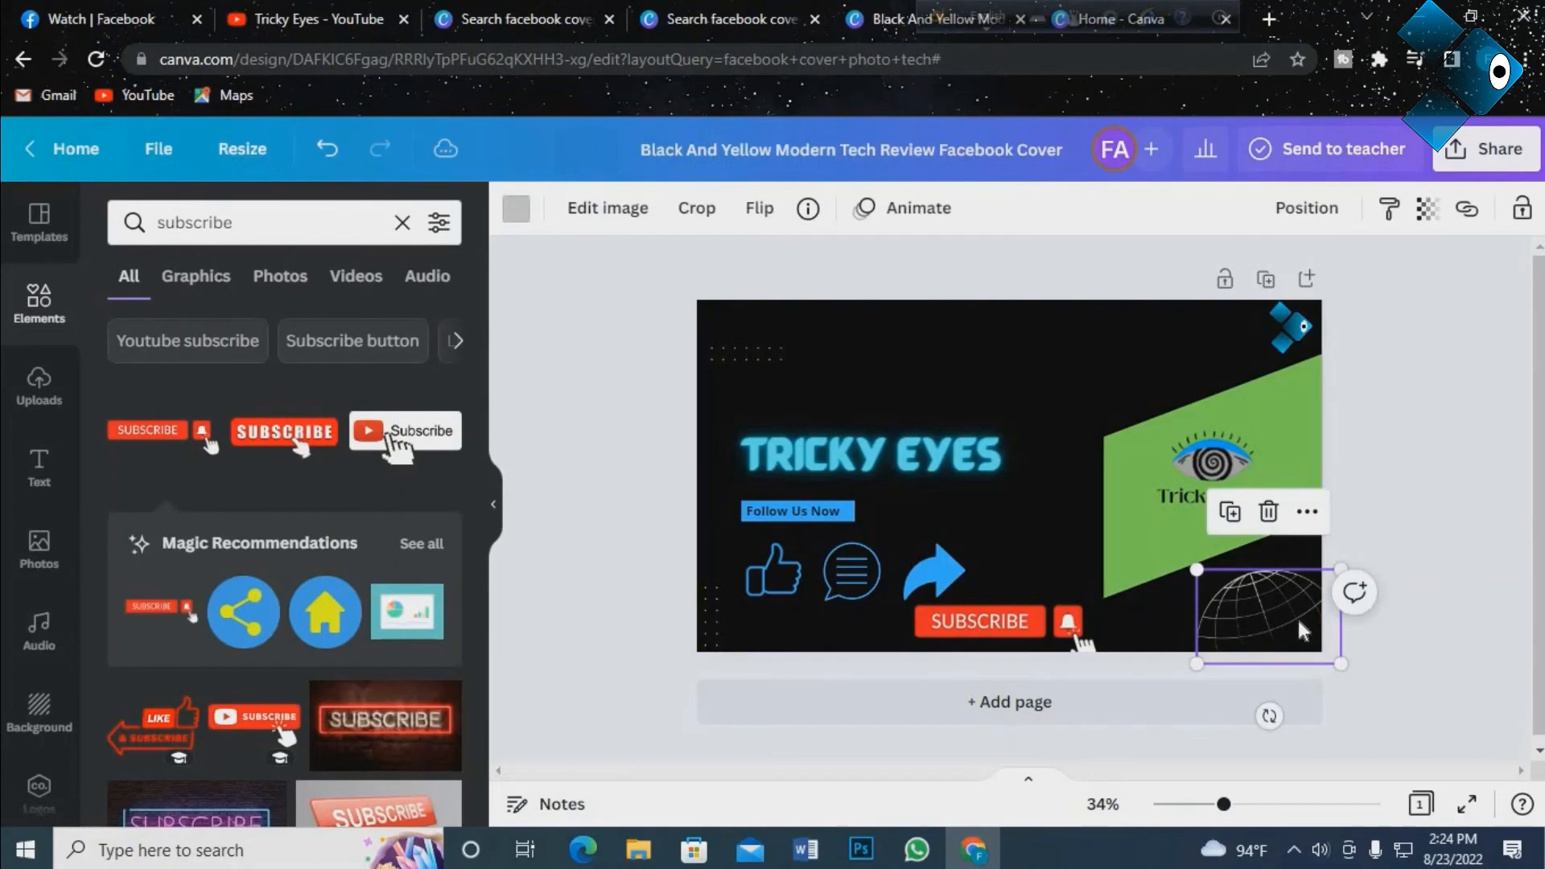
click(516, 209)
click(314, 327)
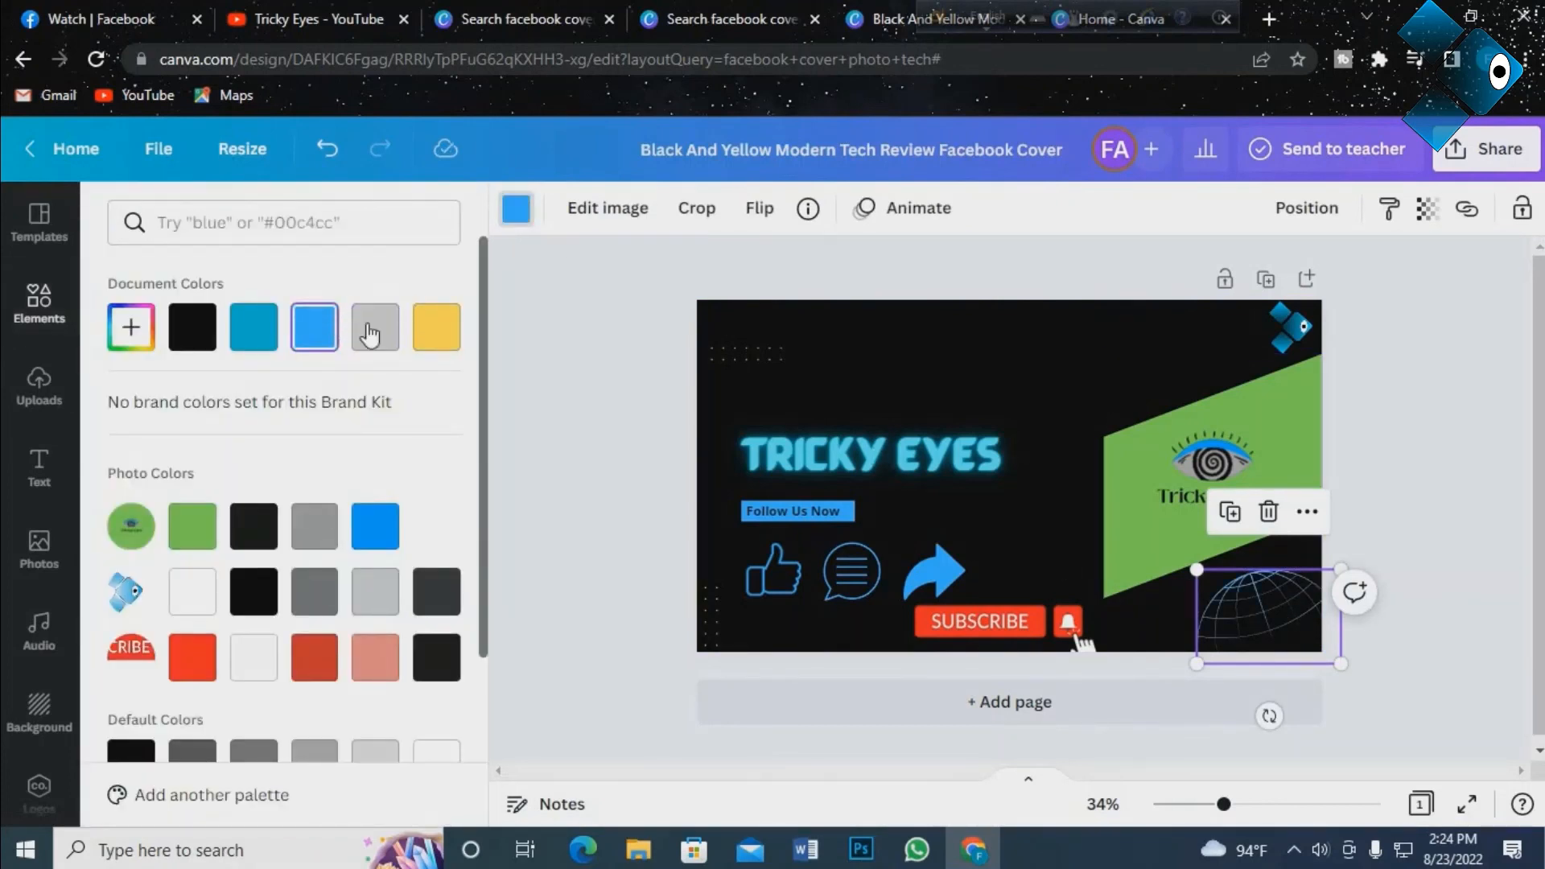
click(1407, 418)
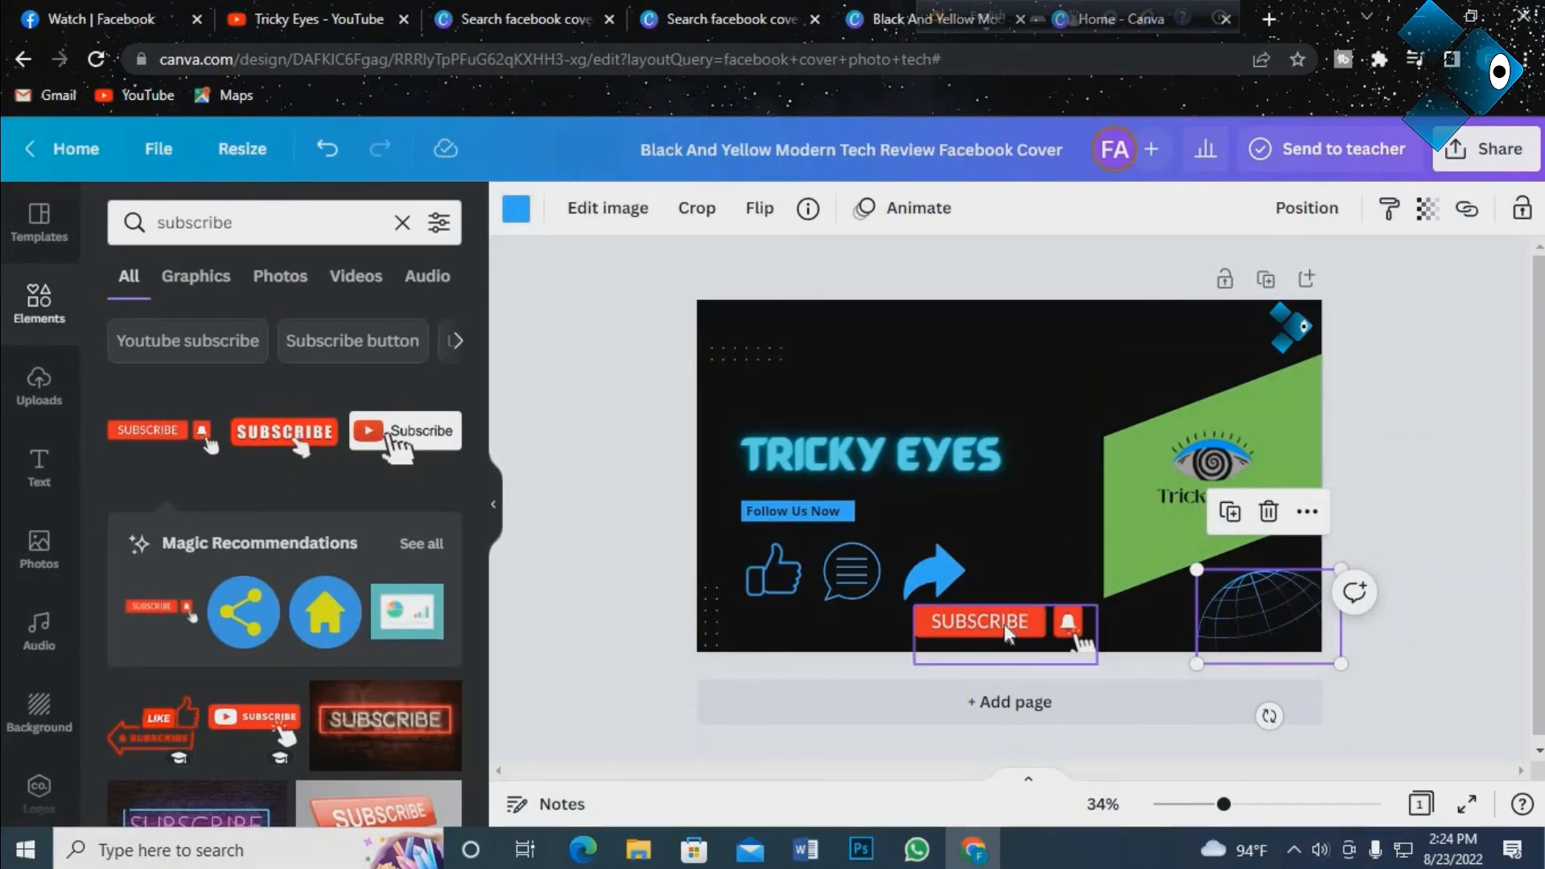
click(1090, 613)
click(609, 342)
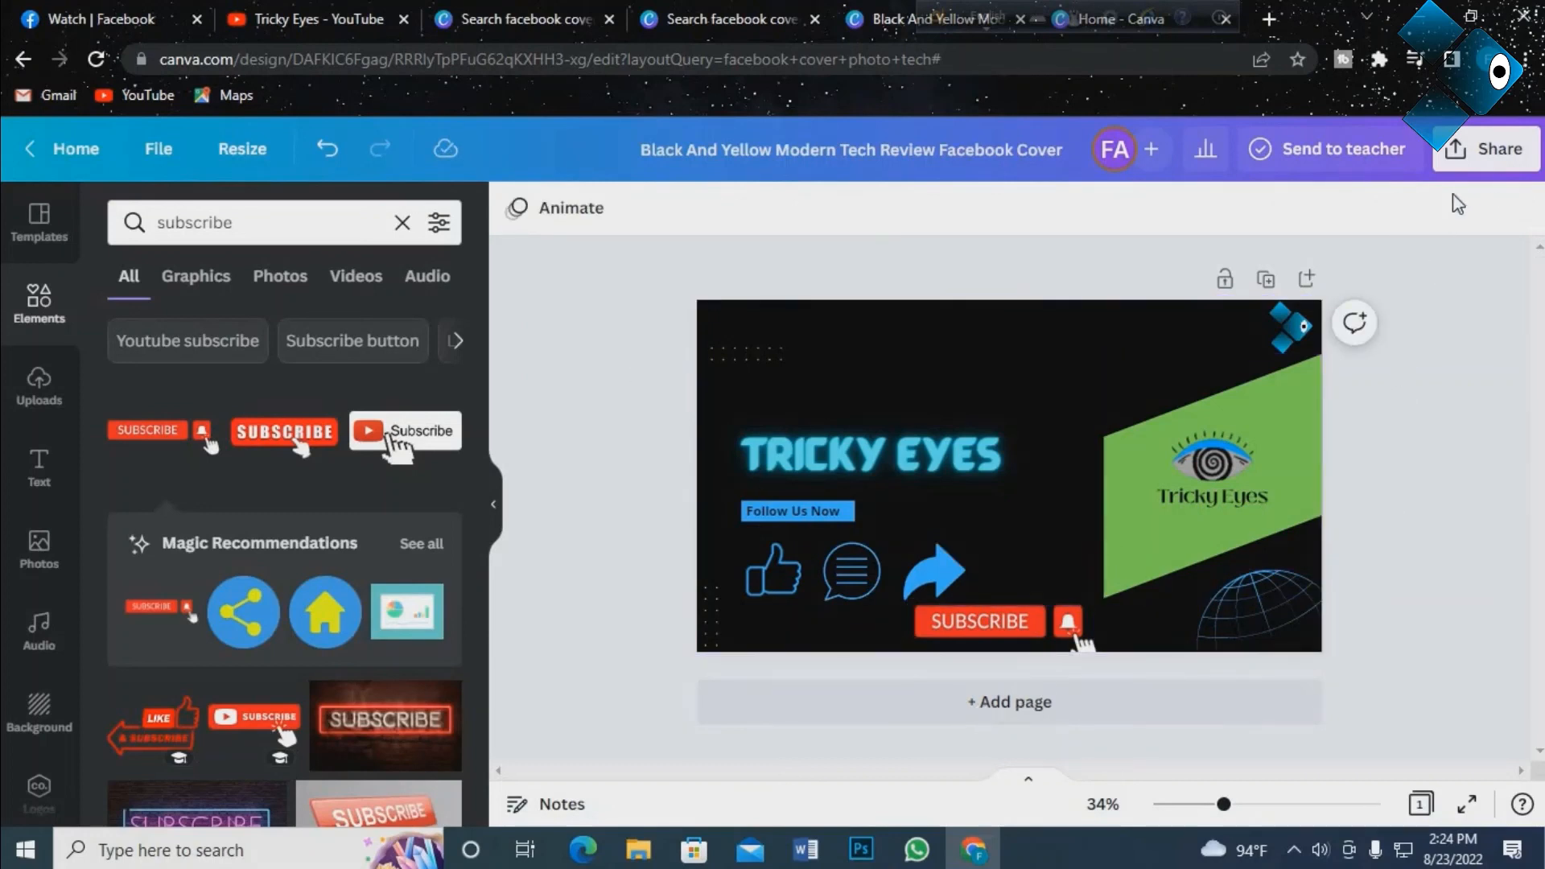
Download the finished cover as a PNG at size 1, 1640 × 924 px.
click(1479, 157)
scroll(1180, 474, down, 3)
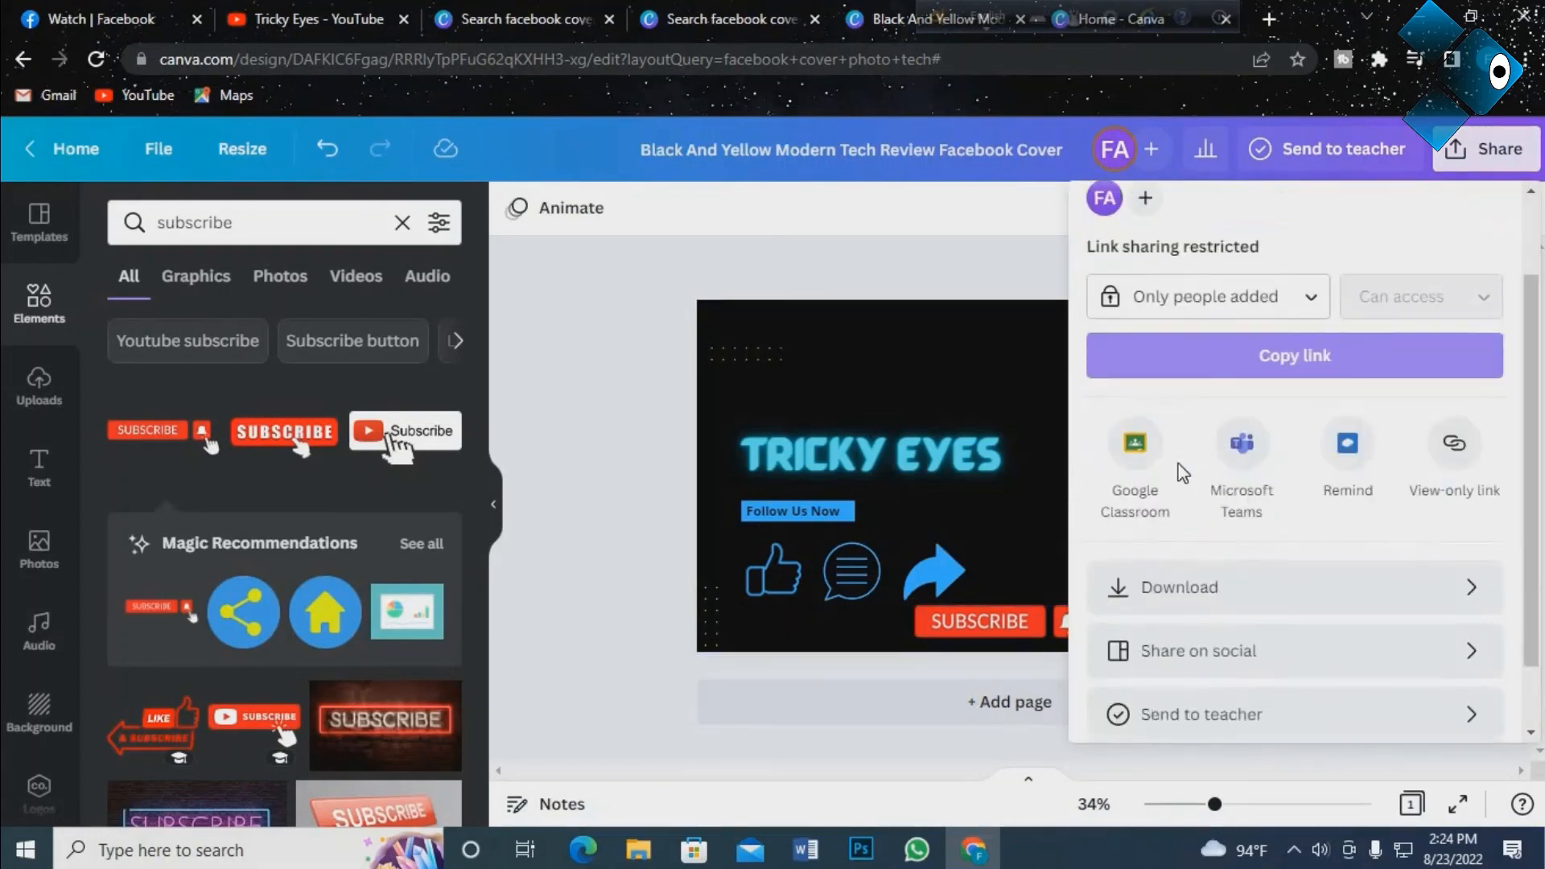
click(1192, 519)
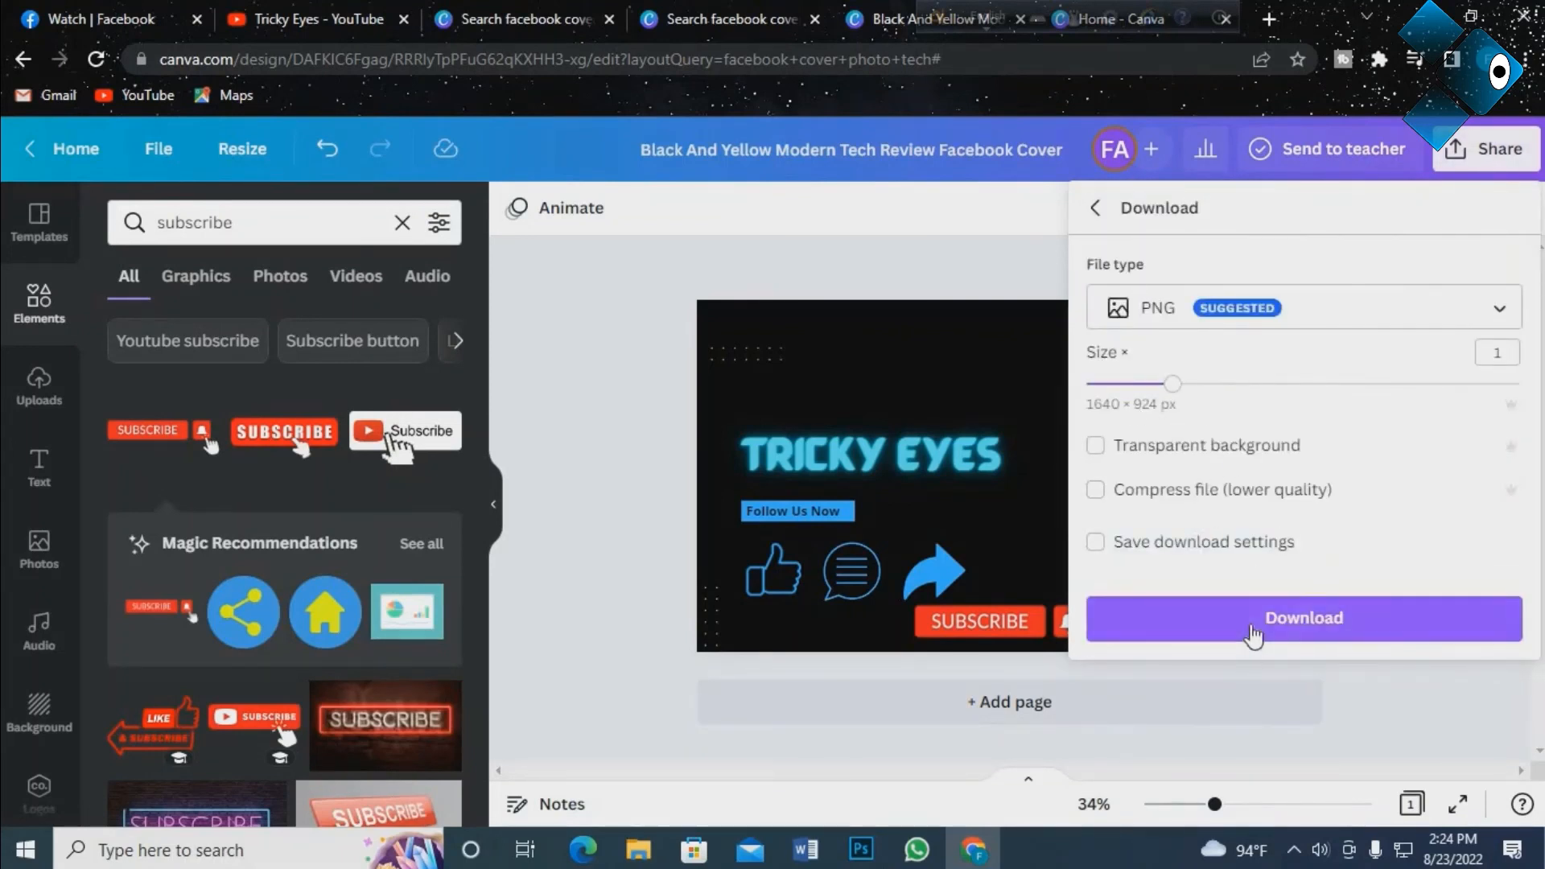
click(1253, 632)
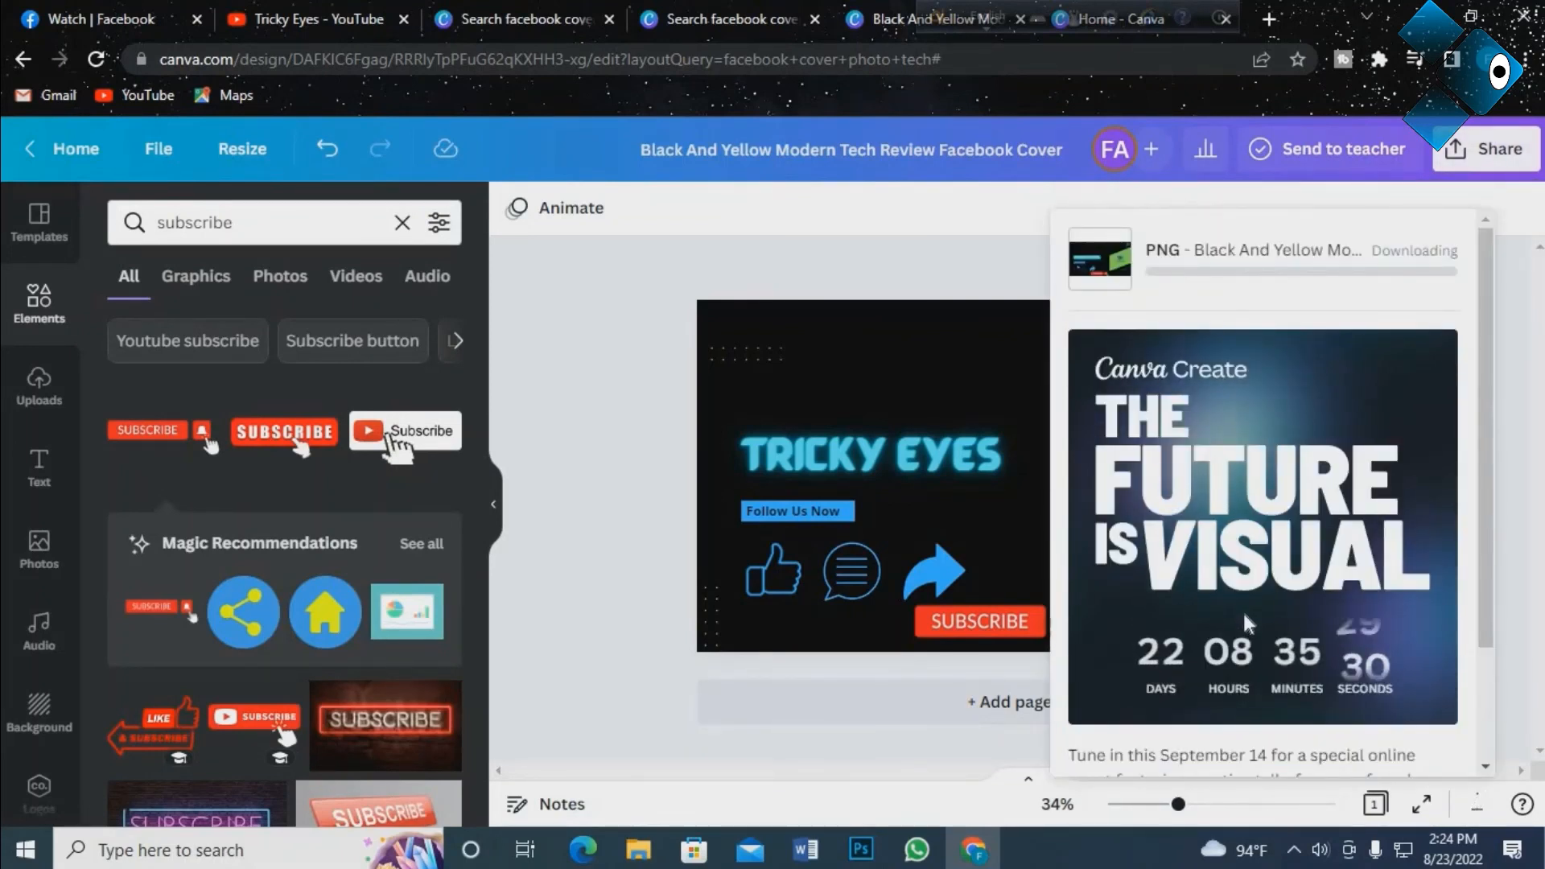